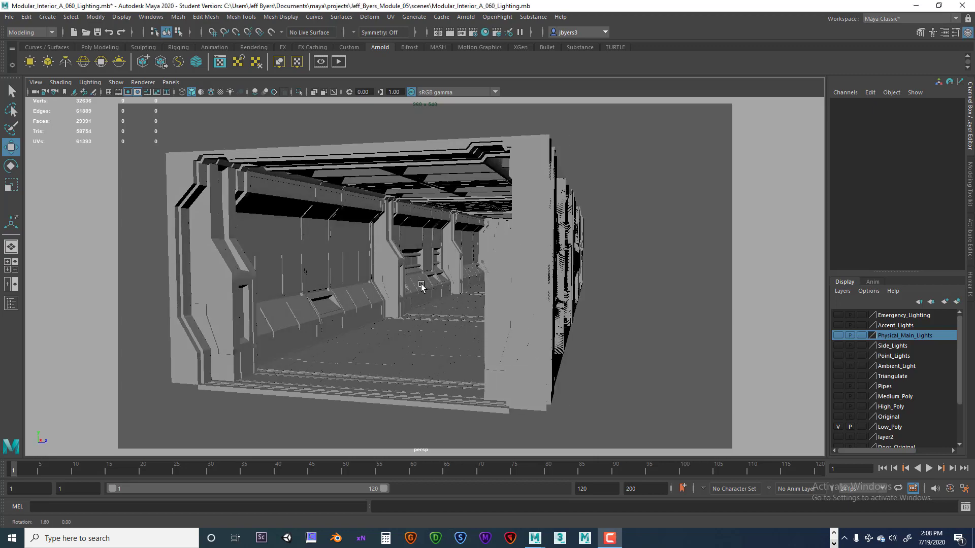
# Examine the corridor model from its open end, checking the wall, ceiling and floor modules from several angles.
pyautogui.keyDown('alt'); pyautogui.moveTo(419, 284); pyautogui.dragTo(431, 288, button='right'); pyautogui.keyUp('alt')
pyautogui.keyDown('alt'); pyautogui.moveTo(418, 281); pyautogui.dragTo(431, 278, button='middle'); pyautogui.keyUp('alt')
pyautogui.keyDown('alt'); pyautogui.moveTo(432, 280); pyautogui.dragTo(511, 262); pyautogui.keyUp('alt')
pyautogui.click(561, 254)
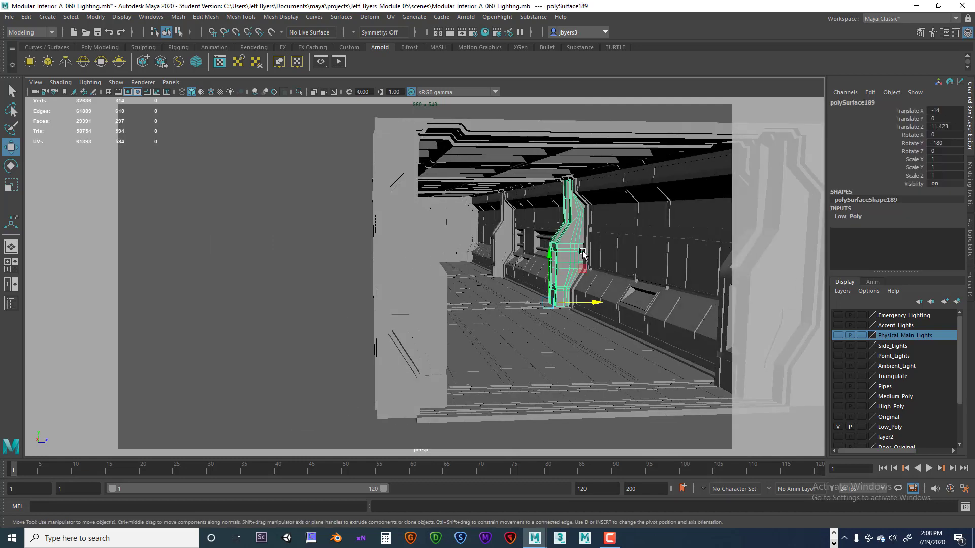
pyautogui.click(618, 261)
pyautogui.click(662, 288)
pyautogui.keyDown('alt'); pyautogui.moveTo(577, 307); pyautogui.dragTo(520, 293); pyautogui.keyUp('alt')
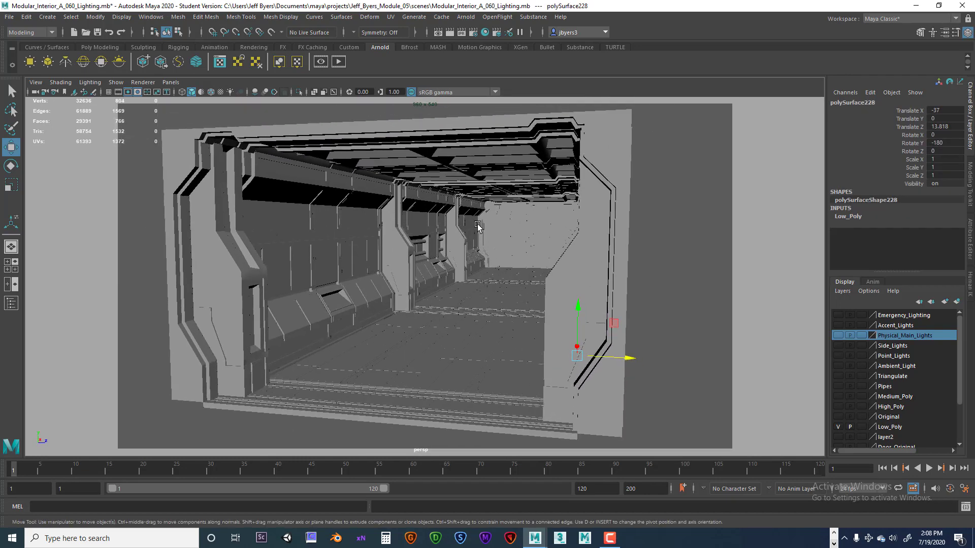
pyautogui.moveTo(499, 247)
pyautogui.keyDown('alt'); pyautogui.mouseDown()
pyautogui.moveTo(446, 249)
pyautogui.moveTo(484, 249)
pyautogui.mouseUp(); pyautogui.keyUp('alt')
pyautogui.keyDown('alt'); pyautogui.moveTo(484, 249); pyautogui.dragTo(511, 256, button='right'); pyautogui.keyUp('alt')
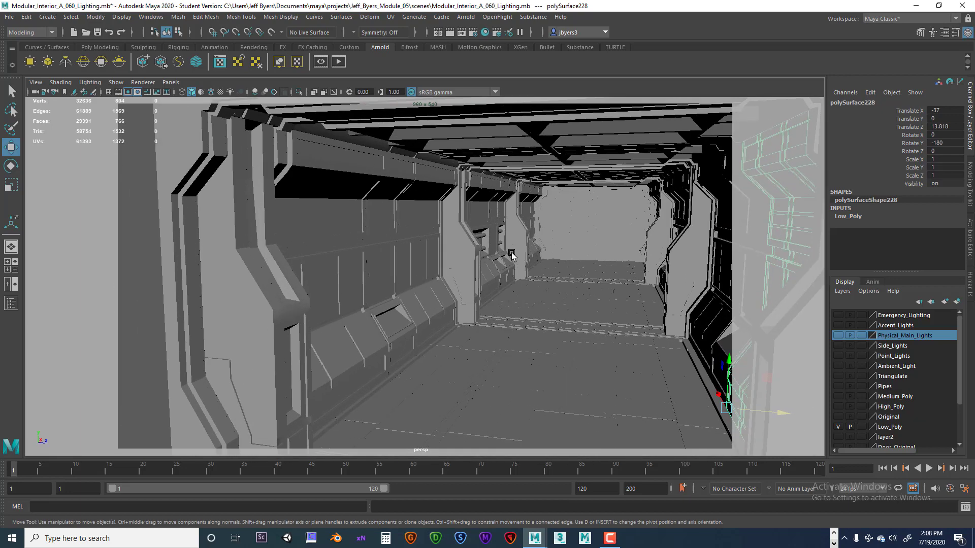
pyautogui.keyDown('alt'); pyautogui.moveTo(512, 254); pyautogui.dragTo(526, 272); pyautogui.keyUp('alt')
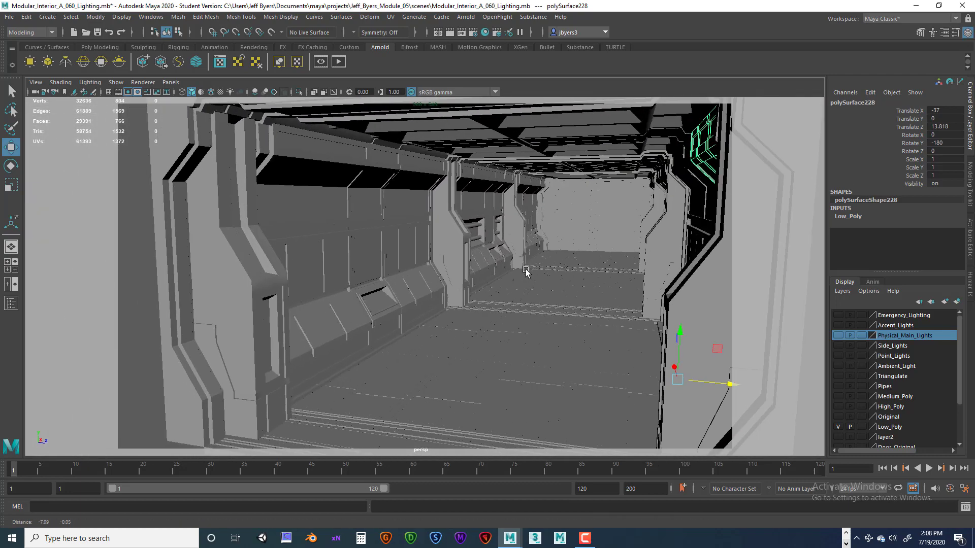
pyautogui.scroll(2, 527, 274)
pyautogui.scroll(-2, 528, 274)
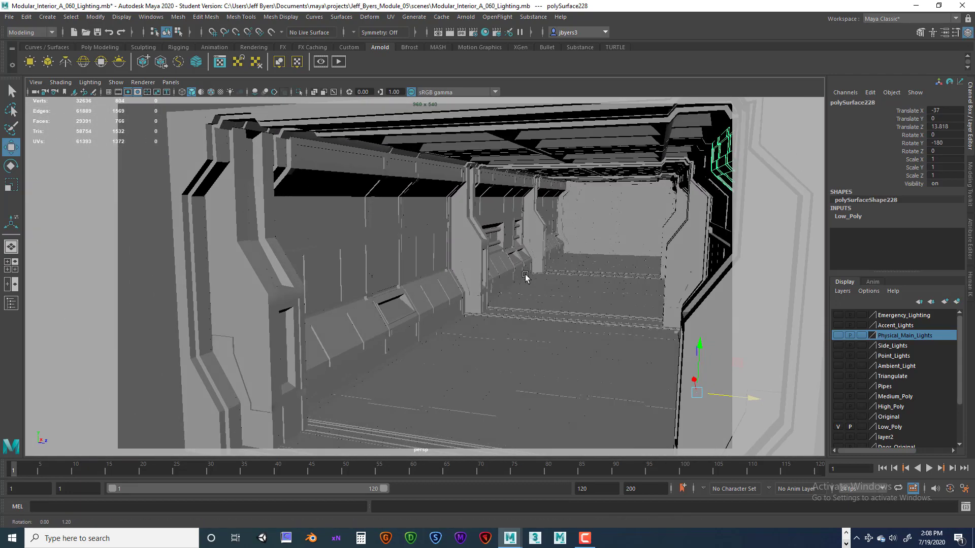
# Inspect individual modules by selecting the end wall panels and several of the side wall segments along the corridor.
pyautogui.click(553, 215)
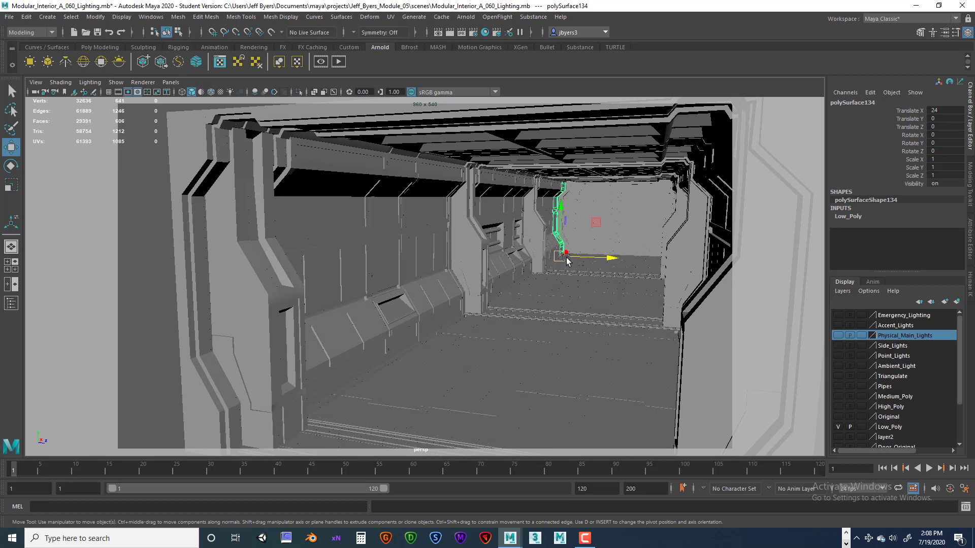
pyautogui.keyDown('alt'); pyautogui.moveTo(566, 259); pyautogui.dragTo(431, 292); pyautogui.keyUp('alt')
pyautogui.keyDown('alt'); pyautogui.moveTo(516, 255); pyautogui.dragTo(512, 259); pyautogui.keyUp('alt')
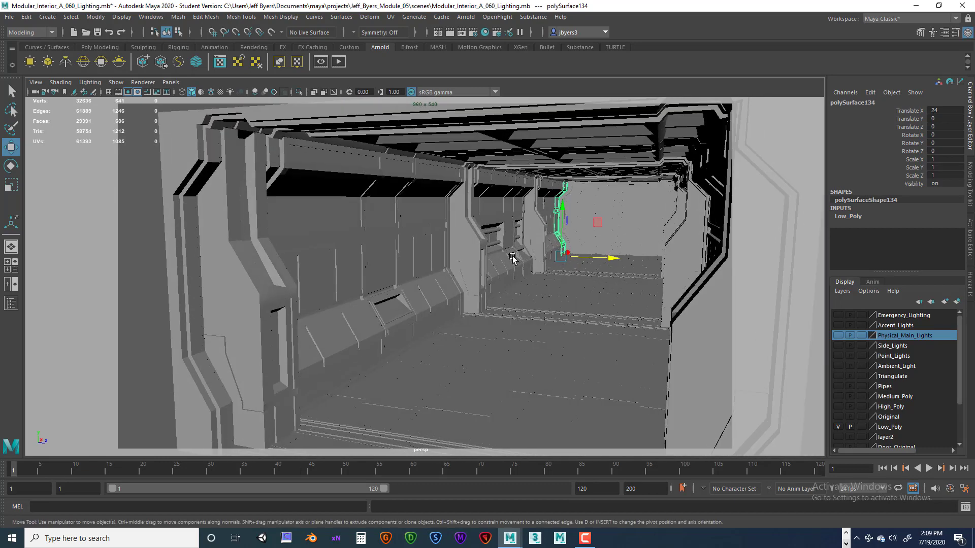
pyautogui.click(592, 203)
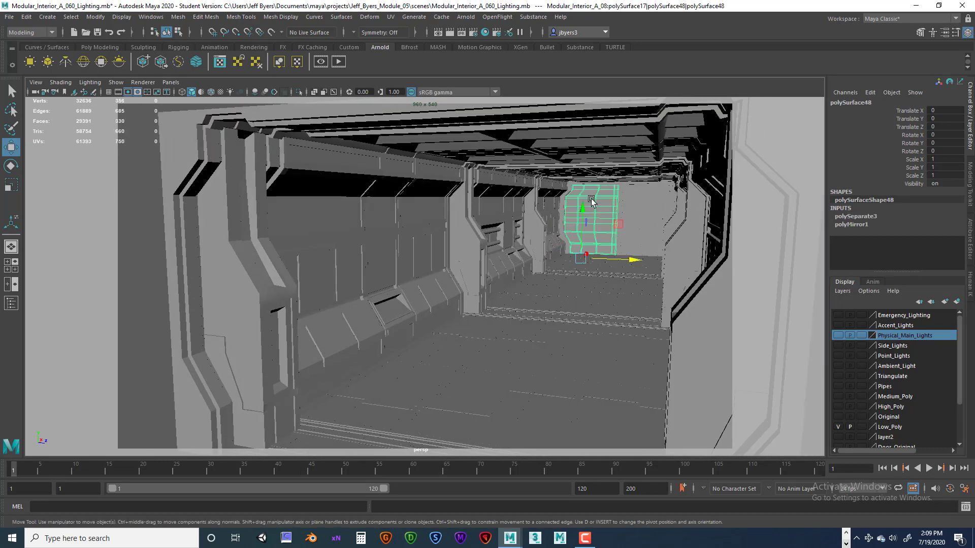
pyautogui.click(547, 219)
pyautogui.click(500, 226)
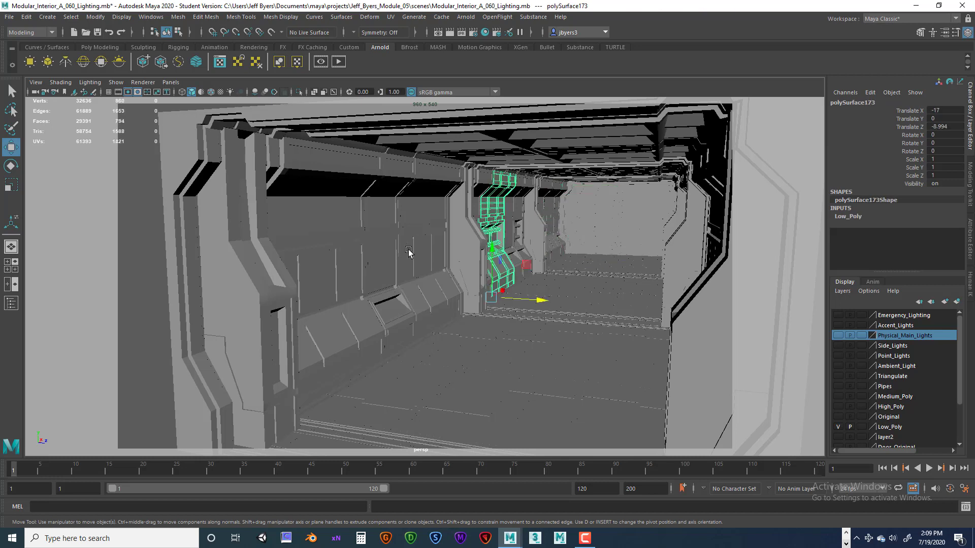
pyautogui.click(408, 223)
pyautogui.click(338, 237)
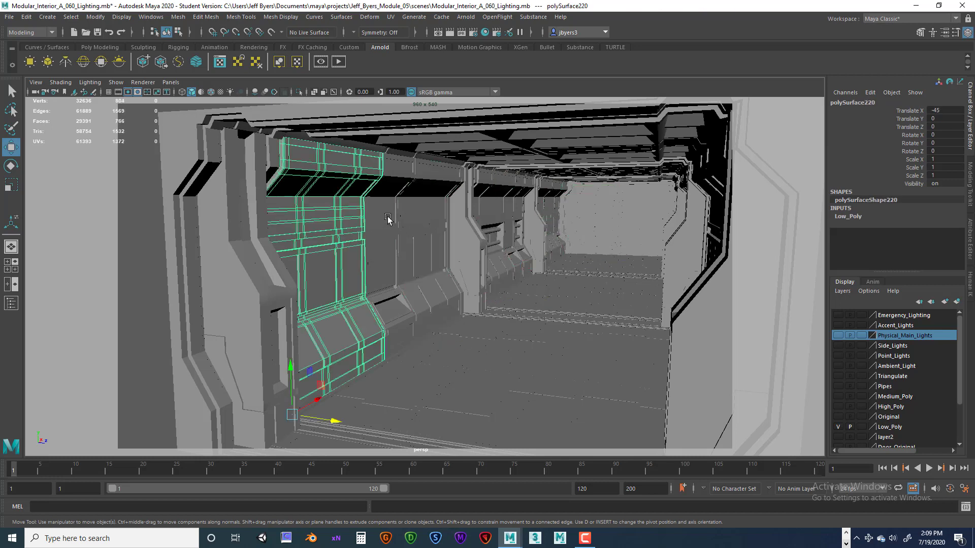
pyautogui.click(388, 219)
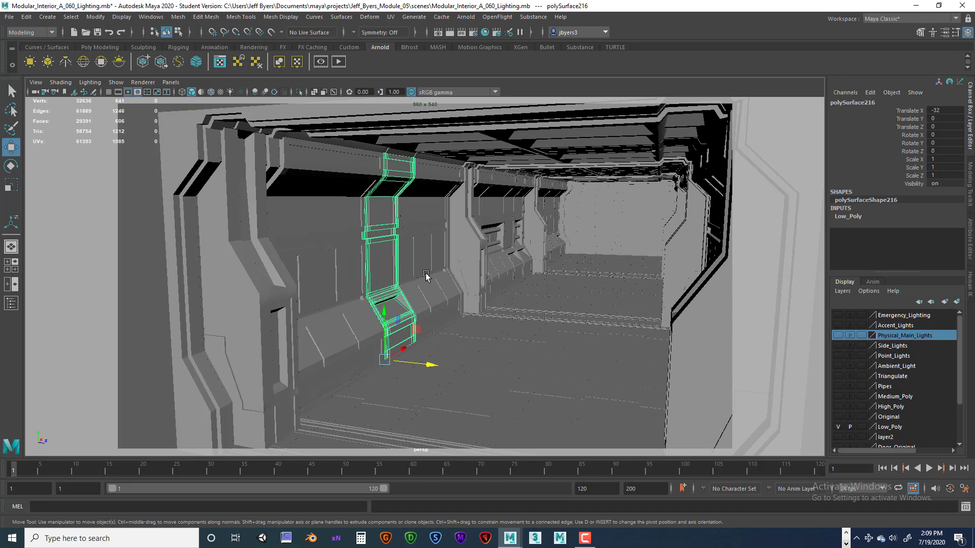
# Compare possible viewpoints of the corridor, from down its interior to outside its open end.
pyautogui.keyDown('alt'); pyautogui.moveTo(516, 260); pyautogui.dragTo(418, 305); pyautogui.keyUp('alt')
pyautogui.click(580, 196)
pyautogui.keyDown('alt'); pyautogui.moveTo(418, 304); pyautogui.dragTo(372, 300, button='right'); pyautogui.keyUp('alt')
pyautogui.keyDown('alt'); pyautogui.moveTo(372, 300); pyautogui.dragTo(437, 276, button='middle'); pyautogui.keyUp('alt')
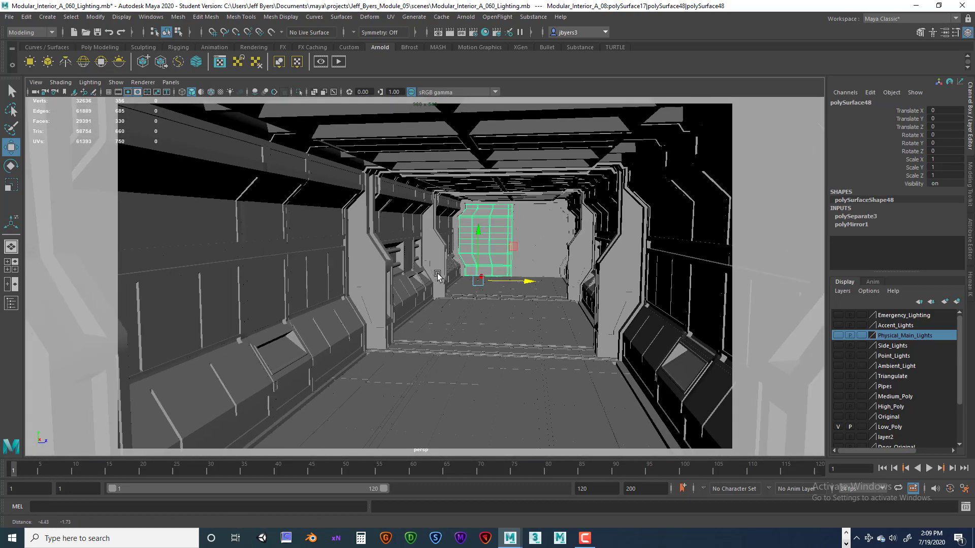
pyautogui.keyDown('alt'); pyautogui.moveTo(437, 276); pyautogui.dragTo(418, 280, button='right'); pyautogui.keyUp('alt')
pyautogui.moveTo(419, 279)
pyautogui.keyDown('alt'); pyautogui.mouseDown()
pyautogui.moveTo(463, 277)
pyautogui.moveTo(408, 280)
pyautogui.mouseUp(); pyautogui.keyUp('alt')
pyautogui.scroll(-5, 408, 280)
pyautogui.scroll(5, 421, 283)
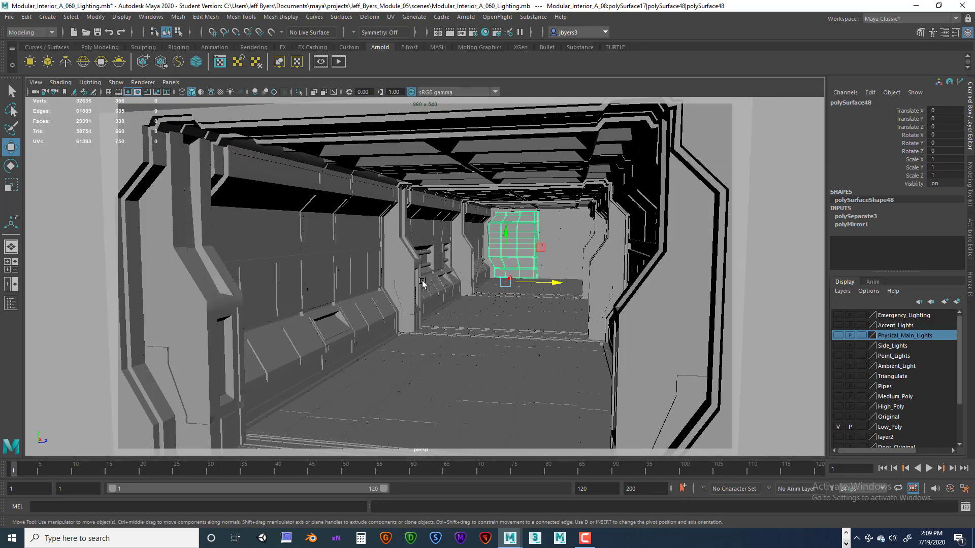
pyautogui.keyDown('alt'); pyautogui.moveTo(475, 279); pyautogui.dragTo(433, 262); pyautogui.keyUp('alt')
pyautogui.scroll(-3, 406, 282)
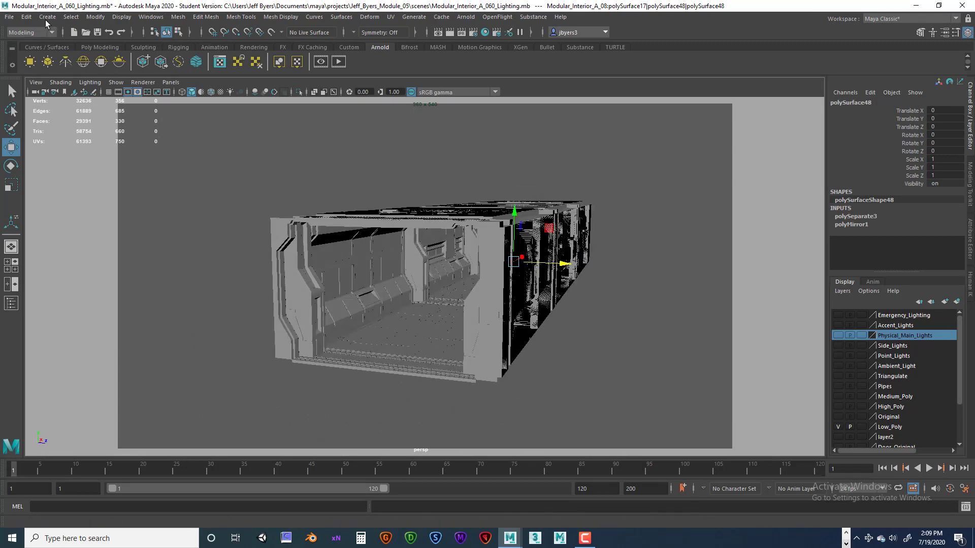
# Create a camera and move it outside the corridor's open end, to about X -62.18 and Y 2.19.
pyautogui.click(47, 17)
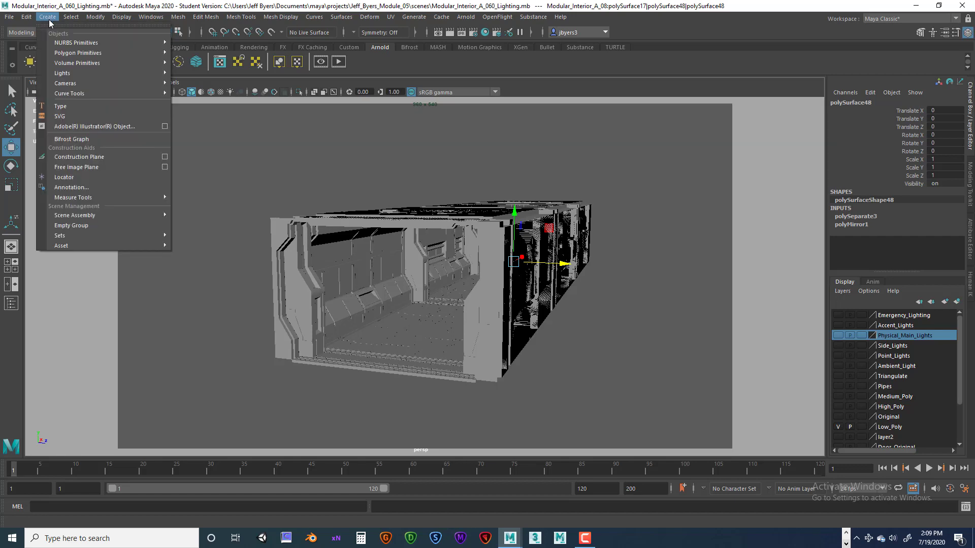
pyautogui.moveTo(81, 84)
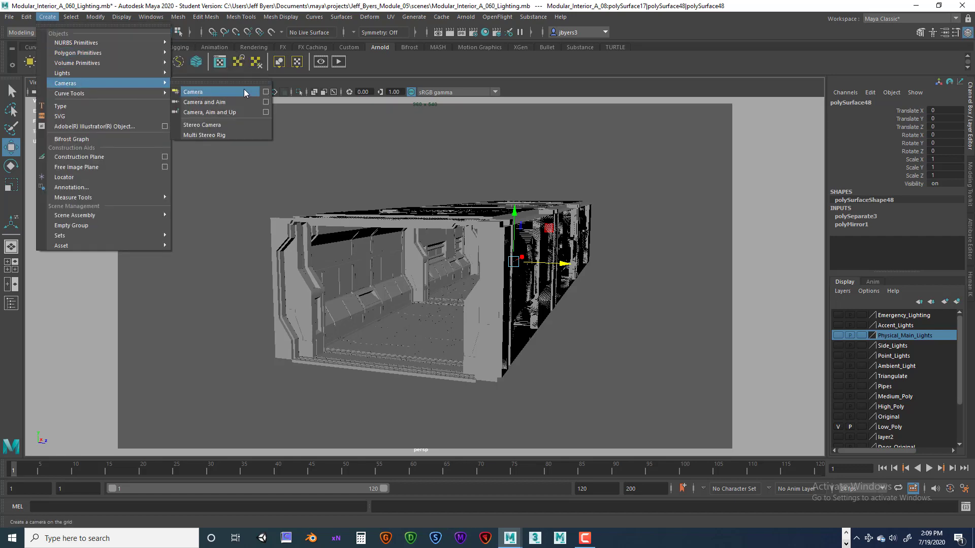
pyautogui.click(216, 92)
pyautogui.keyDown('alt'); pyautogui.moveTo(508, 251); pyautogui.dragTo(491, 206); pyautogui.keyUp('alt')
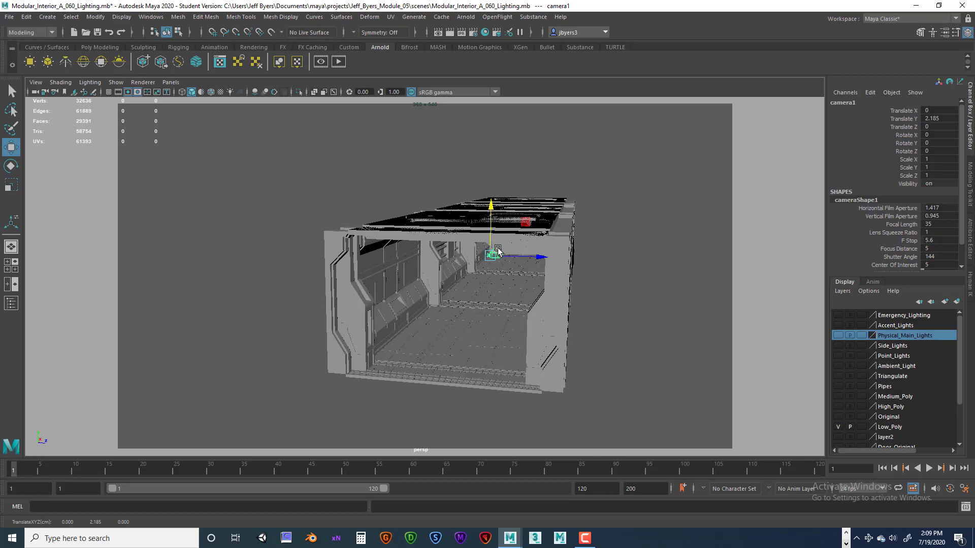
pyautogui.moveTo(498, 250); pyautogui.dragTo(438, 320)
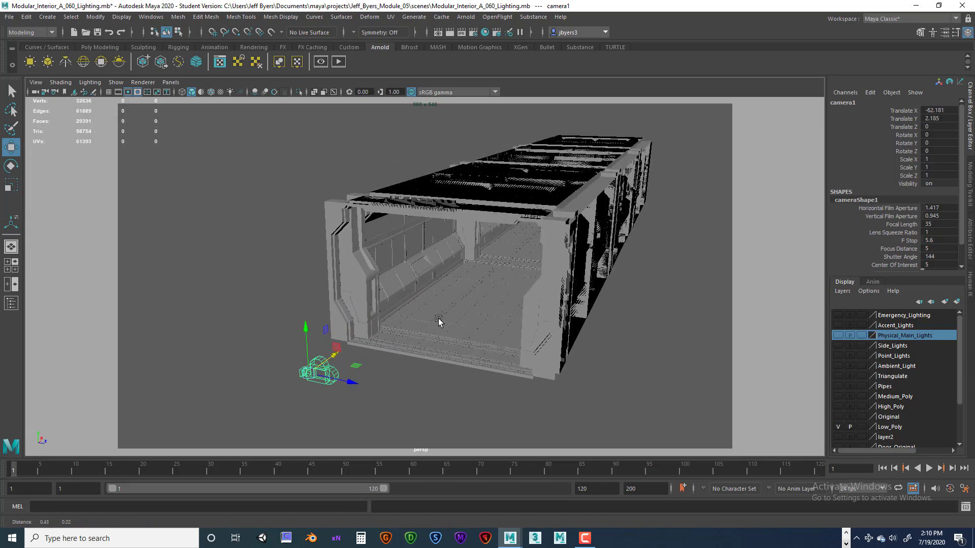
# Place the camera at about Y 5.74 and Z 4.45, rotated -90 degrees around Y to face into the corridor.
pyautogui.moveTo(350, 381); pyautogui.dragTo(401, 382)
pyautogui.press('e')
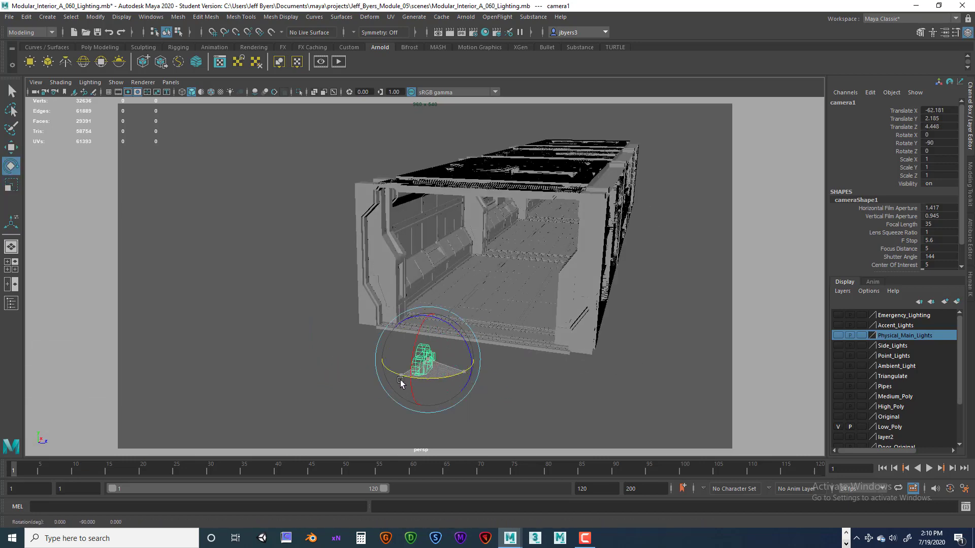
pyautogui.keyDown('alt'); pyautogui.moveTo(514, 351); pyautogui.dragTo(422, 338); pyautogui.keyUp('alt')
pyautogui.press('w')
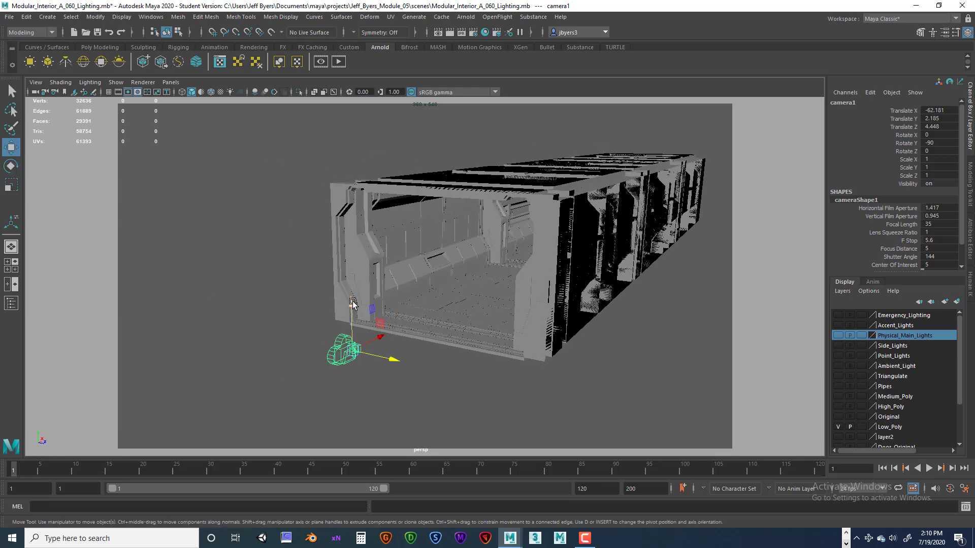
pyautogui.moveTo(350, 317); pyautogui.dragTo(349, 257)
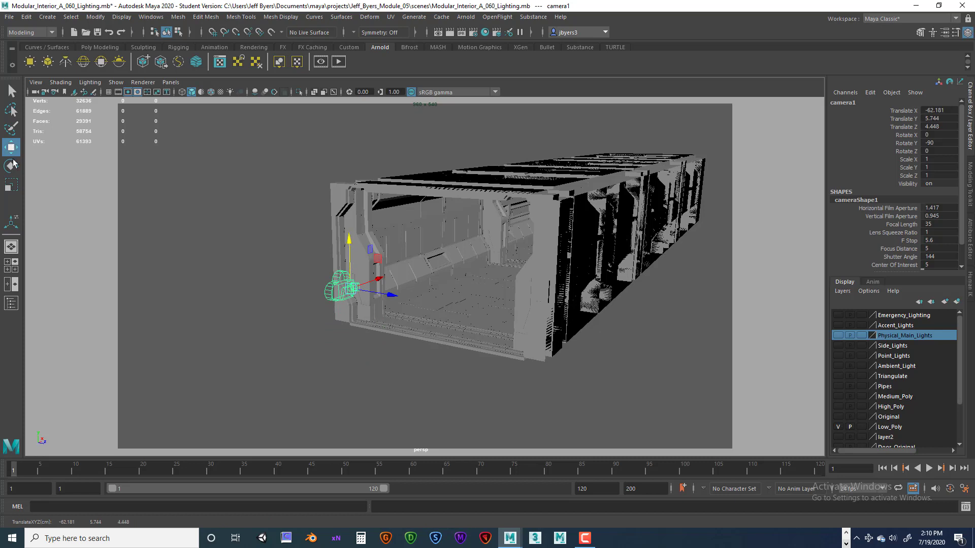
# Set the Rotate tool's step snap to Relative with 45-degree increments and try the camera's Y rotation.
pyautogui.doubleClick(12, 165)
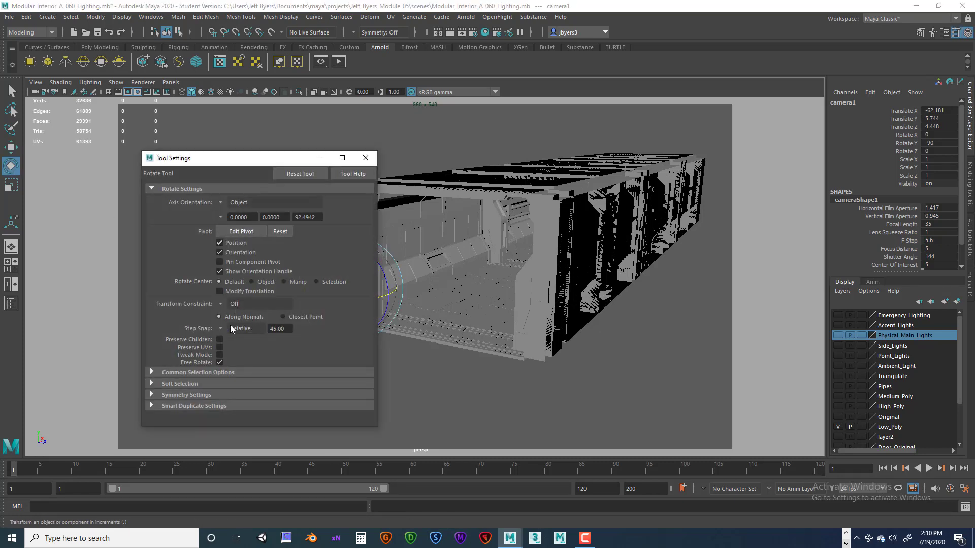
pyautogui.click(220, 329)
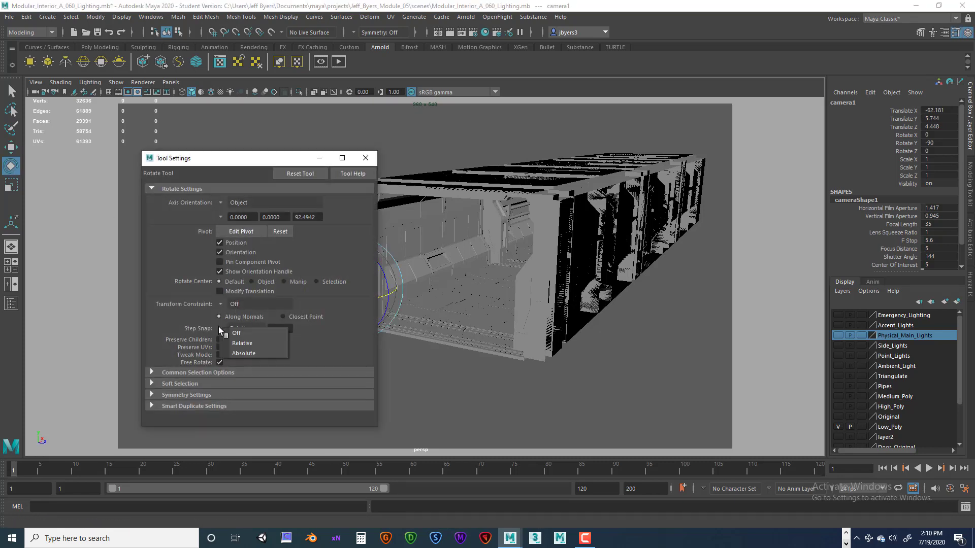
pyautogui.click(244, 343)
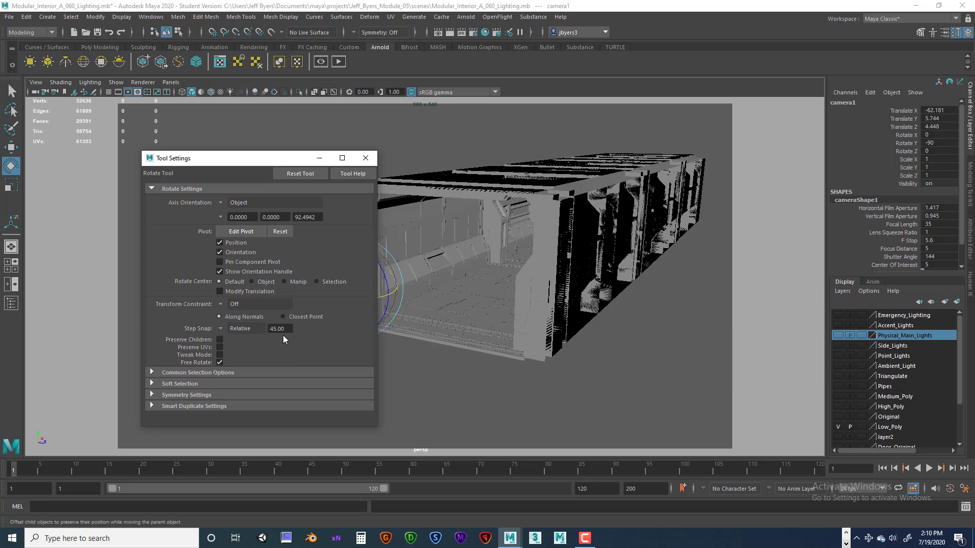
pyautogui.click(221, 328)
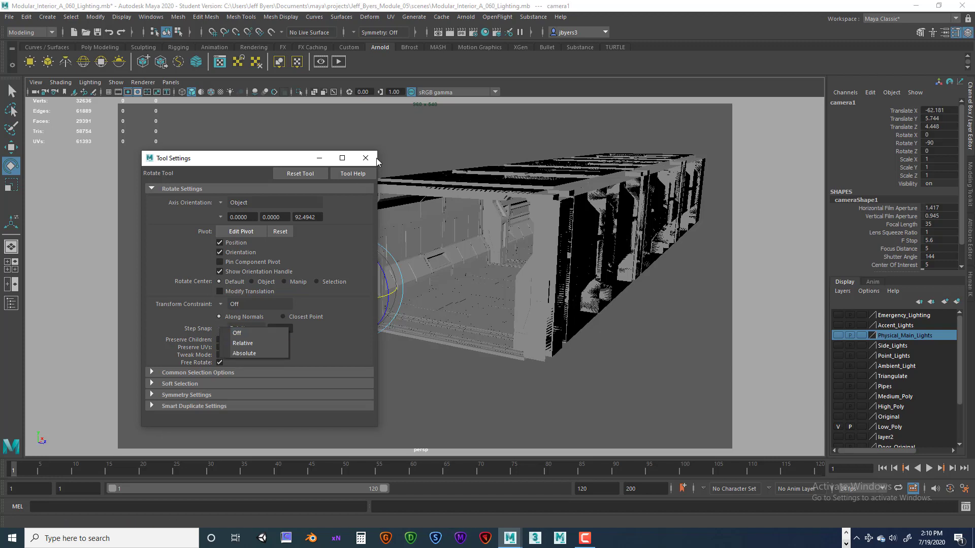
pyautogui.click(365, 158)
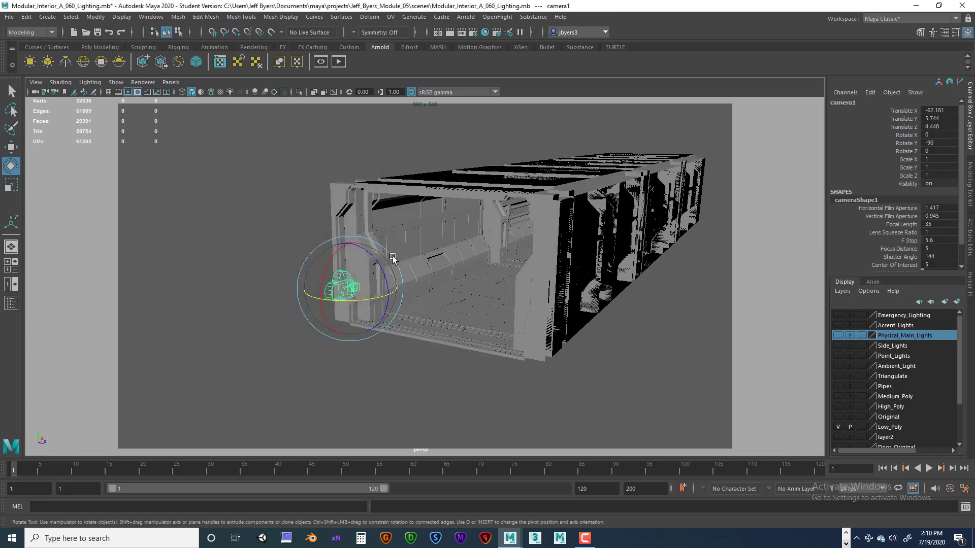
pyautogui.moveTo(365, 300)
pyautogui.mouseDown()
pyautogui.moveTo(344, 300)
pyautogui.moveTo(360, 300)
pyautogui.mouseUp()
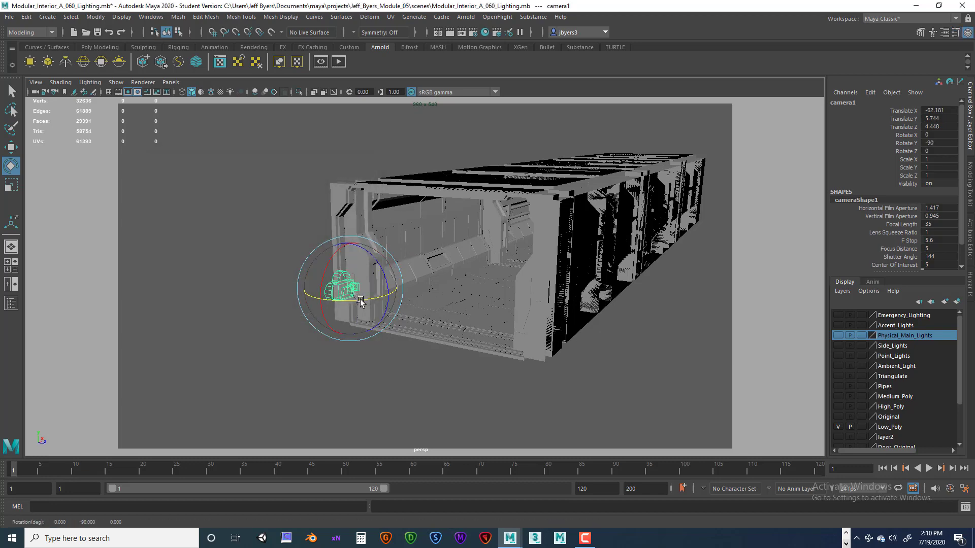
# Reset the Look Through Selected options and look through the new camera with clip planes of 0.001 and 1000.
pyautogui.keyDown('alt'); pyautogui.moveTo(384, 321); pyautogui.dragTo(399, 317, button='middle'); pyautogui.keyUp('alt')
pyautogui.moveTo(399, 319)
pyautogui.keyDown('alt'); pyautogui.mouseDown()
pyautogui.moveTo(417, 329)
pyautogui.moveTo(409, 325)
pyautogui.mouseUp(); pyautogui.keyUp('alt')
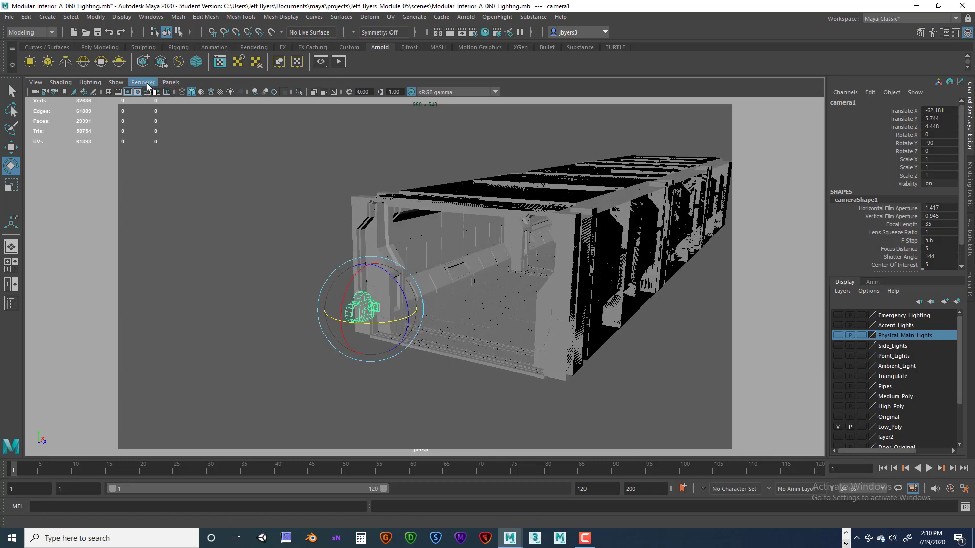
pyautogui.click(170, 84)
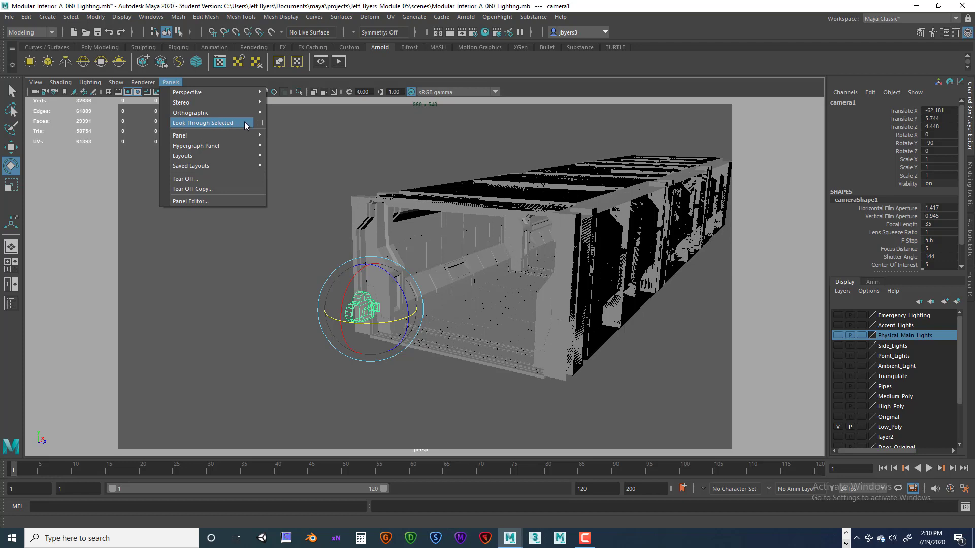
pyautogui.click(260, 123)
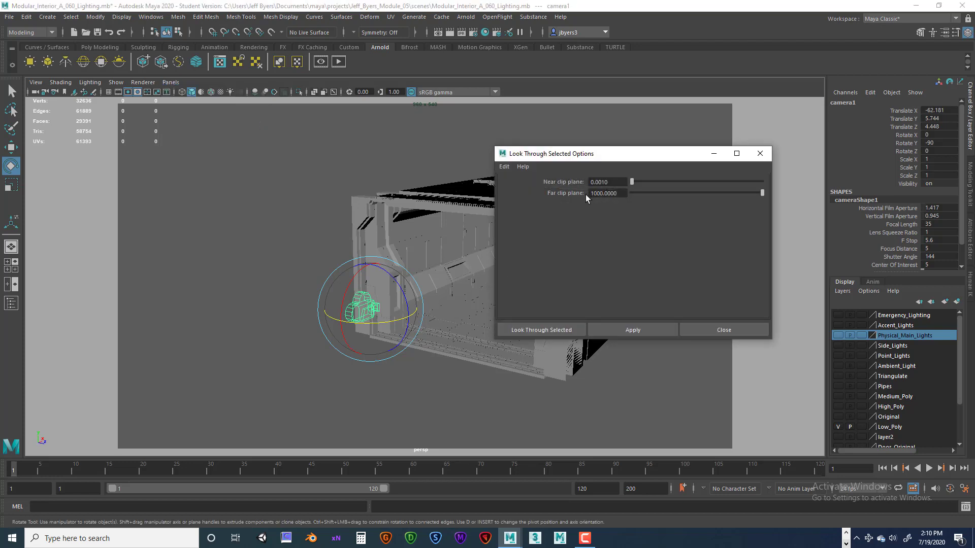
pyautogui.click(503, 167)
pyautogui.click(506, 168)
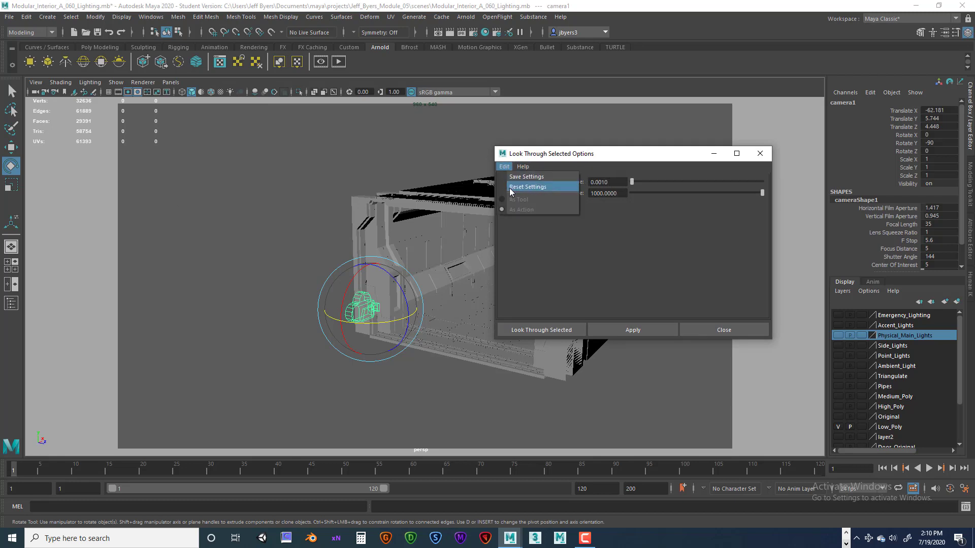
pyautogui.click(509, 186)
pyautogui.click(525, 330)
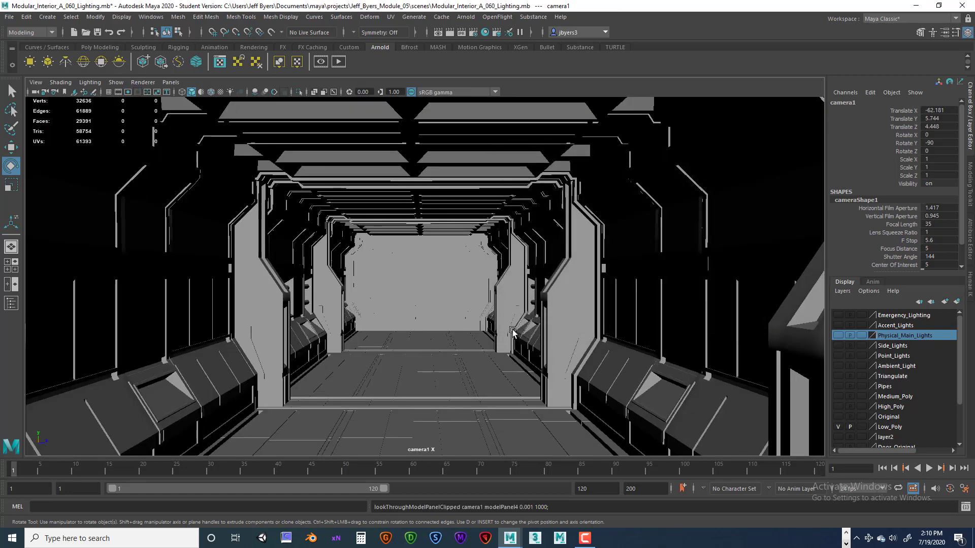
# Pull the camera back and angle it down the corridor, to about X -67.85, Y 5.49, Z 7.83 with rotation -4.8, -80.8.
pyautogui.keyDown('alt'); pyautogui.moveTo(521, 329); pyautogui.dragTo(315, 316, button='right'); pyautogui.keyUp('alt')
pyautogui.keyDown('alt'); pyautogui.moveTo(315, 315); pyautogui.dragTo(177, 196); pyautogui.keyUp('alt')
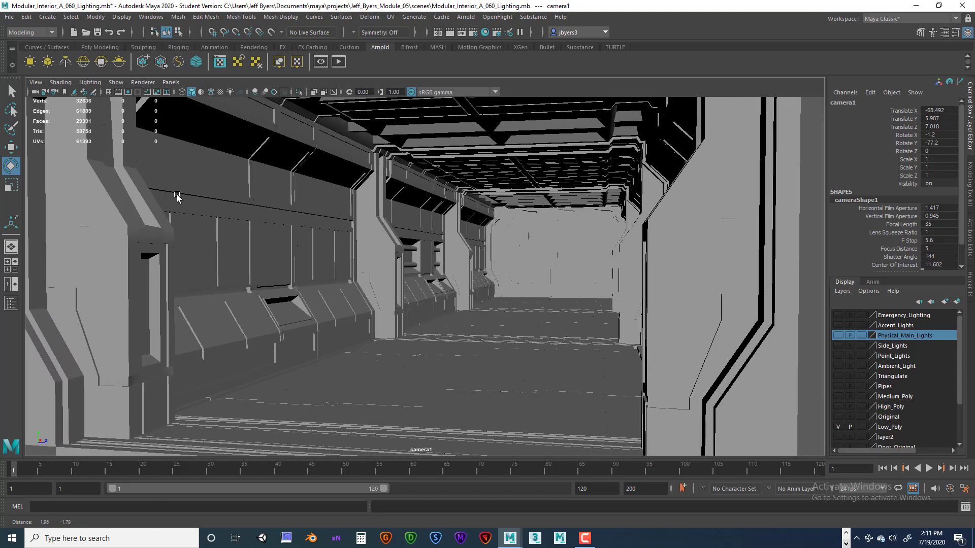
pyautogui.keyDown('alt'); pyautogui.moveTo(177, 197); pyautogui.dragTo(186, 222, button='middle'); pyautogui.keyUp('alt')
pyautogui.keyDown('alt'); pyautogui.moveTo(321, 269); pyautogui.dragTo(335, 273, button='right'); pyautogui.keyUp('alt')
pyautogui.keyDown('alt'); pyautogui.moveTo(335, 273); pyautogui.dragTo(337, 277); pyautogui.keyUp('alt')
pyautogui.keyDown('alt'); pyautogui.moveTo(335, 271); pyautogui.dragTo(324, 275, button='middle'); pyautogui.keyUp('alt')
pyautogui.moveTo(324, 275)
pyautogui.keyDown('alt'); pyautogui.mouseDown()
pyautogui.moveTo(359, 283)
pyautogui.moveTo(328, 277)
pyautogui.moveTo(337, 283)
pyautogui.mouseUp(); pyautogui.keyUp('alt')
pyautogui.keyDown('alt'); pyautogui.moveTo(337, 283); pyautogui.dragTo(111, 443, button='middle'); pyautogui.keyUp('alt')
pyautogui.keyDown('alt'); pyautogui.moveTo(307, 368); pyautogui.dragTo(272, 394, button='middle'); pyautogui.keyUp('alt')
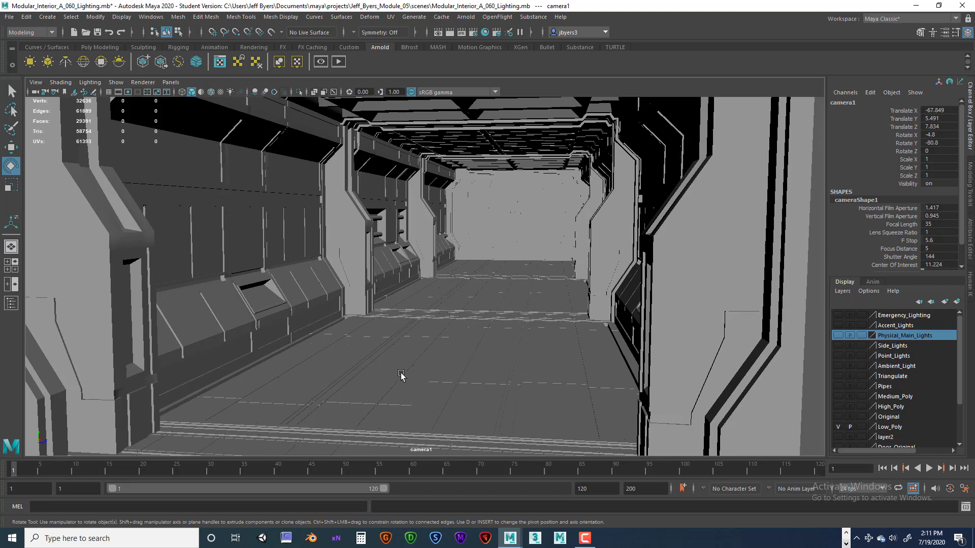
# Lower the camera to about Y 3.41 and Z 7.26, tilting it slightly up to 1.2 degrees and turning it to -84.4.
pyautogui.keyDown('alt'); pyautogui.moveTo(440, 361); pyautogui.dragTo(429, 329); pyautogui.keyUp('alt')
pyautogui.keyDown('alt'); pyautogui.moveTo(429, 323); pyautogui.dragTo(431, 266, button='middle'); pyautogui.keyUp('alt')
pyautogui.keyDown('alt'); pyautogui.moveTo(431, 279); pyautogui.dragTo(435, 274); pyautogui.keyUp('alt')
pyautogui.keyDown('alt'); pyautogui.moveTo(440, 279); pyautogui.dragTo(443, 280, button='middle'); pyautogui.keyUp('alt')
pyautogui.moveTo(443, 280)
pyautogui.keyDown('alt'); pyautogui.mouseDown()
pyautogui.moveTo(441, 294)
pyautogui.moveTo(427, 290)
pyautogui.mouseUp(); pyautogui.keyUp('alt')
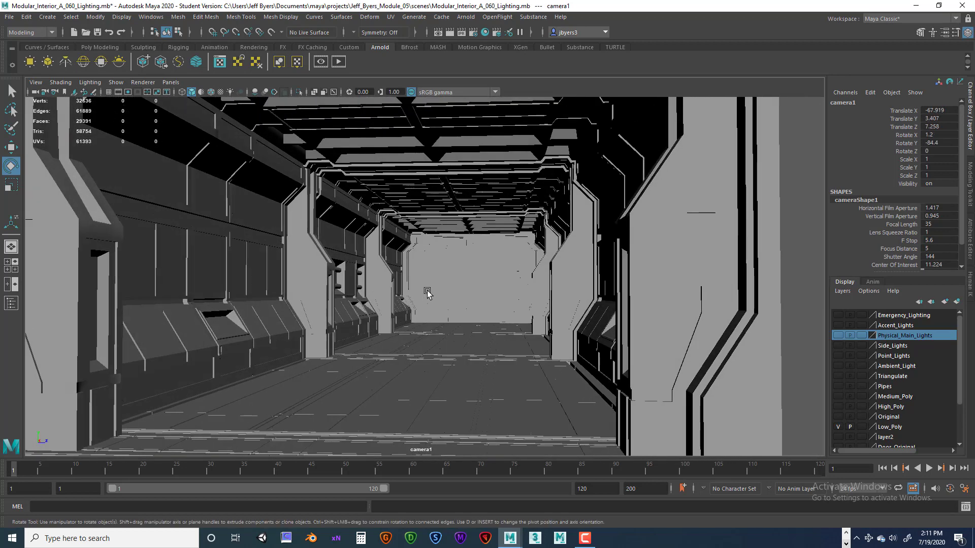
# Review the Common render settings and the image size presets, keeping HD_540 at 960 x 540.
pyautogui.keyDown('alt'); pyautogui.moveTo(427, 290); pyautogui.dragTo(437, 289, button='middle'); pyautogui.keyUp('alt')
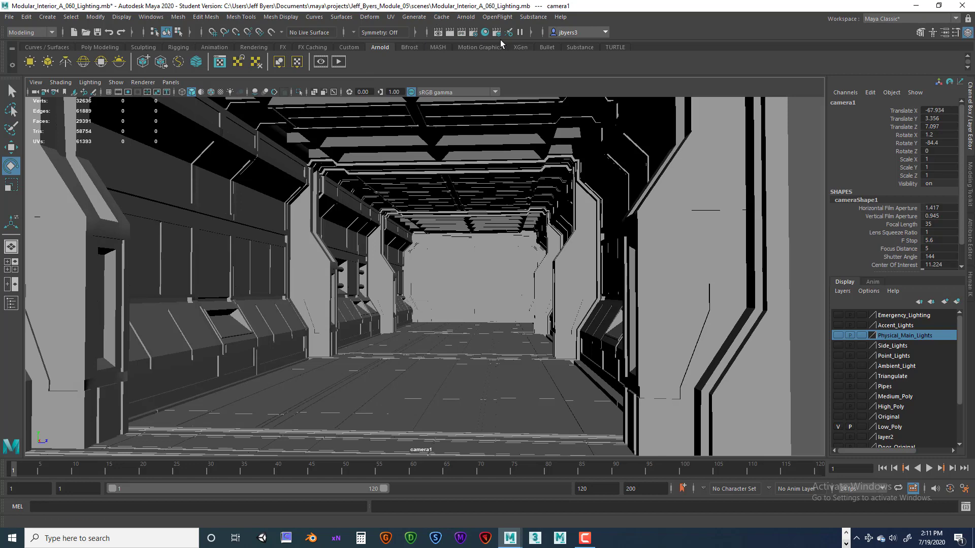
pyautogui.click(474, 32)
pyautogui.moveTo(413, 69); pyautogui.dragTo(423, 49)
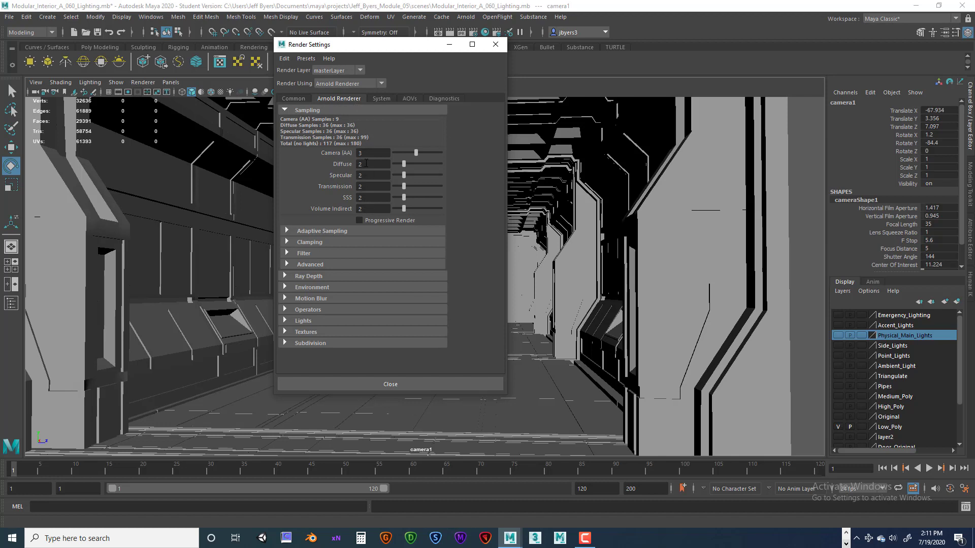
pyautogui.click(297, 99)
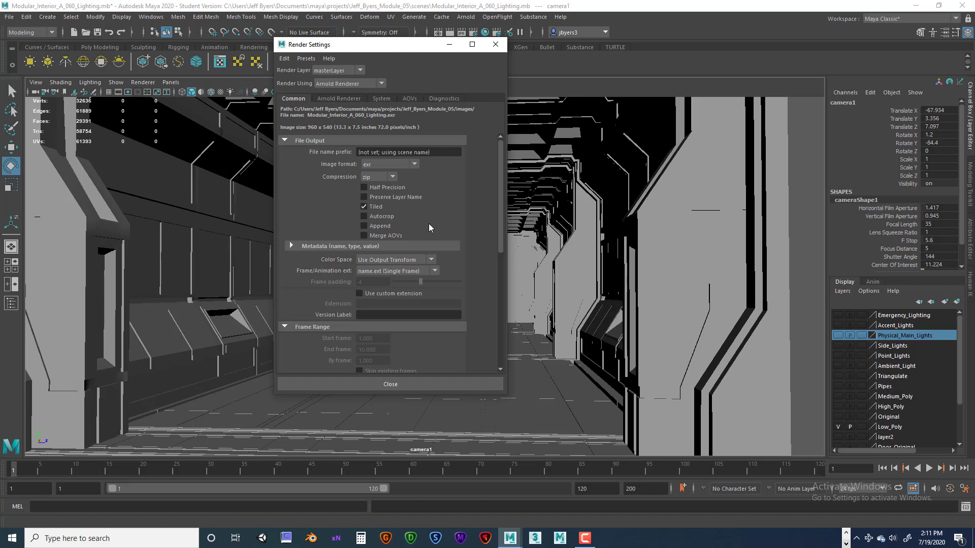
pyautogui.scroll(-10, 438, 208)
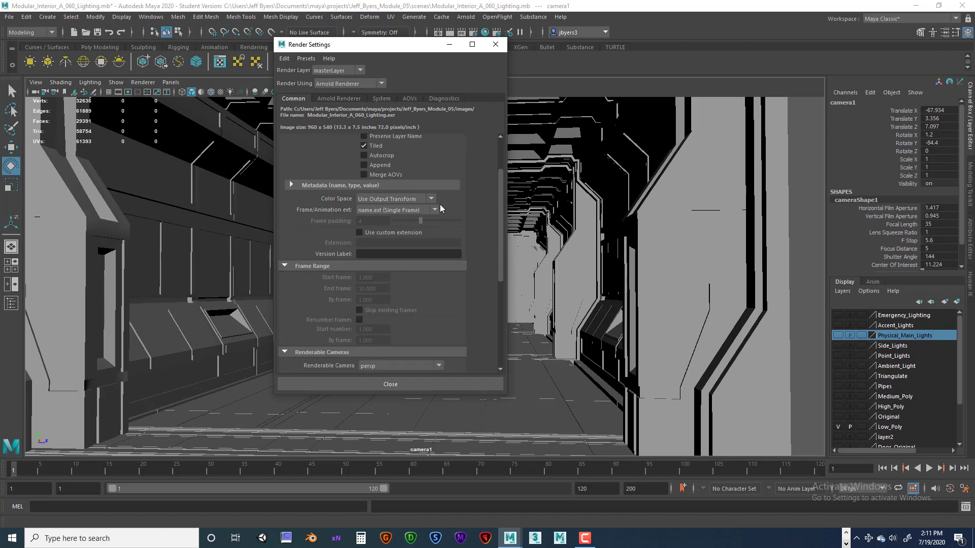
pyautogui.click(378, 232)
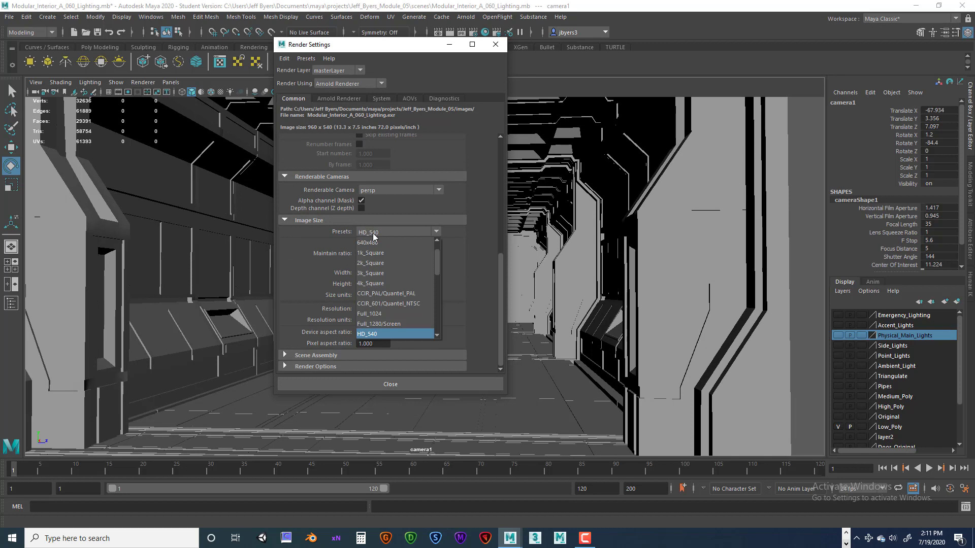
pyautogui.click(460, 231)
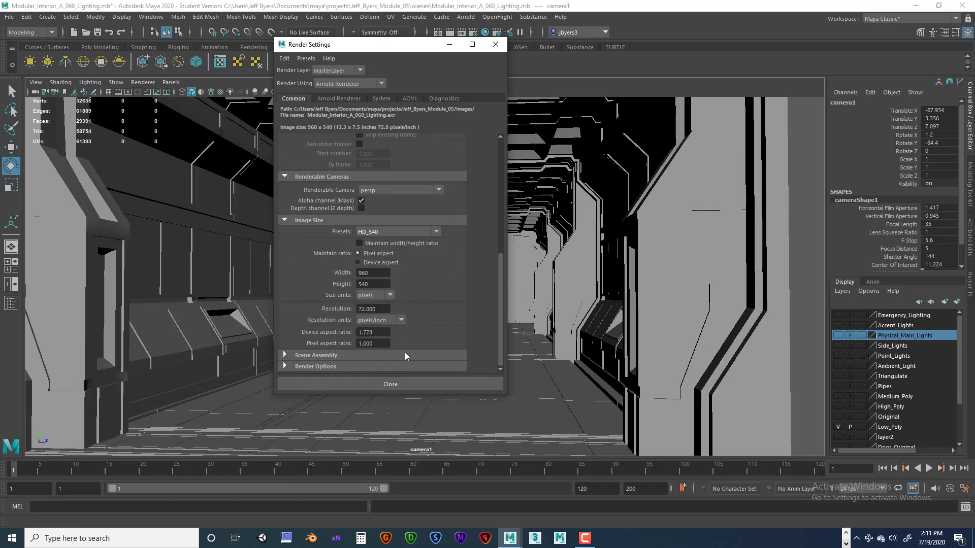
pyautogui.click(496, 44)
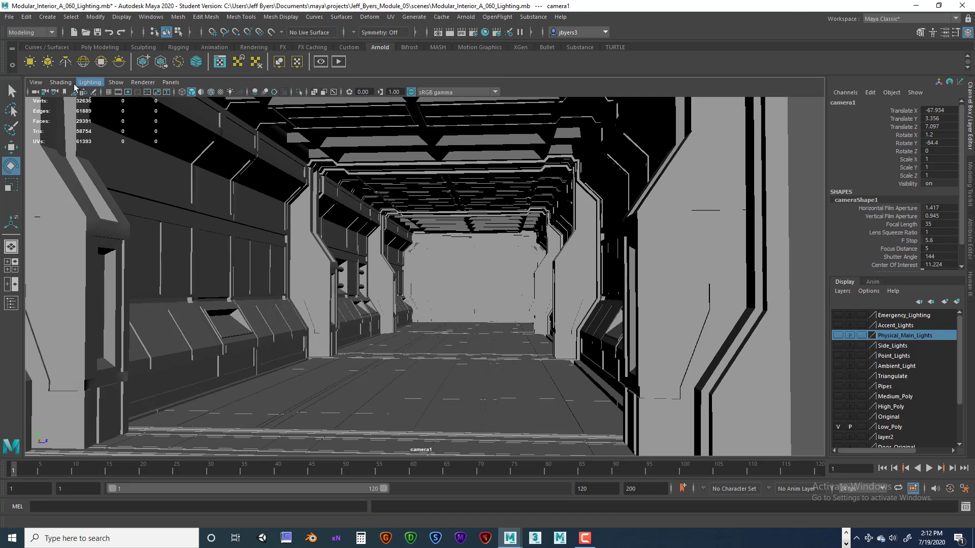
# Show the resolution gate and reframe the camera down the corridor to about X -64.37, Y 3.81, Z 7.95 with rotation 0, -74.8.
pyautogui.click(128, 92)
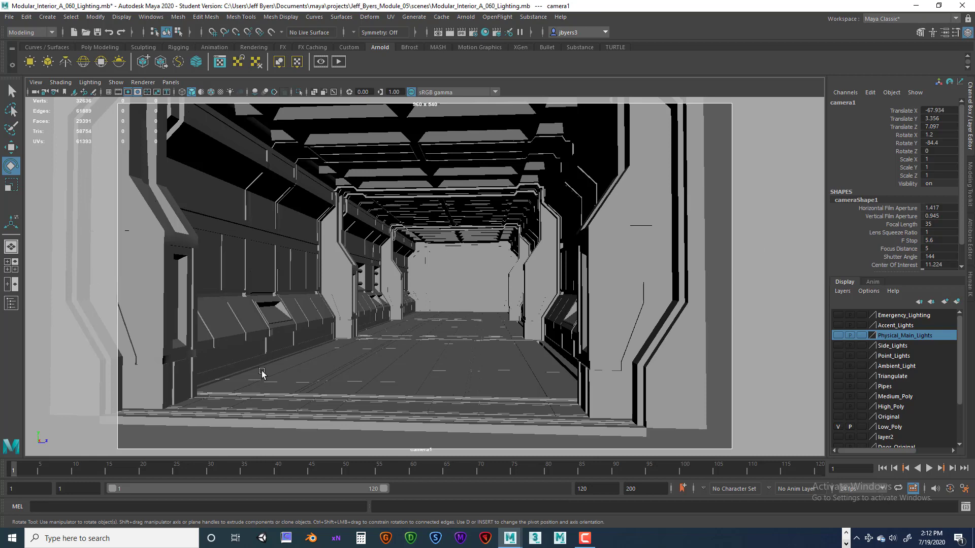
pyautogui.keyDown('alt'); pyautogui.moveTo(307, 364); pyautogui.dragTo(298, 372); pyautogui.keyUp('alt')
pyautogui.keyDown('alt'); pyautogui.moveTo(298, 371); pyautogui.dragTo(244, 327, button='middle'); pyautogui.keyUp('alt')
pyautogui.keyDown('alt'); pyautogui.moveTo(243, 329); pyautogui.dragTo(288, 382); pyautogui.keyUp('alt')
pyautogui.keyDown('alt'); pyautogui.moveTo(297, 353); pyautogui.dragTo(282, 395, button='middle'); pyautogui.keyUp('alt')
pyautogui.keyDown('alt'); pyautogui.moveTo(282, 395); pyautogui.dragTo(391, 407, button='right'); pyautogui.keyUp('alt')
pyautogui.keyDown('alt'); pyautogui.moveTo(391, 407); pyautogui.dragTo(391, 397); pyautogui.keyUp('alt')
pyautogui.keyDown('alt'); pyautogui.moveTo(391, 397); pyautogui.dragTo(392, 393, button='middle'); pyautogui.keyUp('alt')
pyautogui.keyDown('alt'); pyautogui.moveTo(403, 398); pyautogui.dragTo(378, 396, button='right'); pyautogui.keyUp('alt')
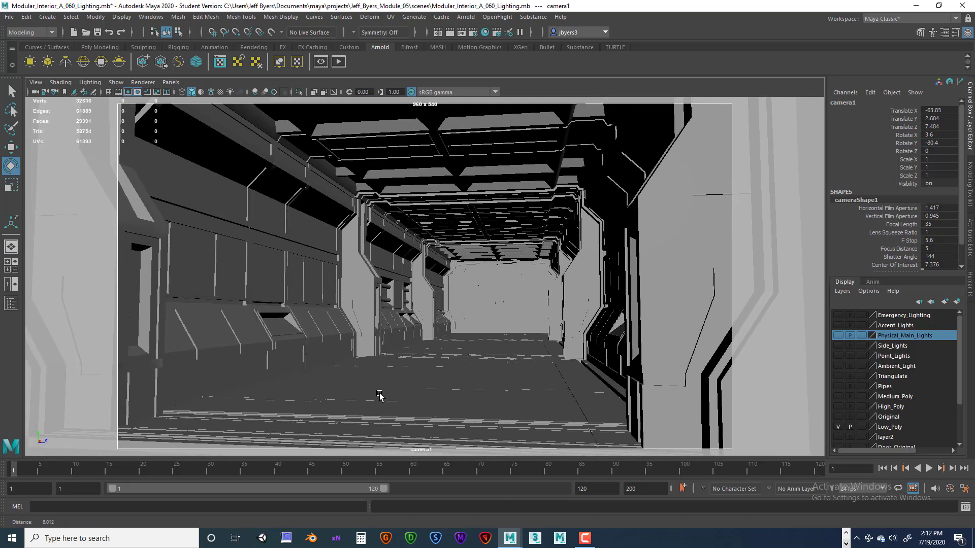
pyautogui.keyDown('alt'); pyautogui.moveTo(357, 391); pyautogui.dragTo(361, 422); pyautogui.keyUp('alt')
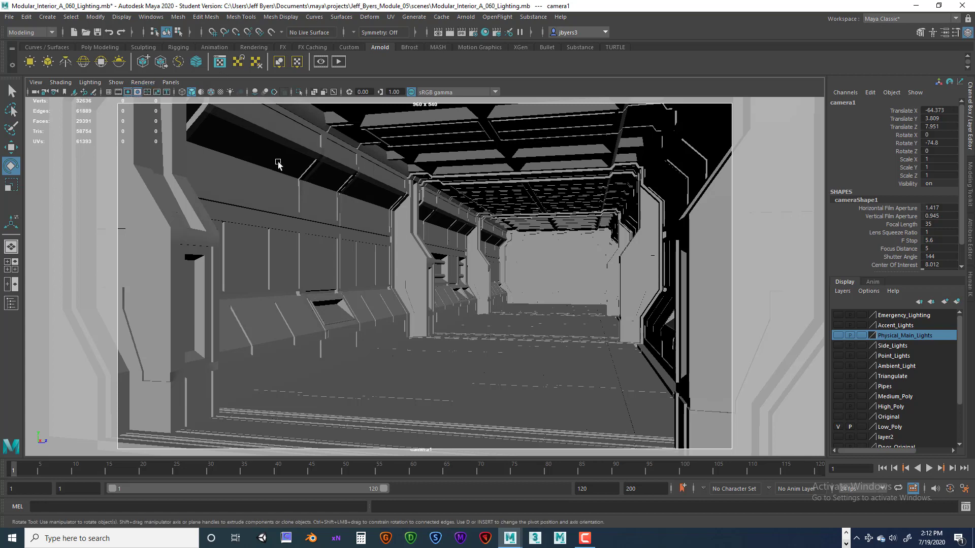
# Lock all of camera1's transform channels and its visibility, from Translate X down to Visibility.
pyautogui.moveTo(909, 111); pyautogui.dragTo(915, 185)
pyautogui.click(903, 113)
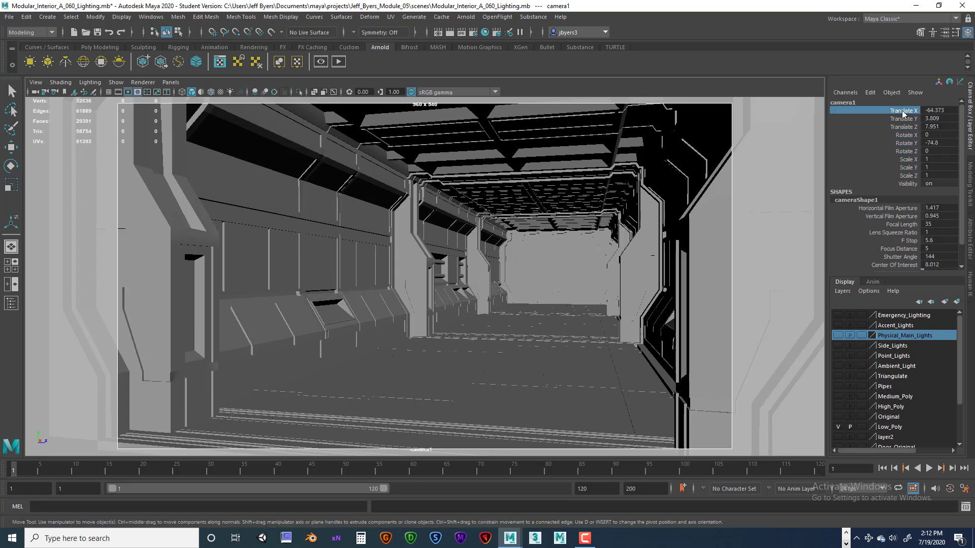
pyautogui.moveTo(901, 111); pyautogui.dragTo(900, 184)
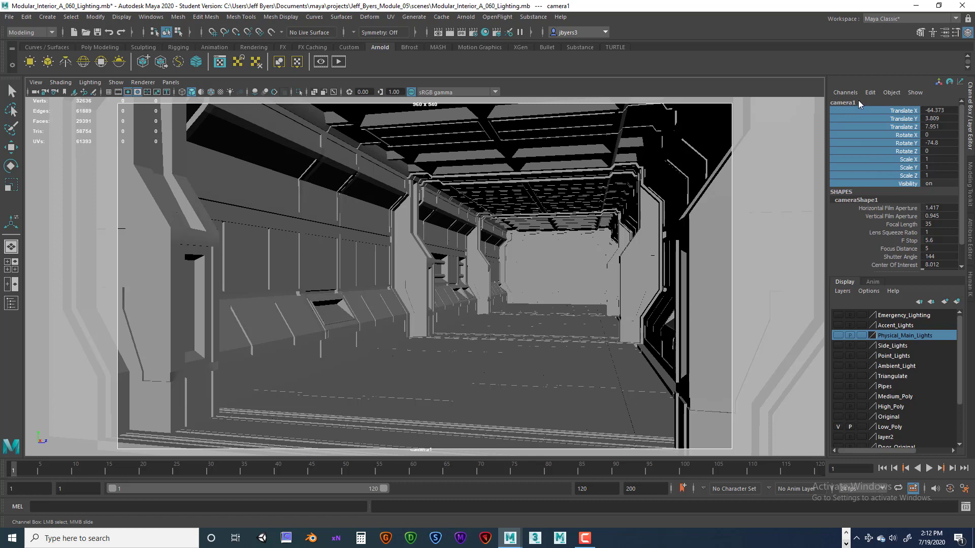
pyautogui.click(891, 112)
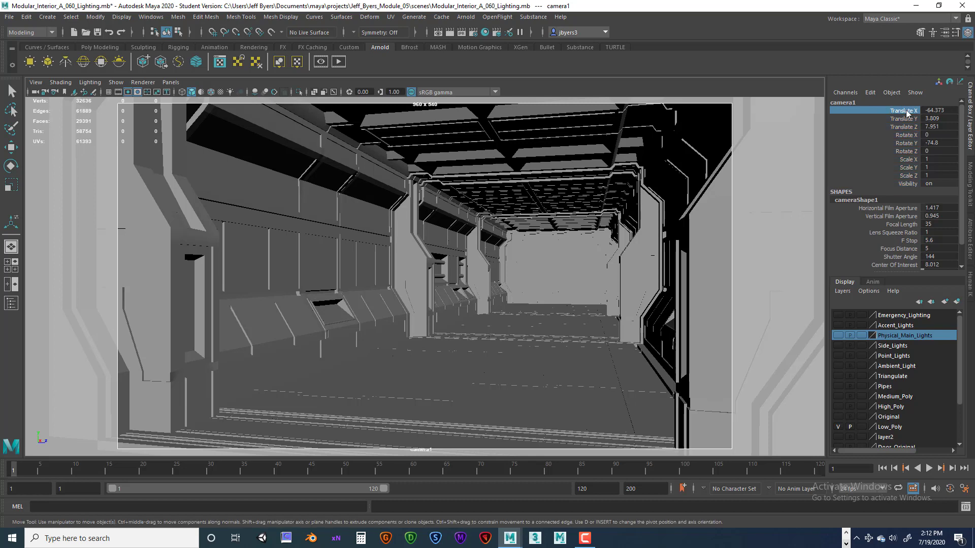
pyautogui.moveTo(907, 113); pyautogui.dragTo(911, 185)
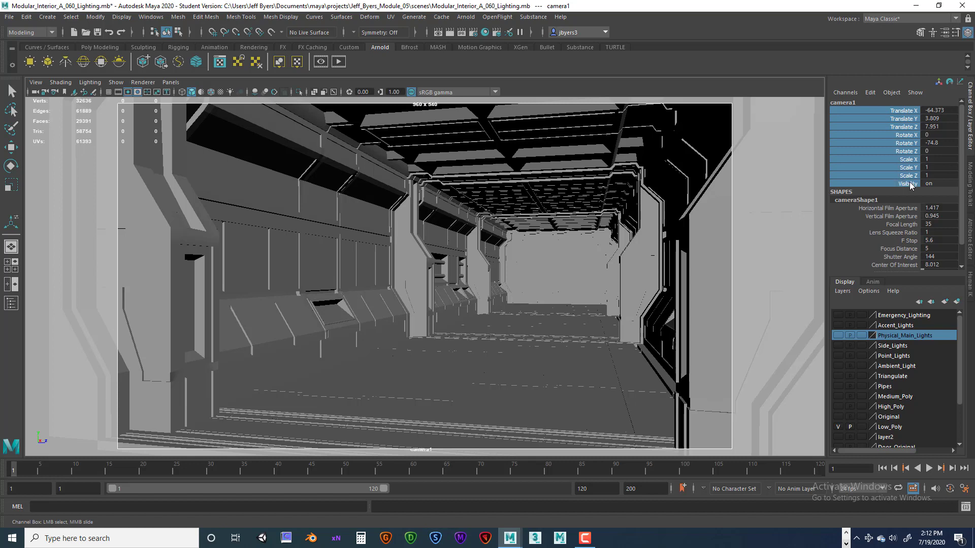
pyautogui.click(892, 111)
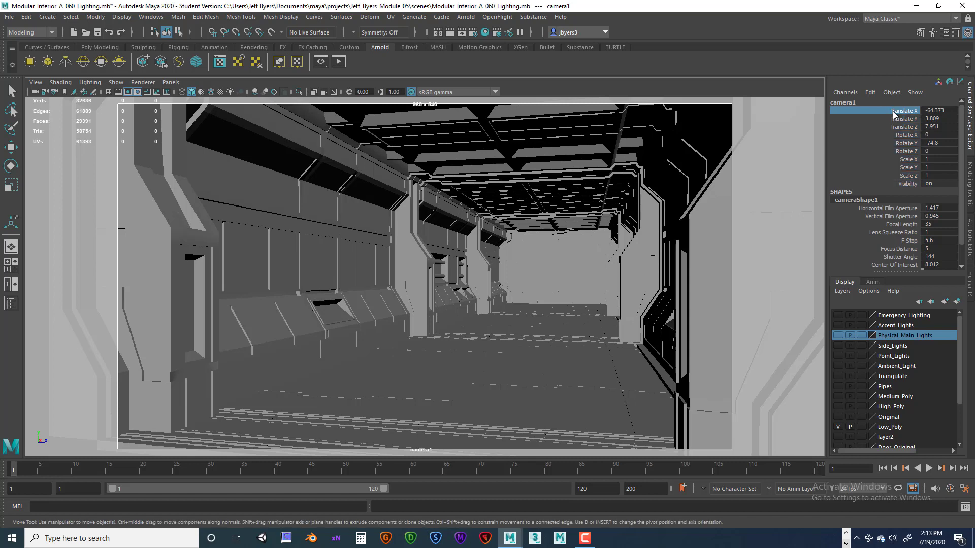
pyautogui.moveTo(894, 113); pyautogui.dragTo(893, 184)
pyautogui.rightClick(885, 142)
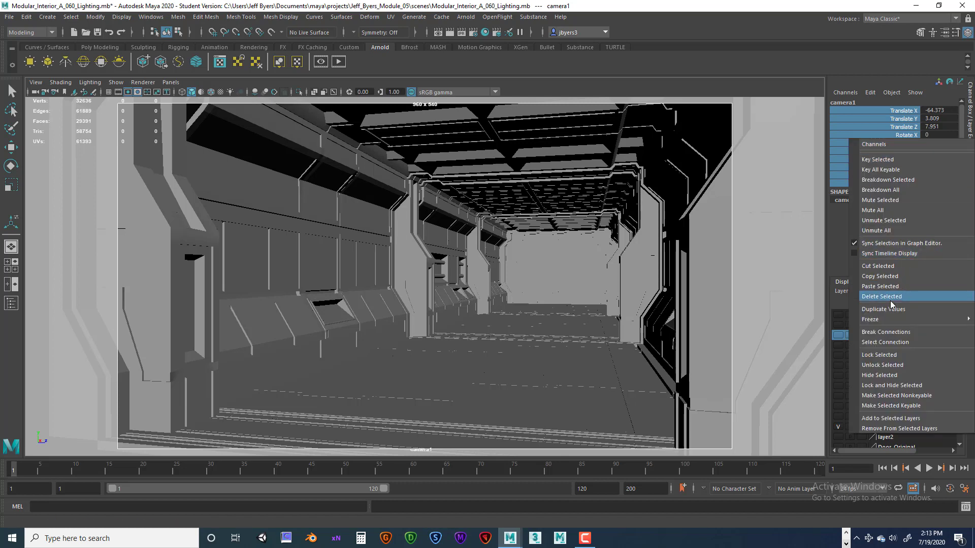
pyautogui.click(889, 359)
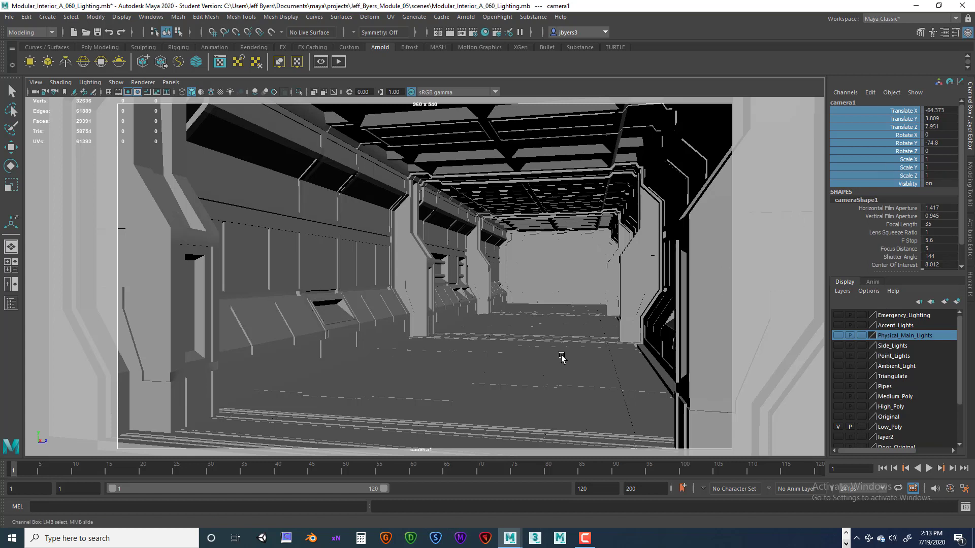
# Try to move the locked camera, then unlock its transform and visibility channels and lock them again.
pyautogui.keyDown('alt'); pyautogui.moveTo(561, 356); pyautogui.dragTo(519, 273); pyautogui.keyUp('alt')
pyautogui.scroll(-5, 507, 269)
pyautogui.click(882, 110)
pyautogui.moveTo(882, 110); pyautogui.dragTo(885, 181)
pyautogui.rightClick(875, 143)
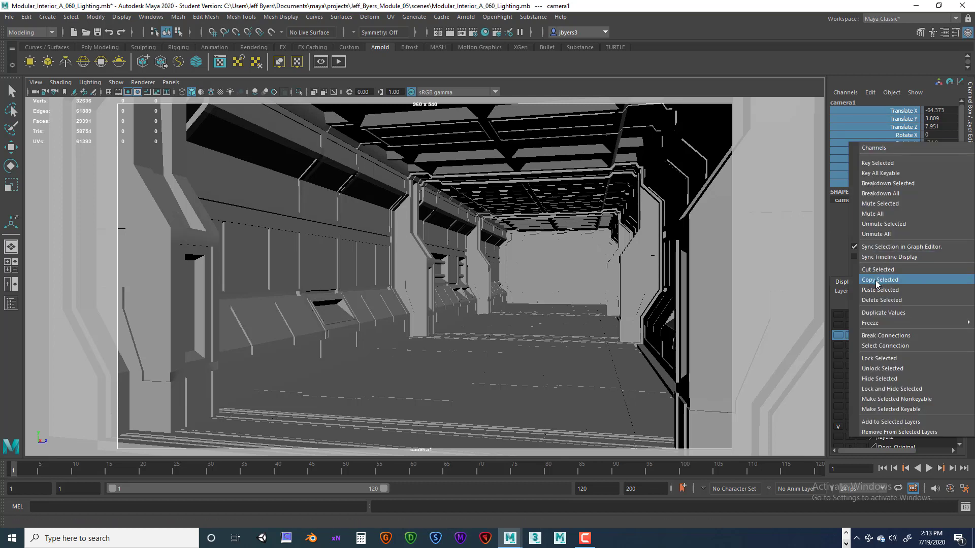
pyautogui.click(883, 369)
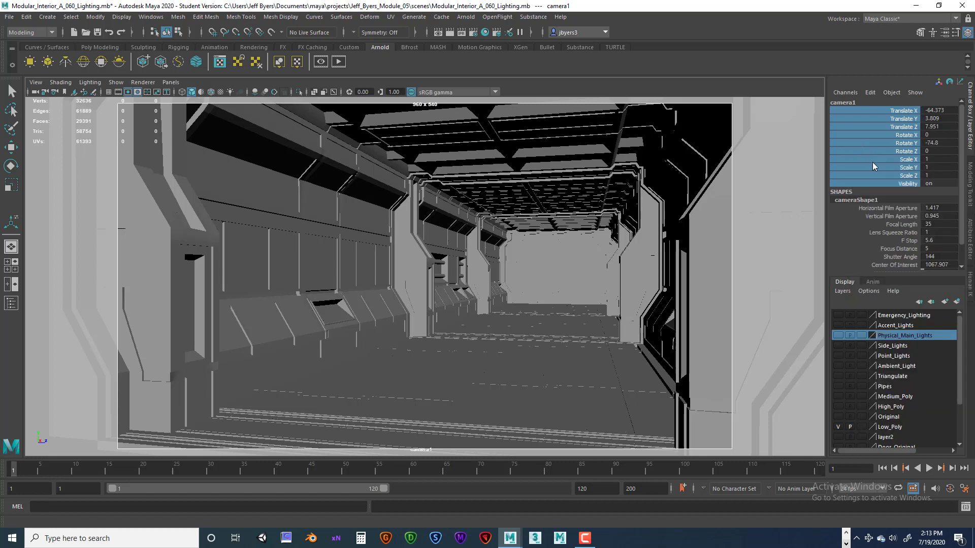
pyautogui.rightClick(882, 143)
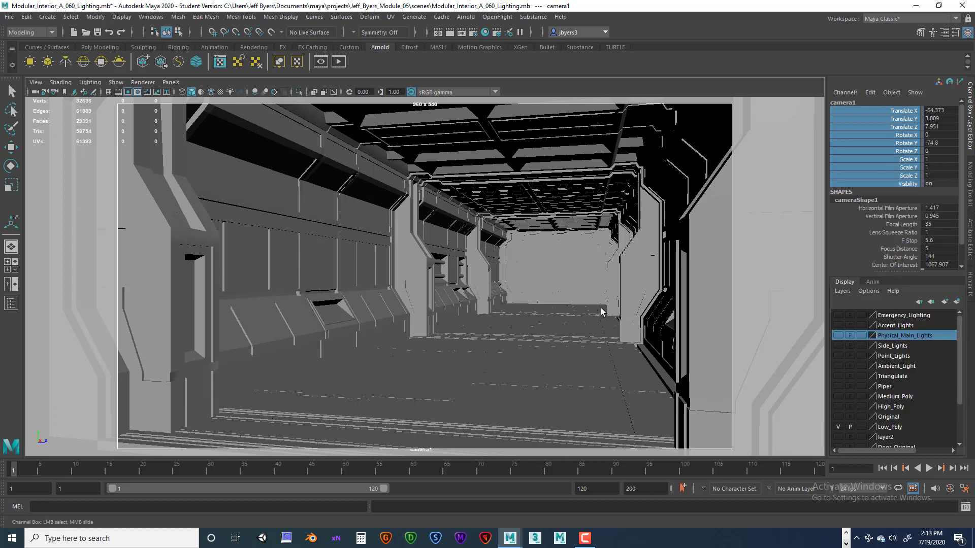
pyautogui.click(890, 359)
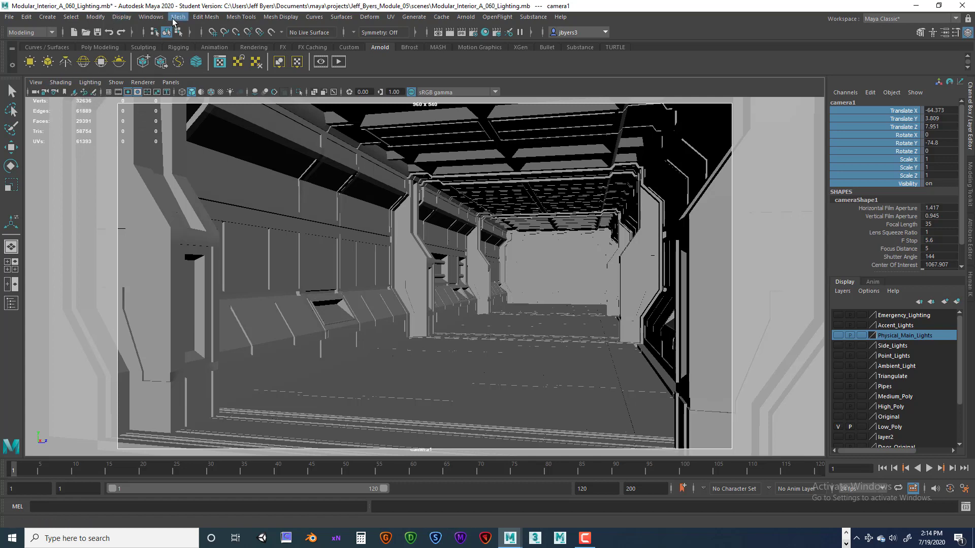
# Open the Outliner to look over the main, accent and emergency light objects and minimize it.
pyautogui.click(151, 17)
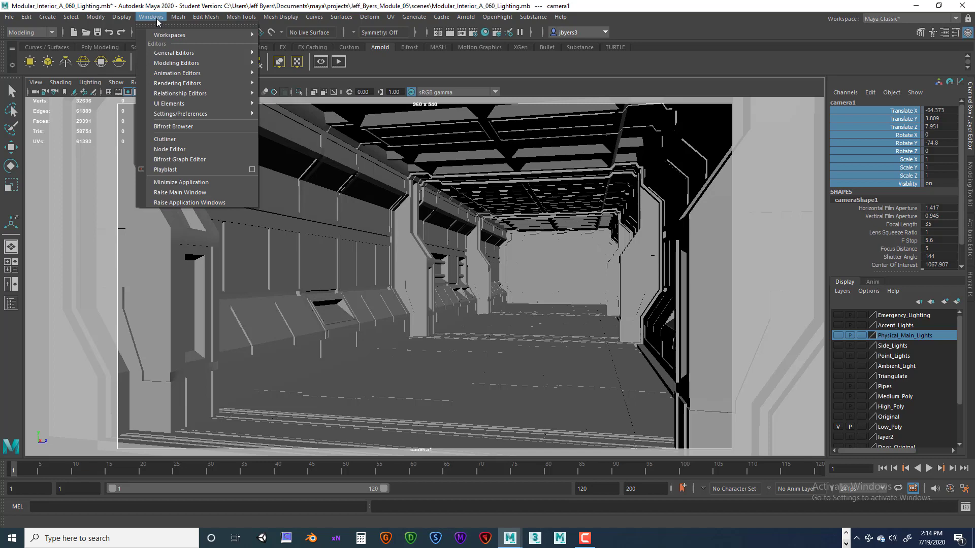
pyautogui.click(171, 141)
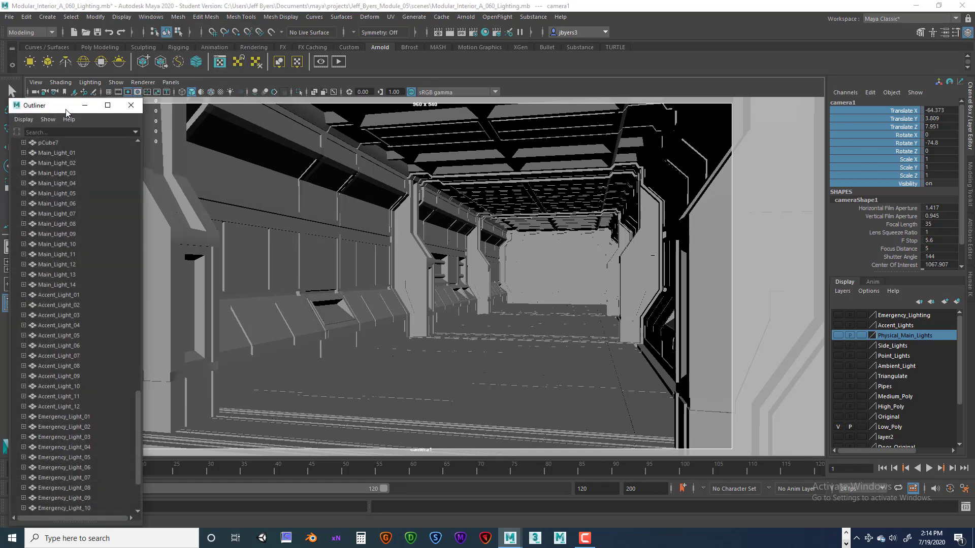
pyautogui.click(87, 106)
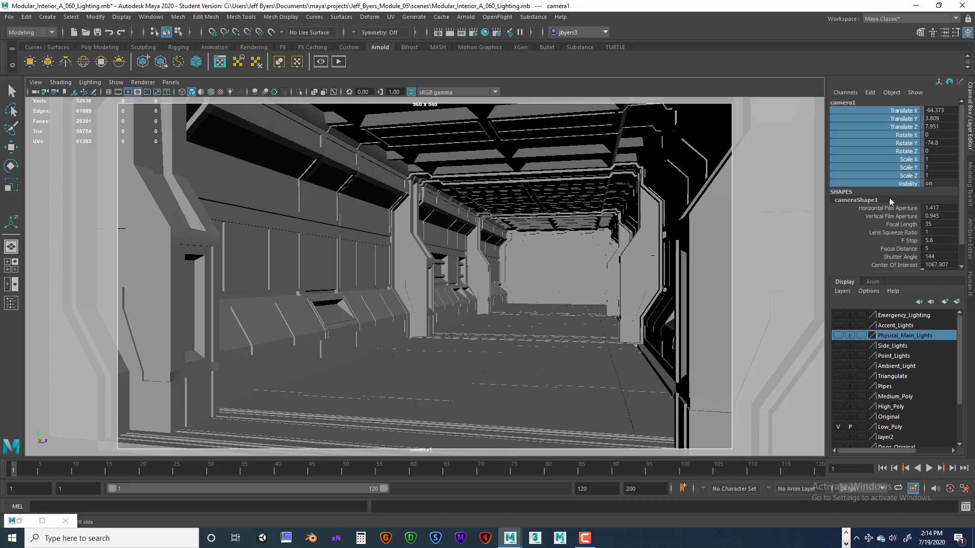
# Preview the Emergency_Lighting and Accent_Lights layers briefly and make the Physical_Main_Lights layer visible.
pyautogui.click(838, 316)
pyautogui.click(838, 316)
pyautogui.click(838, 325)
pyautogui.click(838, 324)
pyautogui.click(839, 336)
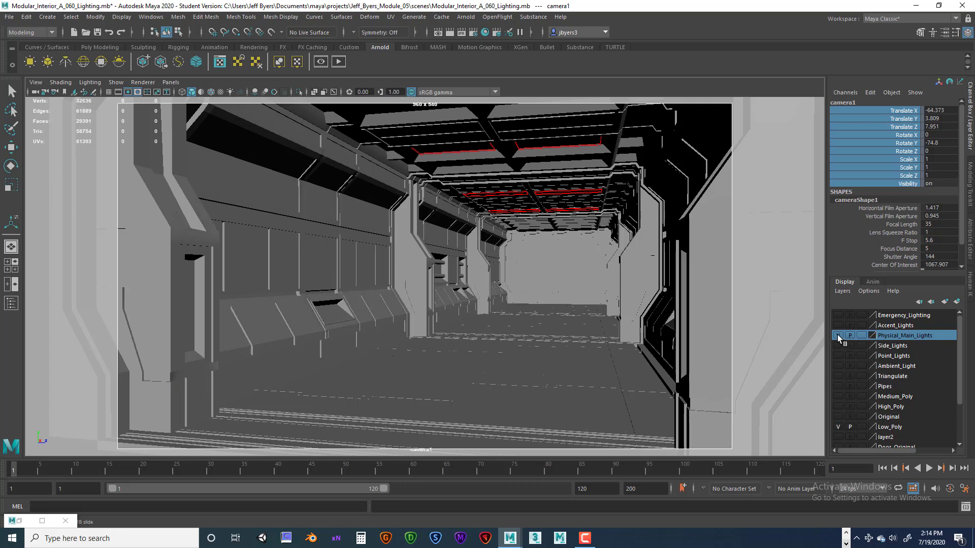
# Compare the Accent_Lights, Emergency_Lighting and Physical_Main_Lights layers by toggling their visibility, leaving only Physical_Main_Lights shown among them.
pyautogui.click(837, 325)
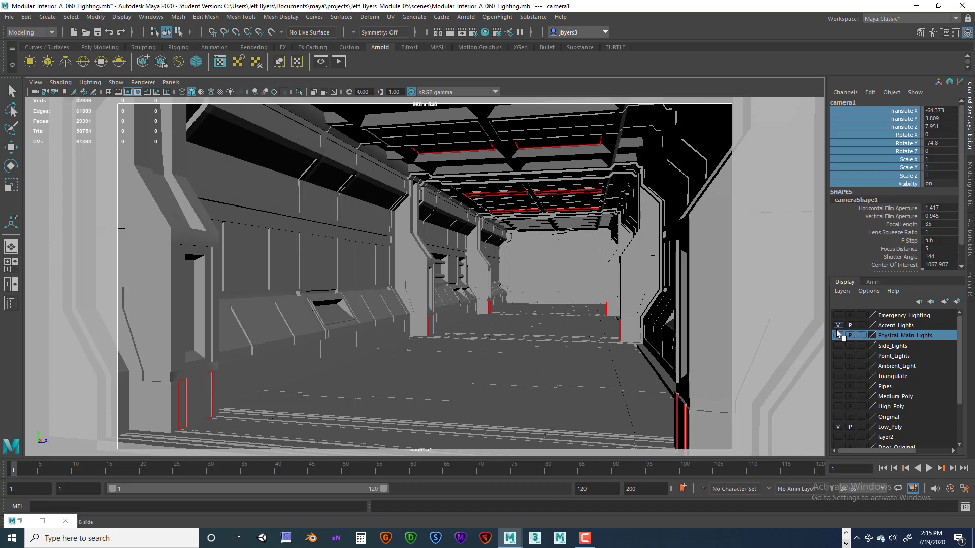
pyautogui.click(838, 316)
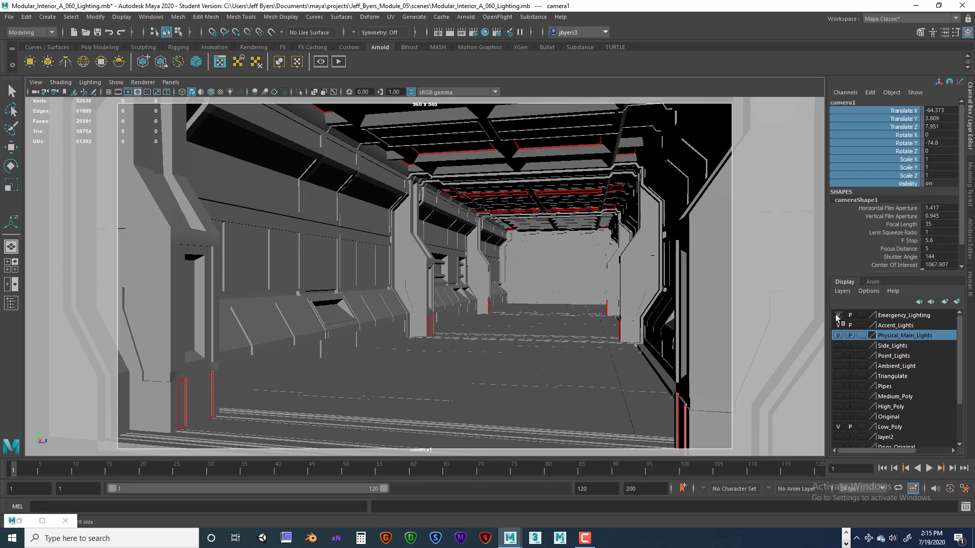
pyautogui.click(838, 315)
pyautogui.click(838, 325)
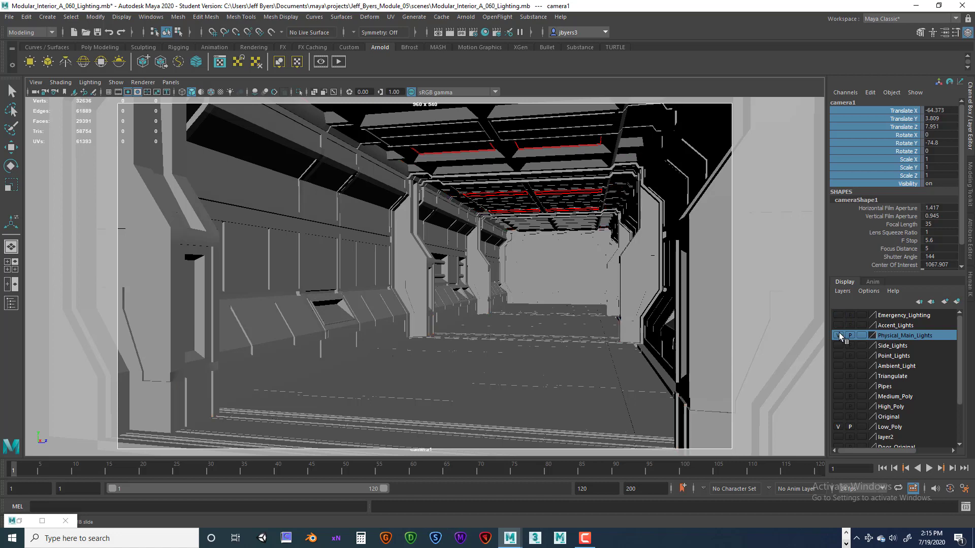
pyautogui.click(839, 315)
pyautogui.click(838, 316)
pyautogui.click(838, 335)
pyautogui.click(838, 336)
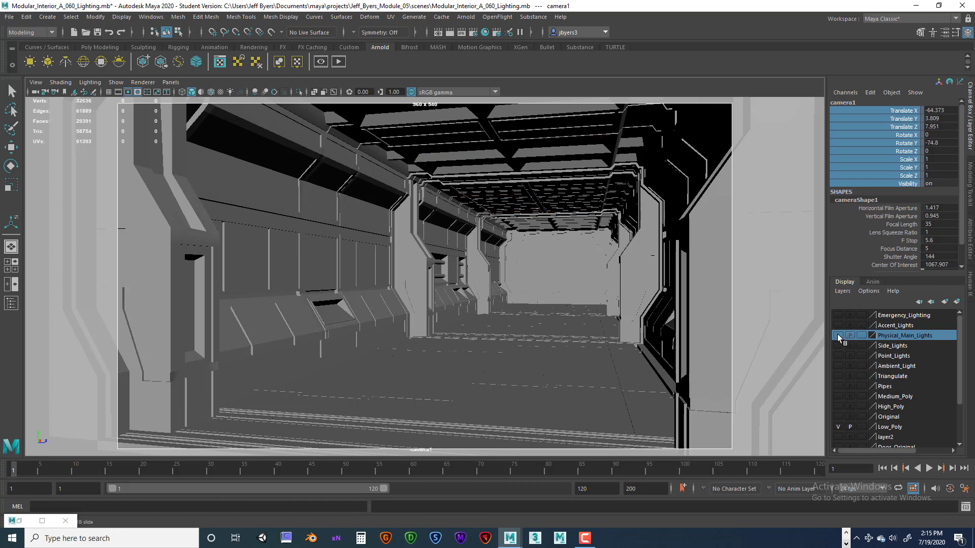
pyautogui.click(838, 336)
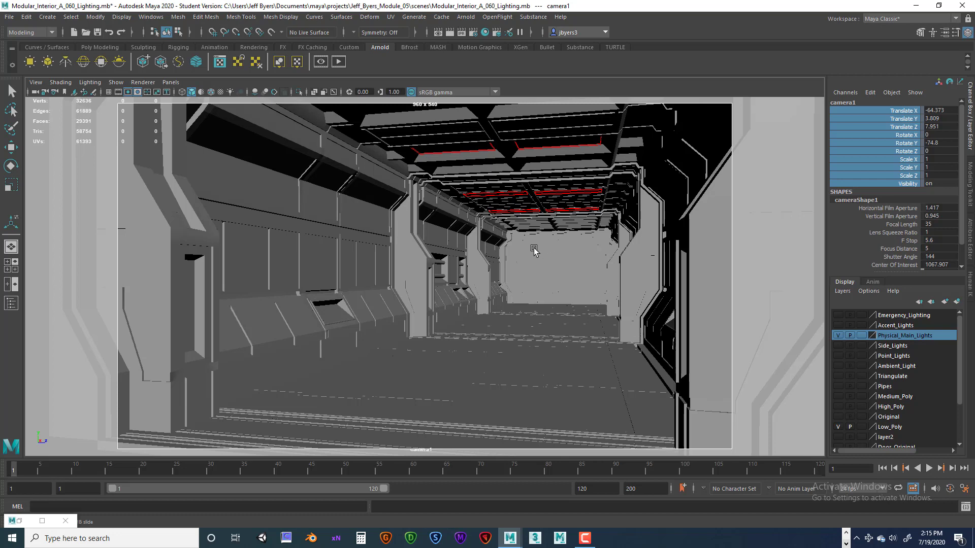
# Switch the viewport to the persp camera and bring the main lights at the corridor's open end into close view.
pyautogui.click(171, 82)
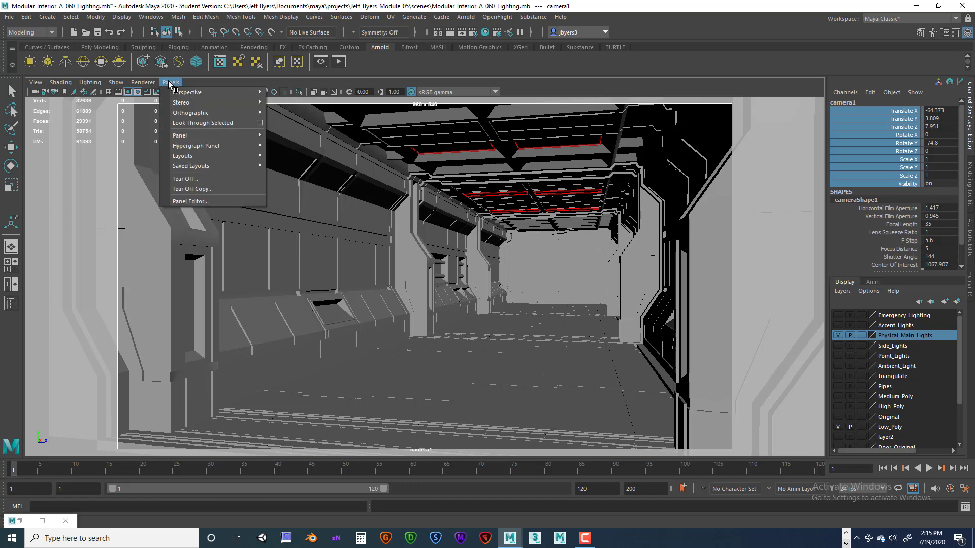
pyautogui.moveTo(176, 94)
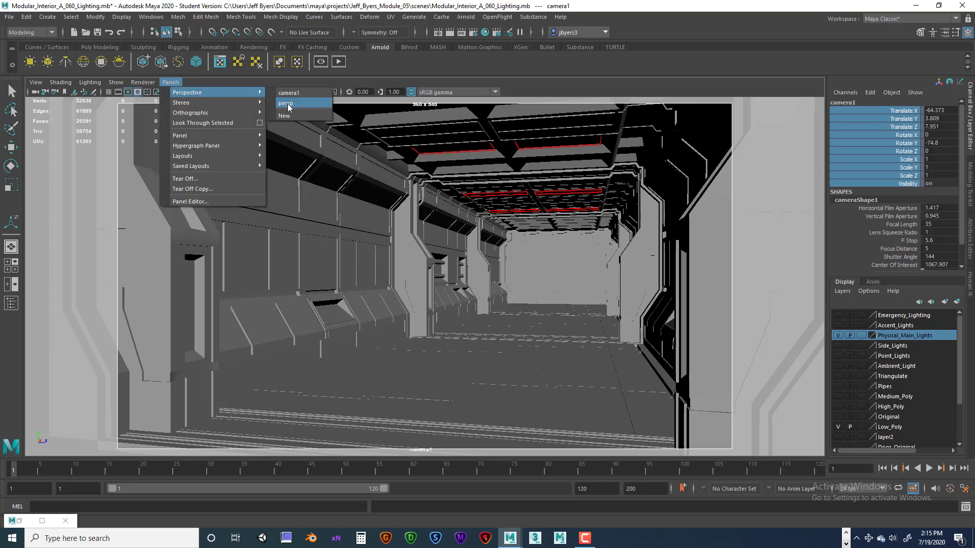
pyautogui.click(287, 104)
pyautogui.keyDown('alt'); pyautogui.moveTo(477, 333); pyautogui.dragTo(513, 340); pyautogui.keyUp('alt')
pyautogui.keyDown('alt'); pyautogui.moveTo(513, 340); pyautogui.dragTo(519, 342, button='right'); pyautogui.keyUp('alt')
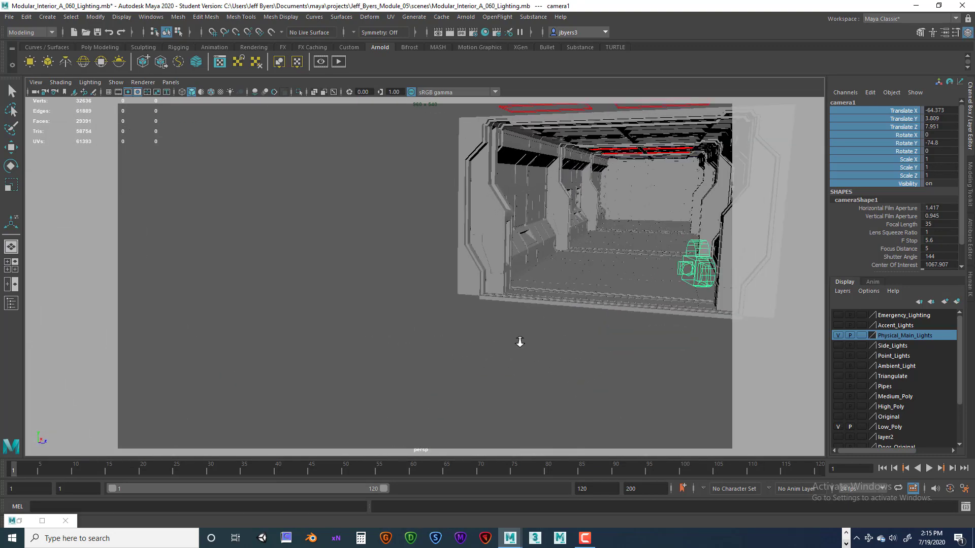
pyautogui.keyDown('alt'); pyautogui.moveTo(520, 342); pyautogui.dragTo(485, 330); pyautogui.keyUp('alt')
pyautogui.keyDown('alt'); pyautogui.moveTo(485, 330); pyautogui.dragTo(452, 334, button='right'); pyautogui.keyUp('alt')
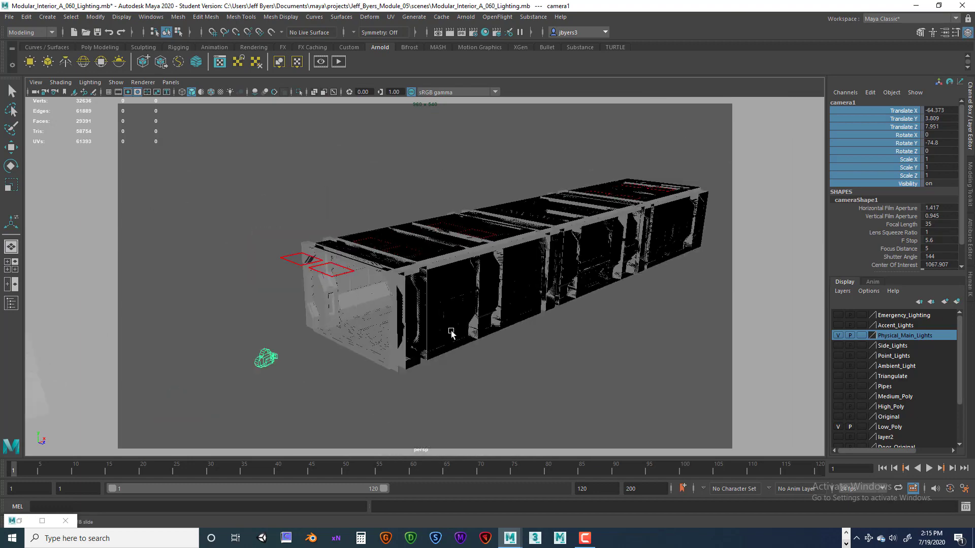
pyautogui.scroll(-3, 452, 333)
pyautogui.scroll(6, 371, 339)
pyautogui.keyDown('alt'); pyautogui.moveTo(374, 340); pyautogui.dragTo(370, 335); pyautogui.keyUp('alt')
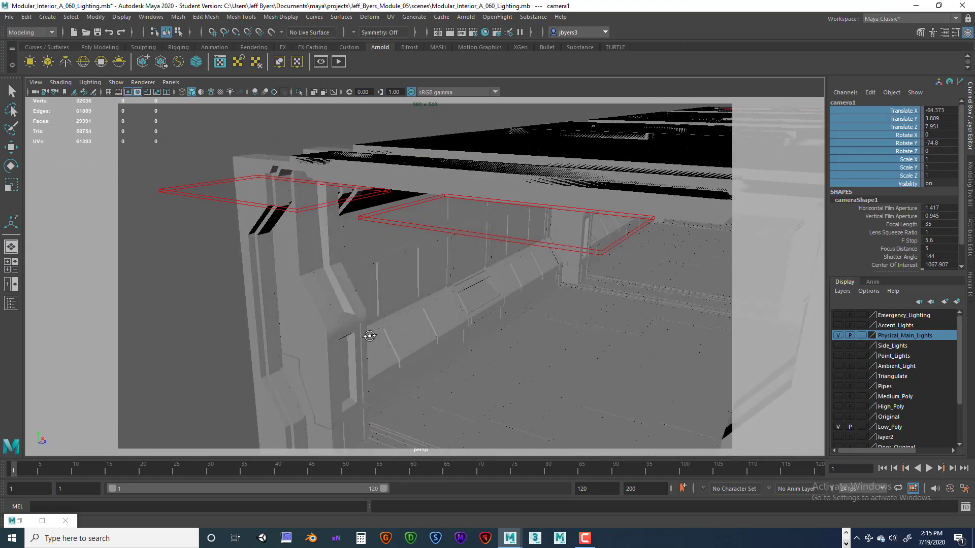
# View the corridor's open end with the main lights above it and look over the standard light types available for creation.
pyautogui.scroll(-8, 371, 335)
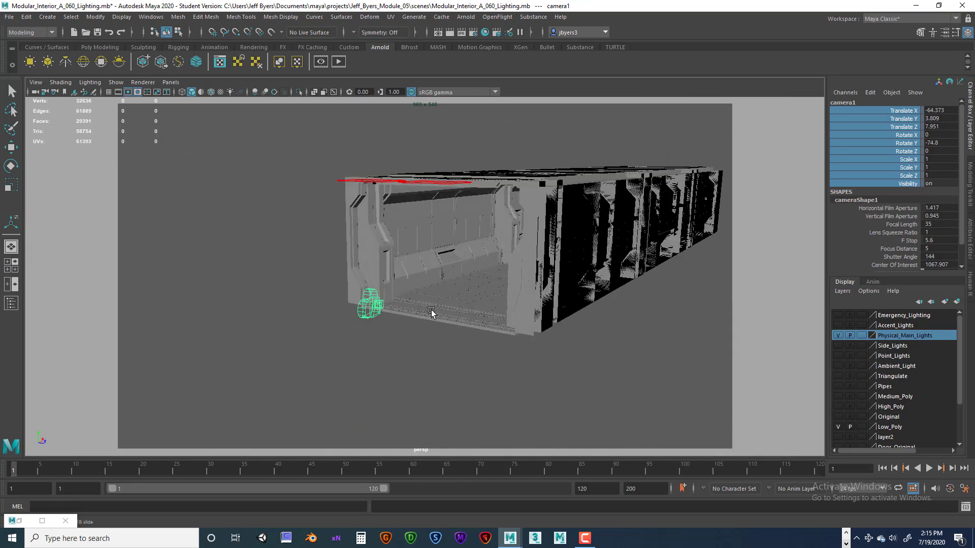
pyautogui.keyDown('alt'); pyautogui.moveTo(431, 311); pyautogui.dragTo(398, 317); pyautogui.keyUp('alt')
pyautogui.scroll(8, 430, 306)
pyautogui.keyDown('alt'); pyautogui.moveTo(409, 303); pyautogui.dragTo(413, 318, button='middle'); pyautogui.keyUp('alt')
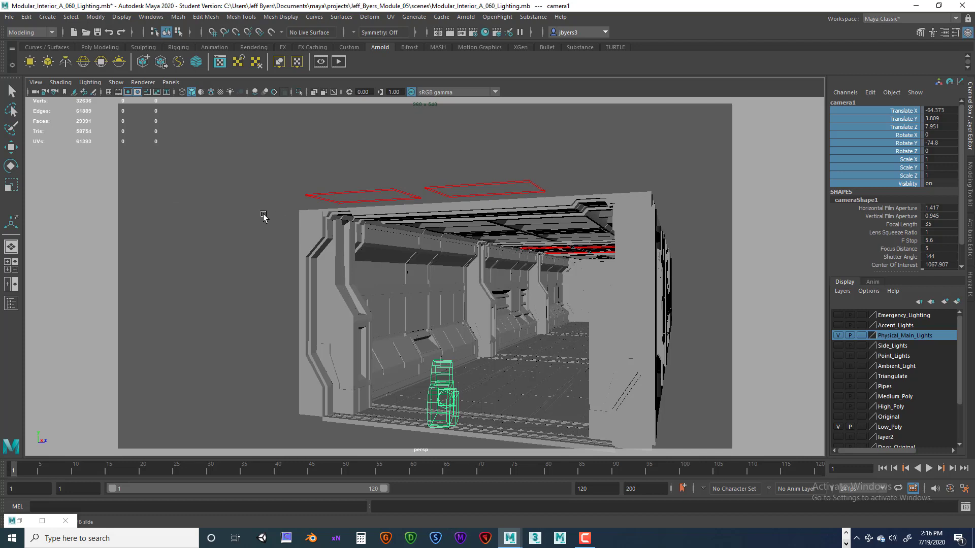
pyautogui.click(56, 18)
pyautogui.moveTo(104, 74)
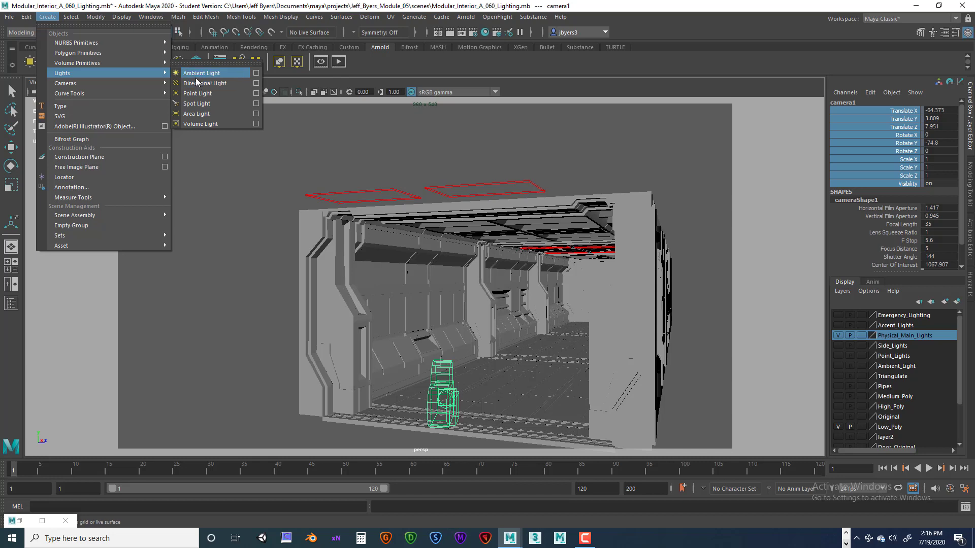
# Inspect the existing mesh light above the corridor's open end and view the ceiling lights inside.
pyautogui.click(371, 191)
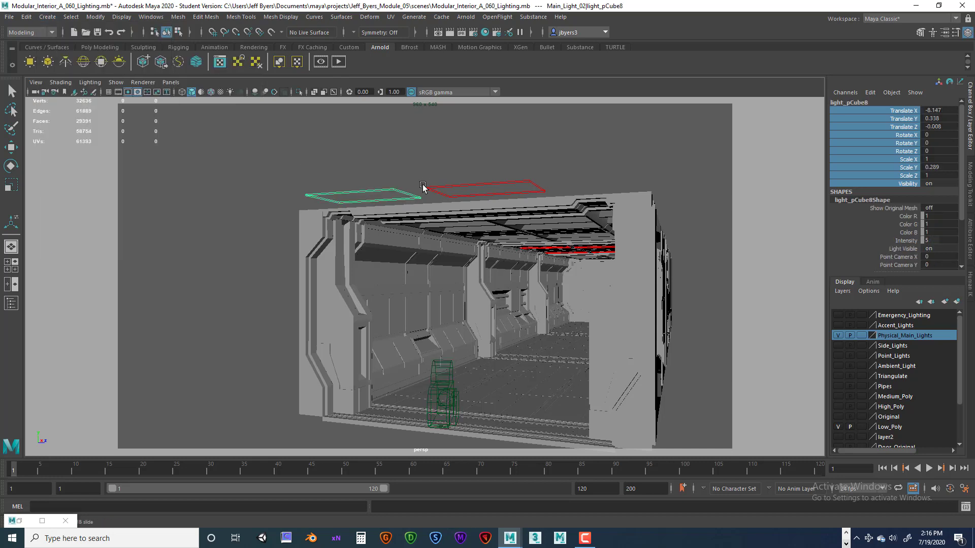
pyautogui.press('e')
pyautogui.click(396, 157)
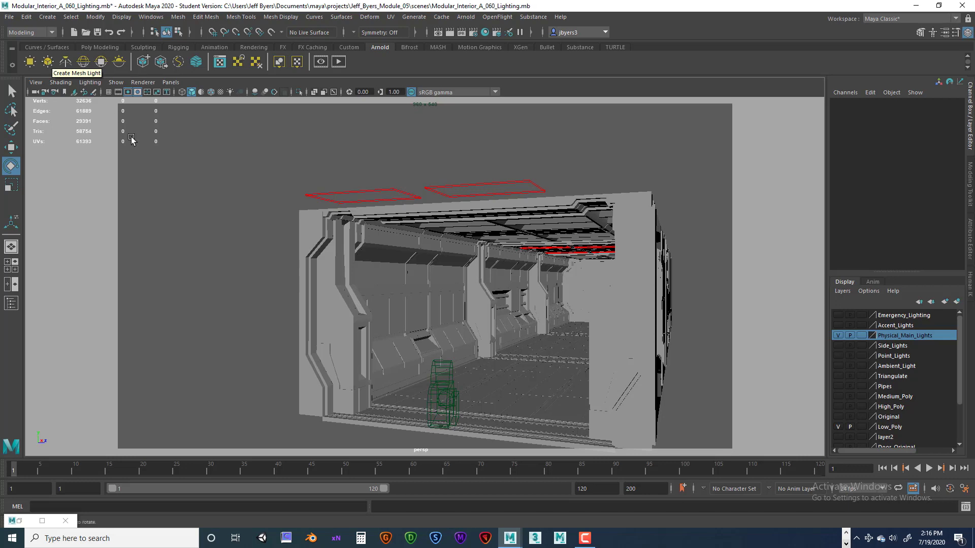
pyautogui.click(387, 194)
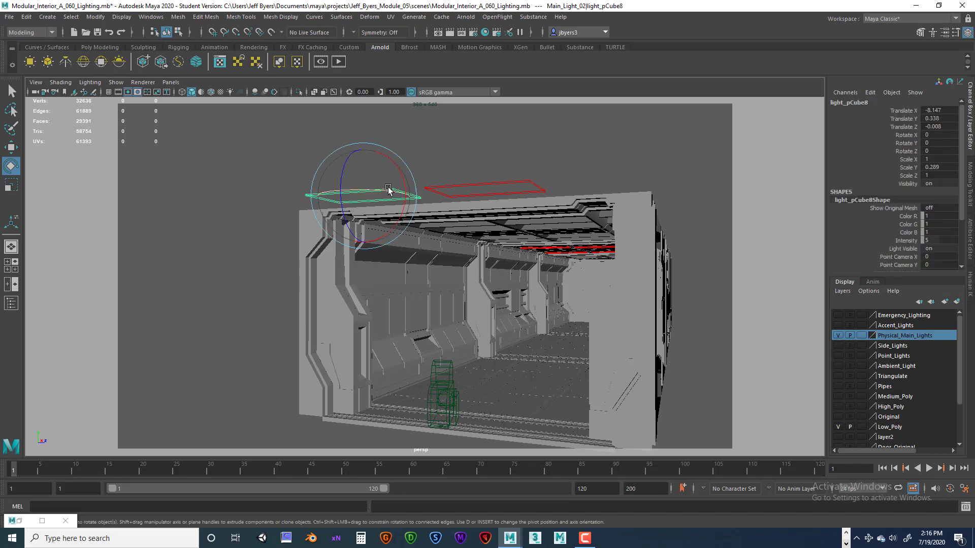
pyautogui.click(434, 163)
pyautogui.keyDown('alt'); pyautogui.moveTo(418, 184); pyautogui.dragTo(447, 179); pyautogui.keyUp('alt')
pyautogui.keyDown('alt'); pyautogui.moveTo(448, 178); pyautogui.dragTo(395, 193, button='middle'); pyautogui.keyUp('alt')
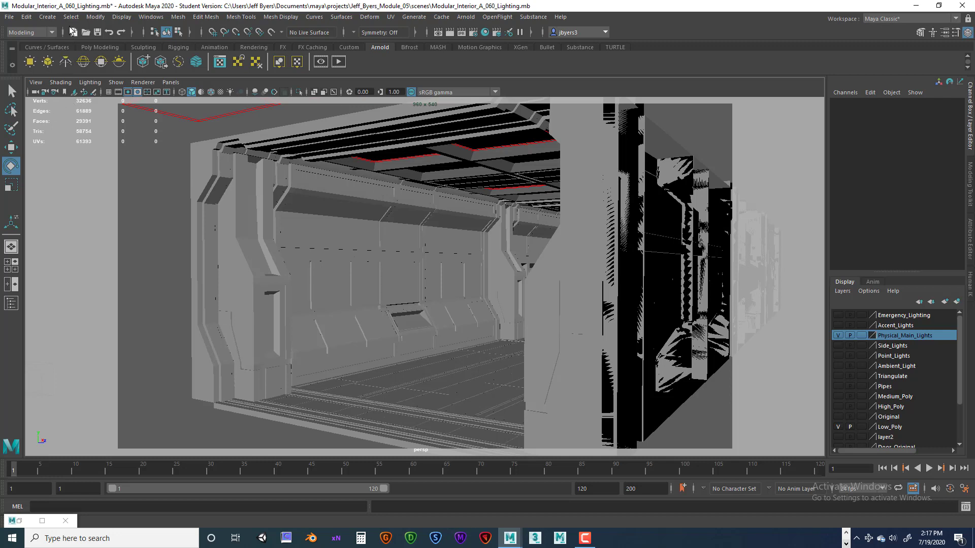
# Create a polygon cube and move it along X to about -54.97, at the corridor's open end.
pyautogui.click(47, 18)
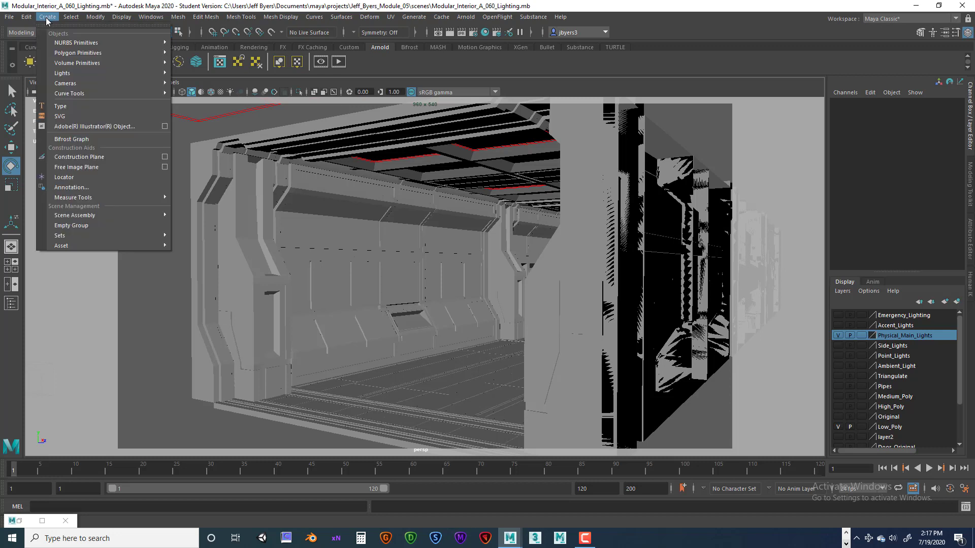
pyautogui.click(609, 9)
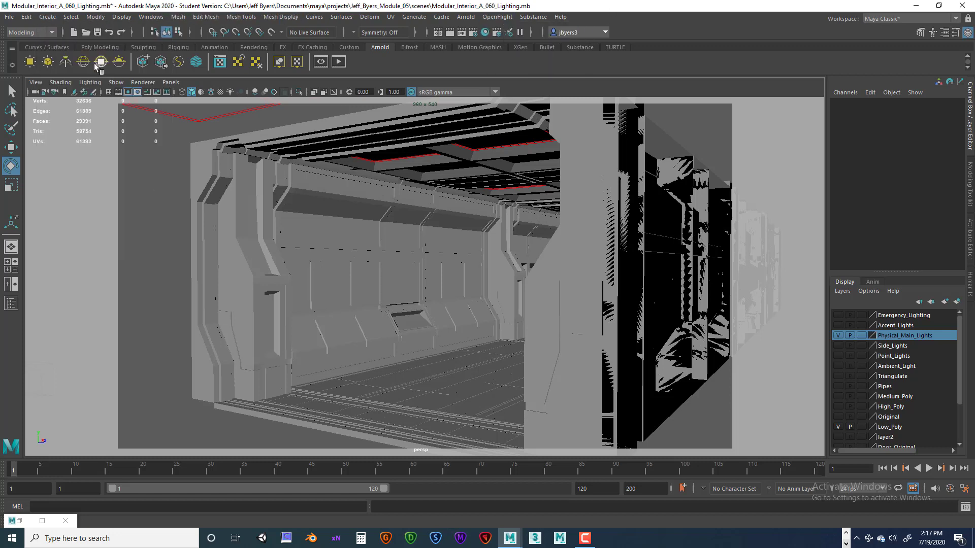
pyautogui.click(92, 47)
pyautogui.click(47, 61)
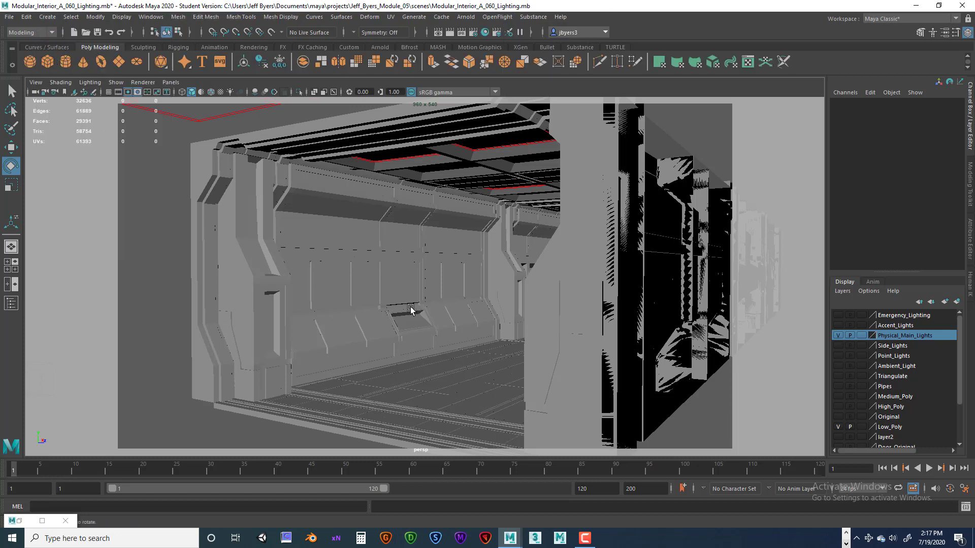
pyautogui.keyDown('alt'); pyautogui.moveTo(400, 307); pyautogui.dragTo(432, 307); pyautogui.keyUp('alt')
pyautogui.press('w')
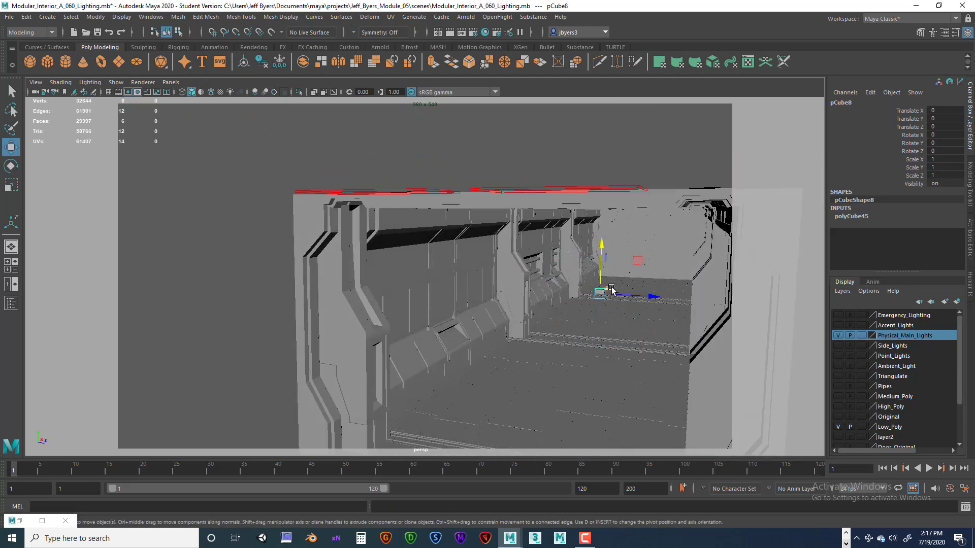
pyautogui.moveTo(610, 288); pyautogui.dragTo(431, 346)
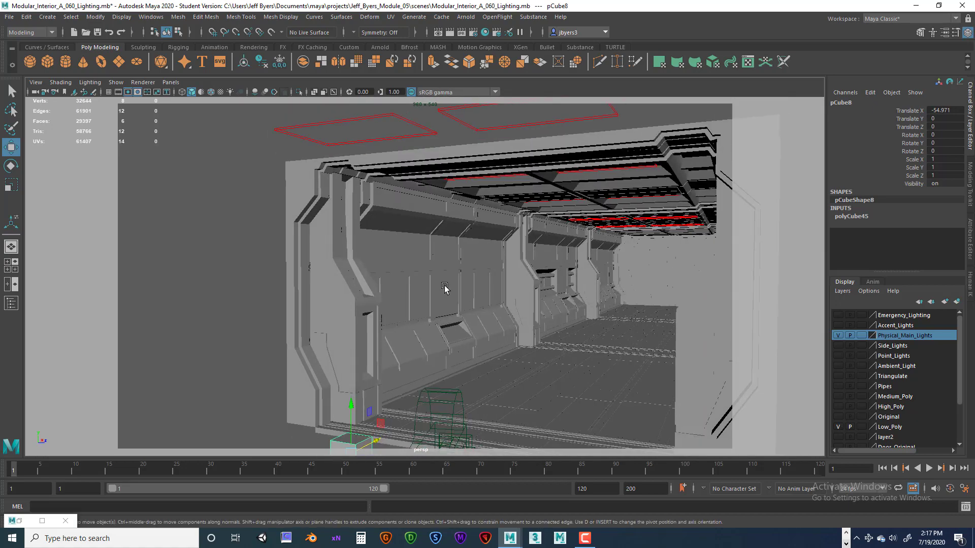
# Examine the corridor's recessed ceiling panels and the main lights fitted in them from below.
pyautogui.scroll(3, 452, 287)
pyautogui.keyDown('alt'); pyautogui.moveTo(452, 288); pyautogui.dragTo(528, 164); pyautogui.keyUp('alt')
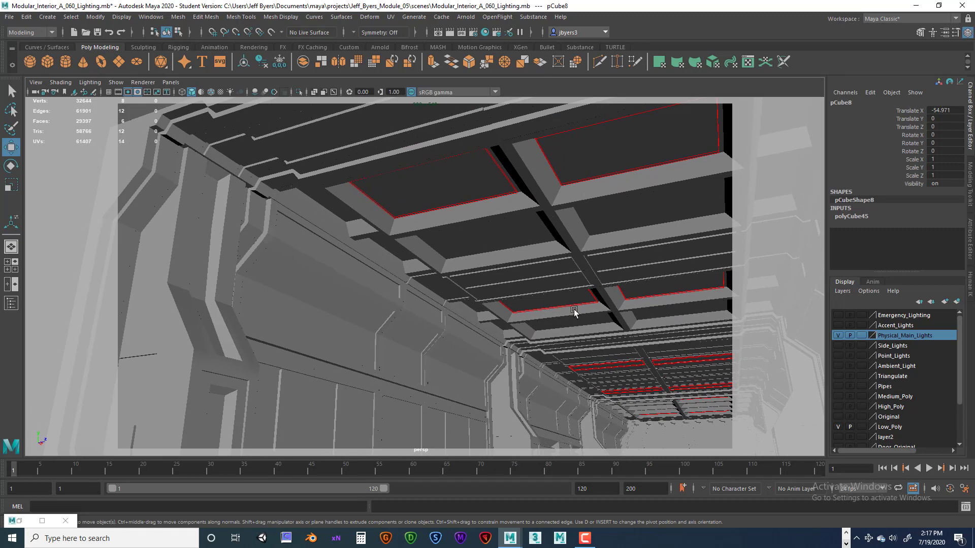
pyautogui.scroll(-3, 500, 324)
pyautogui.keyDown('alt'); pyautogui.moveTo(492, 331); pyautogui.dragTo(490, 300); pyautogui.keyUp('alt')
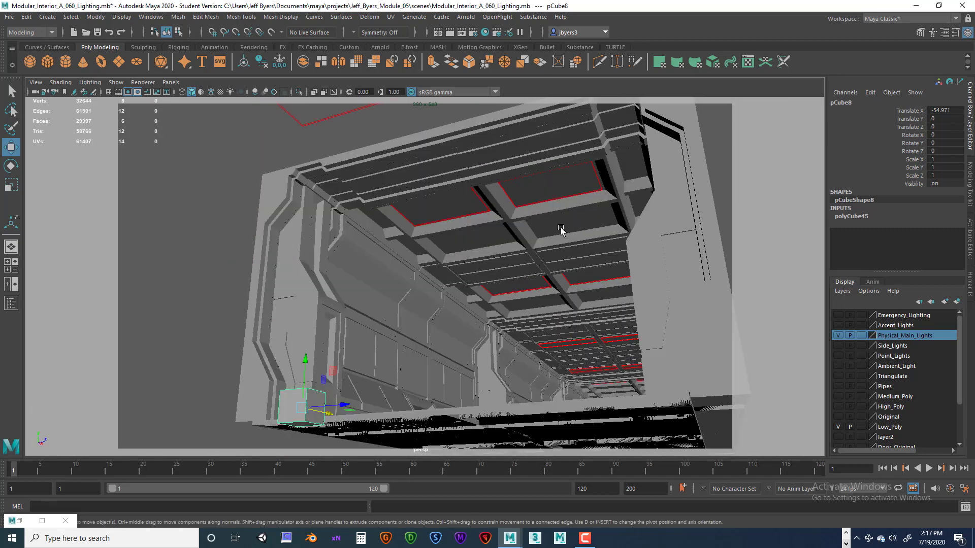
pyautogui.keyDown('alt'); pyautogui.moveTo(494, 251); pyautogui.dragTo(515, 249); pyautogui.keyUp('alt')
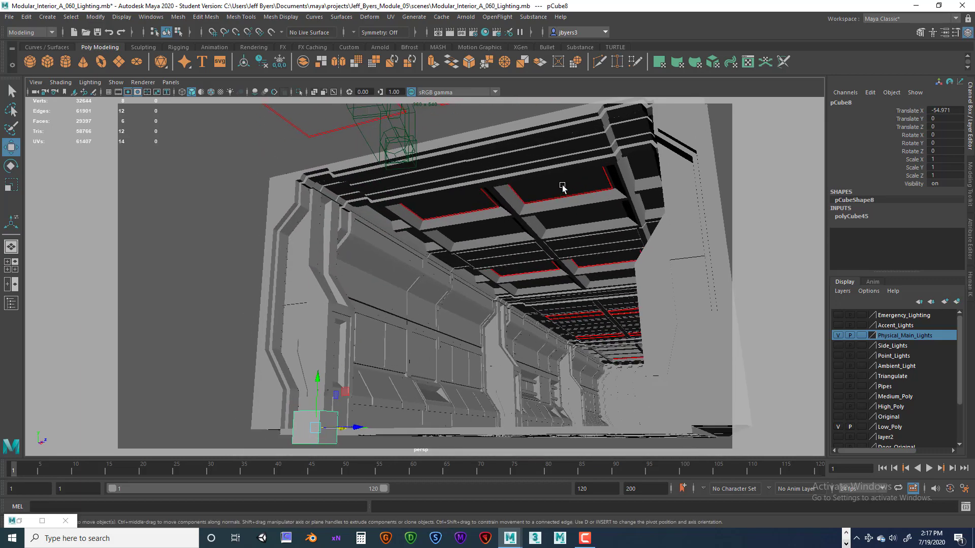
pyautogui.keyDown('alt'); pyautogui.moveTo(435, 355); pyautogui.dragTo(612, 333); pyautogui.keyUp('alt')
pyautogui.keyDown('alt'); pyautogui.moveTo(576, 290); pyautogui.dragTo(540, 246); pyautogui.keyUp('alt')
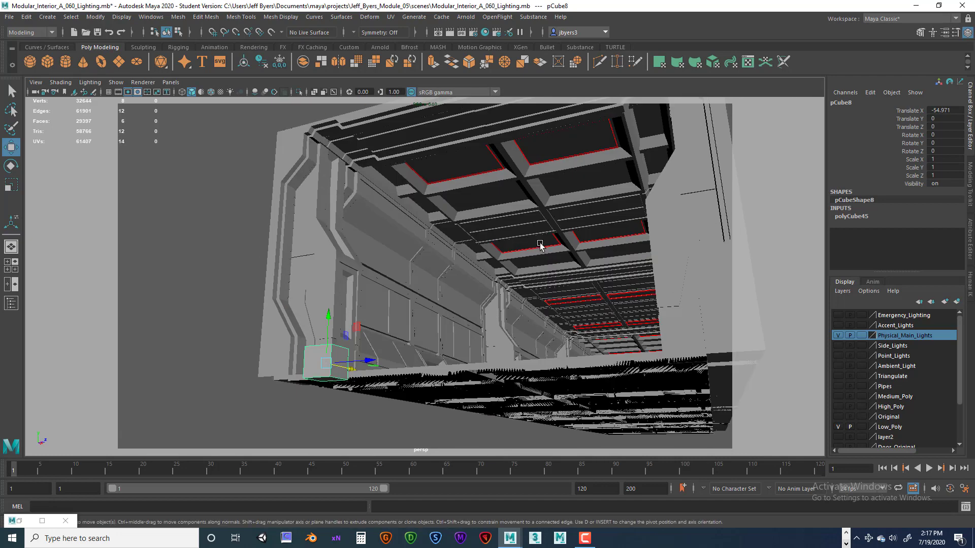
pyautogui.keyDown('alt'); pyautogui.moveTo(508, 323); pyautogui.dragTo(469, 331); pyautogui.keyUp('alt')
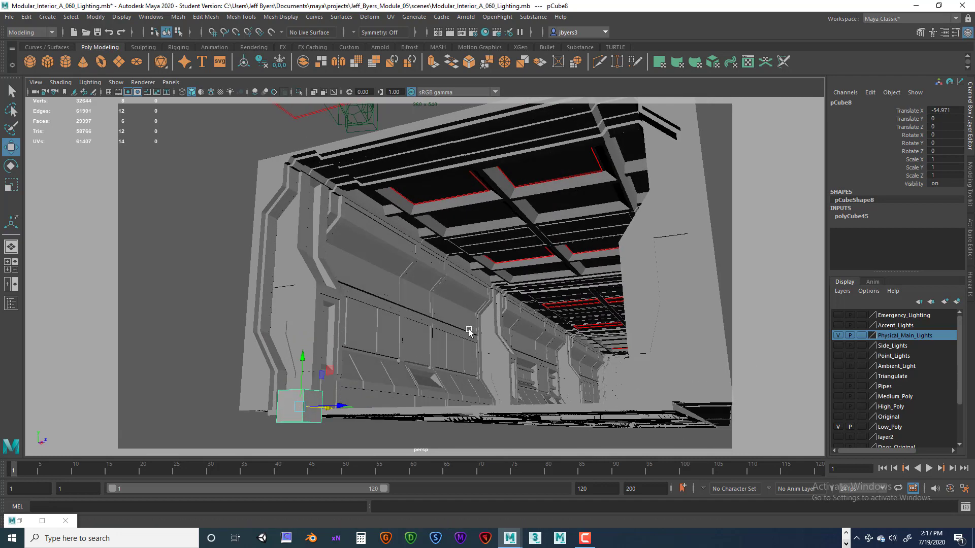
# In the top view, move the cube along X to about -43.29, into the empty ceiling recess beside the first main light.
pyautogui.press('space')
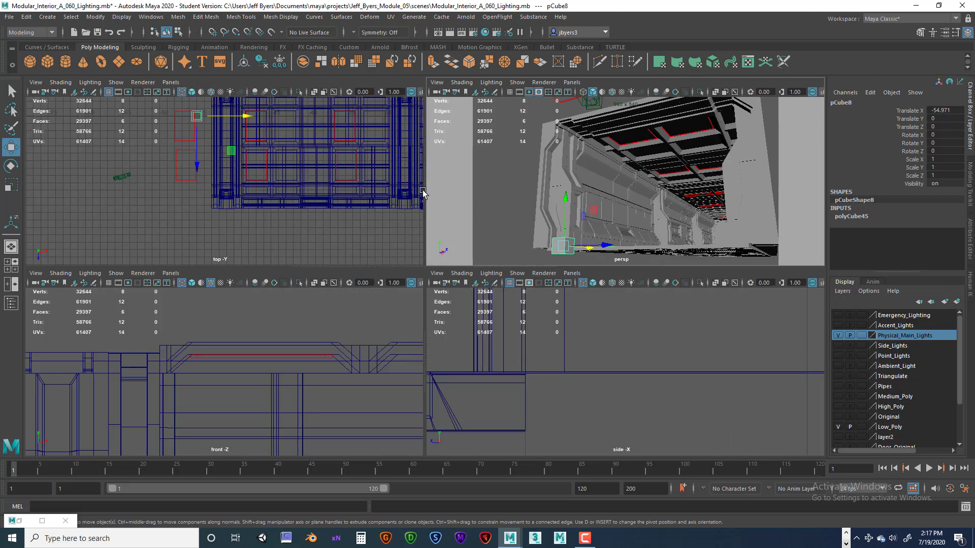
pyautogui.press('space')
pyautogui.press('space')
pyautogui.press('space')
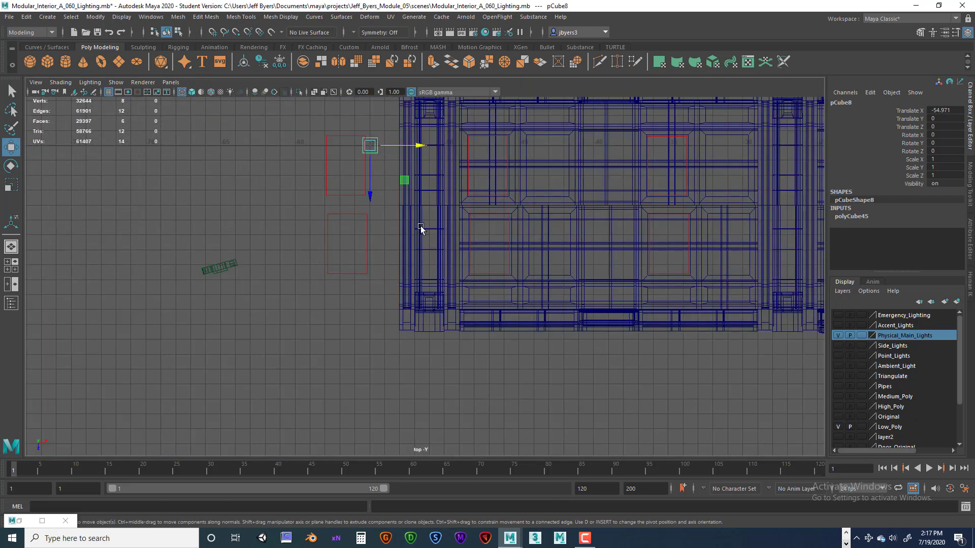
pyautogui.scroll(-6, 548, 257)
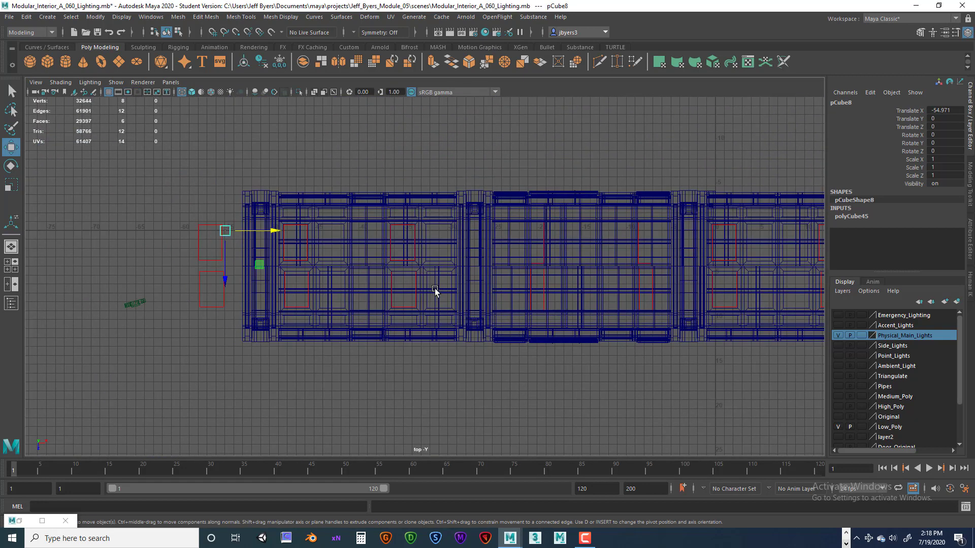
pyautogui.keyDown('alt'); pyautogui.moveTo(497, 292); pyautogui.dragTo(382, 302, button='middle'); pyautogui.keyUp('alt')
pyautogui.moveTo(538, 265)
pyautogui.keyDown('alt'); pyautogui.mouseDown(button='middle')
pyautogui.moveTo(557, 265)
pyautogui.moveTo(553, 283)
pyautogui.moveTo(535, 267)
pyautogui.mouseUp(button='middle'); pyautogui.keyUp('alt')
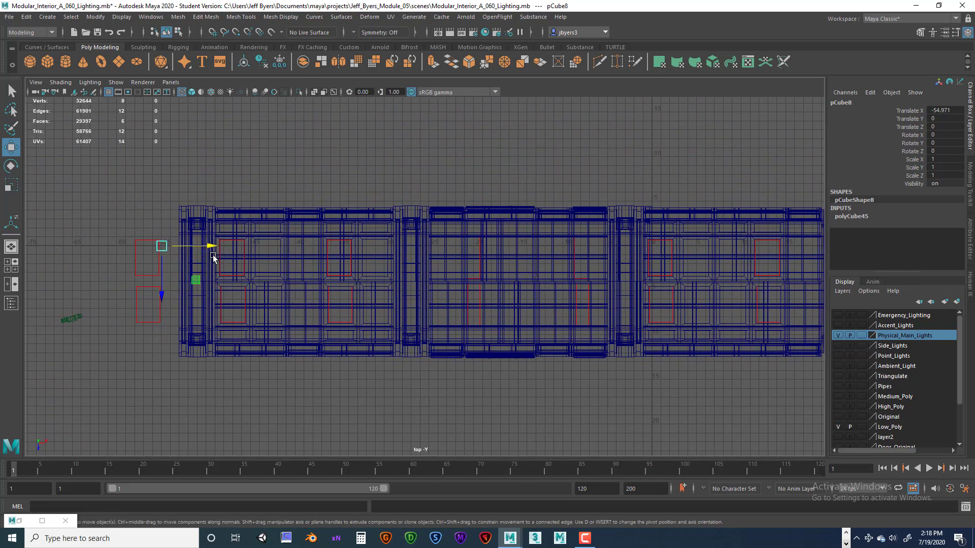
pyautogui.scroll(3, 284, 264)
pyautogui.keyDown('alt'); pyautogui.moveTo(287, 277); pyautogui.dragTo(531, 306, button='middle'); pyautogui.keyUp('alt')
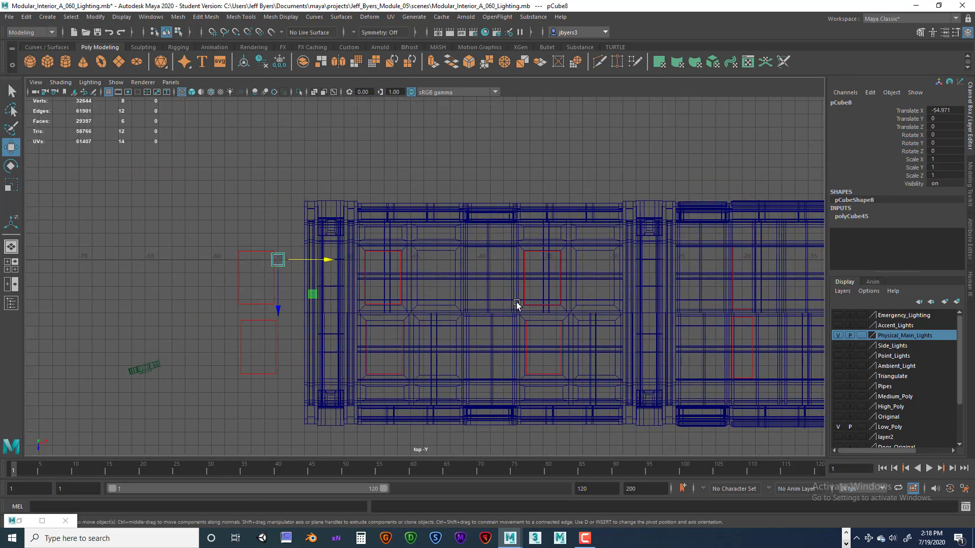
pyautogui.scroll(1, 516, 305)
pyautogui.click(418, 245)
pyautogui.scroll(4, 446, 256)
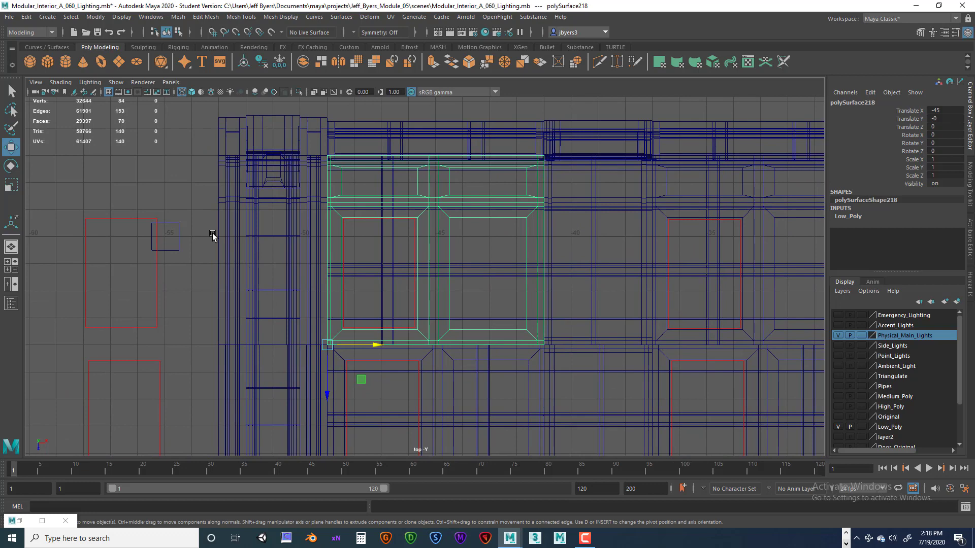
pyautogui.click(179, 232)
pyautogui.moveTo(211, 236); pyautogui.dragTo(533, 245)
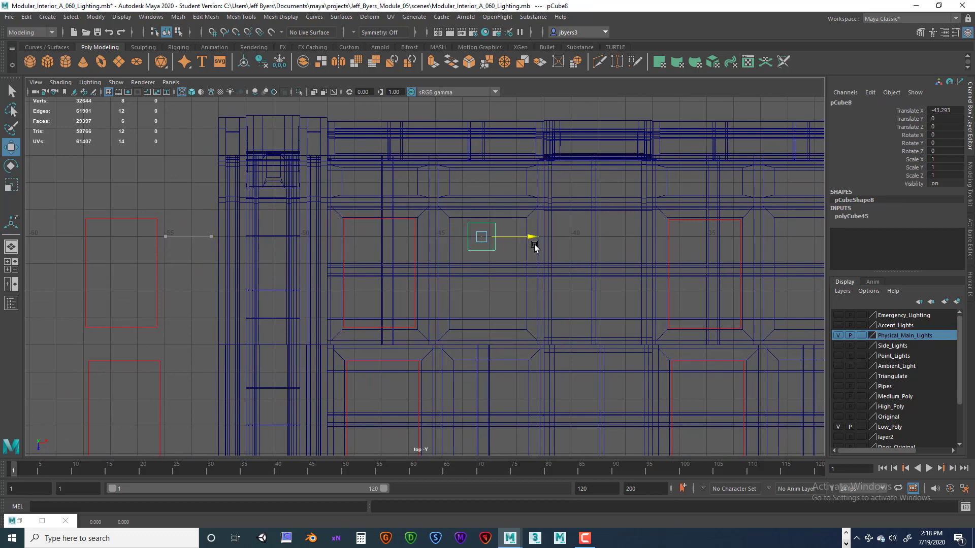
# Check the outline of the ceiling panel and center the cube in its empty recess at about X -42.98, Z 1.39.
pyautogui.click(511, 214)
pyautogui.click(511, 217)
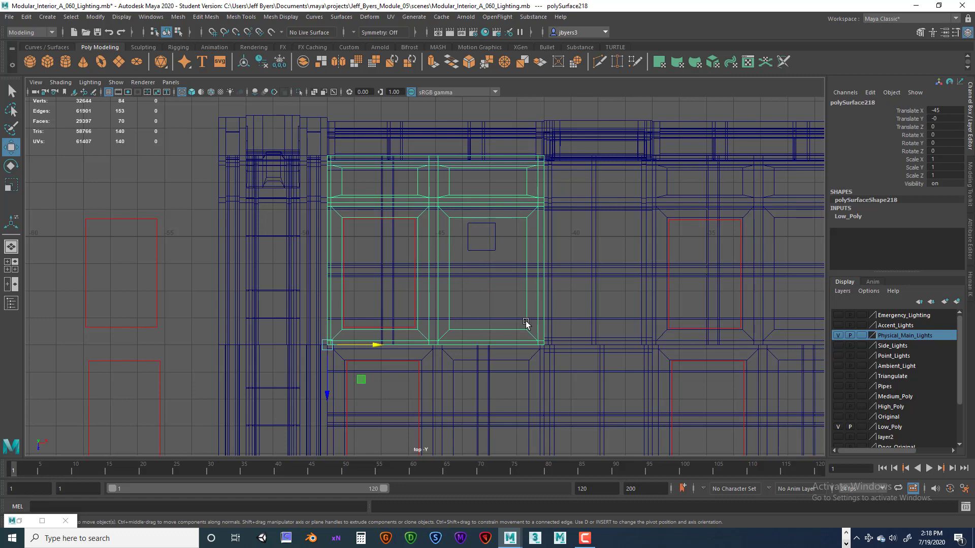
pyautogui.click(494, 232)
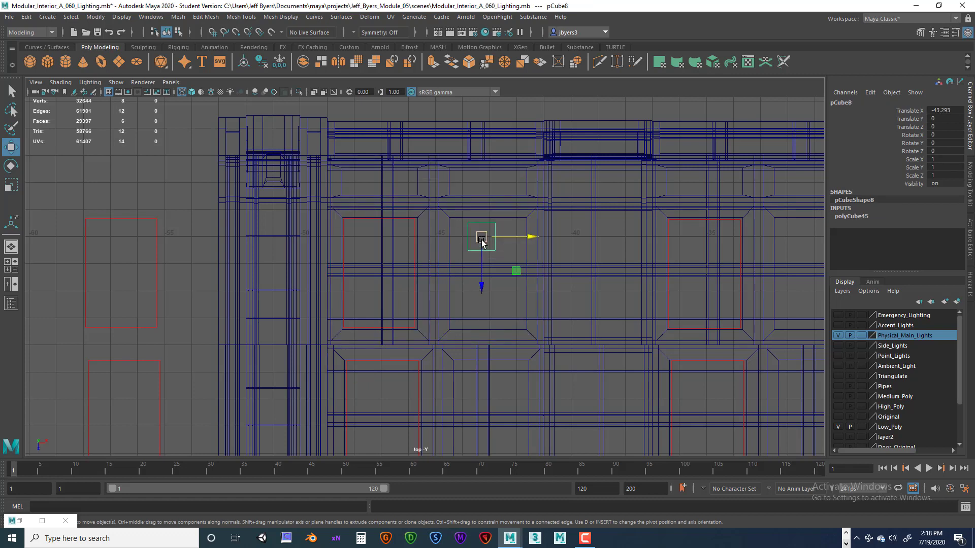
pyautogui.moveTo(482, 254); pyautogui.dragTo(516, 273)
# Scale the cube to about 2.79 in X and 3.94 in Z to fill the ceiling recess.
pyautogui.press('r')
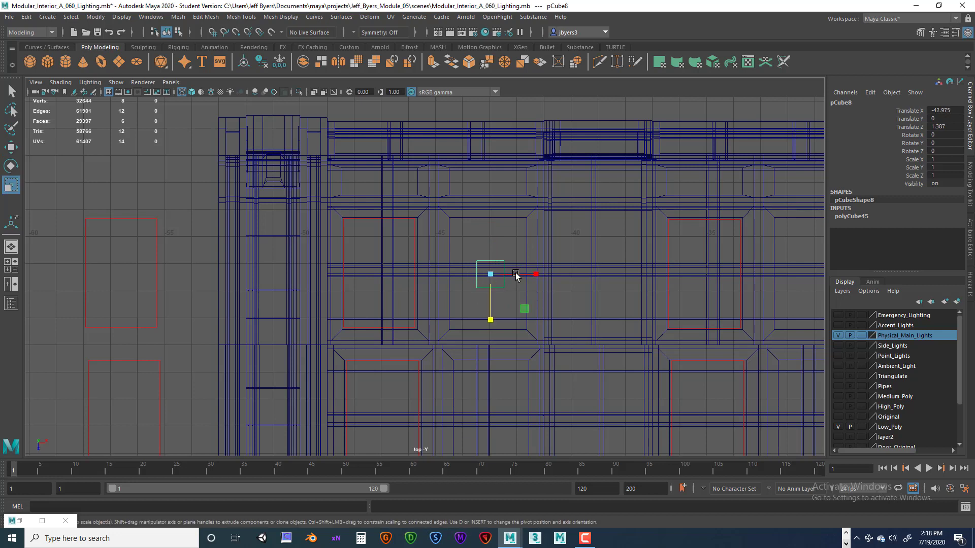
pyautogui.moveTo(490, 319); pyautogui.dragTo(470, 450)
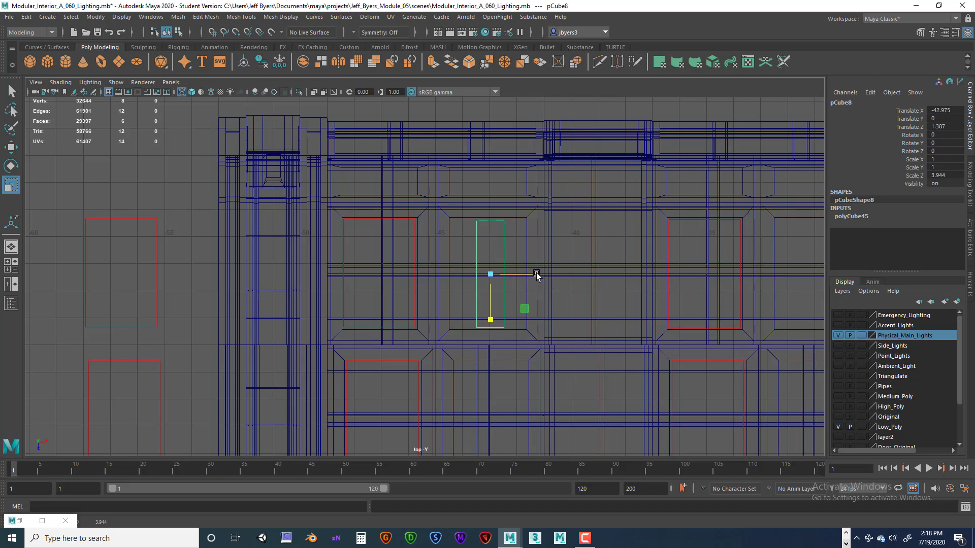
pyautogui.moveTo(536, 274); pyautogui.dragTo(617, 281)
# Align the cube with the recess at about X -43.07, Z 1.33 and scale it to about 3.99 in Z.
pyautogui.press('w')
pyautogui.moveTo(544, 275); pyautogui.dragTo(540, 275)
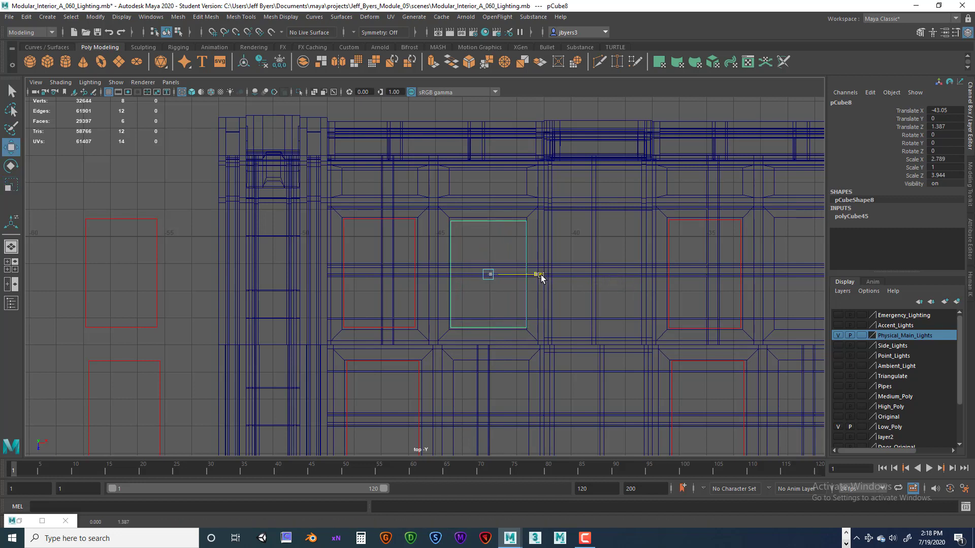
pyautogui.moveTo(487, 326); pyautogui.dragTo(489, 323)
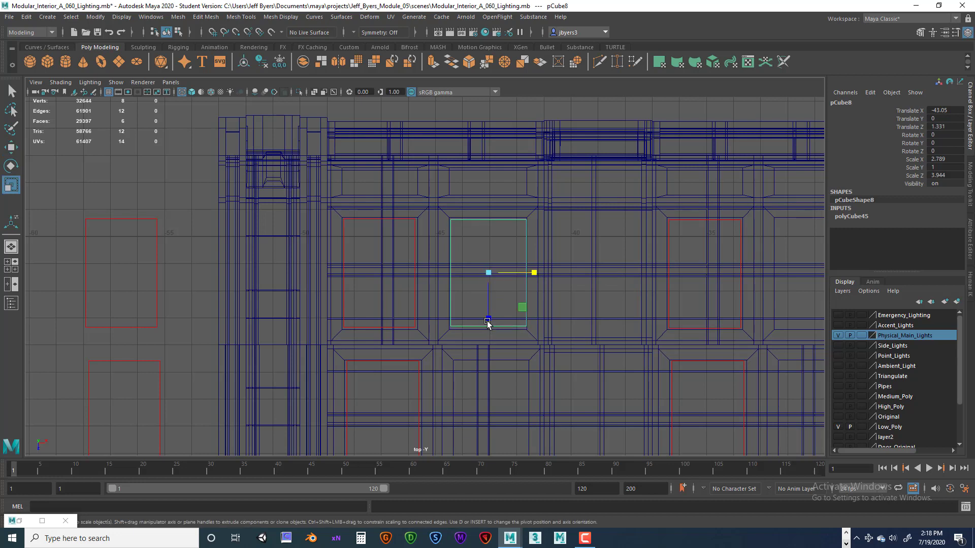
pyautogui.moveTo(489, 318); pyautogui.dragTo(491, 319)
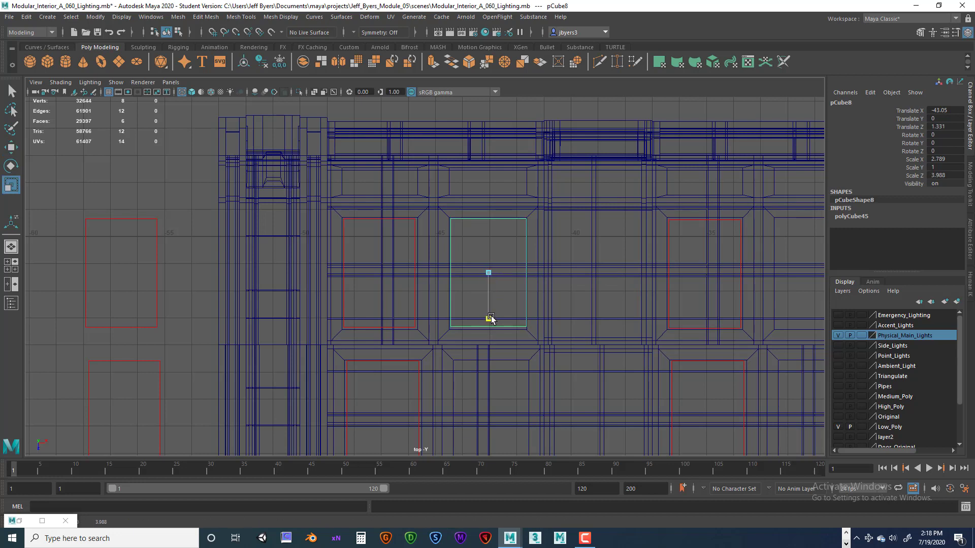
pyautogui.press('w')
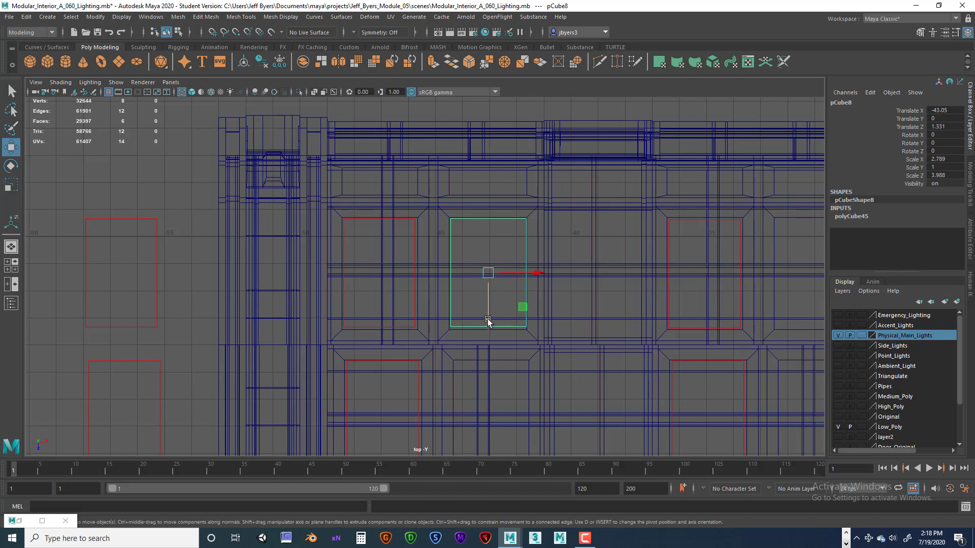
pyautogui.moveTo(489, 319); pyautogui.dragTo(489, 320)
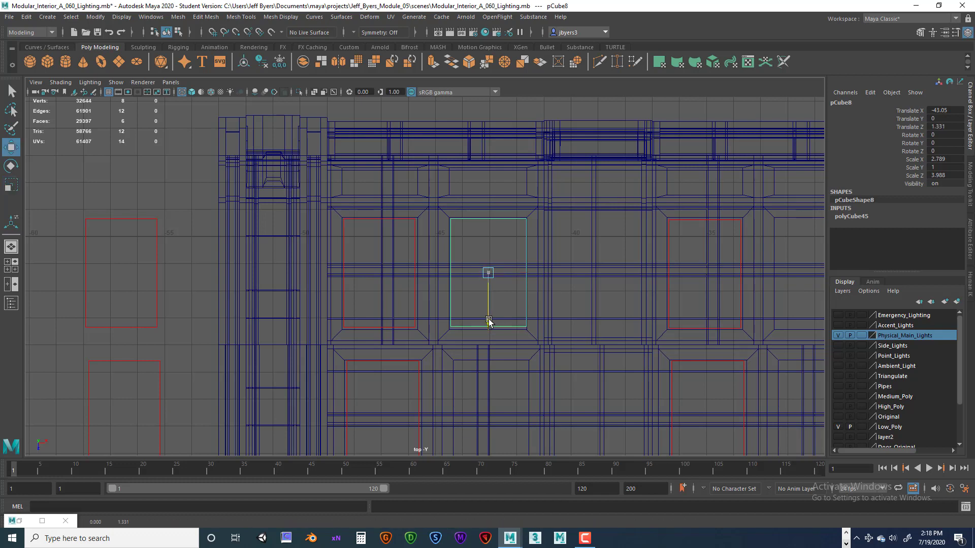
pyautogui.moveTo(538, 273); pyautogui.dragTo(540, 275)
# Refine the cube's scale to about 2.76 in X and 4.03 in Z and shift it to about Z 1.35.
pyautogui.scroll(3, 518, 293)
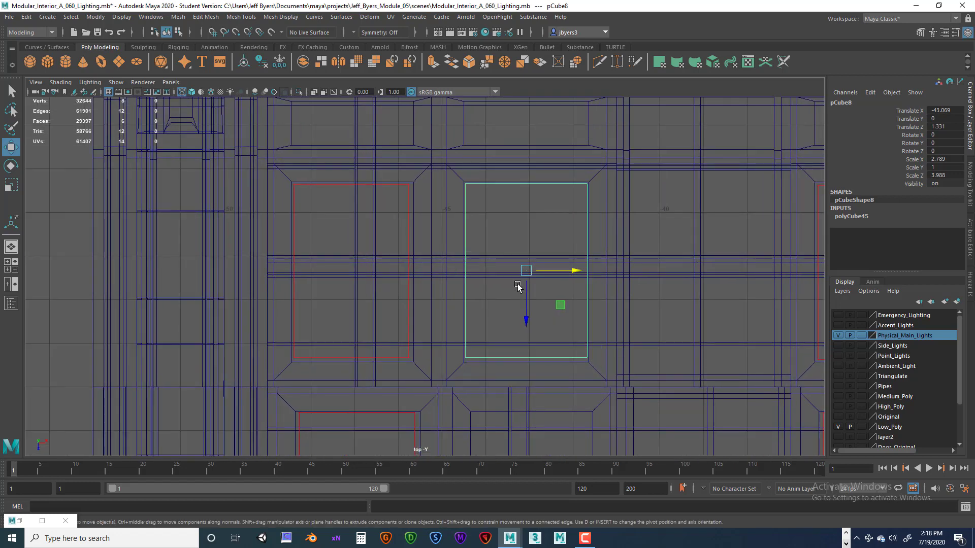
pyautogui.press('r')
pyautogui.moveTo(570, 269); pyautogui.dragTo(569, 271)
pyautogui.moveTo(525, 318); pyautogui.dragTo(526, 319)
pyautogui.press('w')
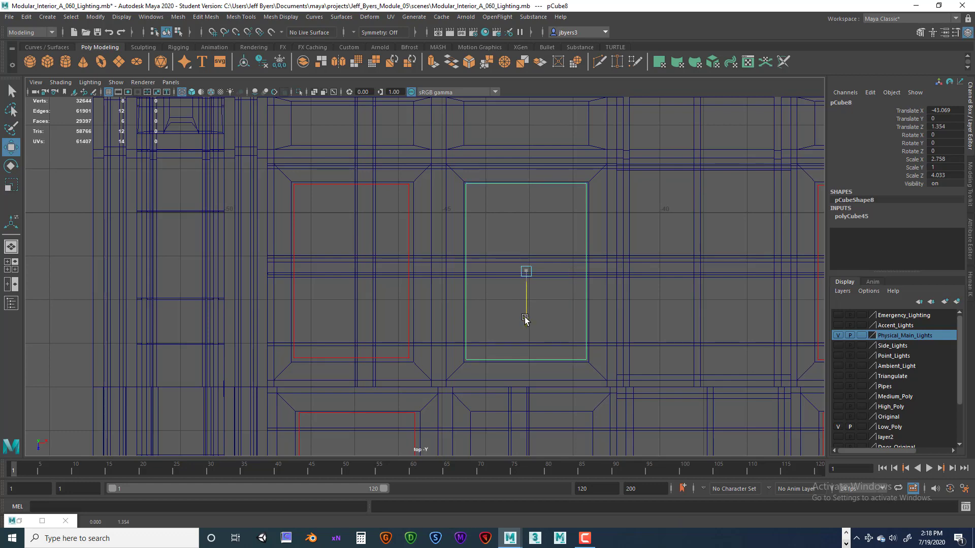
# In the perspective view, raise the cube to about Y 1.50 and flatten it to about 0.032 in Y.
pyautogui.press('space')
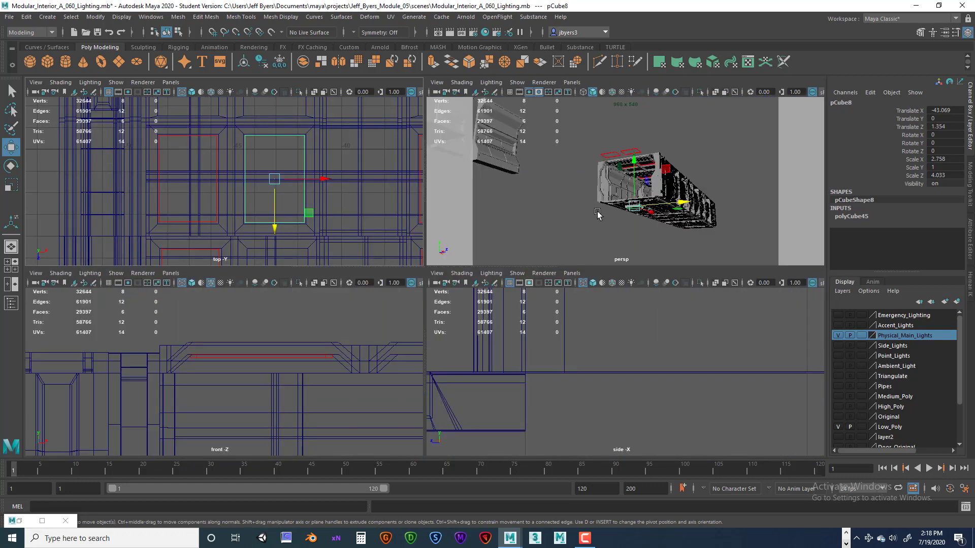
pyautogui.press('space')
pyautogui.press('space')
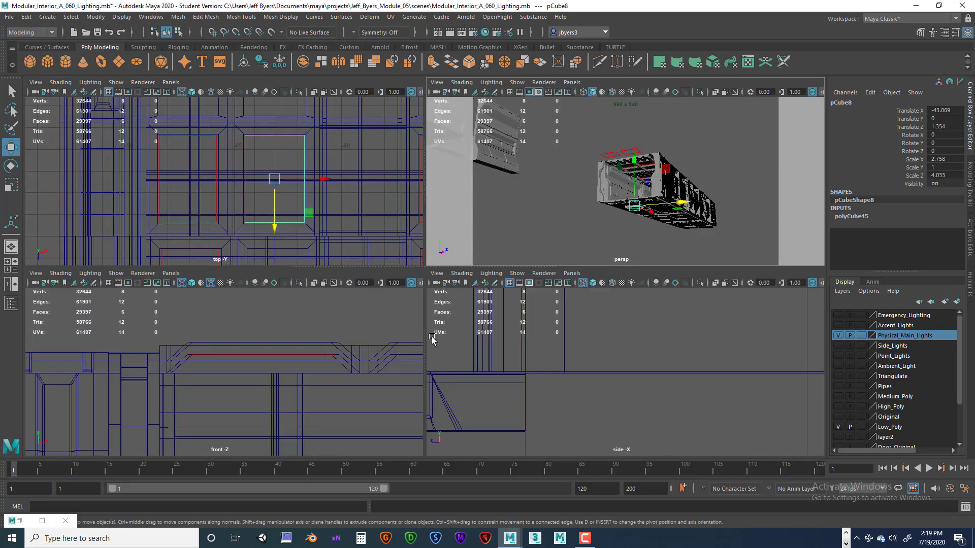
pyautogui.press('space')
pyautogui.keyDown('alt'); pyautogui.moveTo(538, 302); pyautogui.dragTo(514, 317); pyautogui.keyUp('alt')
pyautogui.scroll(6, 508, 312)
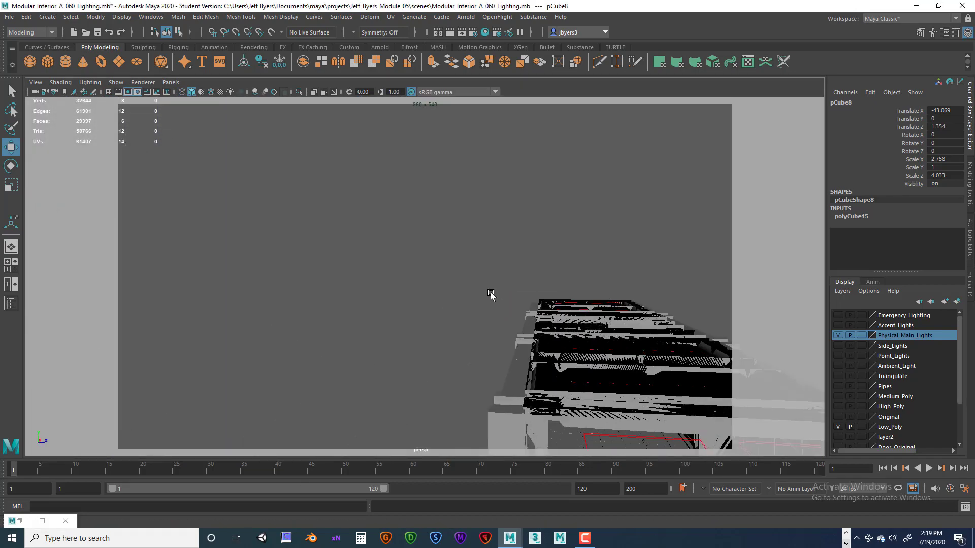
pyautogui.keyDown('alt'); pyautogui.moveTo(492, 296); pyautogui.dragTo(443, 262, button='middle'); pyautogui.keyUp('alt')
pyautogui.scroll(-3, 445, 276)
pyautogui.moveTo(443, 259)
pyautogui.keyDown('alt'); pyautogui.mouseDown()
pyautogui.moveTo(425, 276)
pyautogui.moveTo(431, 269)
pyautogui.mouseUp(); pyautogui.keyUp('alt')
pyautogui.keyDown('alt'); pyautogui.moveTo(431, 270); pyautogui.dragTo(454, 248, button='middle'); pyautogui.keyUp('alt')
pyautogui.moveTo(460, 331)
pyautogui.mouseDown()
pyautogui.moveTo(472, 258)
pyautogui.moveTo(461, 274)
pyautogui.moveTo(463, 319)
pyautogui.mouseUp()
pyautogui.press('r')
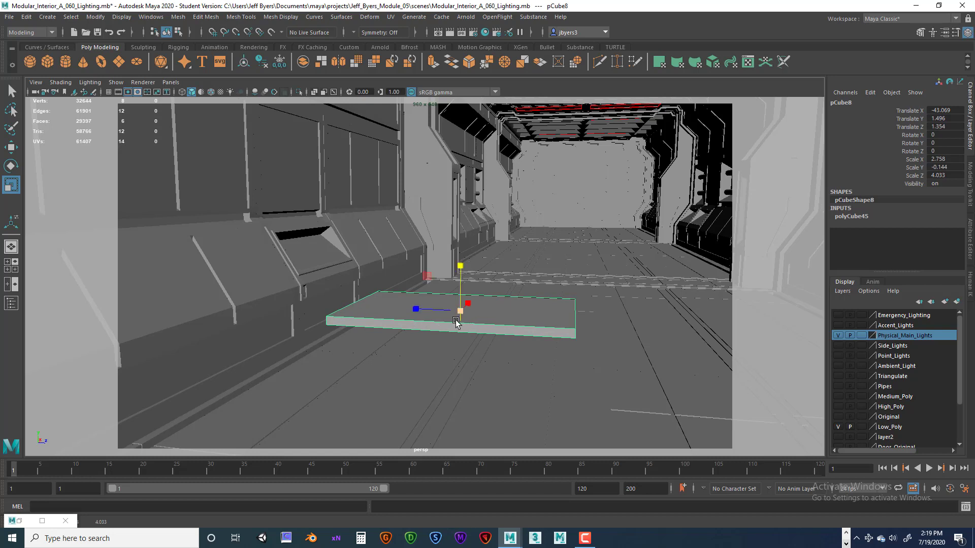
pyautogui.moveTo(460, 266); pyautogui.dragTo(459, 311)
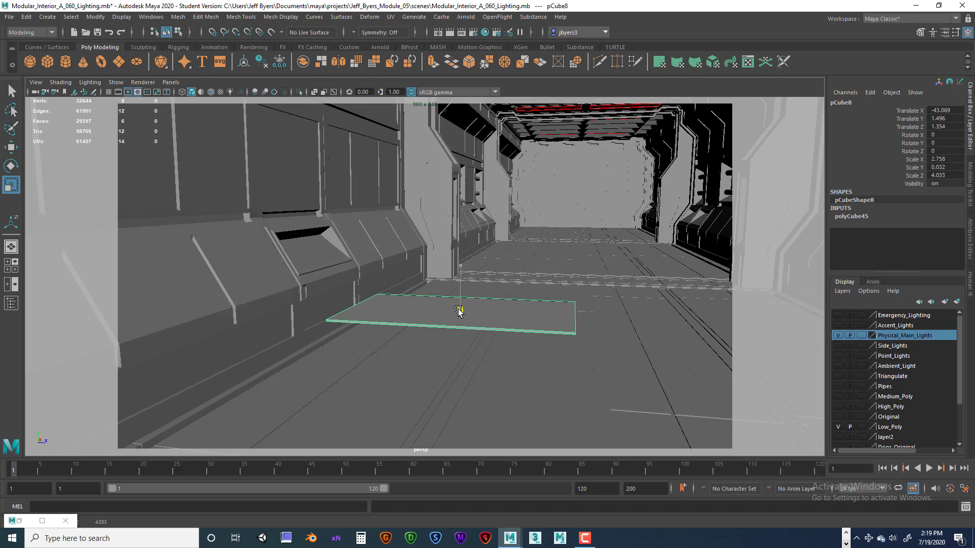
# Raise the flattened cube into the empty ceiling recess at about Y 10.345.
pyautogui.scroll(-6, 507, 308)
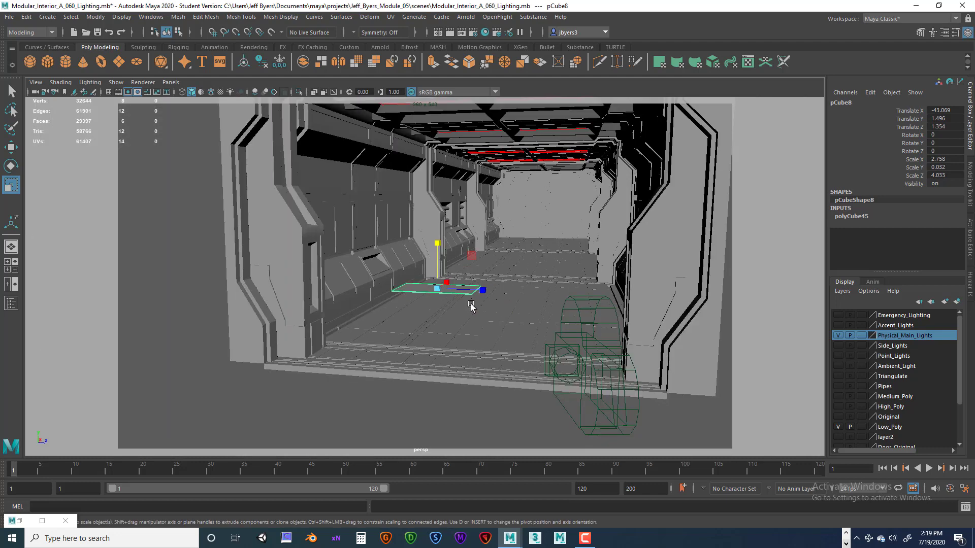
pyautogui.press('w')
pyautogui.keyDown('alt'); pyautogui.moveTo(467, 304); pyautogui.dragTo(461, 116); pyautogui.keyUp('alt')
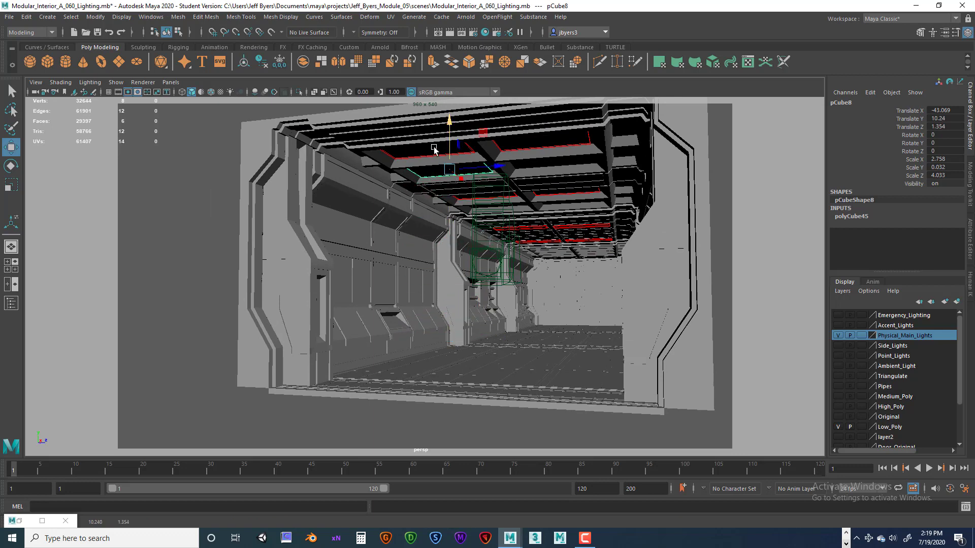
pyautogui.press('f')
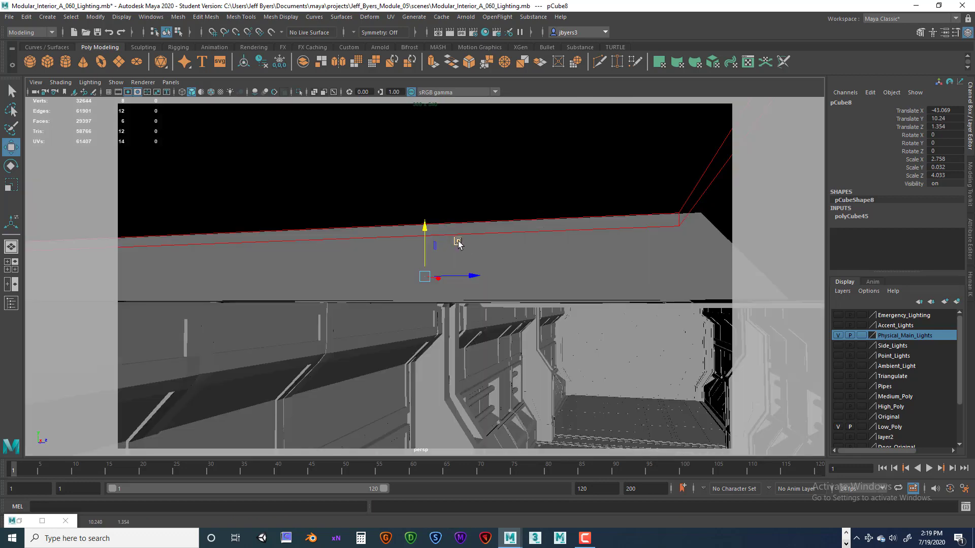
pyautogui.keyDown('alt'); pyautogui.moveTo(458, 243); pyautogui.dragTo(427, 222); pyautogui.keyUp('alt')
pyautogui.scroll(-3, 424, 269)
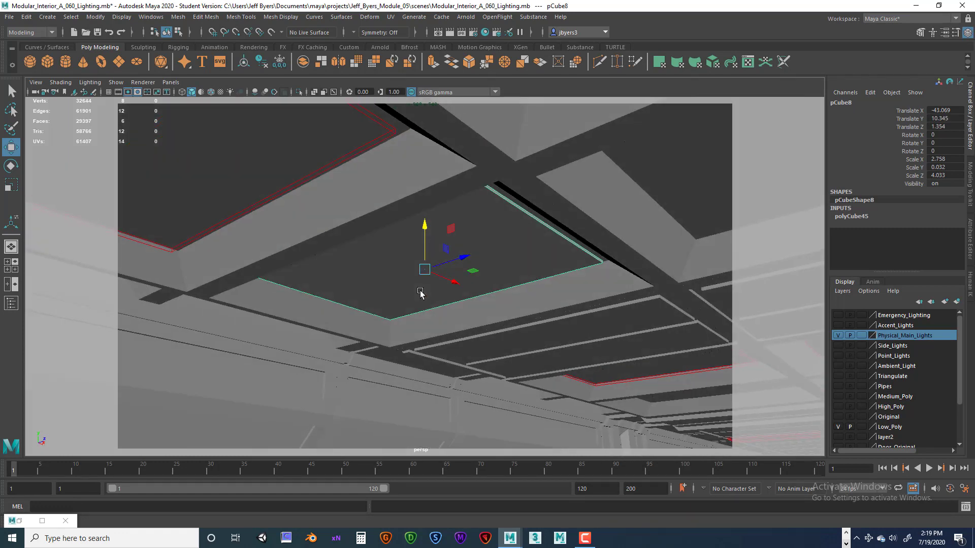
pyautogui.scroll(-2, 420, 291)
pyautogui.keyDown('alt'); pyautogui.moveTo(419, 291); pyautogui.dragTo(412, 290); pyautogui.keyUp('alt')
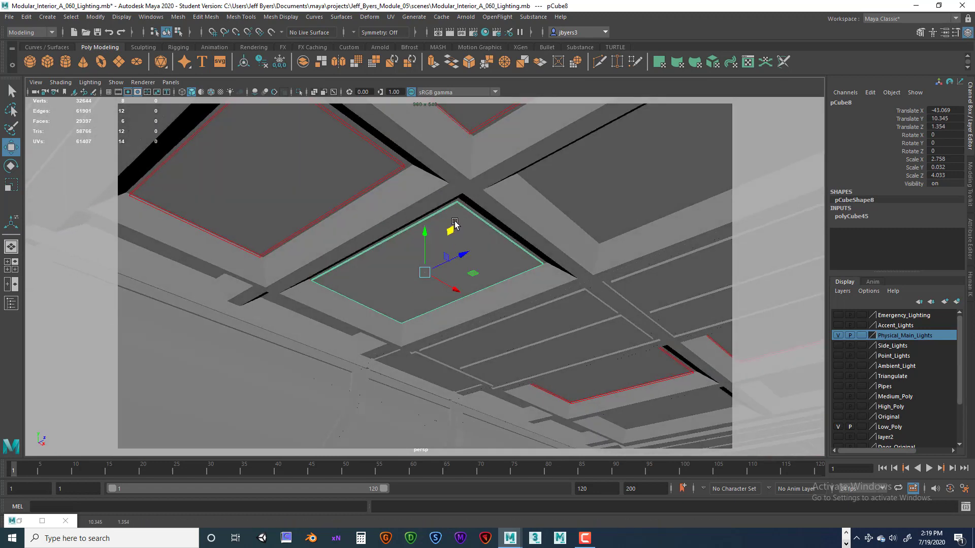
# Convert the flattened ceiling cube into an Arnold mesh light.
pyautogui.moveTo(478, 233)
pyautogui.keyDown('alt'); pyautogui.mouseDown()
pyautogui.moveTo(490, 244)
pyautogui.moveTo(477, 244)
pyautogui.mouseUp(); pyautogui.keyUp('alt')
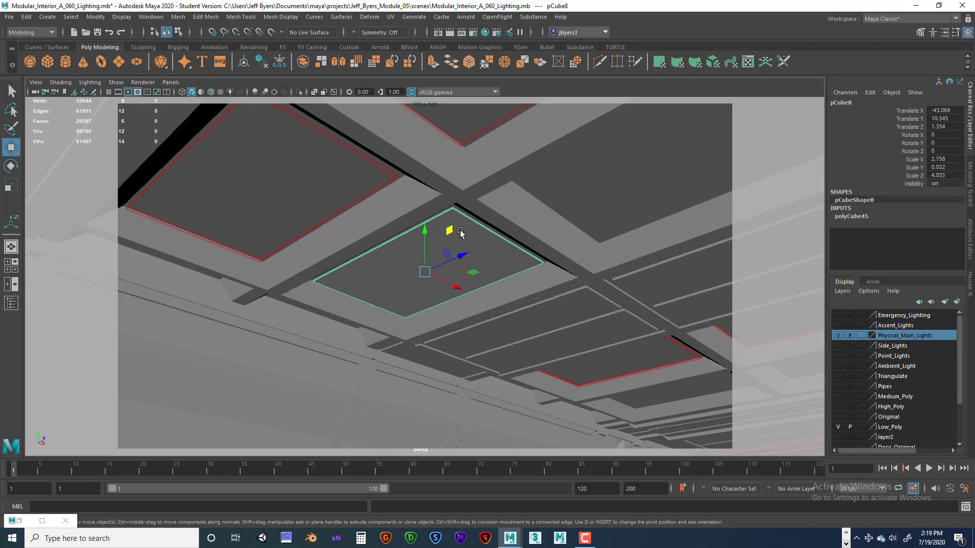
pyautogui.scroll(5, 436, 233)
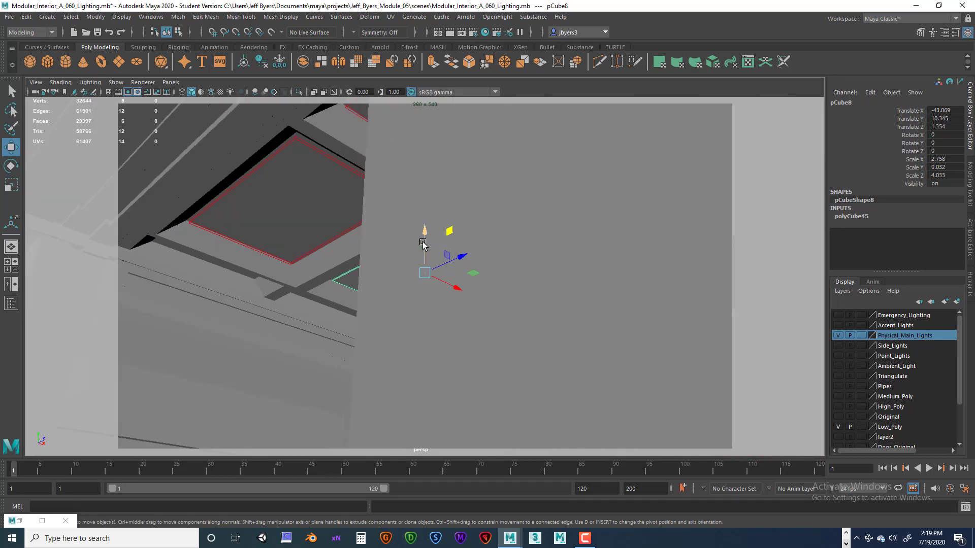
pyautogui.keyDown('alt'); pyautogui.moveTo(423, 245); pyautogui.dragTo(425, 240); pyautogui.keyUp('alt')
pyautogui.scroll(-3, 428, 243)
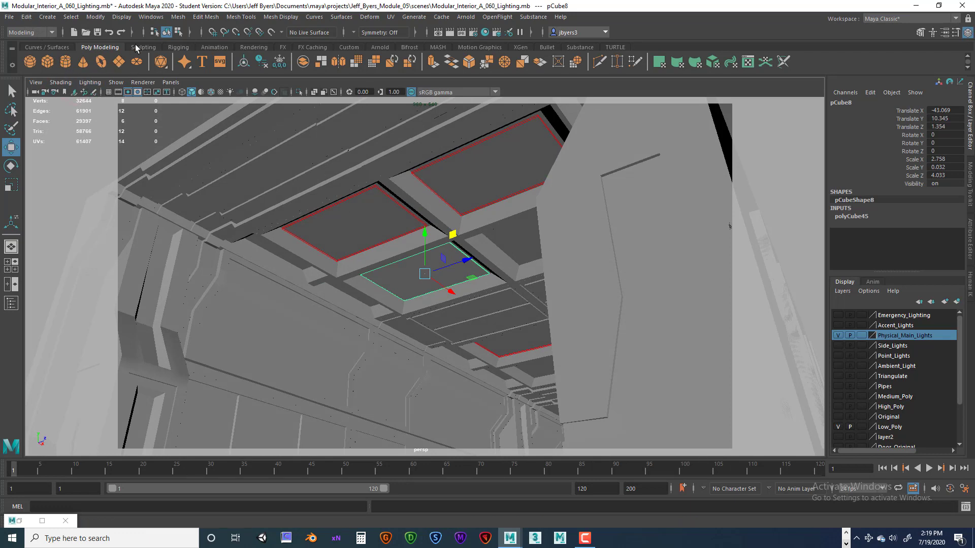
pyautogui.click(380, 48)
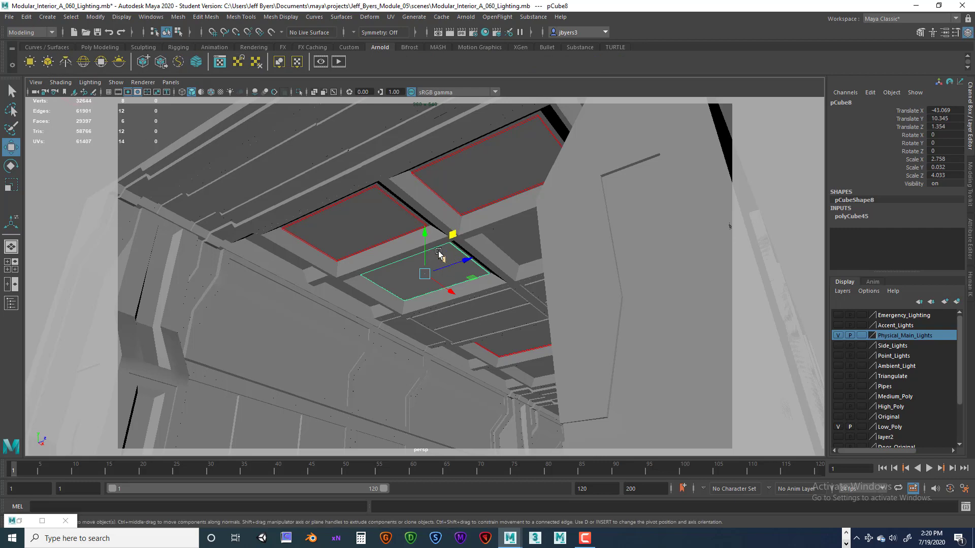
pyautogui.click(47, 61)
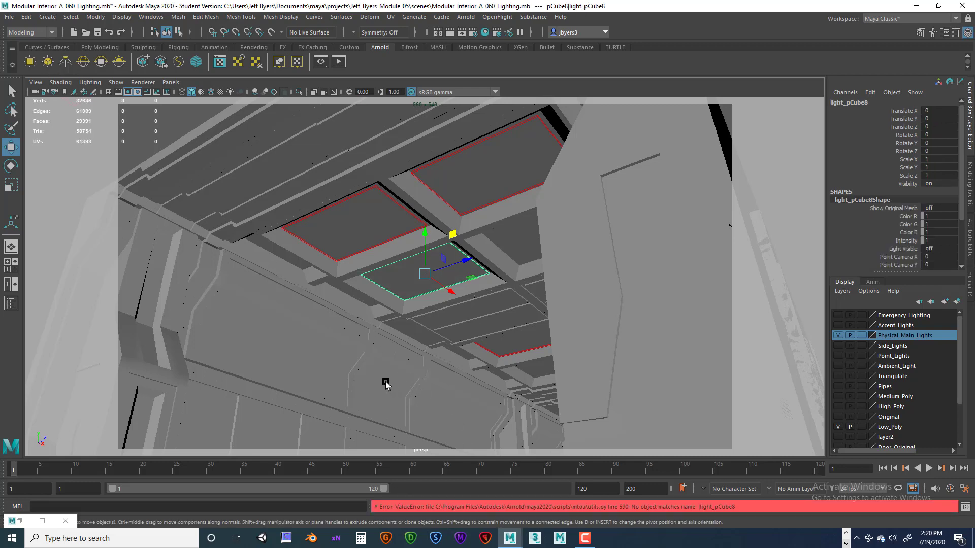
# Examine the new mesh light's placement in its recess against the surrounding ceiling lights.
pyautogui.scroll(-5, 360, 372)
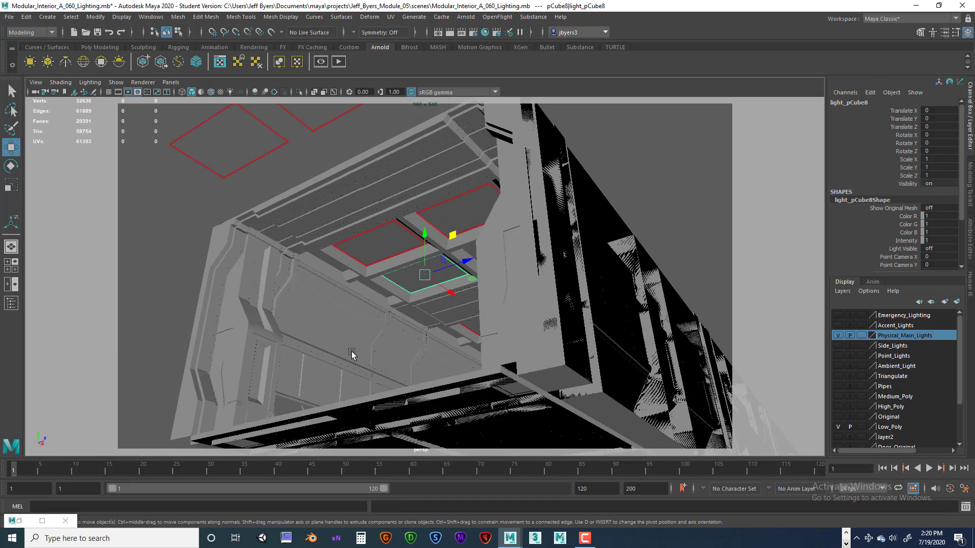
pyautogui.keyDown('alt'); pyautogui.moveTo(351, 349); pyautogui.dragTo(353, 355); pyautogui.keyUp('alt')
pyautogui.click(167, 318)
pyautogui.click(313, 305)
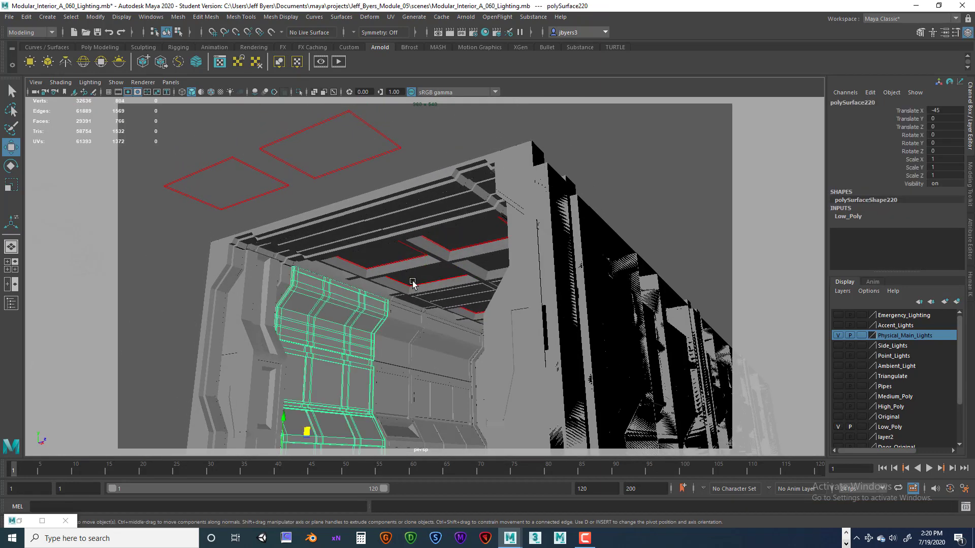
pyautogui.click(417, 284)
pyautogui.scroll(5, 429, 289)
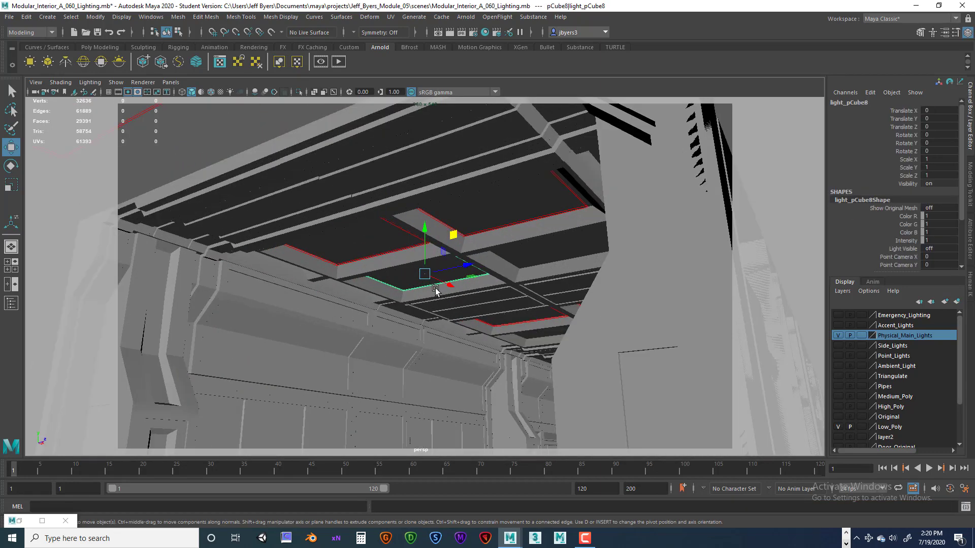
pyautogui.keyDown('alt'); pyautogui.moveTo(437, 291); pyautogui.dragTo(308, 282); pyautogui.keyUp('alt')
pyautogui.keyDown('alt'); pyautogui.moveTo(272, 273); pyautogui.dragTo(363, 287, button='middle'); pyautogui.keyUp('alt')
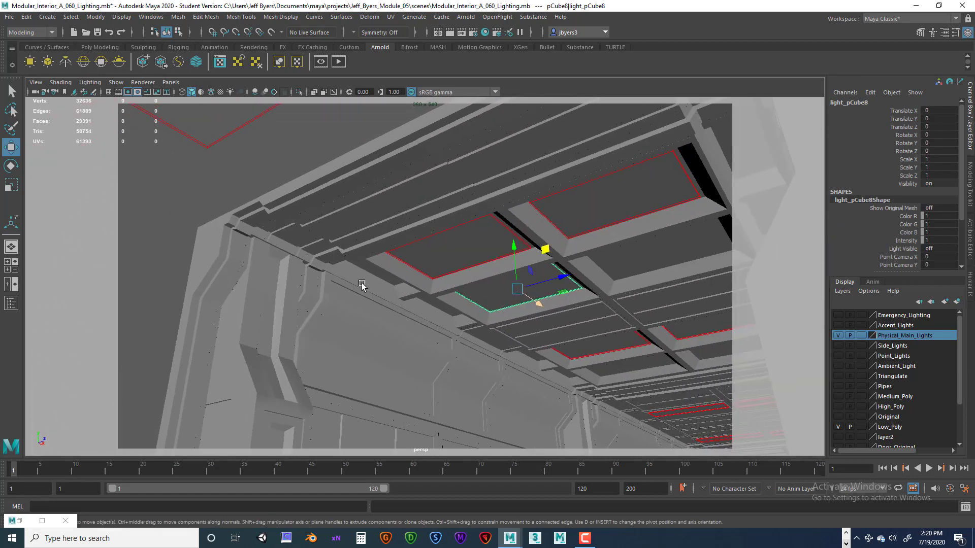
pyautogui.click(171, 207)
pyautogui.moveTo(495, 294)
pyautogui.keyDown('alt'); pyautogui.mouseDown()
pyautogui.moveTo(459, 303)
pyautogui.moveTo(496, 305)
pyautogui.mouseUp(); pyautogui.keyUp('alt')
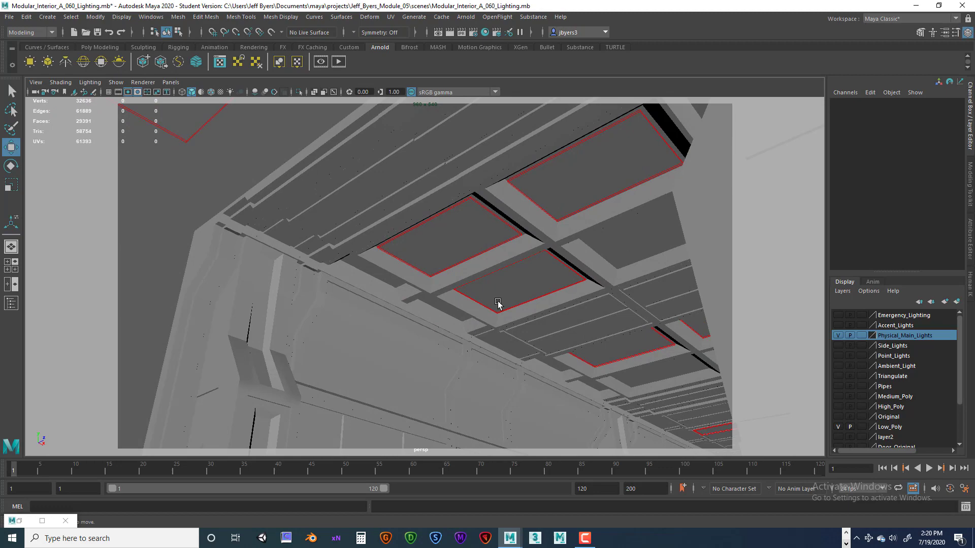
# Select the new mesh light in its ceiling recess and show its light attributes.
pyautogui.click(583, 280)
pyautogui.click(577, 283)
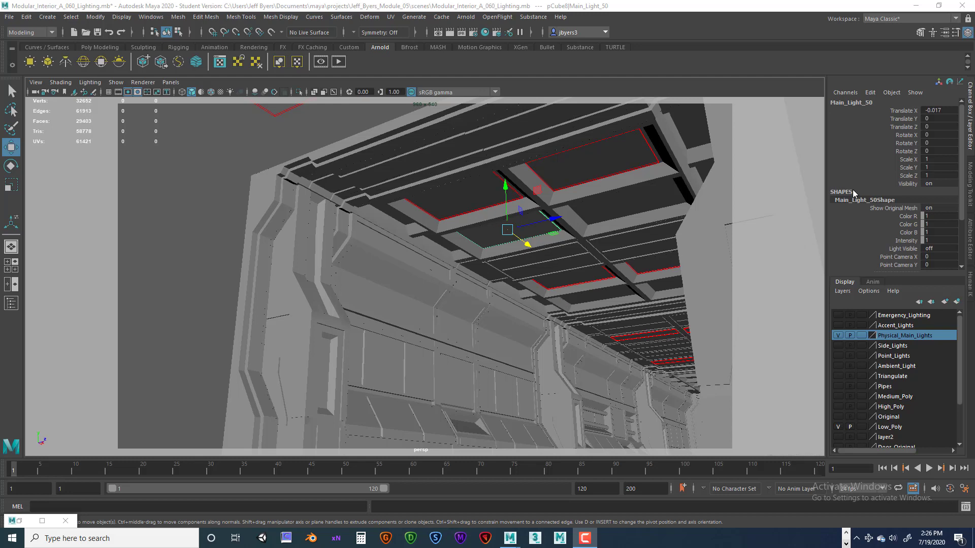
pyautogui.click(210, 218)
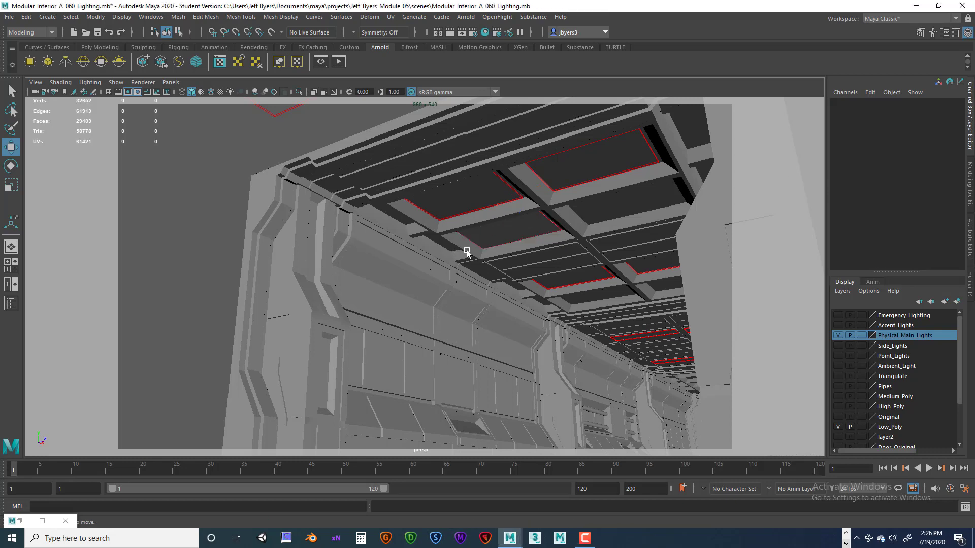
pyautogui.click(497, 247)
pyautogui.hotkey('ctrl', 'a')
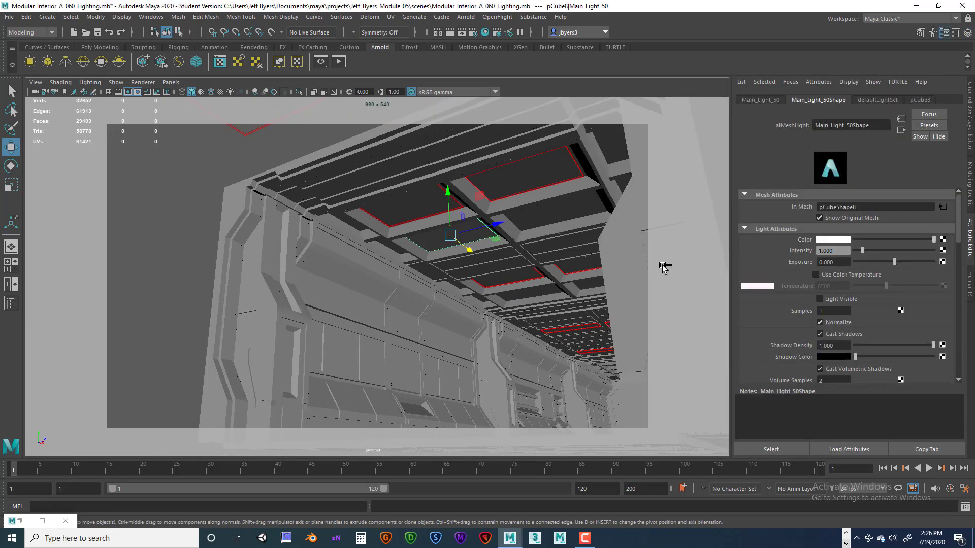
# Compare the neighbouring ceiling light's attributes with the new light's underlying cube, including its shape and creation history.
pyautogui.click(410, 222)
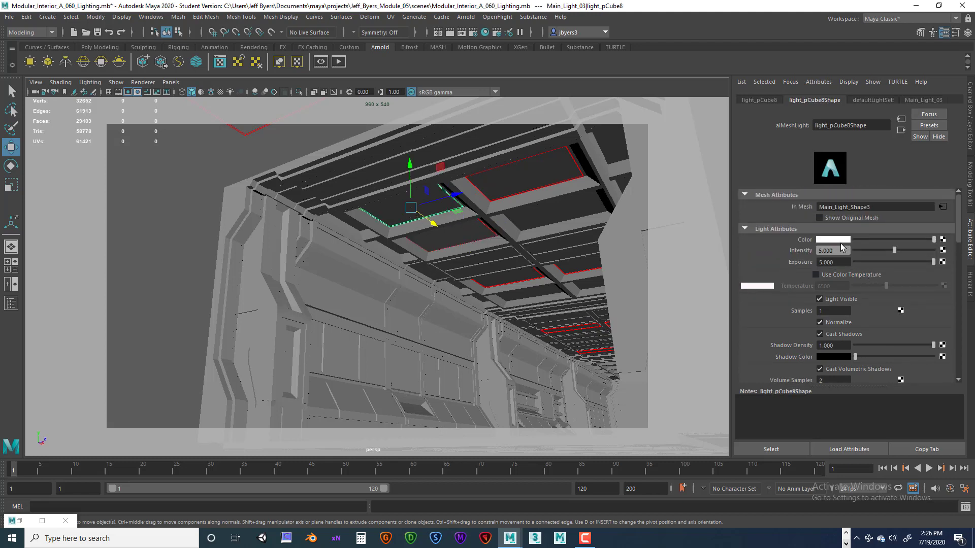
pyautogui.click(488, 233)
pyautogui.click(430, 215)
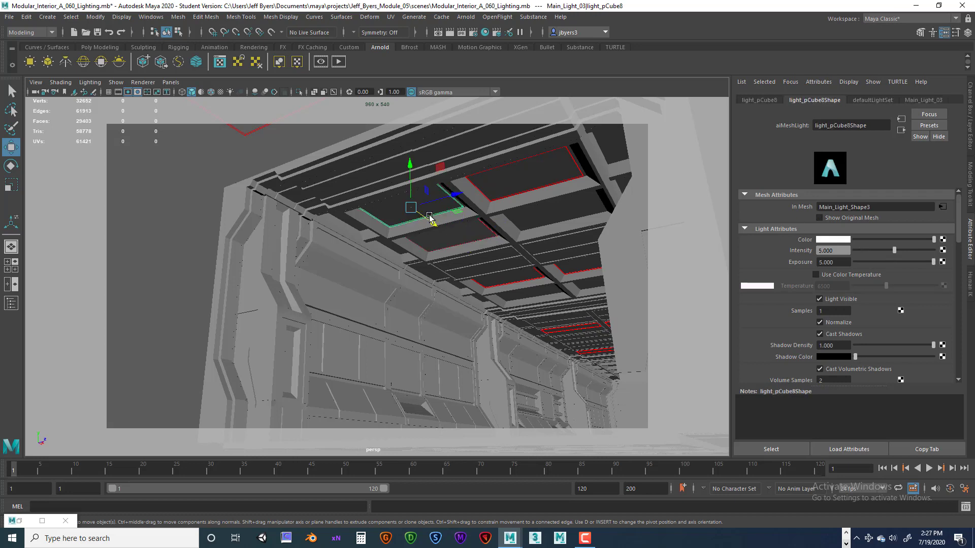
pyautogui.click(491, 229)
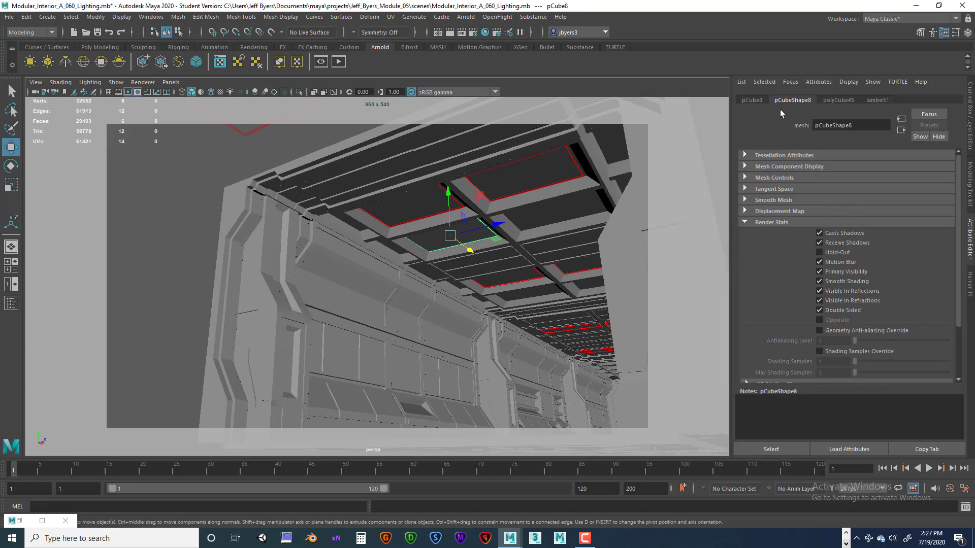
pyautogui.click(838, 100)
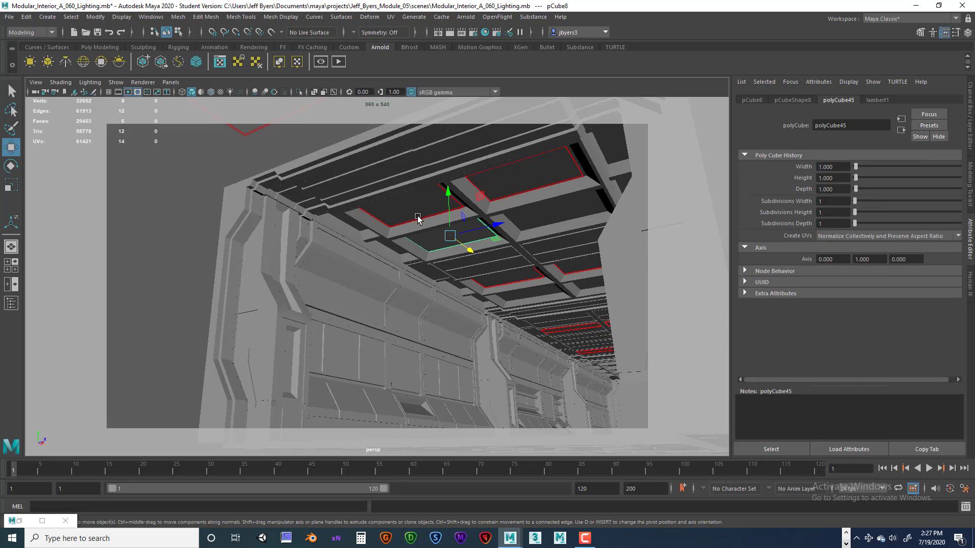
# Reselect Main_Light_50 and examine its intensity and exposure settings.
pyautogui.click(459, 250)
pyautogui.click(461, 243)
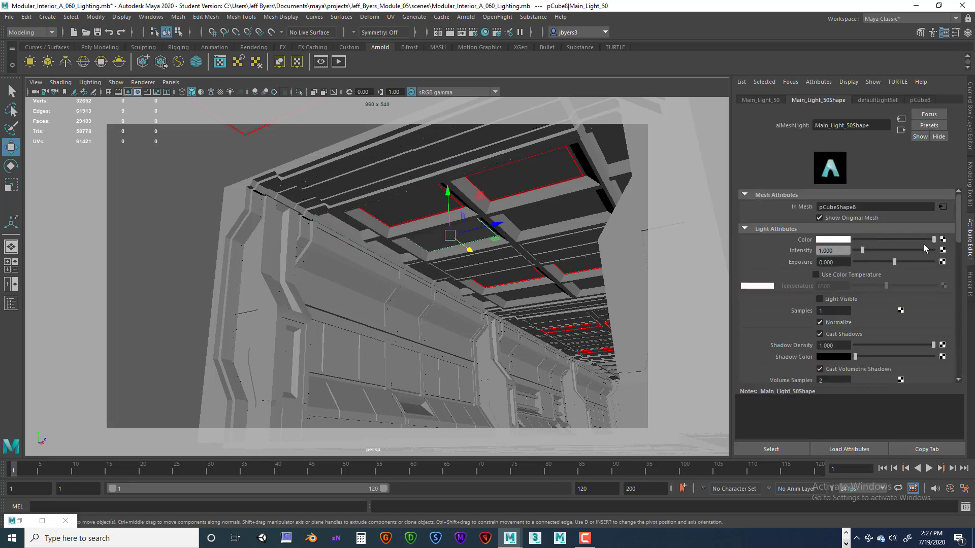
pyautogui.moveTo(838, 250); pyautogui.dragTo(812, 253)
pyautogui.click(843, 262)
# Examine the neighbouring ceiling light's intensity, exposure, shadow density and volumetric shadow settings.
pyautogui.click(413, 223)
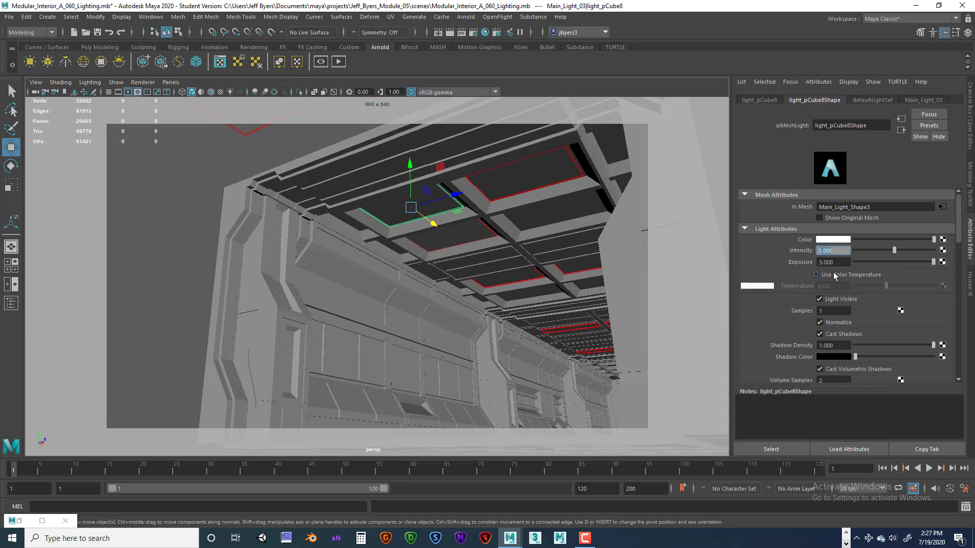
pyautogui.click(839, 262)
pyautogui.scroll(-2, 852, 316)
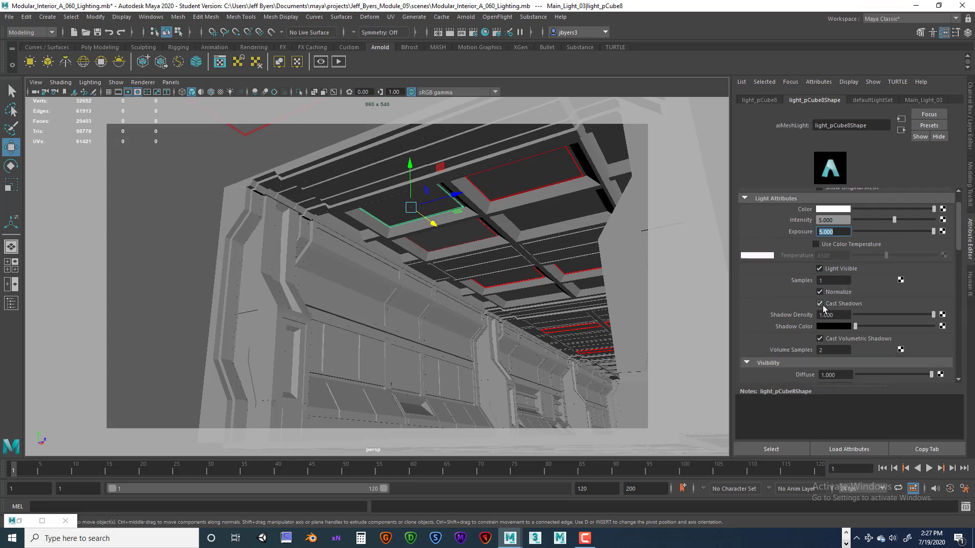
pyautogui.click(841, 316)
pyautogui.scroll(-2, 832, 348)
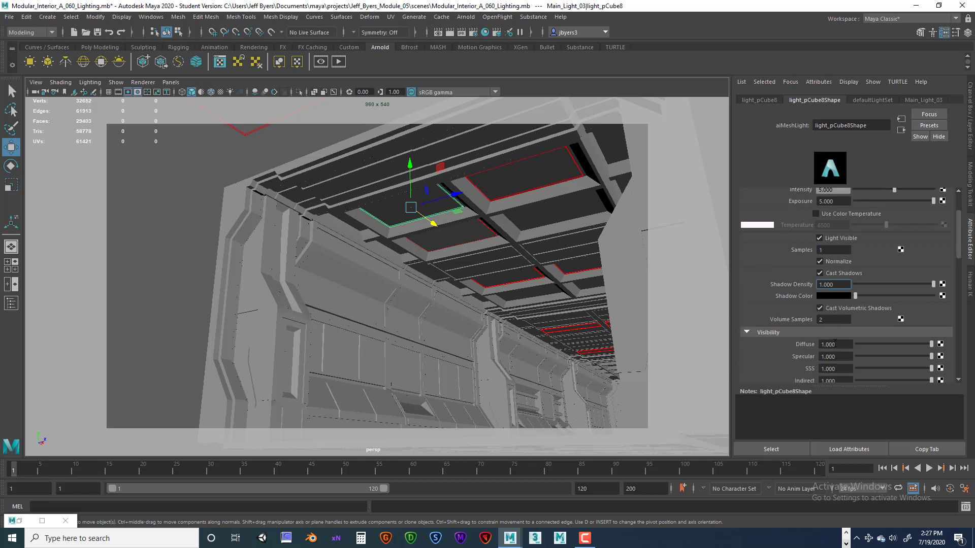
pyautogui.scroll(2, 833, 344)
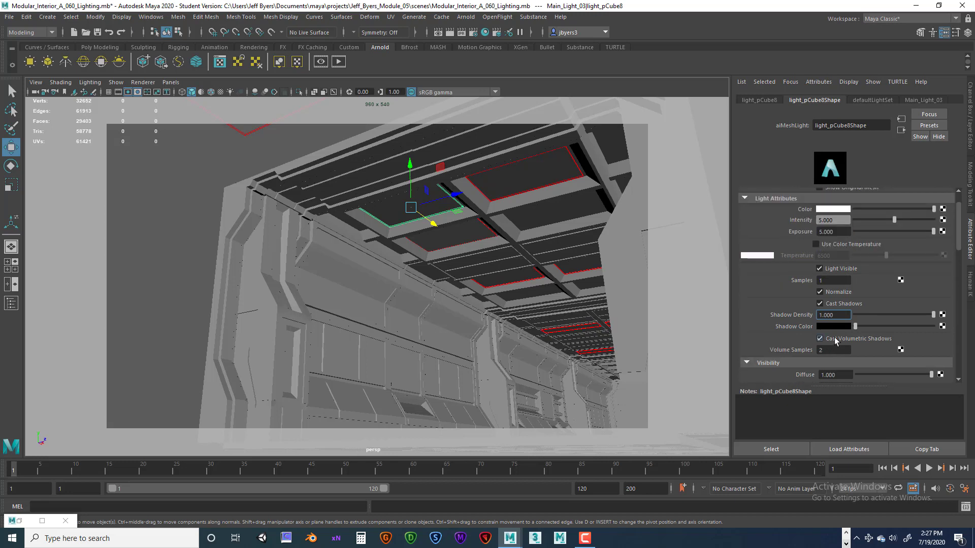
pyautogui.click(819, 339)
# Compare Main_Light_50's light attributes with those of the neighbouring ceiling light.
pyautogui.click(488, 231)
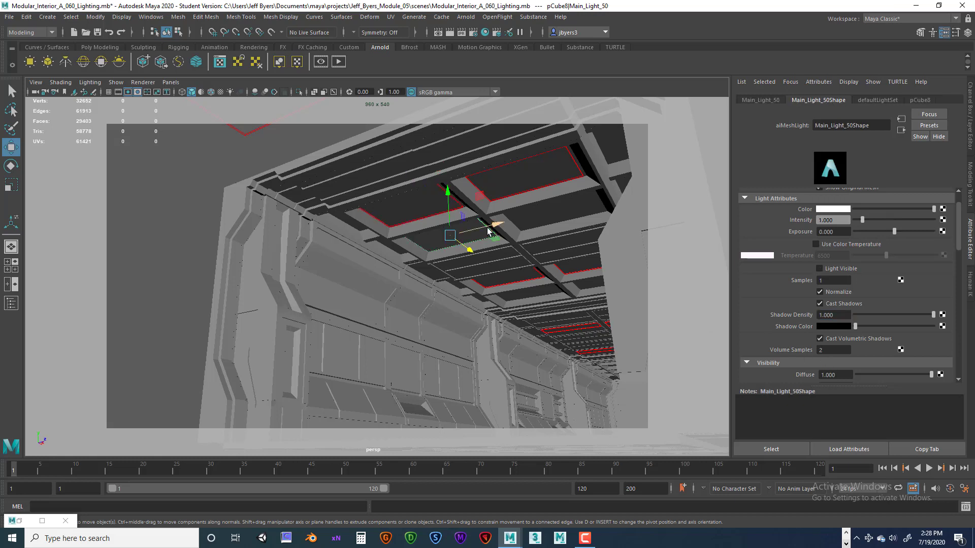
pyautogui.click(424, 215)
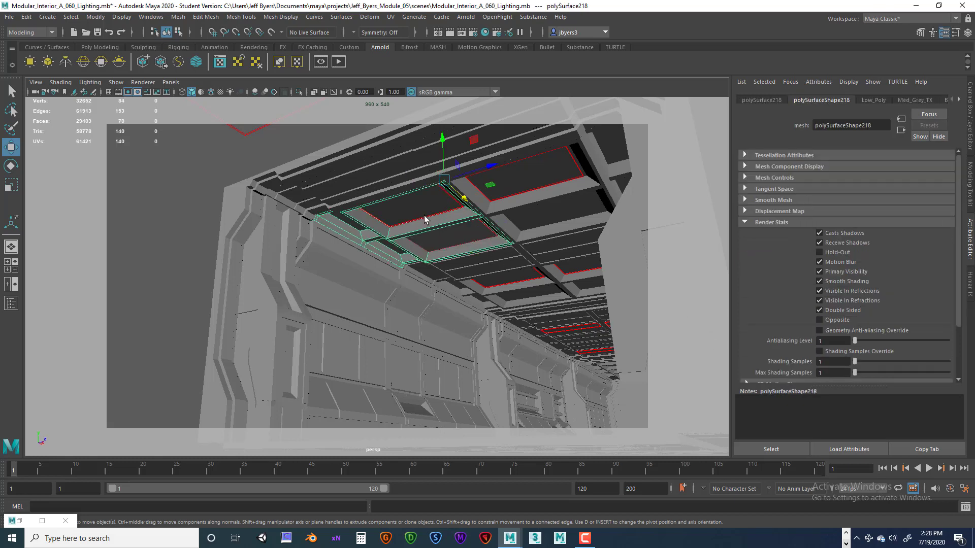
pyautogui.click(454, 202)
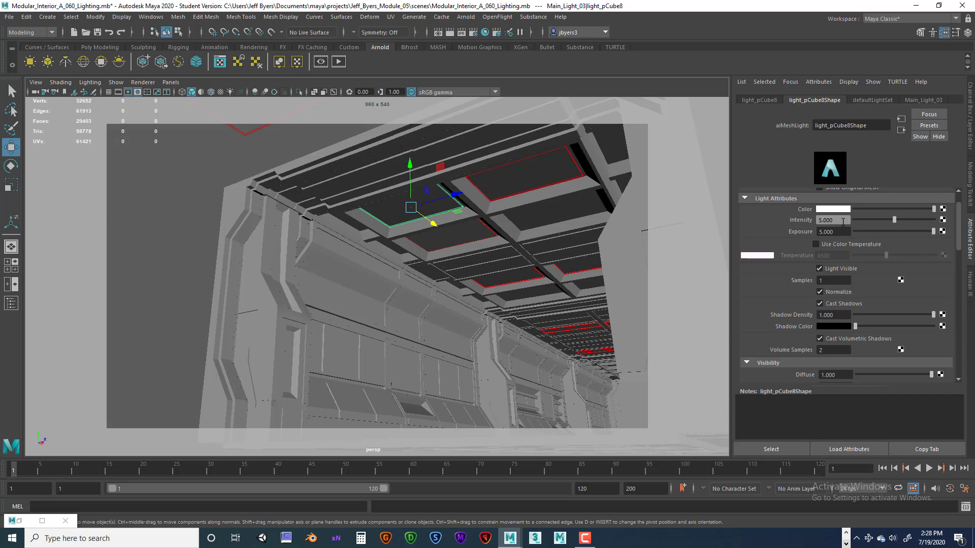
# Review the neighbouring main light's mesh attributes and its light, shadow and volumetric shadow settings.
pyautogui.scroll(2, 879, 250)
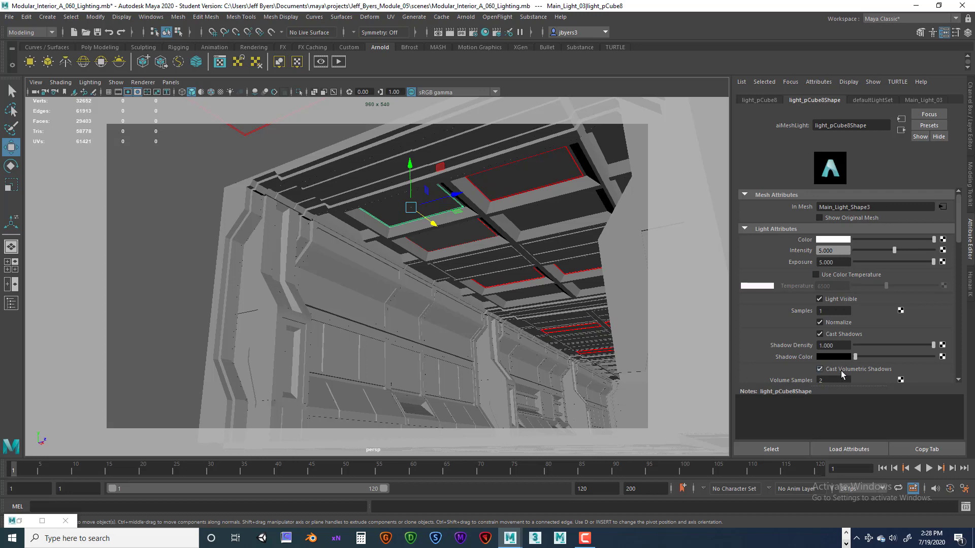
pyautogui.scroll(-3, 875, 340)
pyautogui.scroll(3, 875, 340)
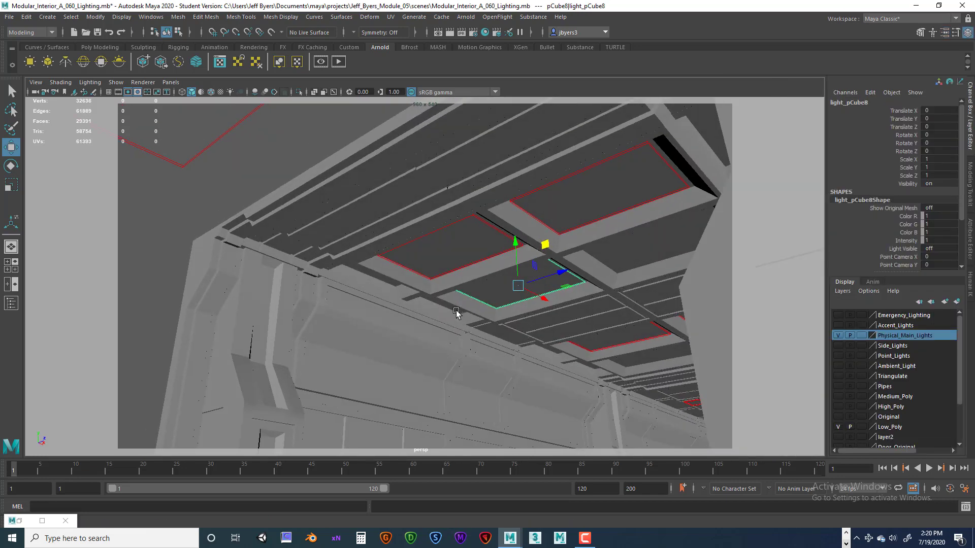
# Inspect the new mesh light's position in the corridor ceiling from below and from the top view.
pyautogui.keyDown('alt'); pyautogui.moveTo(475, 319); pyautogui.dragTo(461, 250); pyautogui.keyUp('alt')
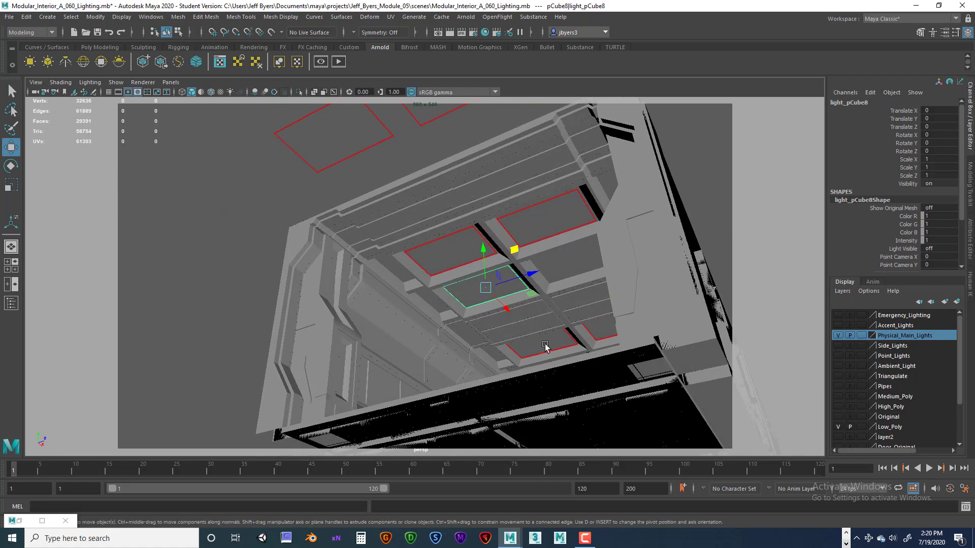
pyautogui.keyDown('alt'); pyautogui.moveTo(542, 349); pyautogui.dragTo(472, 409); pyautogui.keyUp('alt')
pyautogui.press('space')
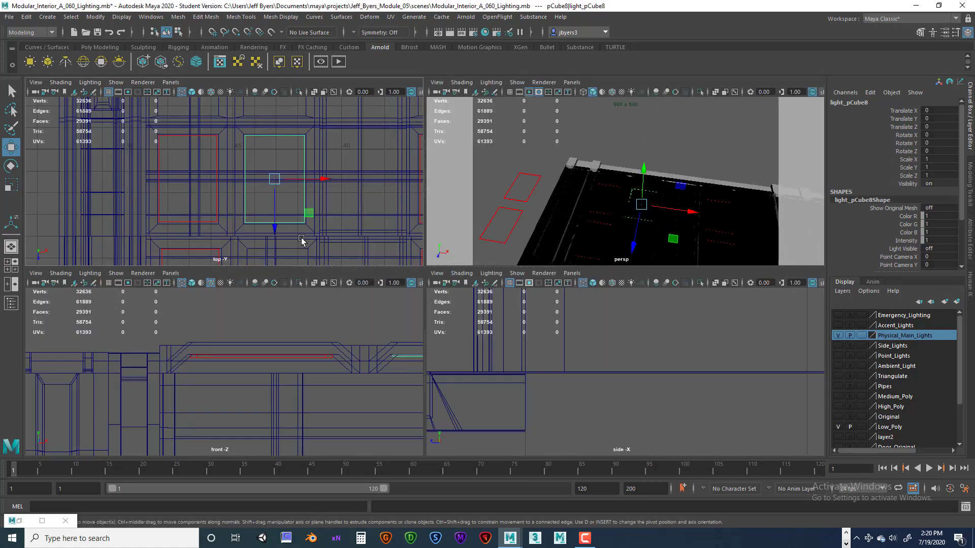
pyautogui.press('space')
pyautogui.keyDown('alt'); pyautogui.moveTo(504, 305); pyautogui.dragTo(367, 297, button='middle'); pyautogui.keyUp('alt')
pyautogui.scroll(-5, 401, 295)
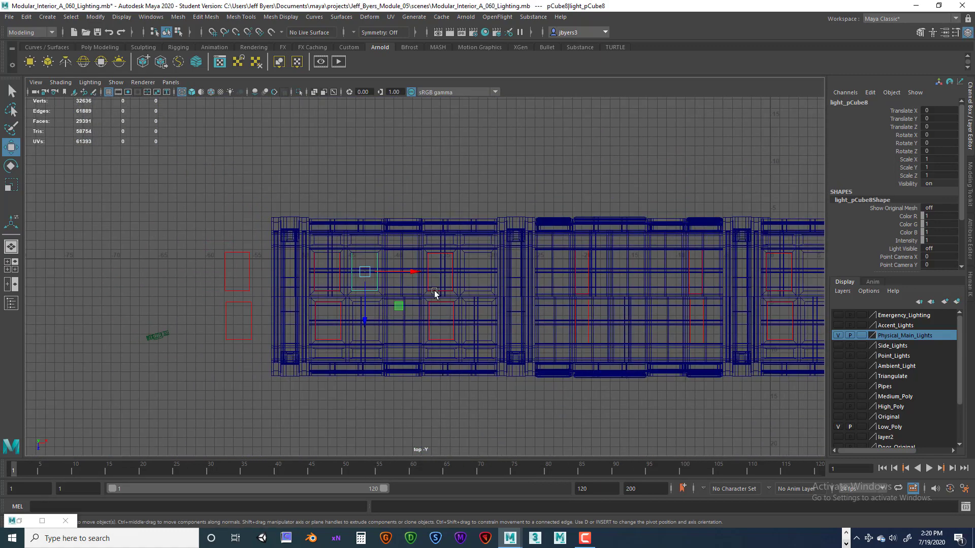
pyautogui.keyDown('alt'); pyautogui.moveTo(486, 298); pyautogui.dragTo(400, 307, button='middle'); pyautogui.keyUp('alt')
pyautogui.scroll(-2, 379, 299)
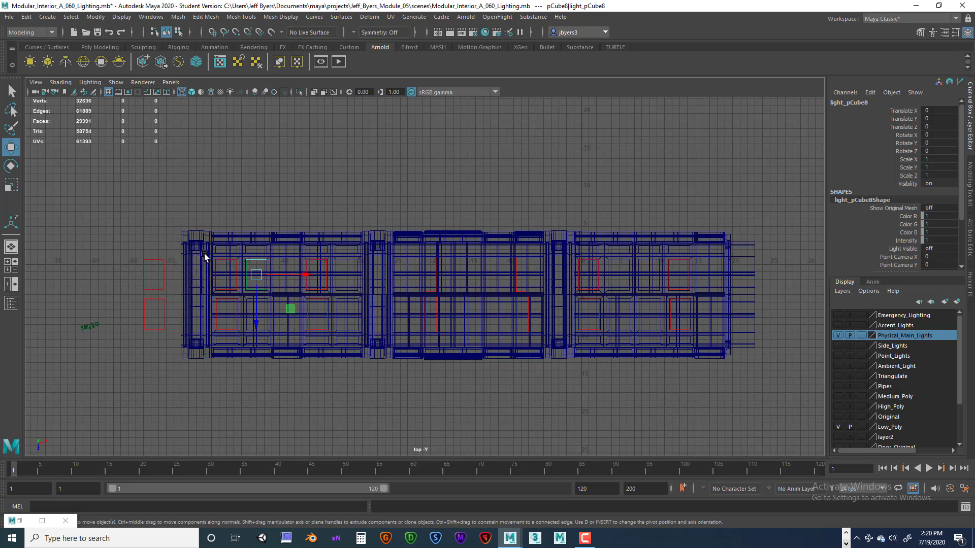
# Select the new mesh light in its ceiling recess in the top view and rename it Main_Light_50.
pyautogui.click(236, 274)
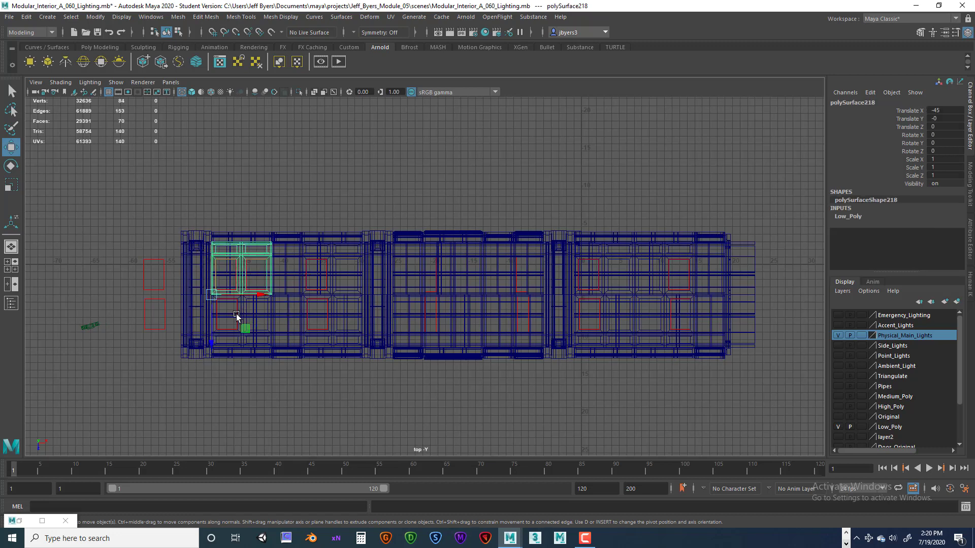
pyautogui.click(236, 315)
pyautogui.click(235, 284)
pyautogui.scroll(5, 255, 279)
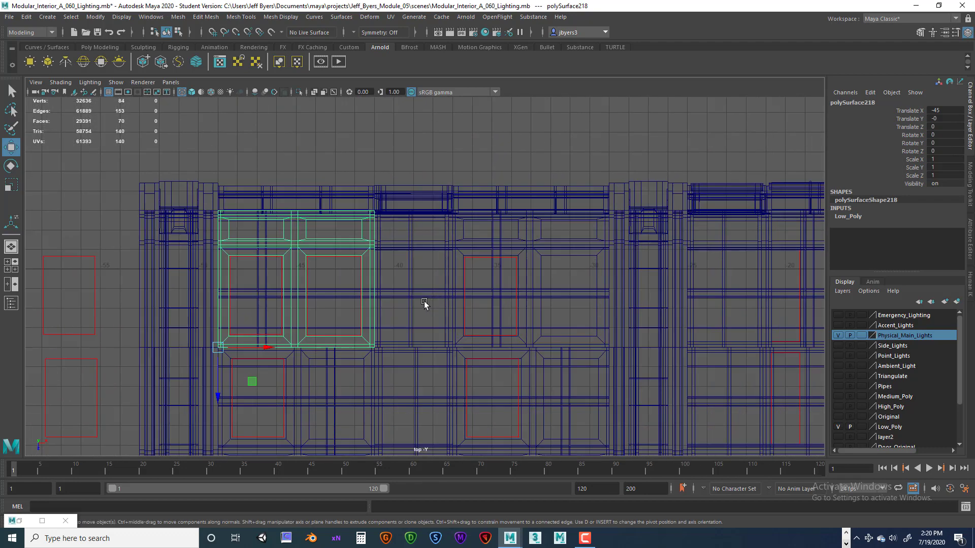
pyautogui.scroll(3, 424, 304)
pyautogui.click(251, 253)
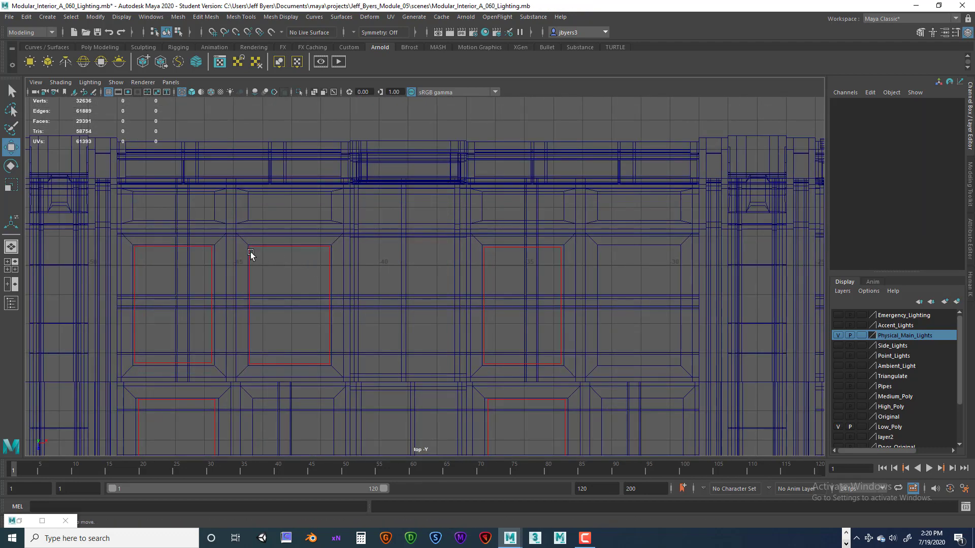
pyautogui.click(251, 254)
pyautogui.click(253, 249)
pyautogui.press('q')
pyautogui.click(253, 246)
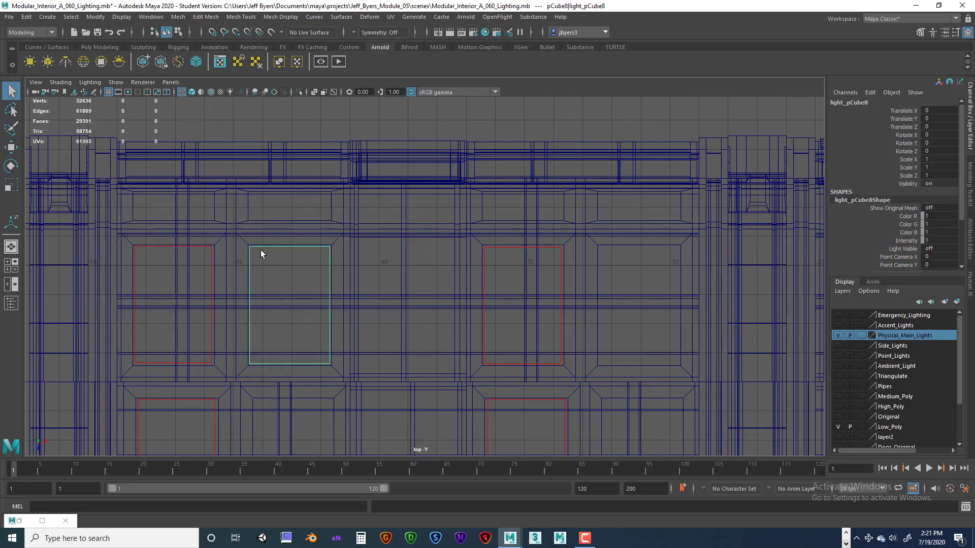
pyautogui.scroll(-1, 348, 298)
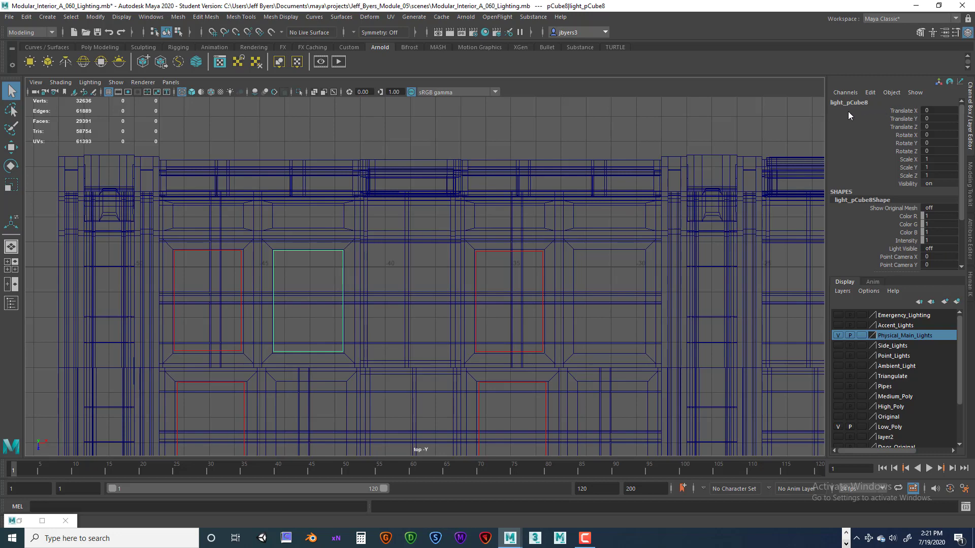
pyautogui.hotkey('ctrl', 'a')
pyautogui.hotkey('ctrl', 'a')
pyautogui.hotkey('ctrl', 'a')
pyautogui.hotkey('ctrl', 'a')
pyautogui.hotkey('ctrl', 'a')
pyautogui.hotkey('ctrl', 'a')
pyautogui.doubleClick(863, 103)
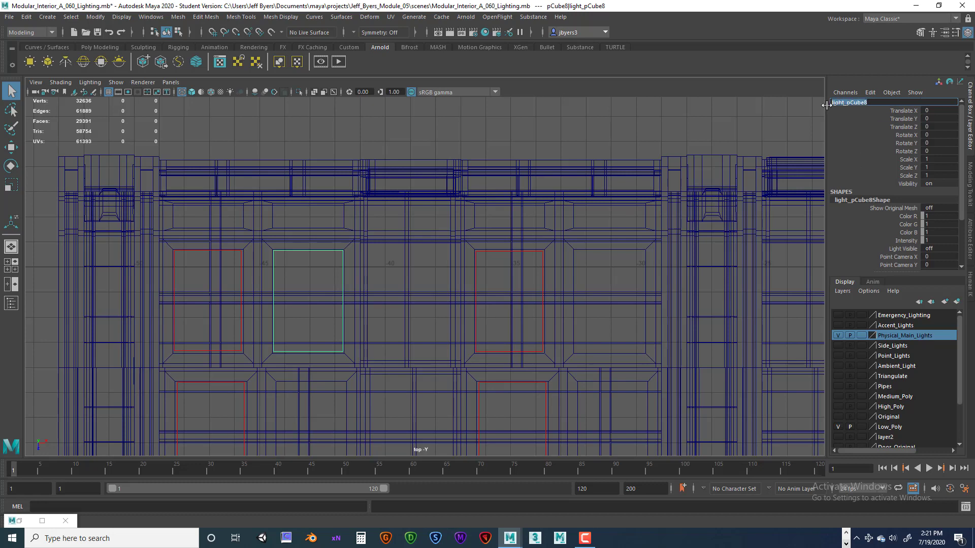
pyautogui.write('Main_Light_50')
pyautogui.press('Return')
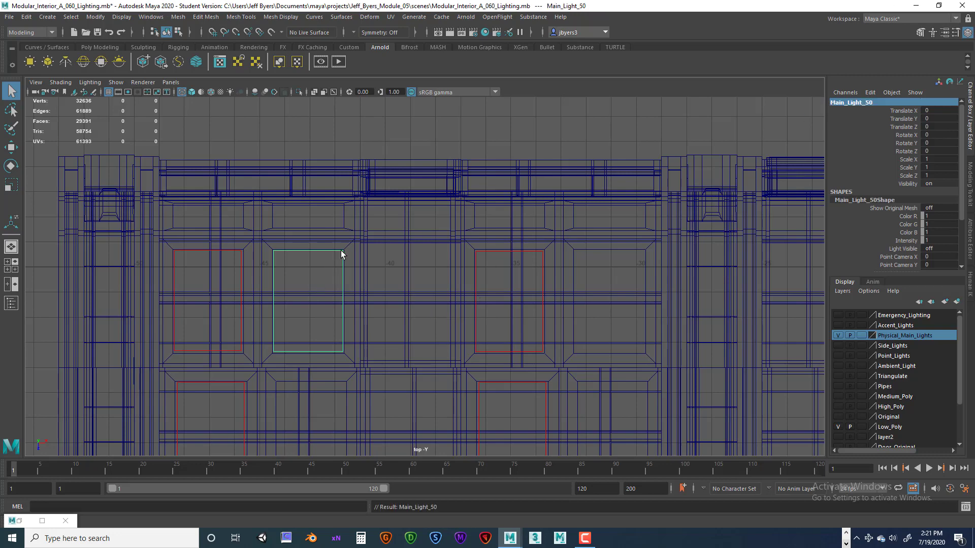
# Move Main_Light_50 along X to about -1.695 so it overlaps the neighbouring main light.
pyautogui.scroll(-2, 357, 263)
pyautogui.scroll(-3, 401, 256)
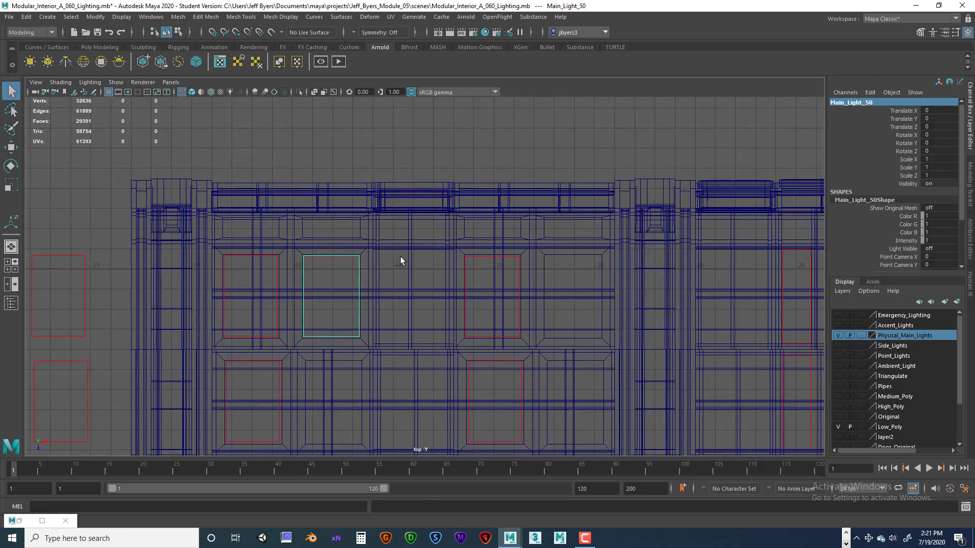
pyautogui.scroll(2, 495, 263)
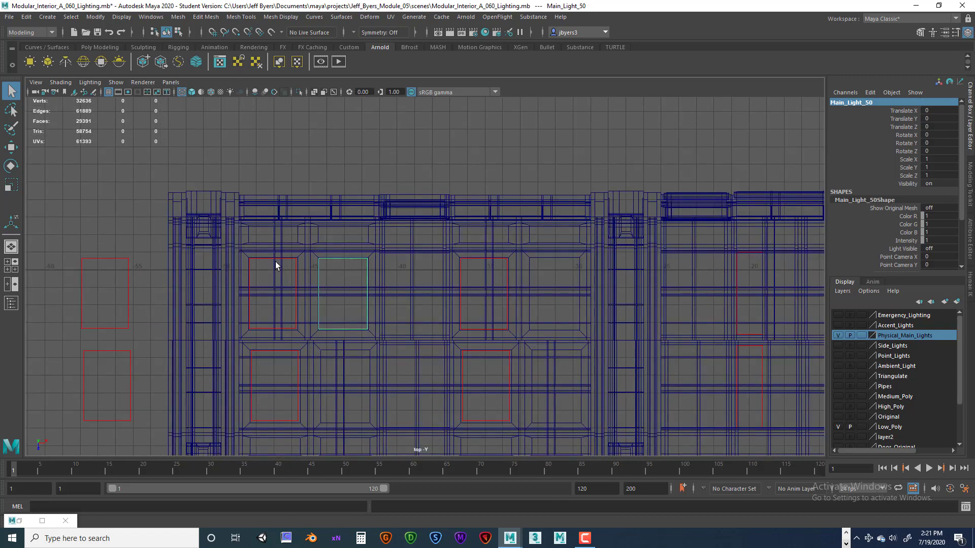
pyautogui.press('w')
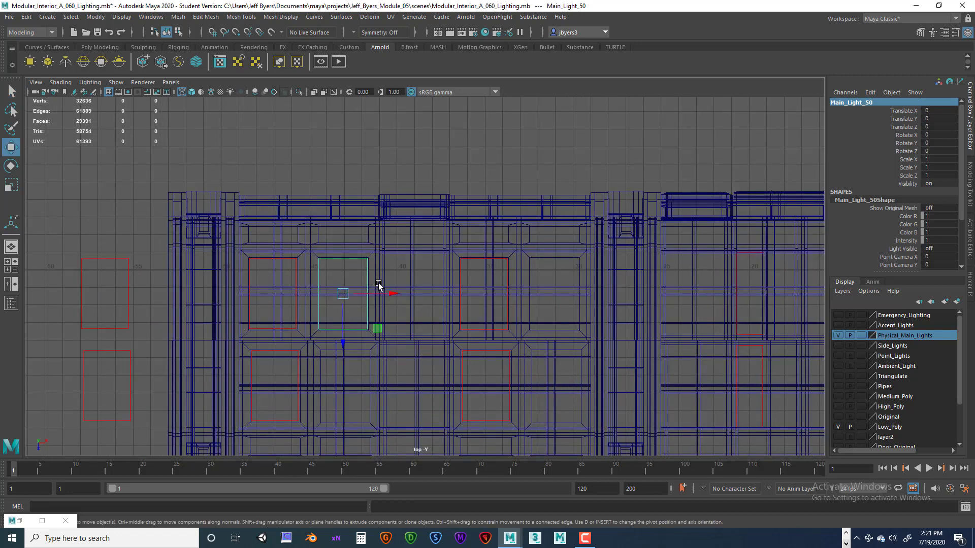
pyautogui.moveTo(395, 296); pyautogui.dragTo(312, 304)
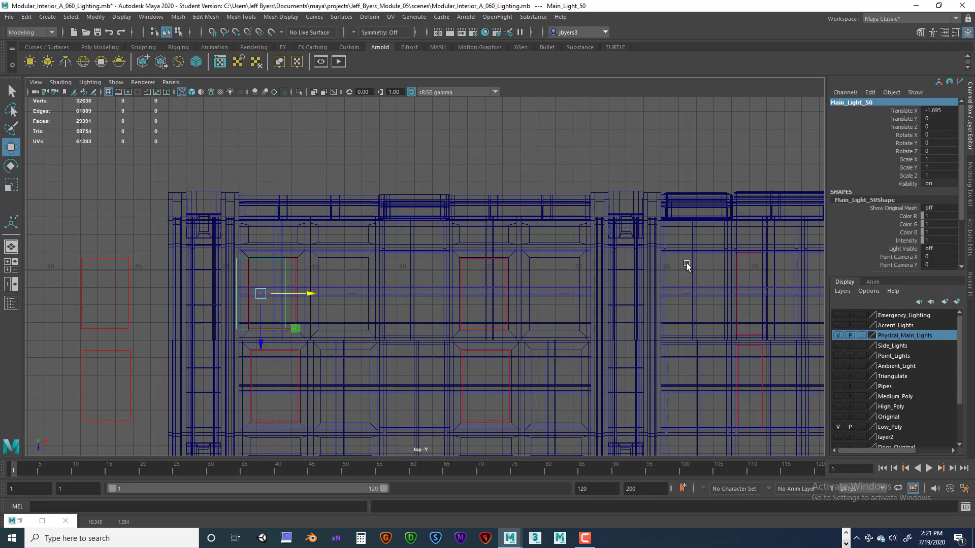
# Examine the placement of the main lights along the corridor modules in the top view.
pyautogui.scroll(-1, 686, 264)
pyautogui.keyDown('alt'); pyautogui.moveTo(687, 267); pyautogui.dragTo(490, 230, button='middle'); pyautogui.keyUp('alt')
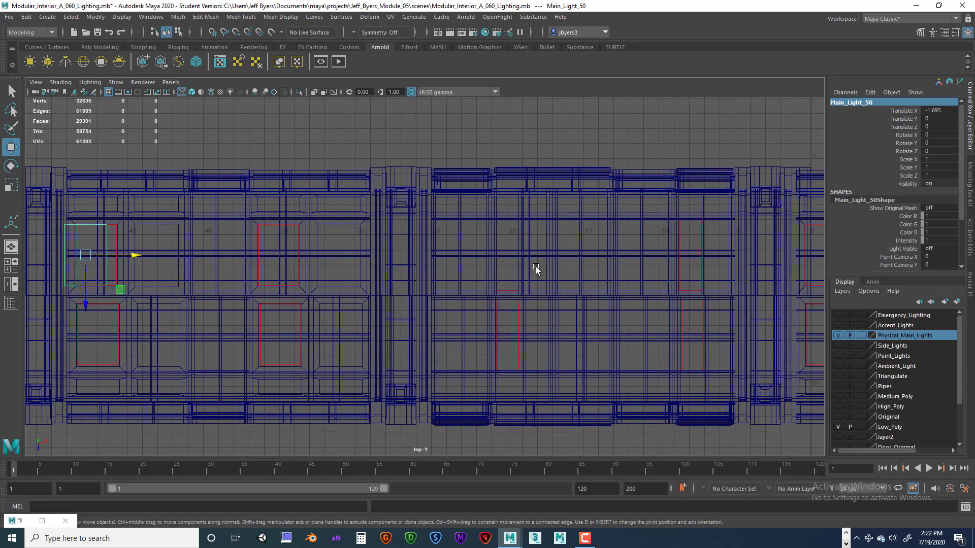
pyautogui.keyDown('alt'); pyautogui.moveTo(536, 268); pyautogui.dragTo(563, 285, button='middle'); pyautogui.keyUp('alt')
pyautogui.scroll(-2, 563, 284)
pyautogui.scroll(1, 584, 278)
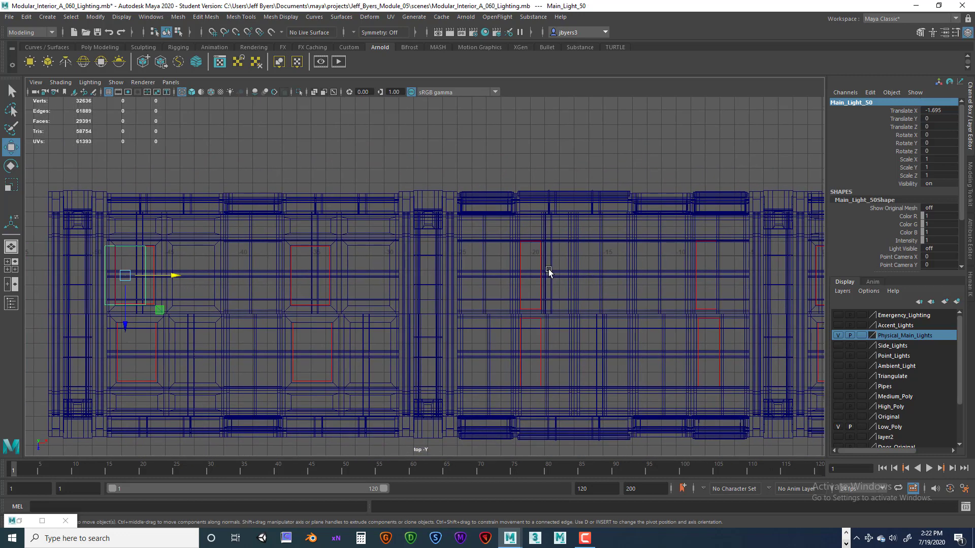
pyautogui.keyDown('alt'); pyautogui.moveTo(676, 272); pyautogui.dragTo(477, 267, button='middle'); pyautogui.keyUp('alt')
pyautogui.scroll(-3, 651, 271)
pyautogui.scroll(-1, 472, 271)
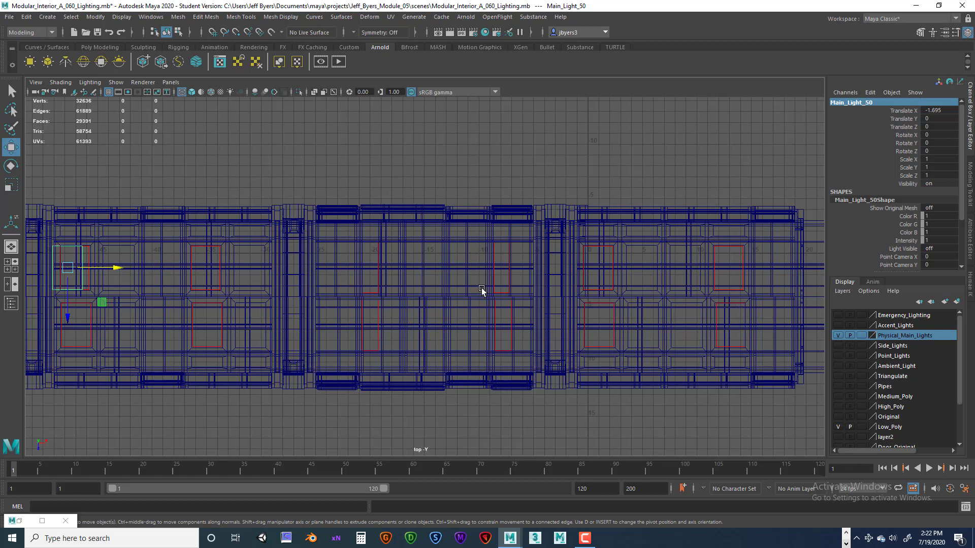
pyautogui.scroll(1, 174, 282)
pyautogui.scroll(2, 175, 282)
pyautogui.keyDown('alt'); pyautogui.moveTo(180, 284); pyautogui.dragTo(480, 282, button='middle'); pyautogui.keyUp('alt')
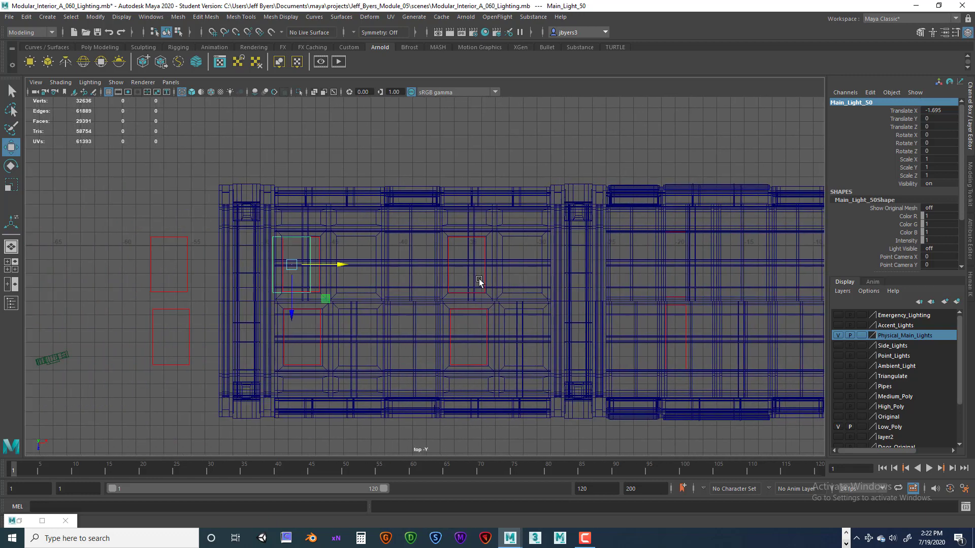
pyautogui.scroll(4, 387, 281)
pyautogui.keyDown('alt'); pyautogui.moveTo(387, 281); pyautogui.dragTo(382, 288, button='middle'); pyautogui.keyUp('alt')
# Examine the moved Main_Light_50 against the ceiling geometry in the perspective view.
pyautogui.press('space')
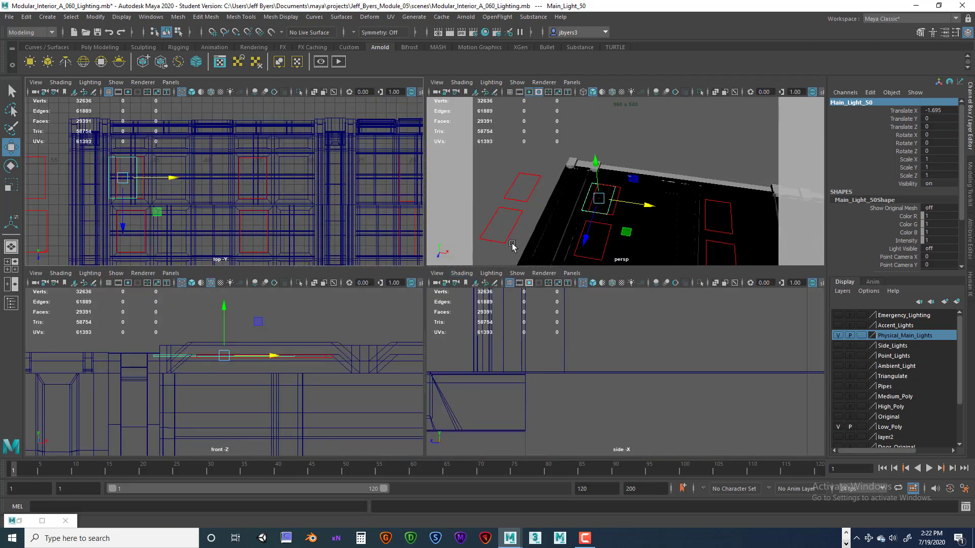
pyautogui.keyDown('alt'); pyautogui.moveTo(584, 232); pyautogui.dragTo(631, 196); pyautogui.keyUp('alt')
pyautogui.press('space')
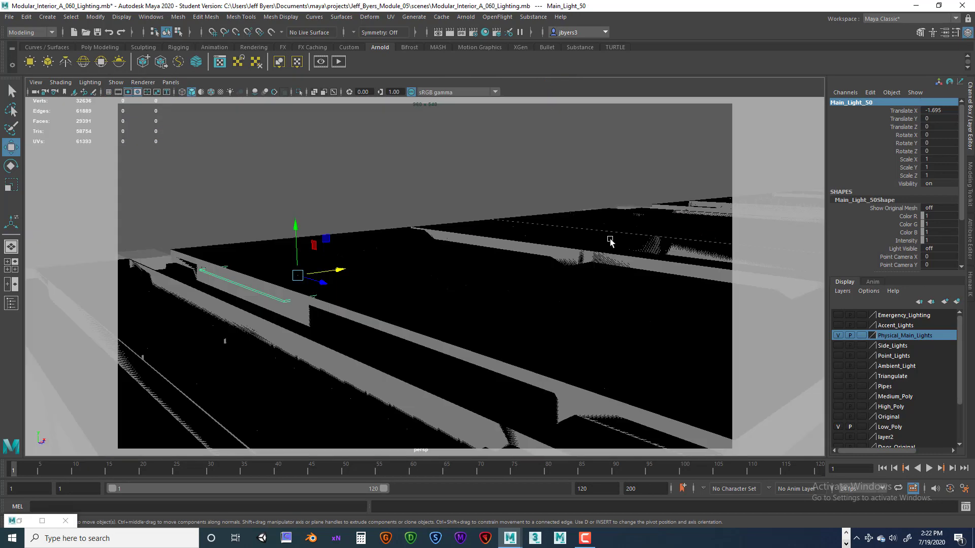
pyautogui.keyDown('alt'); pyautogui.moveTo(609, 244); pyautogui.dragTo(581, 251); pyautogui.keyUp('alt')
pyautogui.press('space')
pyautogui.press('space')
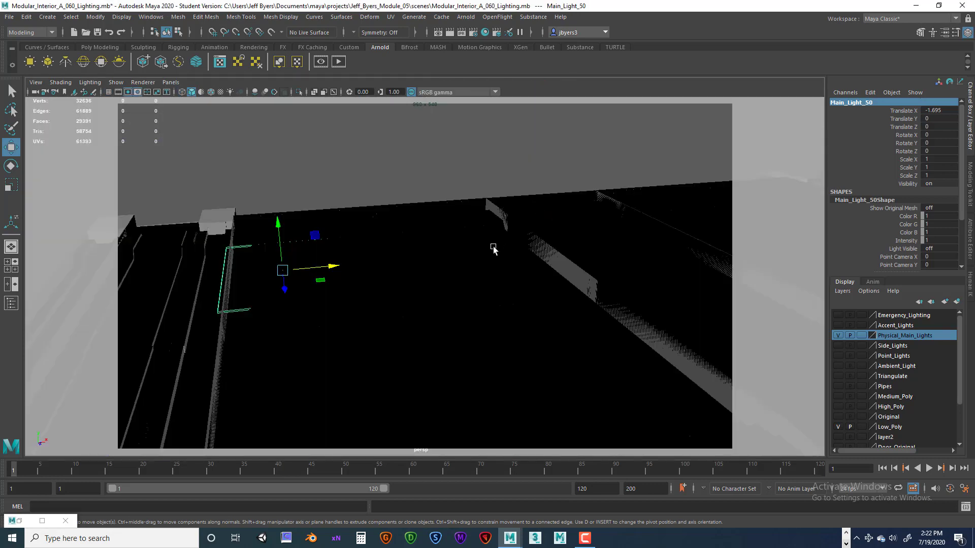
pyautogui.press('space')
pyautogui.press('space')
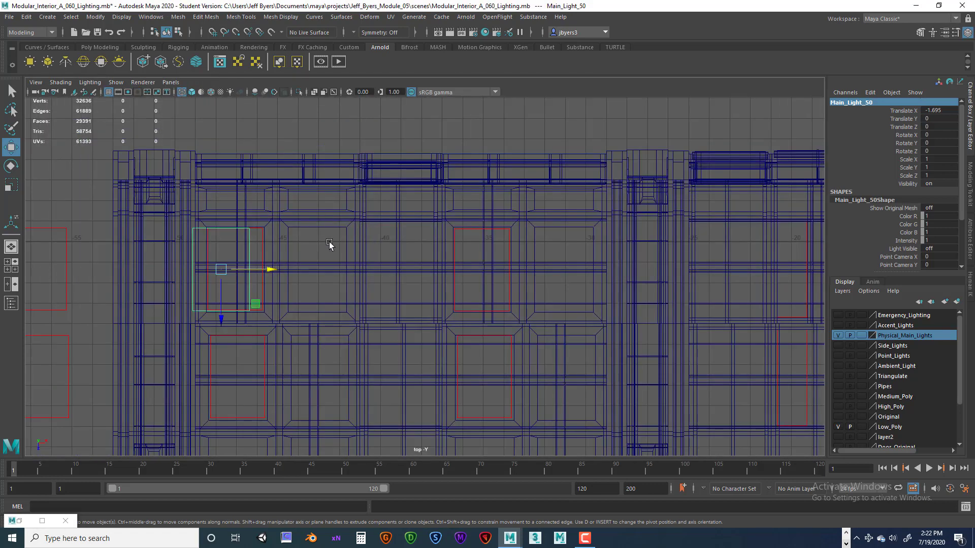
# Create one copy of Main_Light_50 using Duplicate Special with its input graph duplicated, and move the copy along X.
pyautogui.keyDown('alt'); pyautogui.moveTo(329, 244); pyautogui.dragTo(432, 232, button='middle'); pyautogui.keyUp('alt')
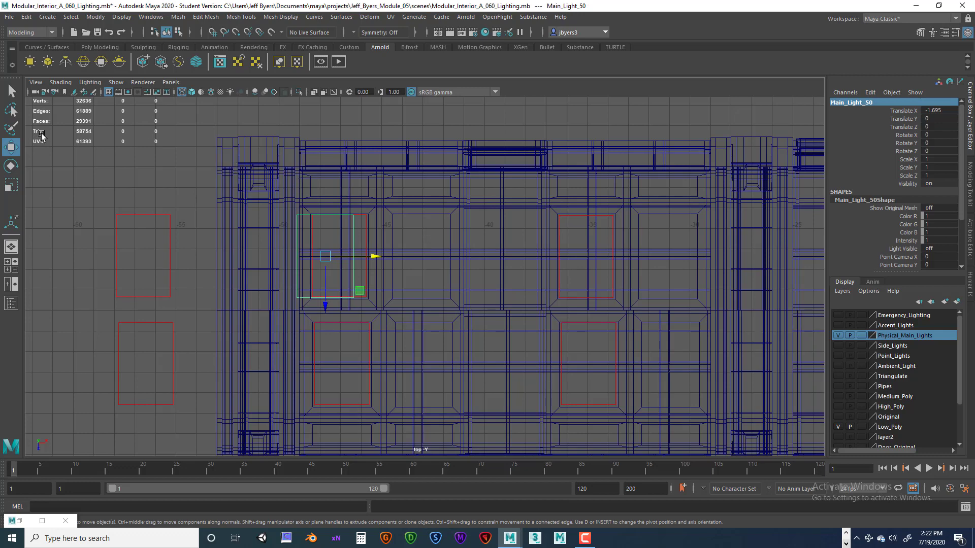
pyautogui.click(26, 16)
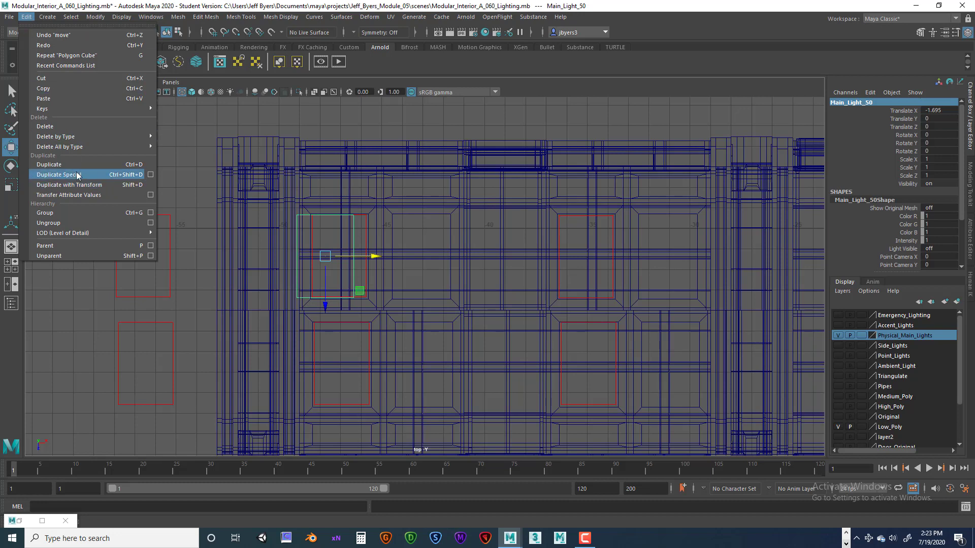
pyautogui.click(151, 175)
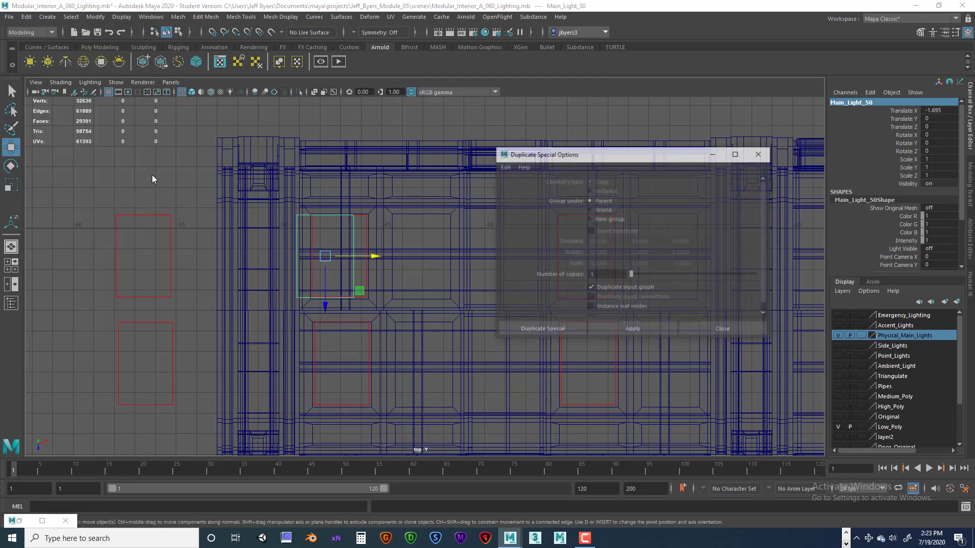
pyautogui.moveTo(623, 156); pyautogui.dragTo(603, 152)
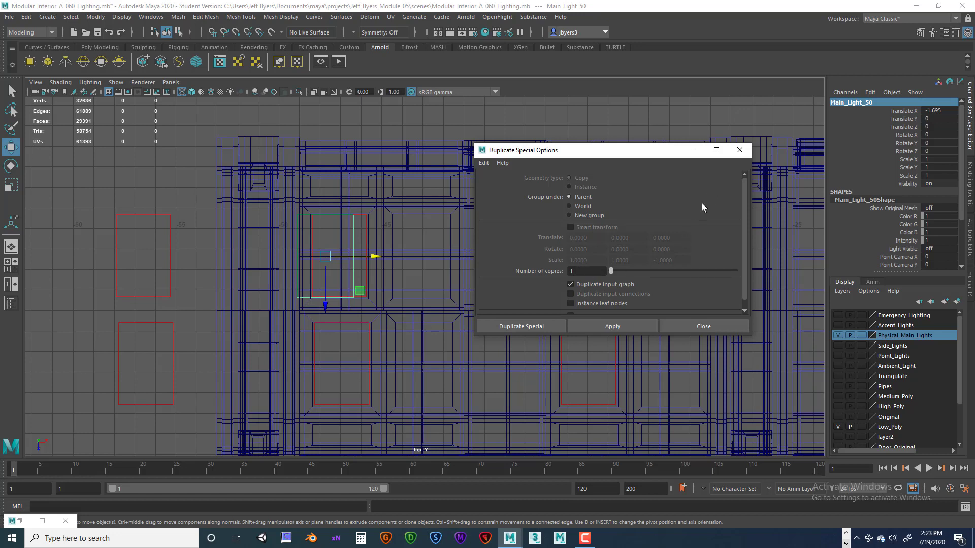
pyautogui.scroll(-1, 675, 236)
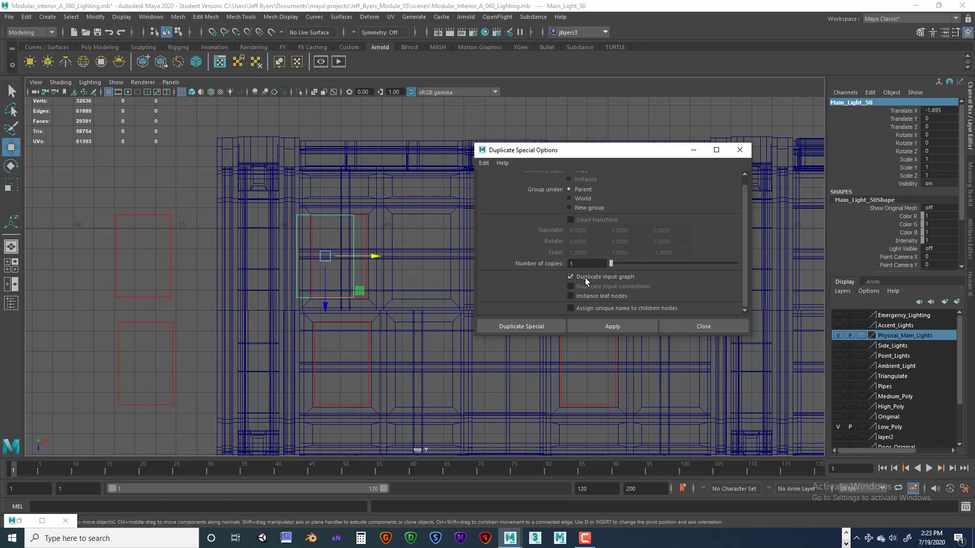
pyautogui.click(534, 326)
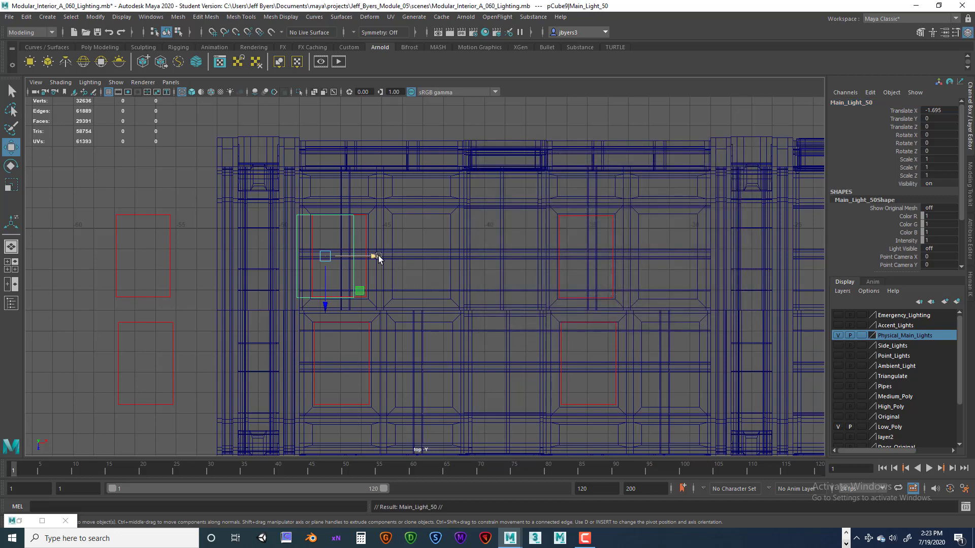
pyautogui.moveTo(376, 257); pyautogui.dragTo(433, 260)
pyautogui.moveTo(530, 262)
pyautogui.mouseDown()
pyautogui.moveTo(638, 263)
pyautogui.moveTo(540, 273)
pyautogui.mouseUp()
# Delete the duplicated mesh light and the original Main_Light_50.
pyautogui.press('Delete')
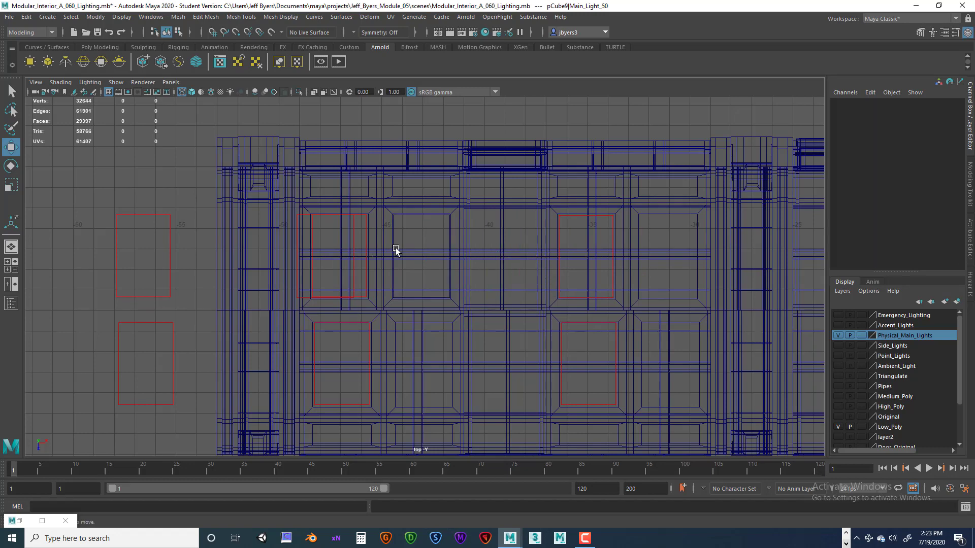
pyautogui.click(353, 239)
pyautogui.press('Delete')
# Select the Main_Light_05 mesh light in the first corridor module in the top view.
pyautogui.scroll(-5, 522, 250)
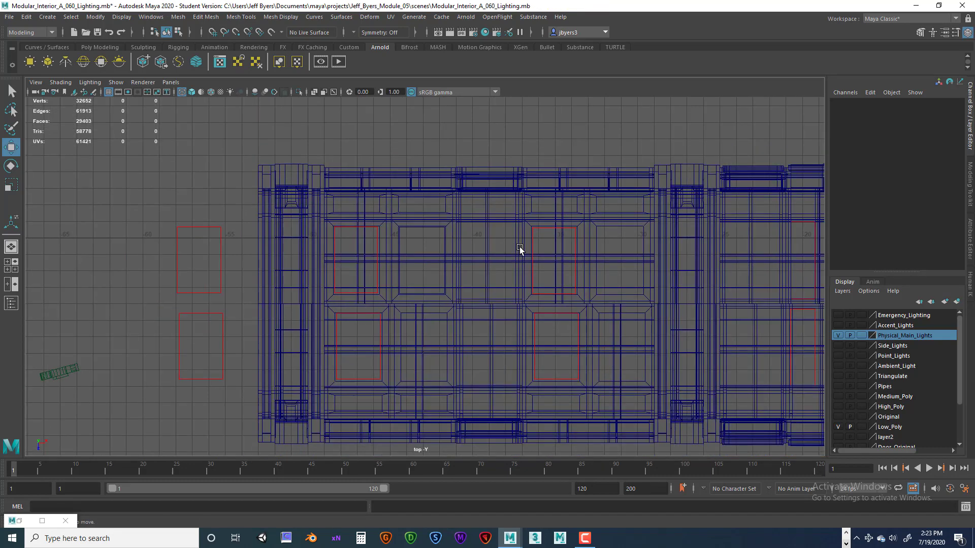
pyautogui.keyDown('alt'); pyautogui.moveTo(631, 268); pyautogui.dragTo(536, 262, button='middle'); pyautogui.keyUp('alt')
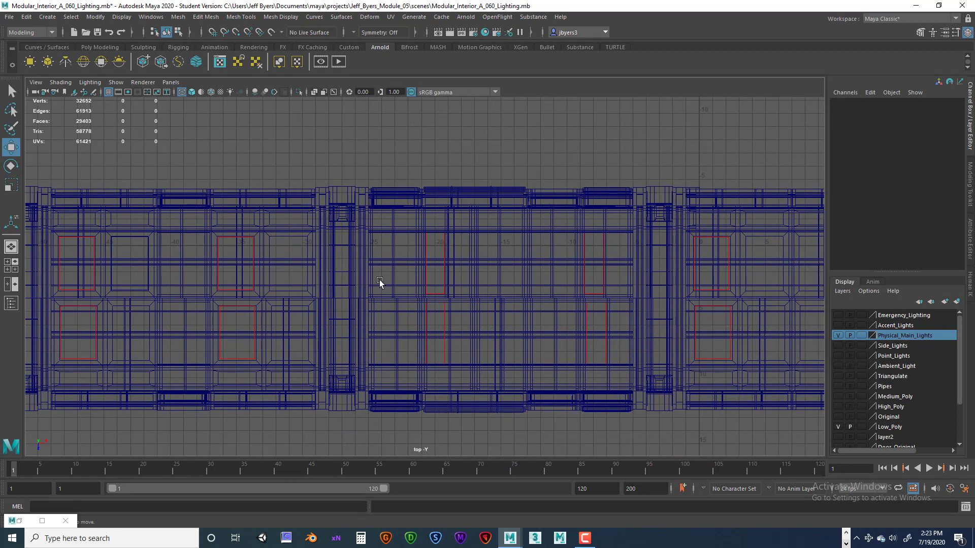
pyautogui.keyDown('alt'); pyautogui.moveTo(357, 263); pyautogui.dragTo(457, 261, button='middle'); pyautogui.keyUp('alt')
pyautogui.click(386, 258)
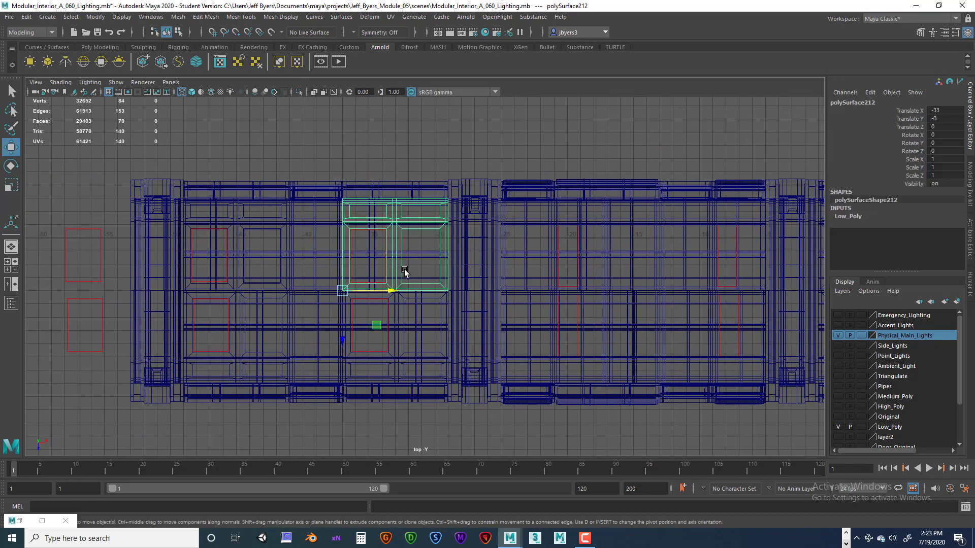
pyautogui.scroll(3, 365, 269)
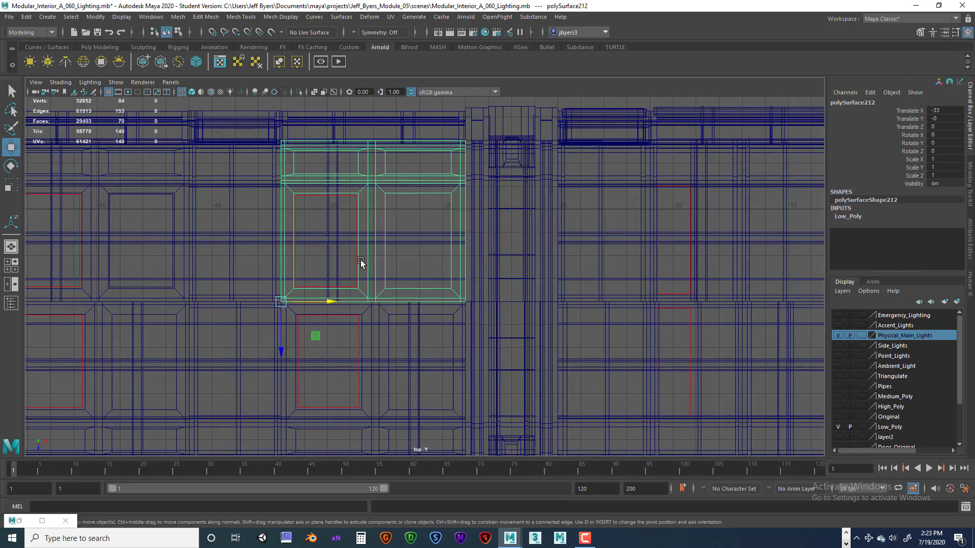
pyautogui.click(350, 198)
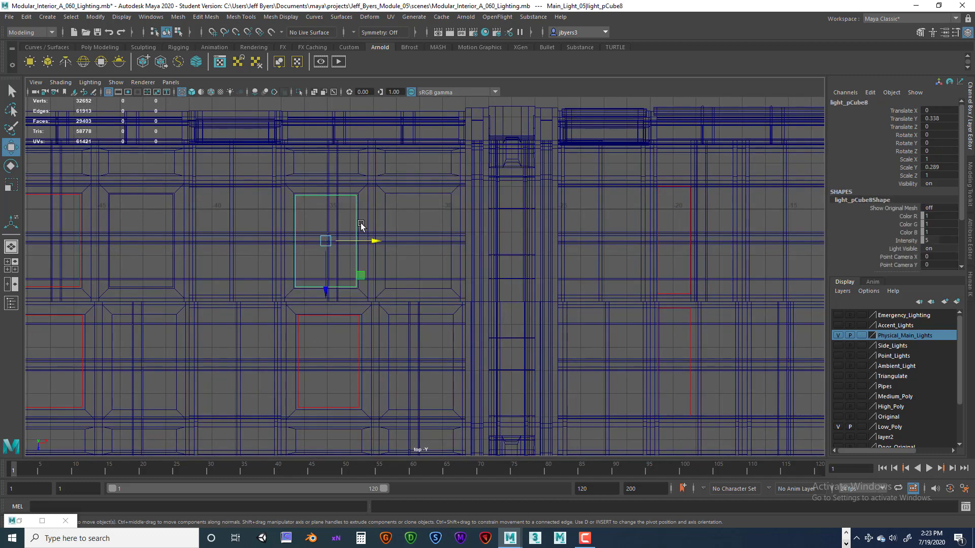
# Examine in the perspective view how the Main_Light_05 mesh sits inside its ceiling recess.
pyautogui.press('space')
pyautogui.press('space')
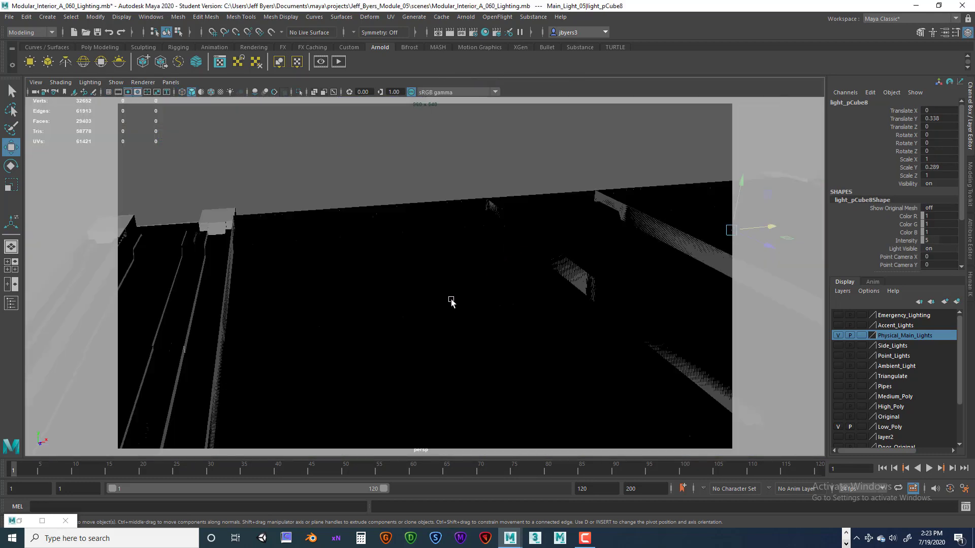
pyautogui.keyDown('alt'); pyautogui.moveTo(452, 306); pyautogui.dragTo(492, 289); pyautogui.keyUp('alt')
pyautogui.press('f')
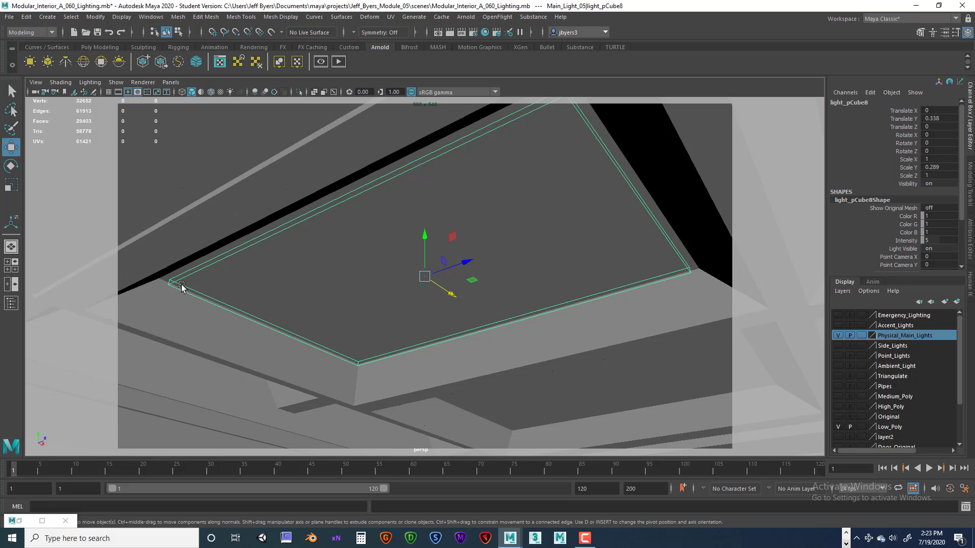
pyautogui.keyDown('alt'); pyautogui.moveTo(416, 322); pyautogui.dragTo(333, 202); pyautogui.keyUp('alt')
pyautogui.keyDown('alt'); pyautogui.moveTo(485, 246); pyautogui.dragTo(442, 223); pyautogui.keyUp('alt')
# Inspect the ceiling mesh lights down the corridor in perspective one by one, including Main_Light_07, Main_Light_09 and Main_Light_13.
pyautogui.click(437, 186)
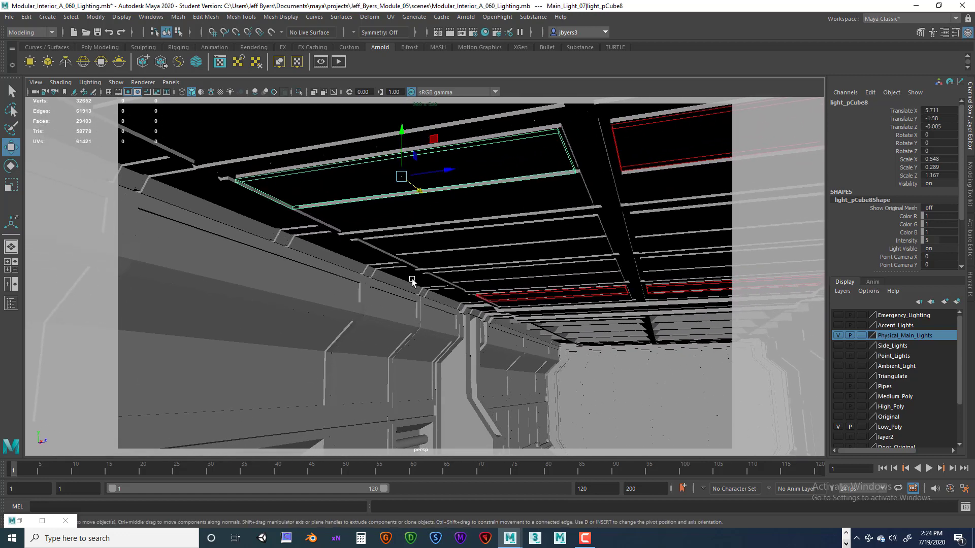
pyautogui.keyDown('alt'); pyautogui.moveTo(528, 278); pyautogui.dragTo(461, 275); pyautogui.keyUp('alt')
pyautogui.keyDown('alt'); pyautogui.moveTo(461, 275); pyautogui.dragTo(523, 315, button='right'); pyautogui.keyUp('alt')
pyautogui.keyDown('alt'); pyautogui.moveTo(523, 315); pyautogui.dragTo(354, 203, button='middle'); pyautogui.keyUp('alt')
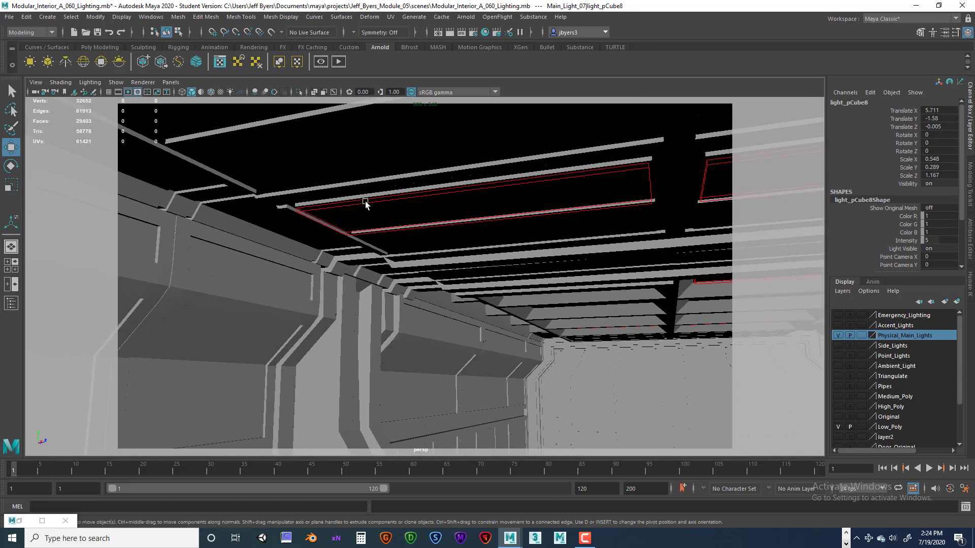
pyautogui.click(366, 203)
pyautogui.keyDown('alt'); pyautogui.moveTo(508, 244); pyautogui.dragTo(346, 229, button='middle'); pyautogui.keyUp('alt')
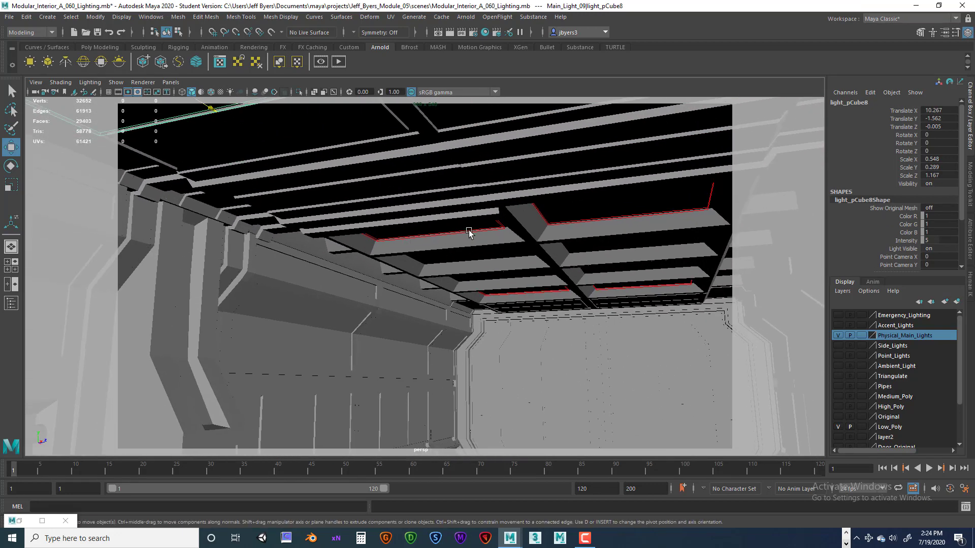
pyautogui.click(502, 227)
pyautogui.keyDown('alt'); pyautogui.moveTo(522, 283); pyautogui.dragTo(477, 207, button='middle'); pyautogui.keyUp('alt')
pyautogui.click(548, 260)
pyautogui.scroll(-4, 546, 265)
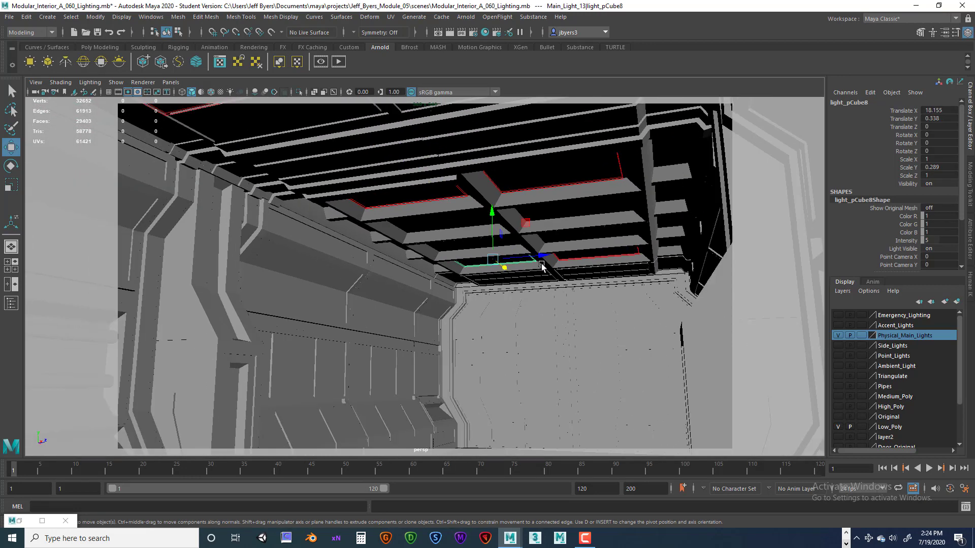
# Examine the whole corridor from outside, including the overall layout of the main lights in the top view.
pyautogui.keyDown('alt'); pyautogui.moveTo(458, 255); pyautogui.dragTo(514, 307, button='middle'); pyautogui.keyUp('alt')
pyautogui.keyDown('alt'); pyautogui.moveTo(514, 308); pyautogui.dragTo(500, 348); pyautogui.keyUp('alt')
pyautogui.press('space')
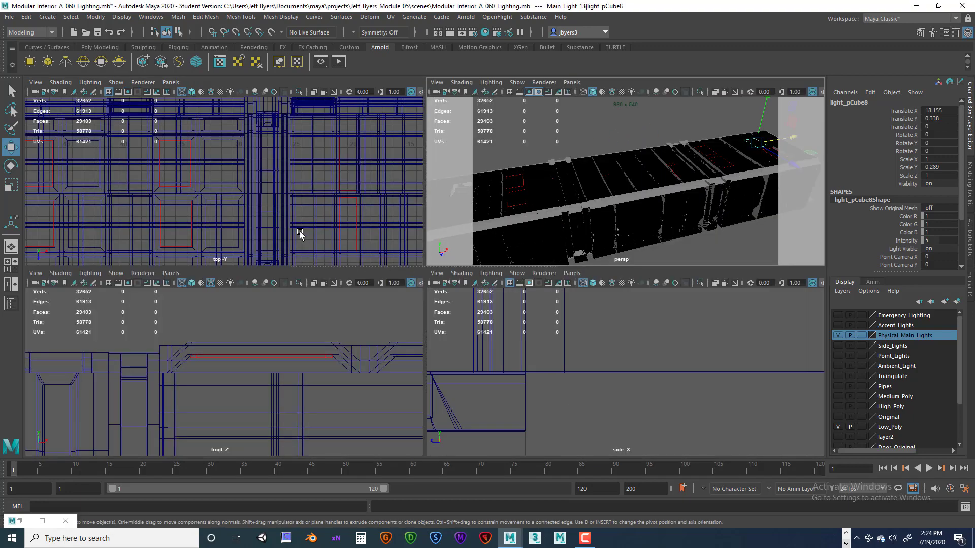
pyautogui.press('space')
pyautogui.scroll(-8, 365, 202)
pyautogui.keyDown('alt'); pyautogui.moveTo(531, 276); pyautogui.dragTo(428, 263, button='middle'); pyautogui.keyUp('alt')
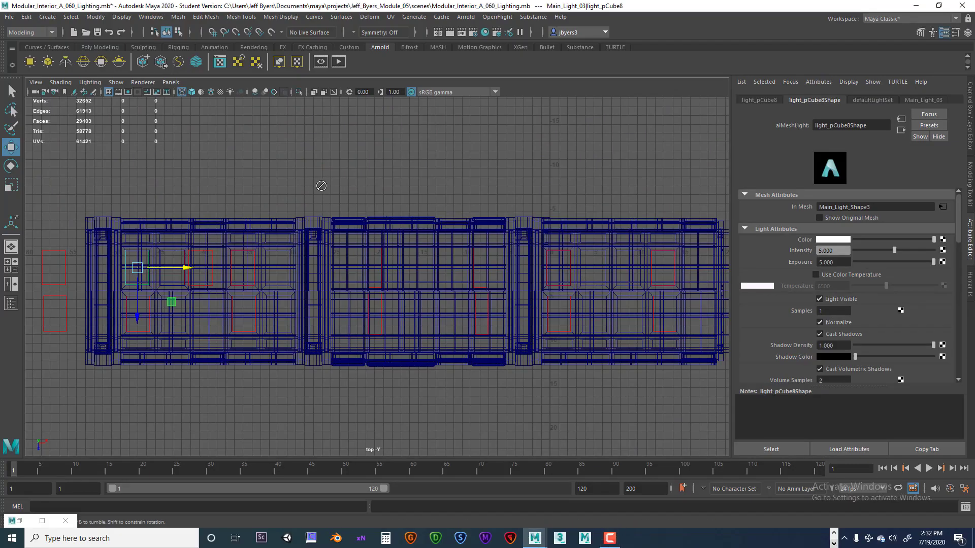
# Delete the Main_Light_50 mesh light under pCube8 in the first module's ceiling in the top view.
pyautogui.keyDown('alt'); pyautogui.moveTo(283, 176); pyautogui.dragTo(429, 177, button='middle'); pyautogui.keyUp('alt')
pyautogui.scroll(5, 392, 178)
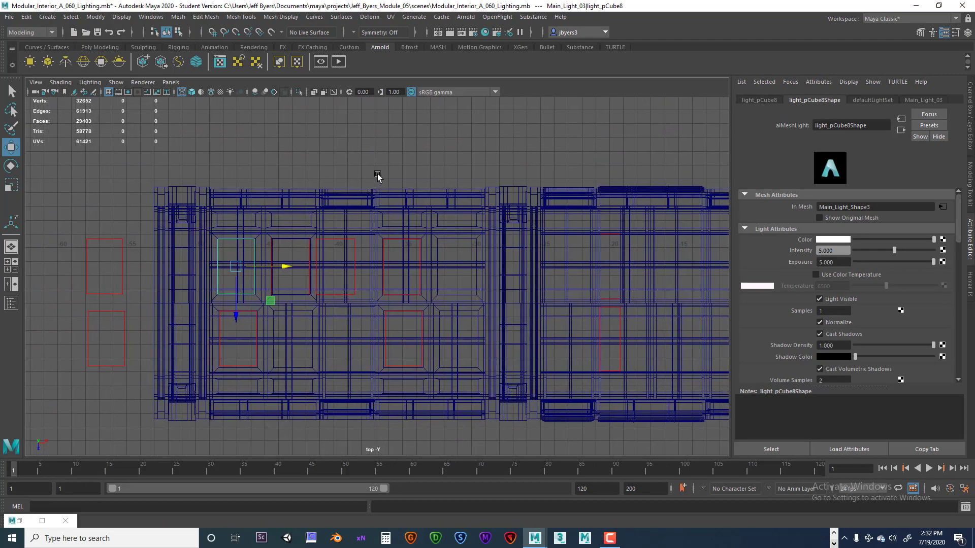
pyautogui.scroll(4, 385, 178)
pyautogui.click(378, 235)
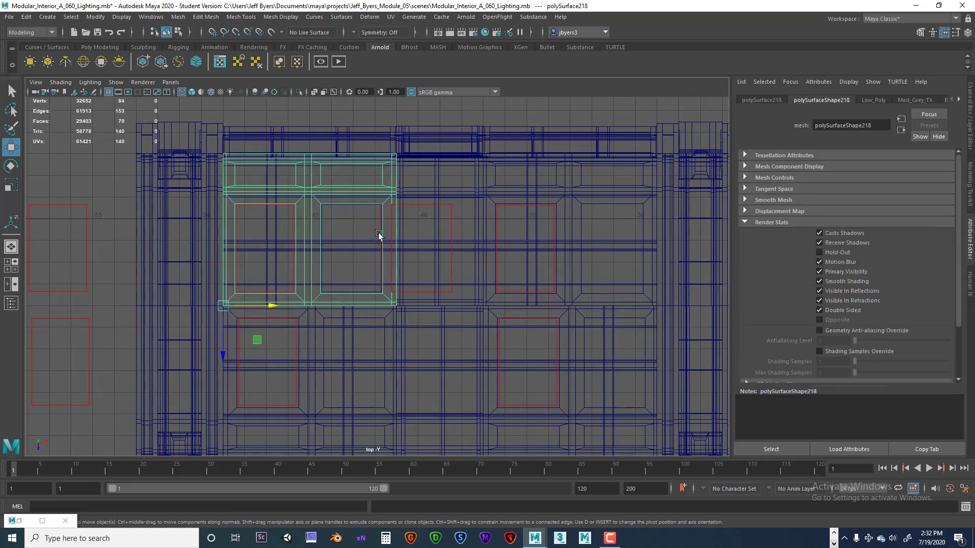
pyautogui.click(378, 231)
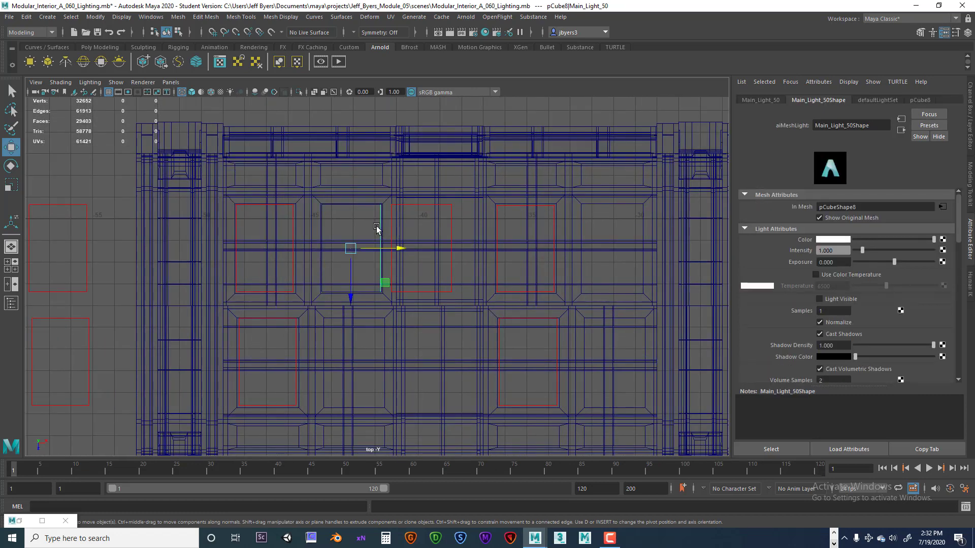
pyautogui.press('Delete')
pyautogui.click(295, 206)
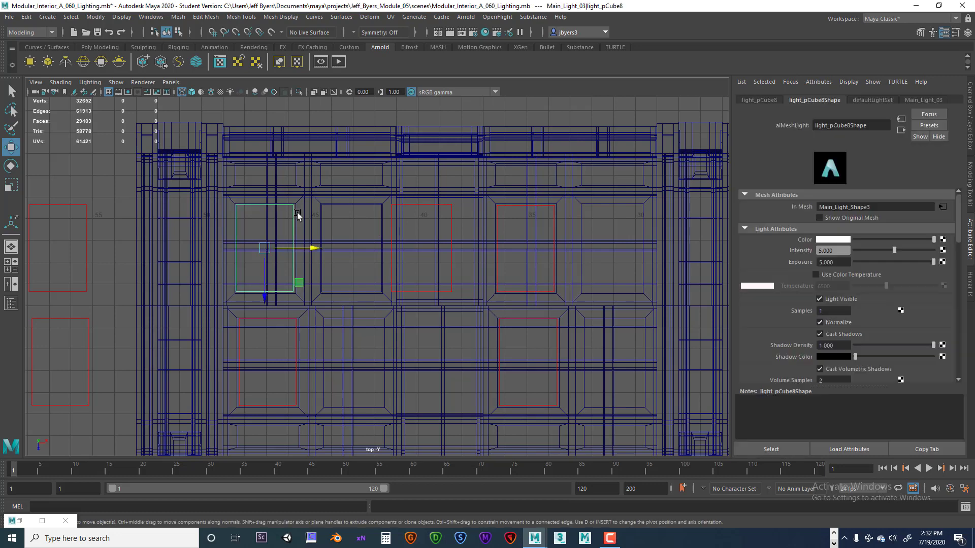
pyautogui.scroll(-3, 297, 212)
pyautogui.scroll(4, 465, 231)
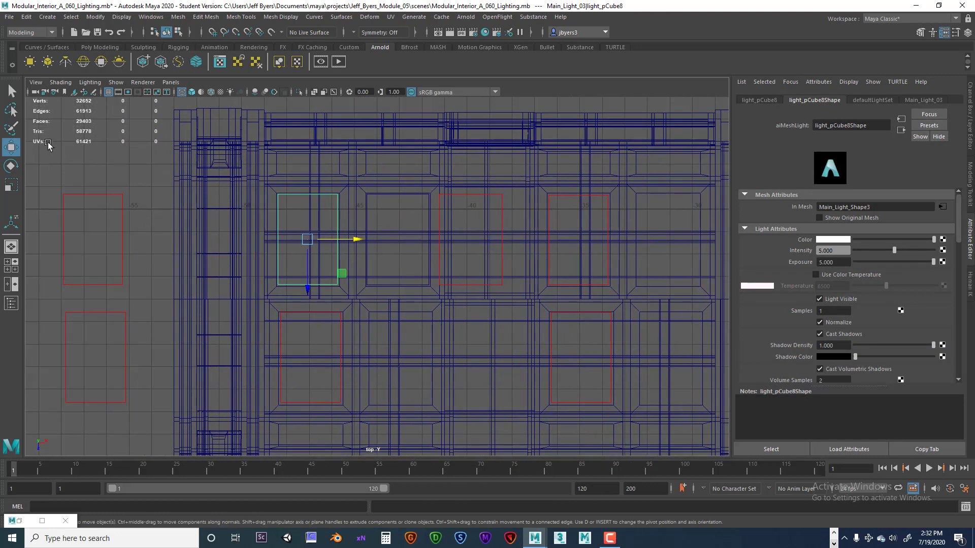
pyautogui.press('q')
pyautogui.click(122, 216)
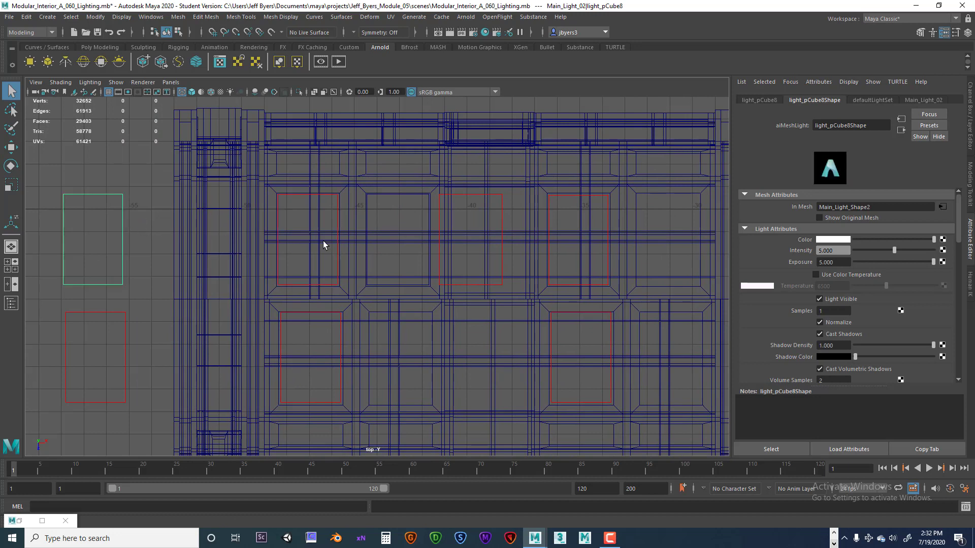
pyautogui.click(337, 214)
pyautogui.click(439, 199)
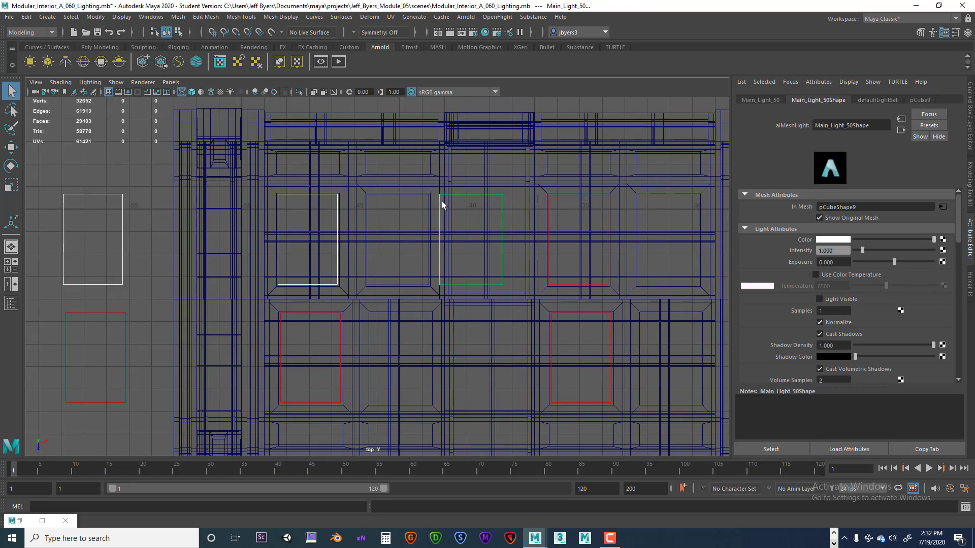
# Delete the remaining Main_Light_50 mesh light that sits between the ceiling recesses of the first module.
pyautogui.scroll(-4, 508, 230)
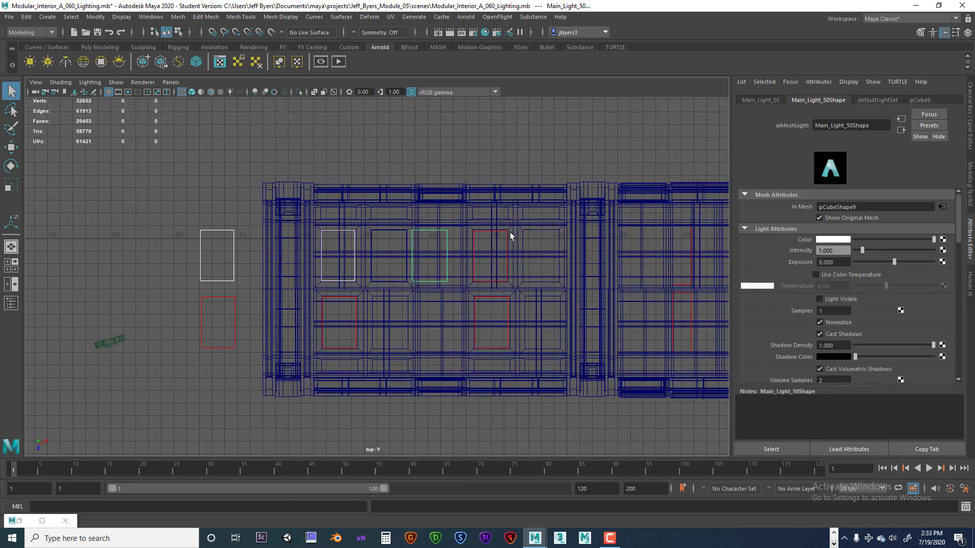
pyautogui.scroll(-3, 510, 233)
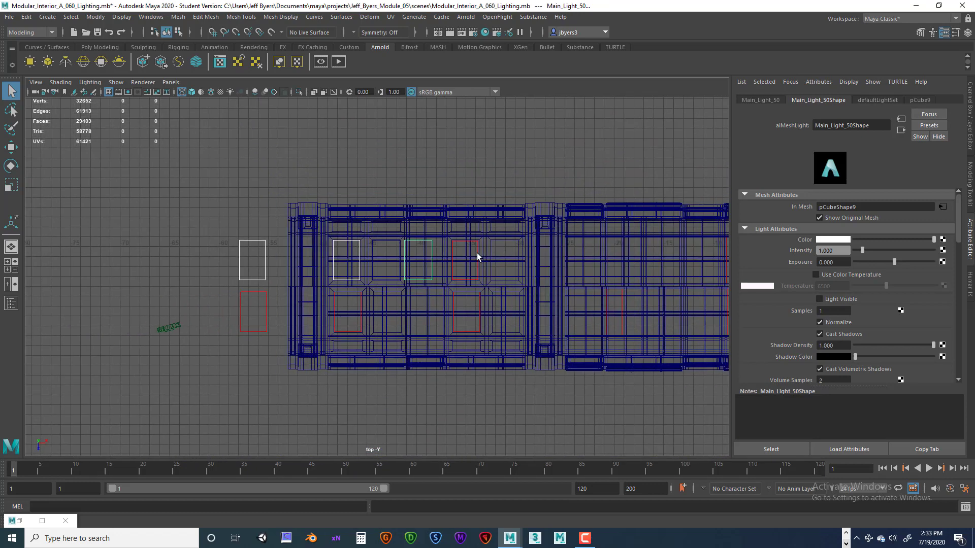
pyautogui.click(431, 248)
pyautogui.press('Delete')
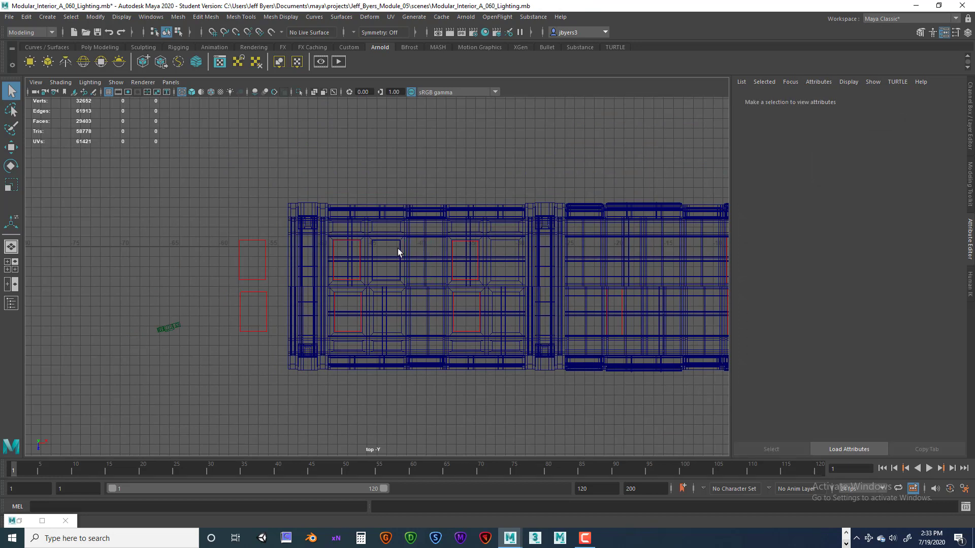
# Select Main_Light_02, Main_Light_03 and Main_Light_05 together in the top view, without the ceiling panel geometry.
pyautogui.click(359, 245)
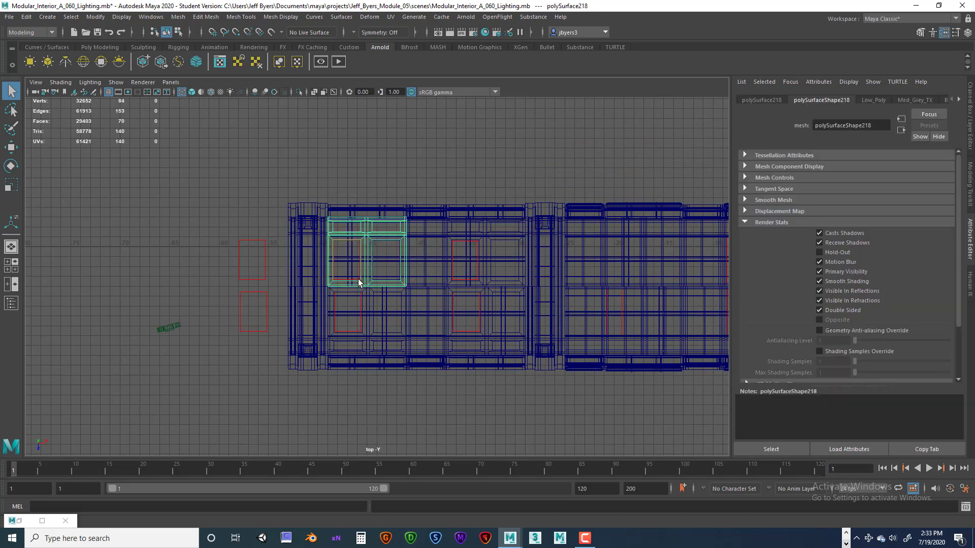
pyautogui.scroll(3, 344, 277)
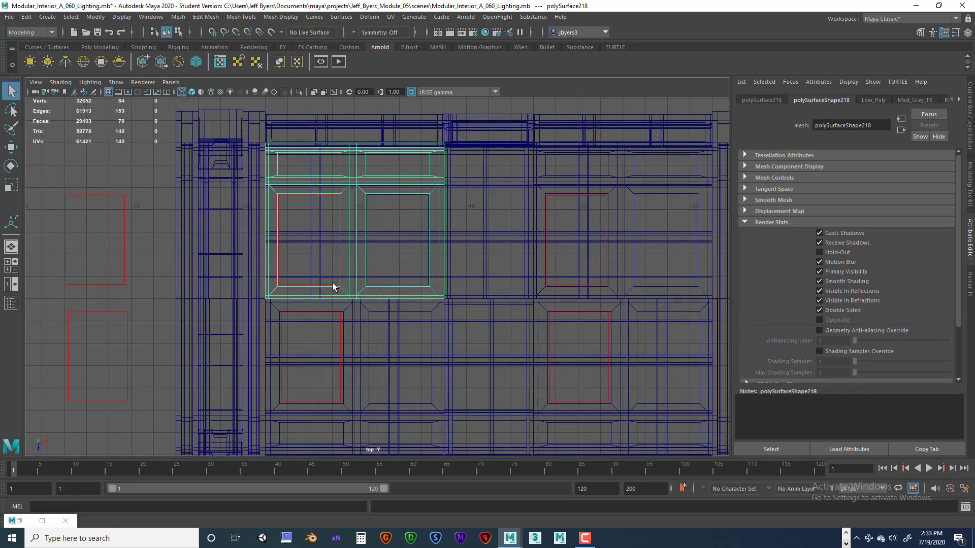
pyautogui.click(333, 284)
pyautogui.click(122, 266)
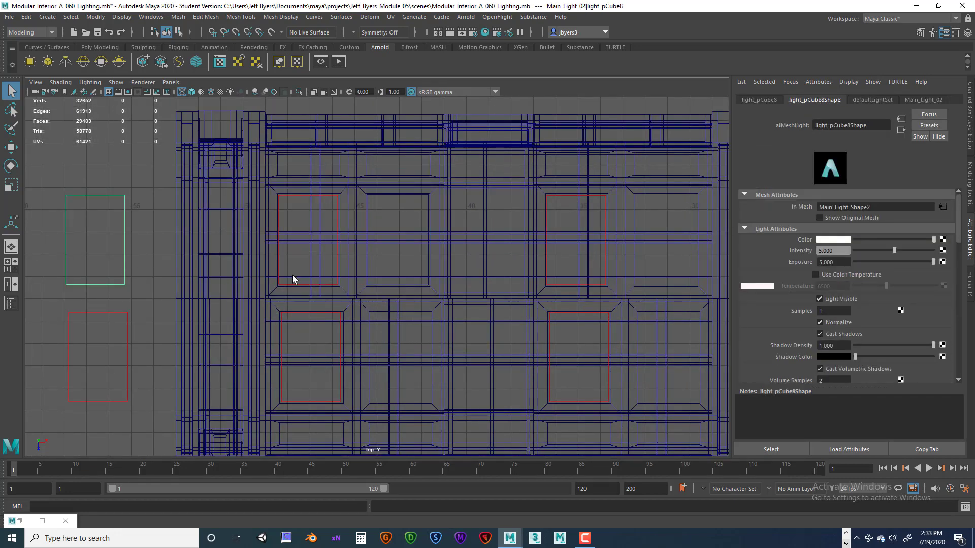
pyautogui.keyDown('shift'); pyautogui.click(338, 278); pyautogui.keyUp('shift')
pyautogui.keyDown('shift'); pyautogui.click(320, 283); pyautogui.keyUp('shift')
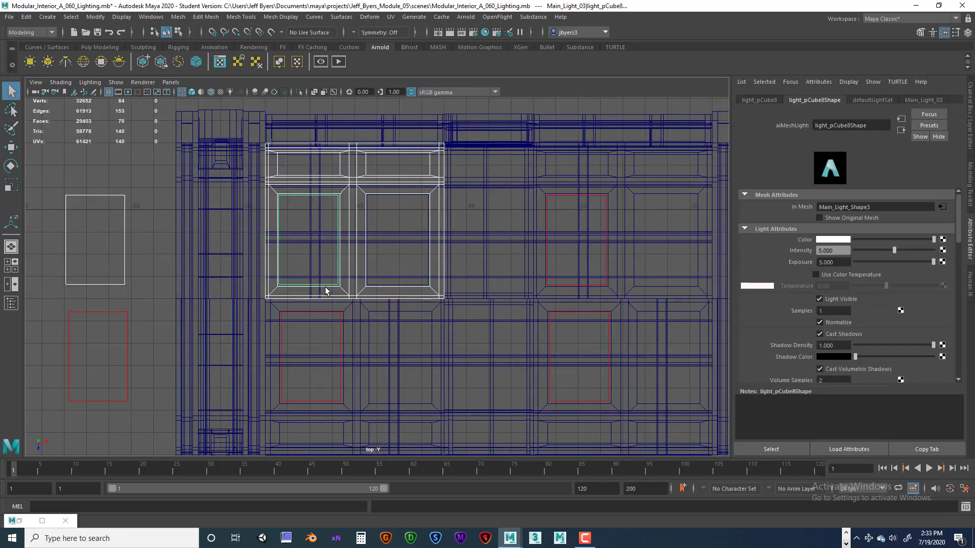
pyautogui.keyDown('shift'); pyautogui.click(361, 296); pyautogui.keyUp('shift')
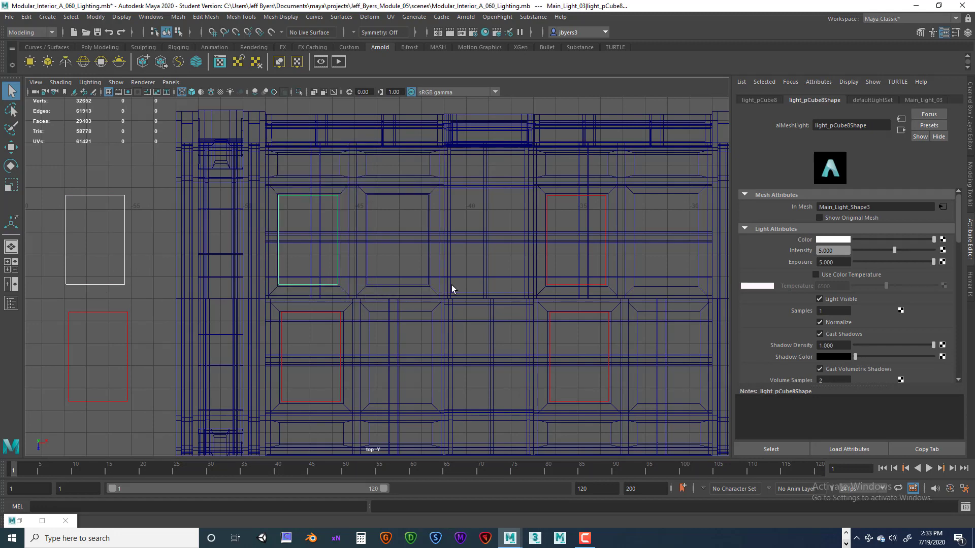
pyautogui.keyDown('shift'); pyautogui.click(549, 281); pyautogui.keyUp('shift')
# Add Main_Light_07 and Main_Light_09 in the middle module to the selection, leaving out the surrounding ceiling geometry.
pyautogui.keyDown('alt'); pyautogui.moveTo(554, 270); pyautogui.dragTo(366, 297, button='middle'); pyautogui.keyUp('alt')
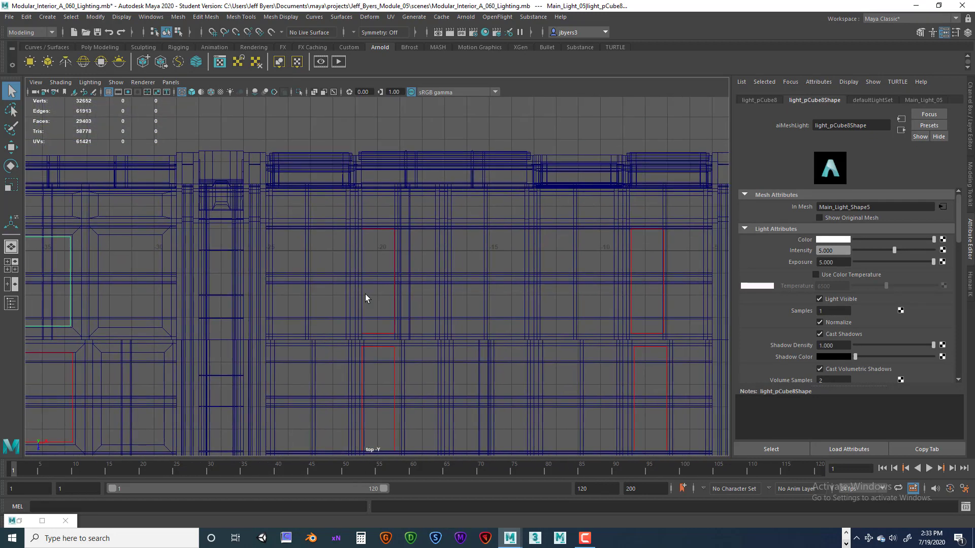
pyautogui.click(393, 261)
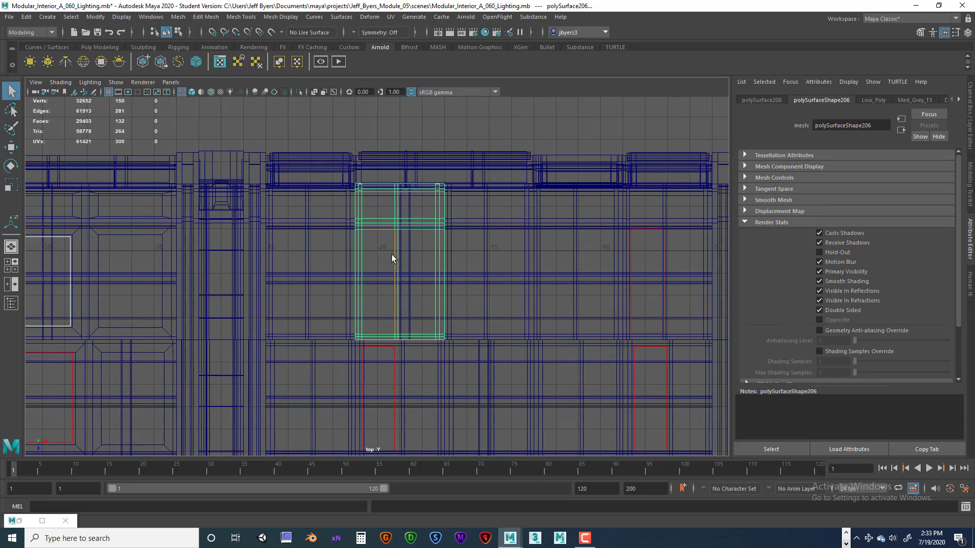
pyautogui.keyDown('shift'); pyautogui.moveTo(390, 230); pyautogui.dragTo(401, 226); pyautogui.keyUp('shift')
pyautogui.keyDown('shift'); pyautogui.click(401, 226); pyautogui.keyUp('shift')
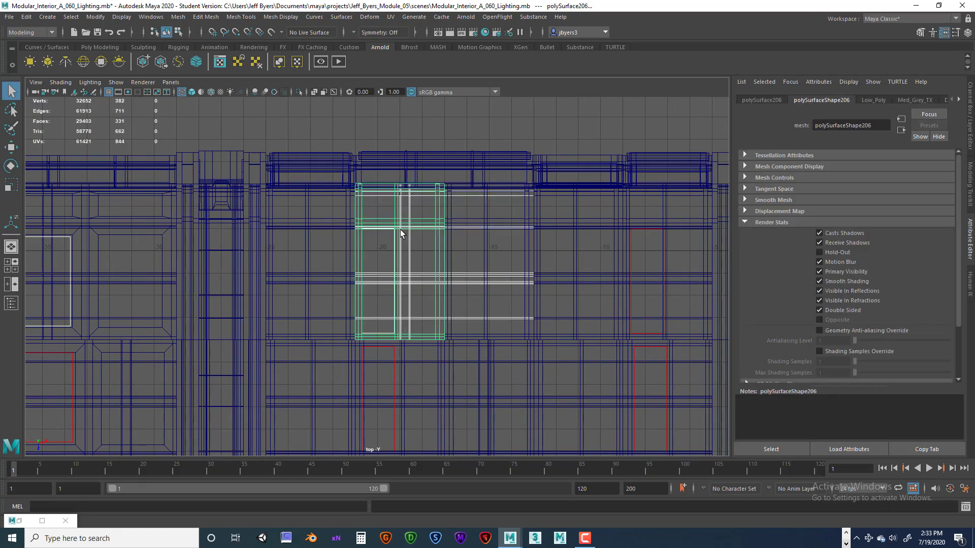
pyautogui.click(409, 216)
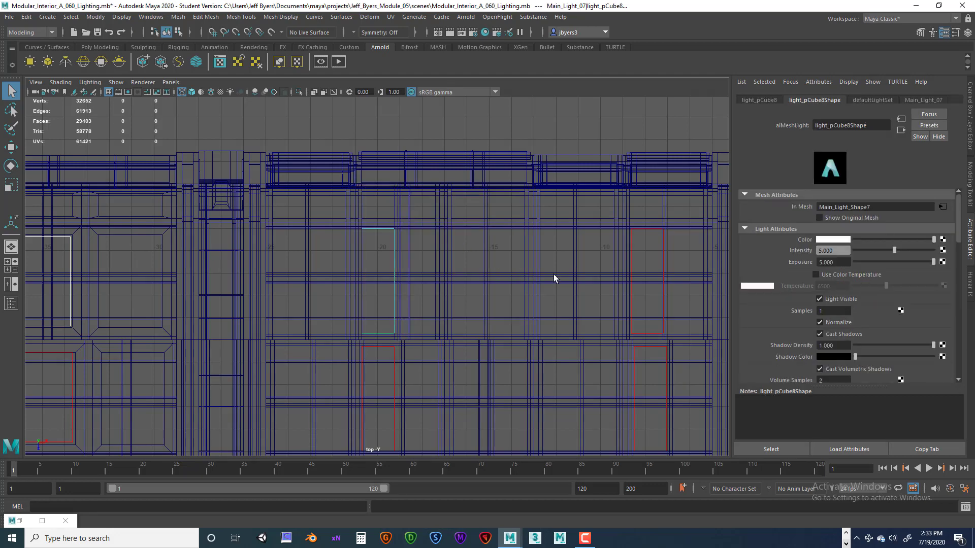
pyautogui.keyDown('alt'); pyautogui.moveTo(549, 283); pyautogui.dragTo(412, 273, button='middle'); pyautogui.keyUp('alt')
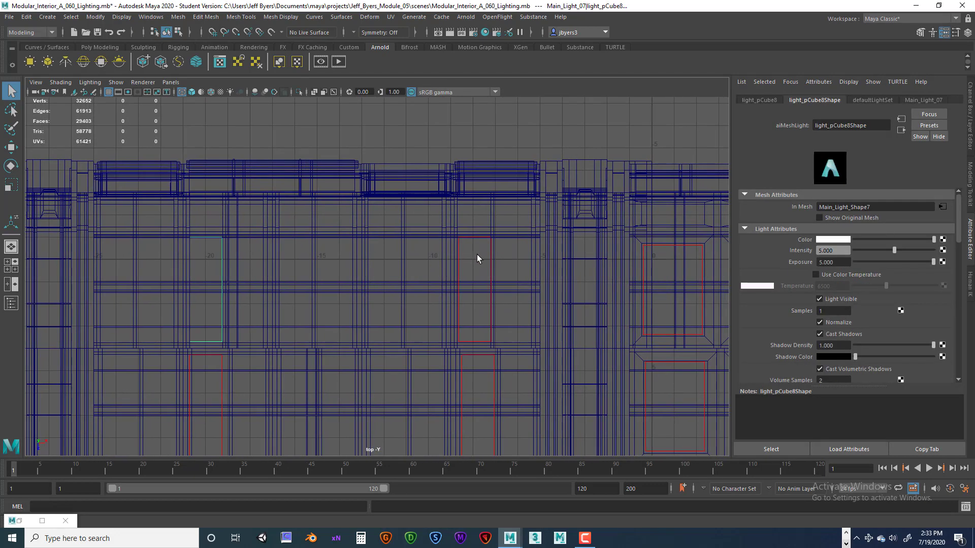
pyautogui.scroll(3, 486, 255)
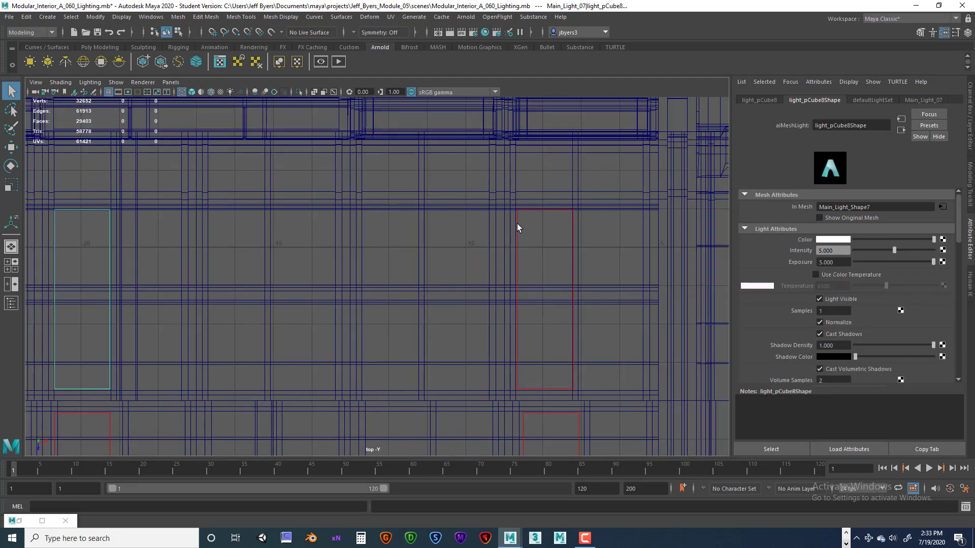
pyautogui.click(517, 222)
pyautogui.click(517, 211)
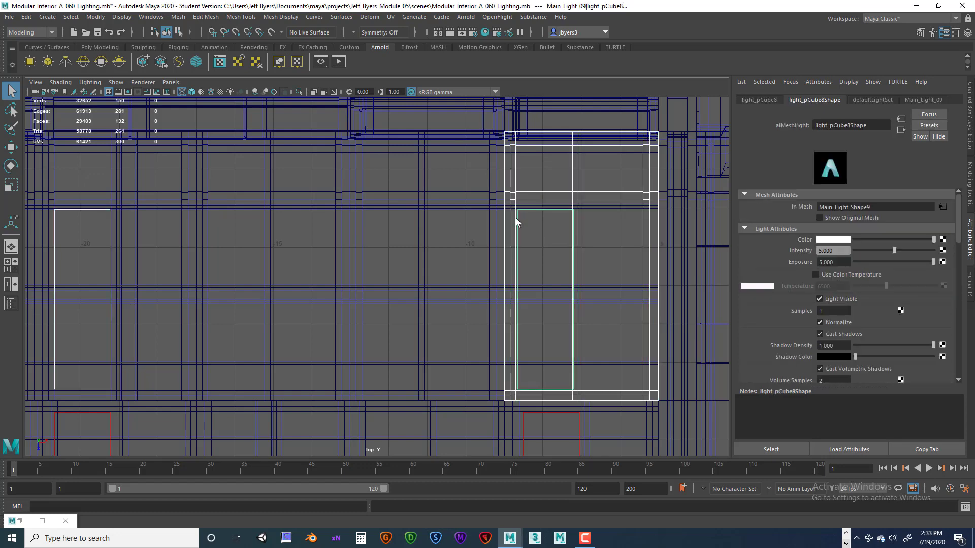
# Add Main_Light_11 and Main_Light_13 in the last module to the selection.
pyautogui.scroll(-2, 537, 253)
pyautogui.keyDown('alt'); pyautogui.moveTo(540, 254); pyautogui.dragTo(279, 269, button='middle'); pyautogui.keyUp('alt')
pyautogui.scroll(2, 457, 246)
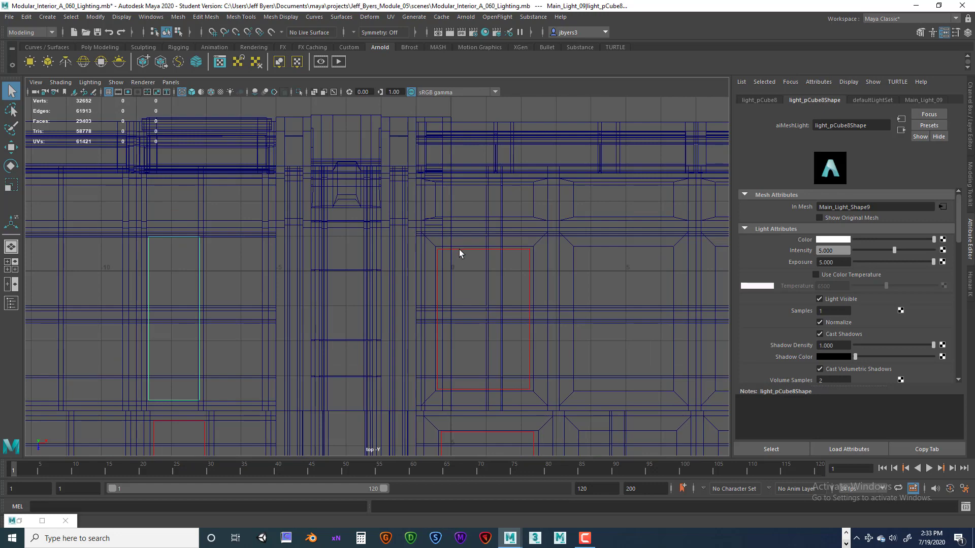
pyautogui.click(459, 248)
pyautogui.keyDown('alt'); pyautogui.moveTo(459, 249); pyautogui.dragTo(273, 254, button='middle'); pyautogui.keyUp('alt')
pyautogui.click(420, 242)
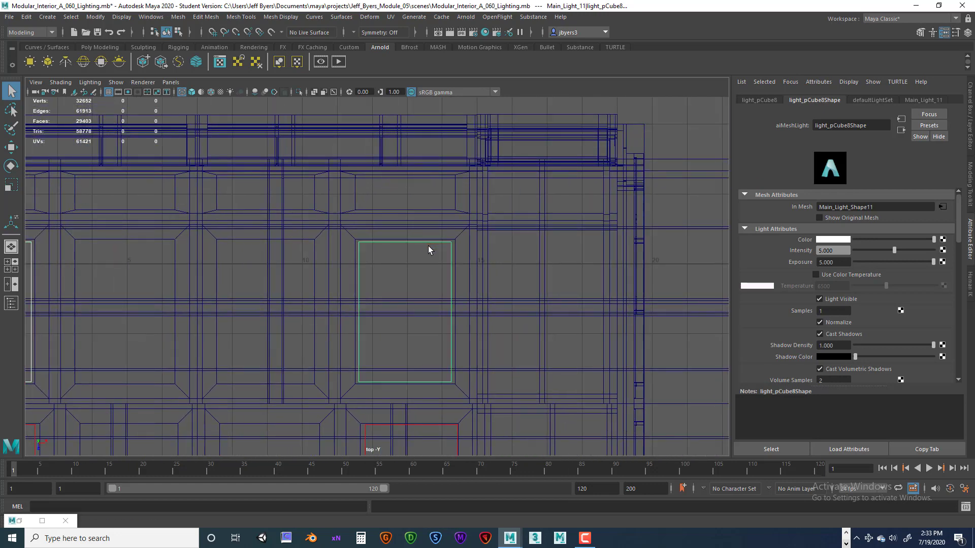
# Start duplicating the selected row of seven main lights with Duplicate Special.
pyautogui.scroll(-5, 455, 252)
pyautogui.scroll(-5, 573, 247)
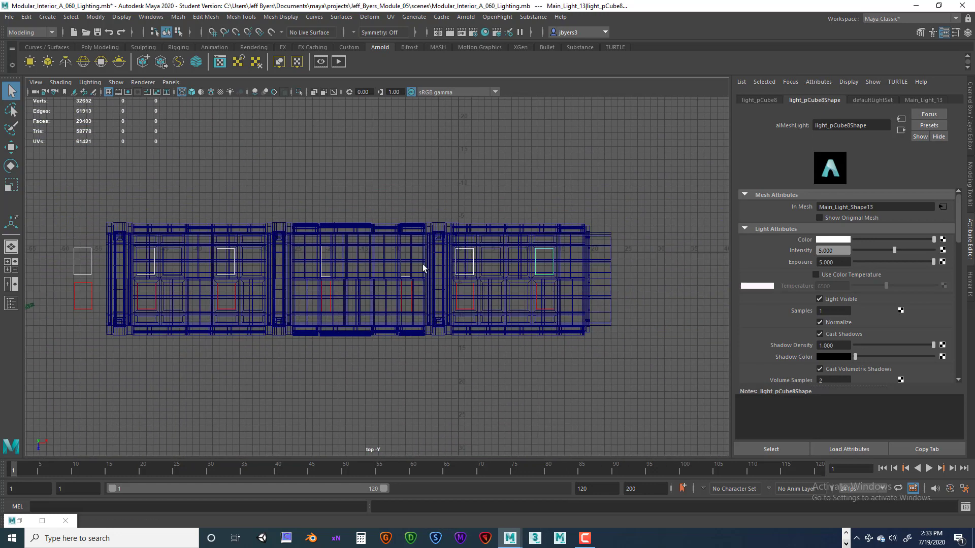
pyautogui.moveTo(412, 267)
pyautogui.keyDown('alt'); pyautogui.mouseDown(button='middle')
pyautogui.moveTo(485, 273)
pyautogui.moveTo(531, 264)
pyautogui.moveTo(422, 275)
pyautogui.mouseUp(button='middle'); pyautogui.keyUp('alt')
pyautogui.scroll(2, 492, 264)
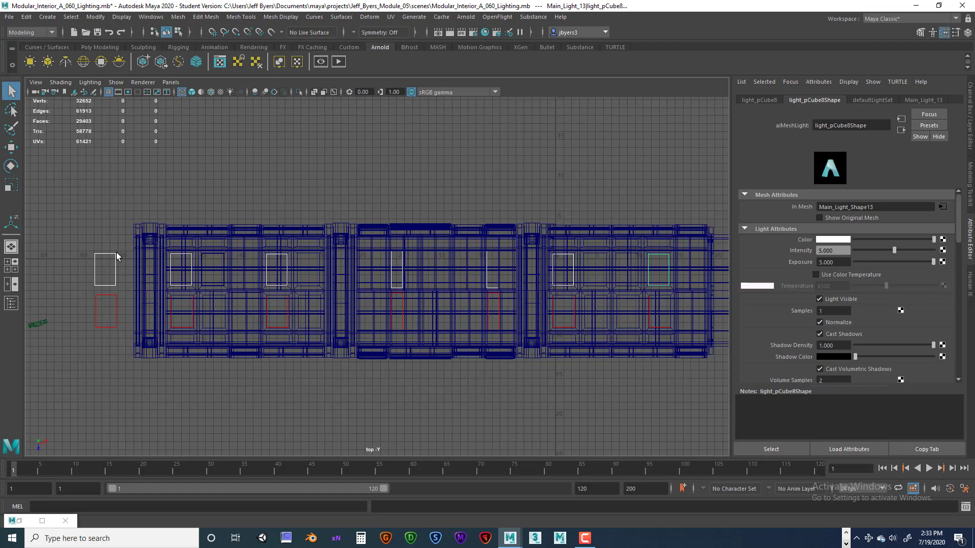
pyautogui.click(25, 18)
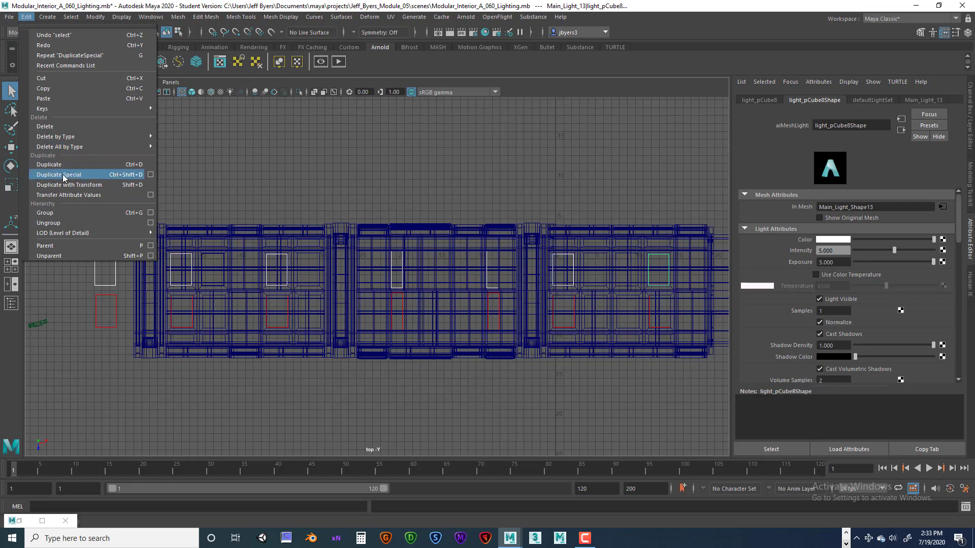
# Review the Duplicate Special options used for copying a mesh light with its input graph.
pyautogui.click(151, 174)
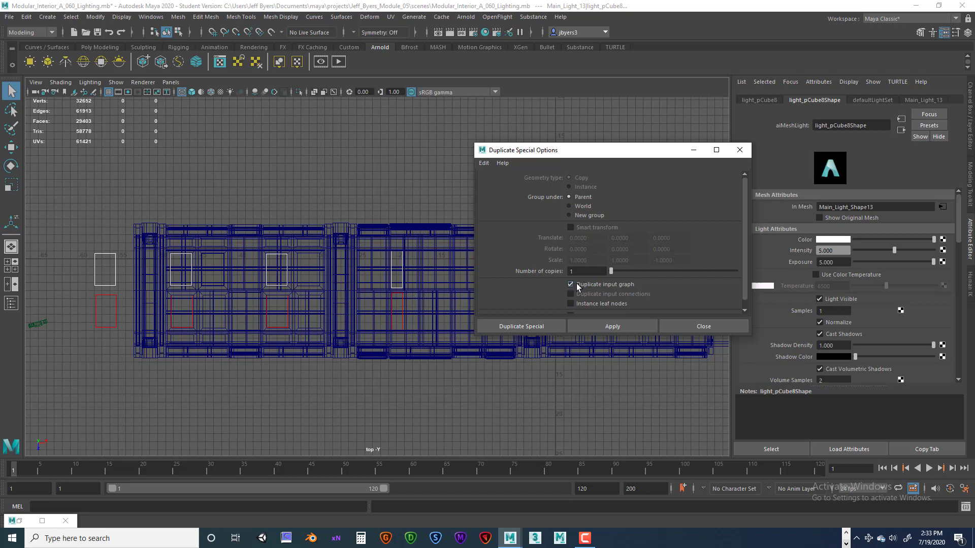
pyautogui.click(740, 150)
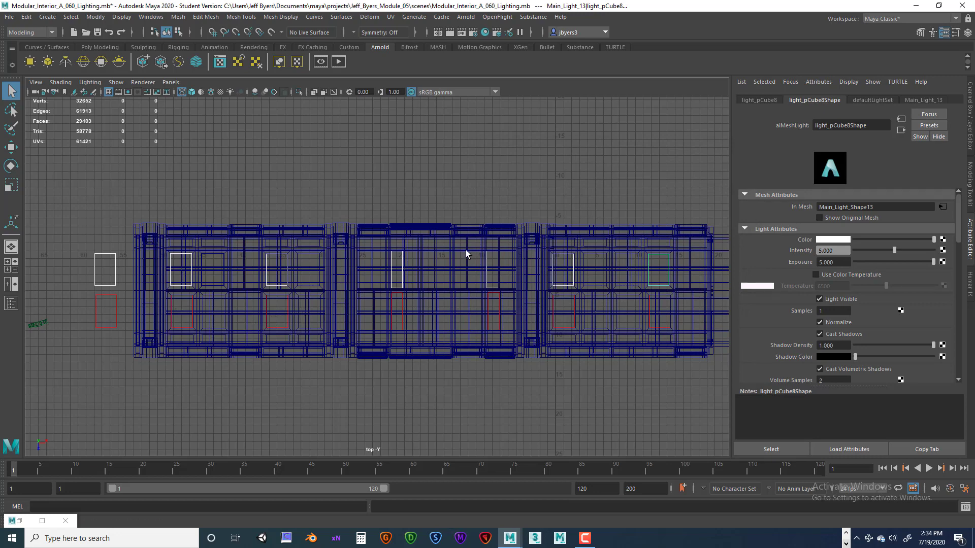
# Switch to the perspective view and inspect the mesh light in the first ceiling bay.
pyautogui.press('space')
pyautogui.press('space')
pyautogui.keyDown('alt'); pyautogui.moveTo(466, 233); pyautogui.dragTo(434, 215); pyautogui.keyUp('alt')
pyautogui.click(476, 213)
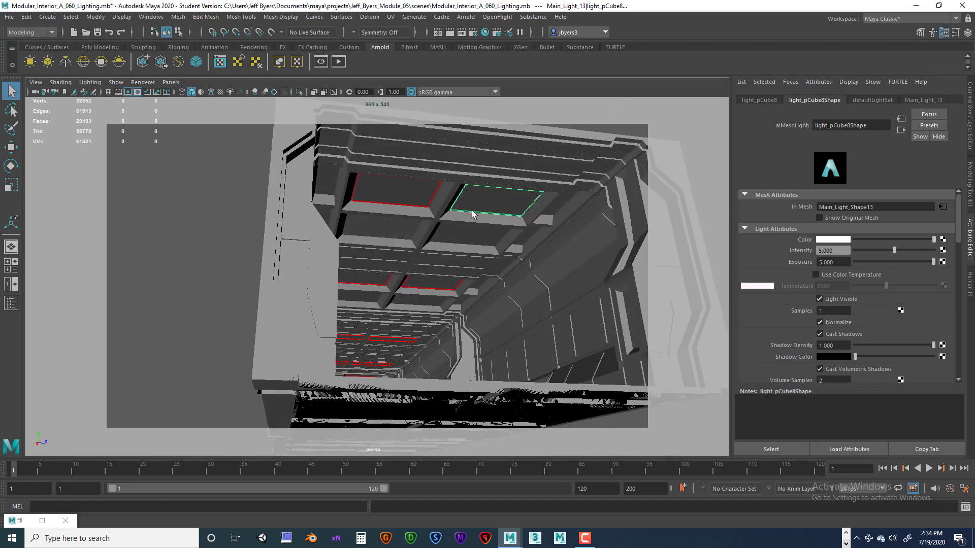
pyautogui.scroll(3, 466, 243)
pyautogui.keyDown('alt'); pyautogui.moveTo(467, 245); pyautogui.dragTo(417, 288, button='middle'); pyautogui.keyUp('alt')
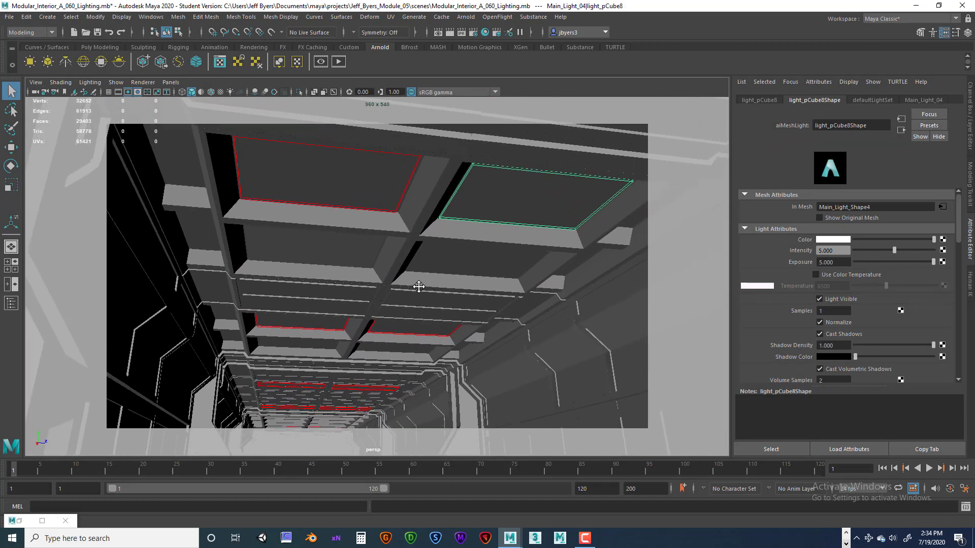
pyautogui.press('f')
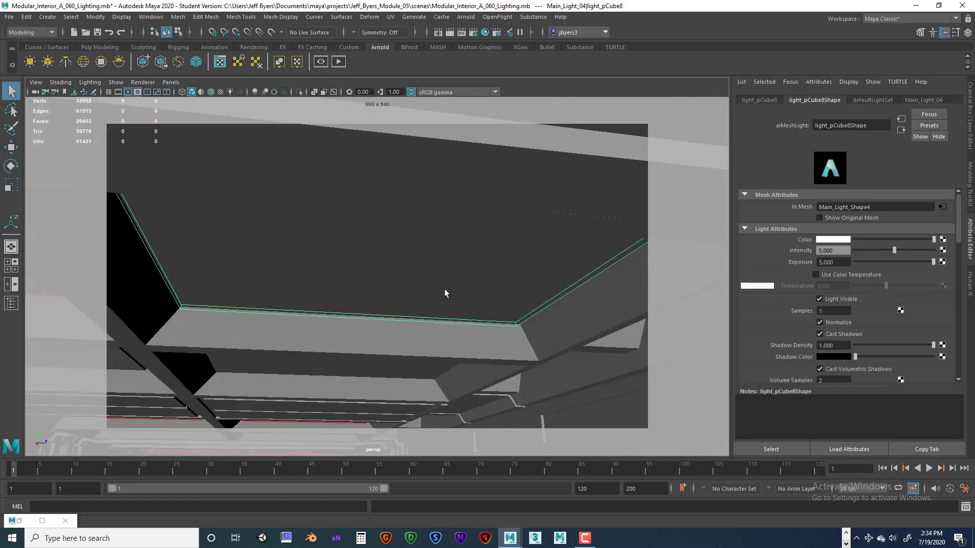
pyautogui.keyDown('alt'); pyautogui.moveTo(445, 293); pyautogui.dragTo(354, 232); pyautogui.keyUp('alt')
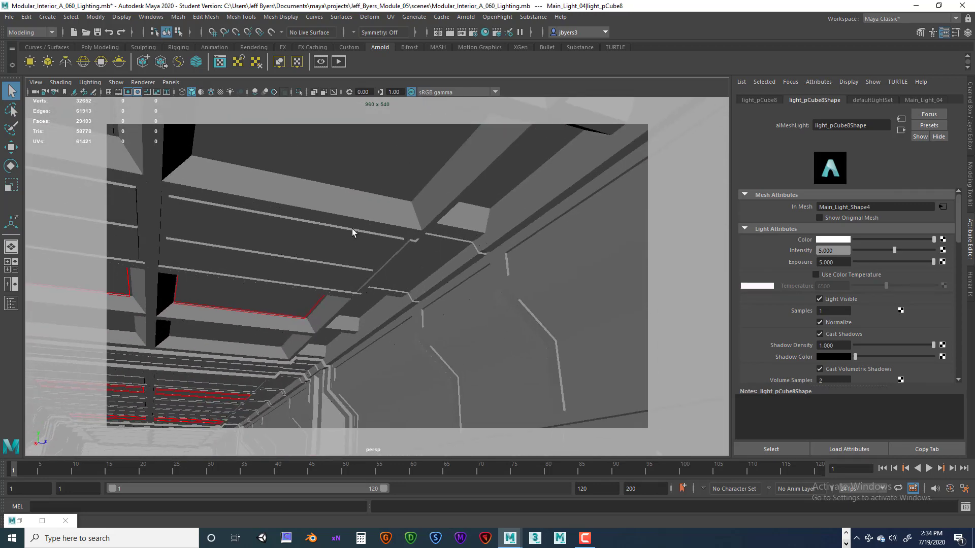
# Select and frame the remaining ceiling lights one after another along the corridor to check their placement.
pyautogui.click(306, 317)
pyautogui.press('f')
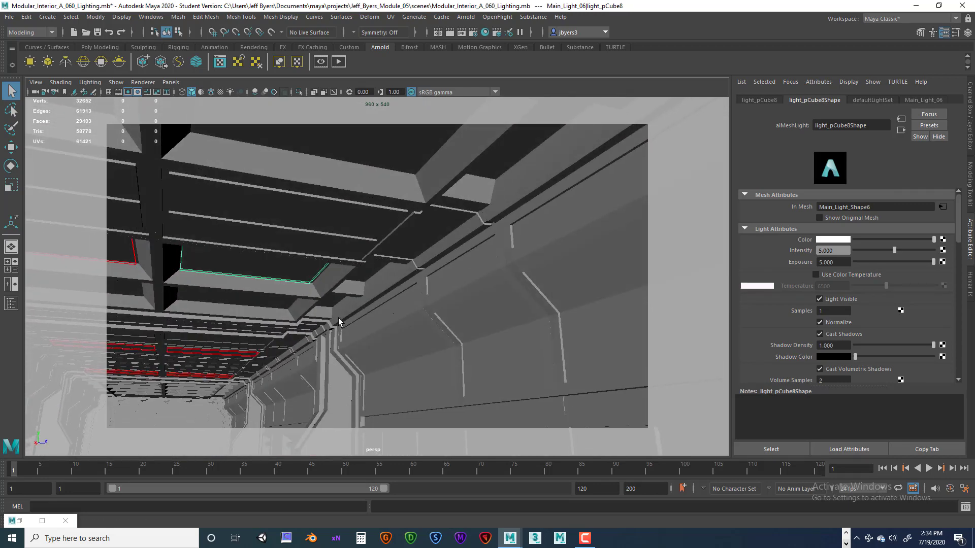
pyautogui.keyDown('alt'); pyautogui.moveTo(337, 321); pyautogui.dragTo(248, 342); pyautogui.keyUp('alt')
pyautogui.click(252, 334)
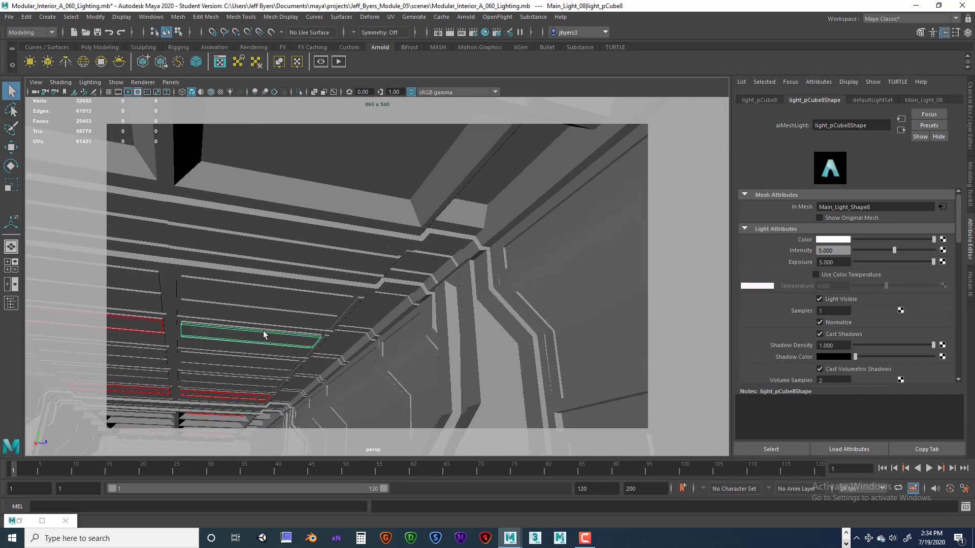
pyautogui.press('f')
pyautogui.keyDown('alt'); pyautogui.moveTo(307, 329); pyautogui.dragTo(287, 333, button='middle'); pyautogui.keyUp('alt')
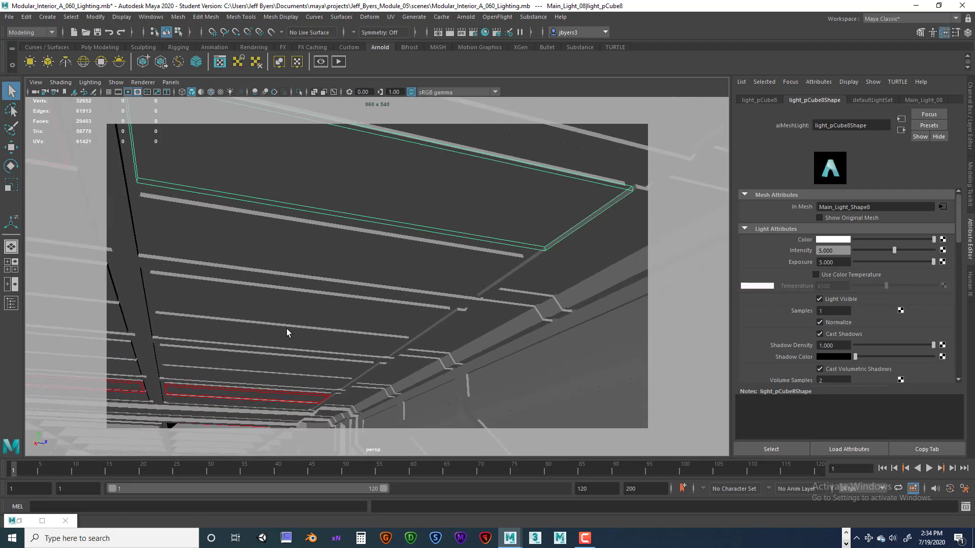
pyautogui.click(259, 395)
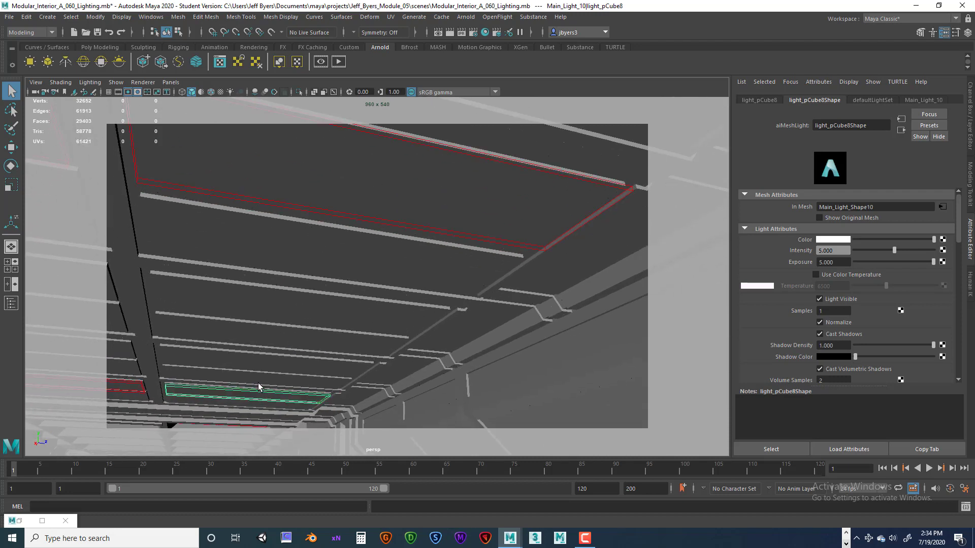
pyautogui.press('f')
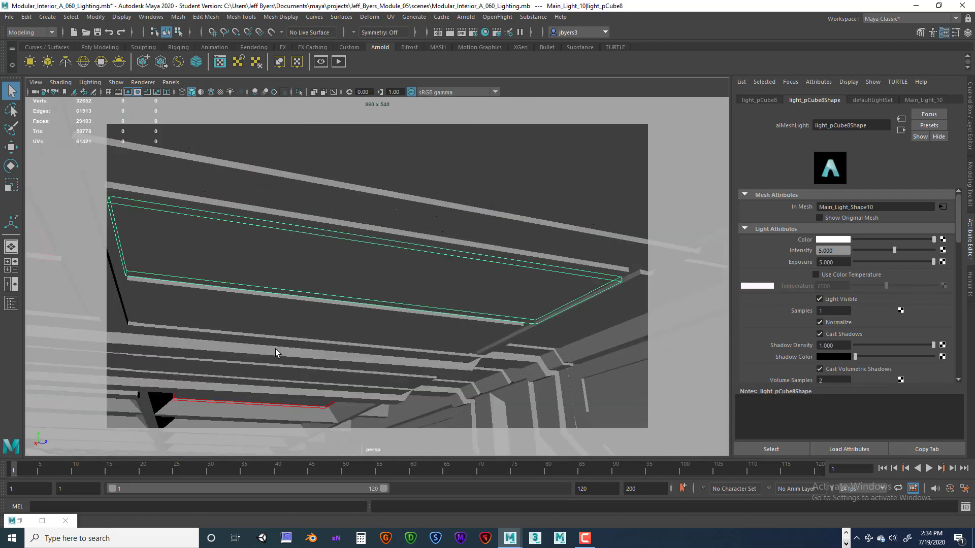
pyautogui.keyDown('alt'); pyautogui.moveTo(275, 349); pyautogui.dragTo(273, 324, button='middle'); pyautogui.keyUp('alt')
pyautogui.click(329, 372)
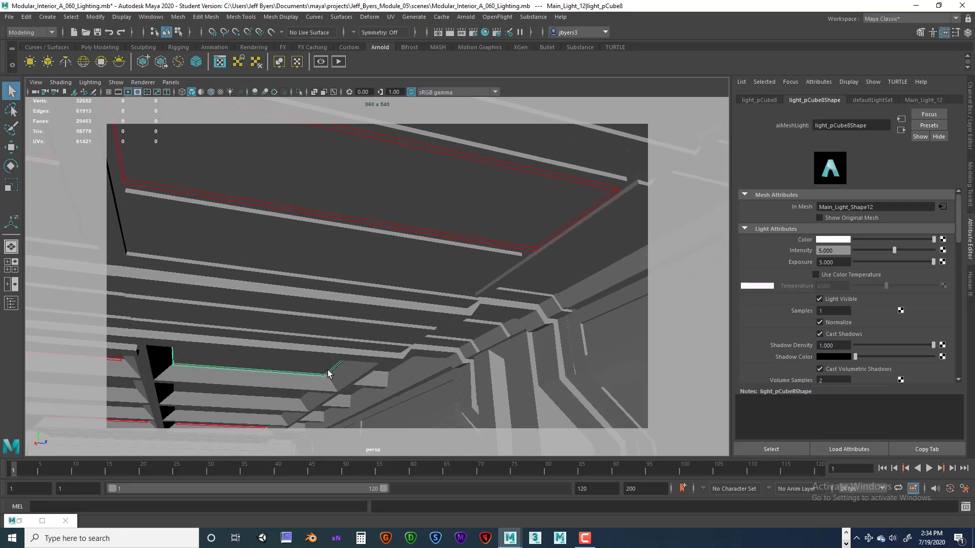
pyautogui.press('f')
pyautogui.scroll(-4, 321, 364)
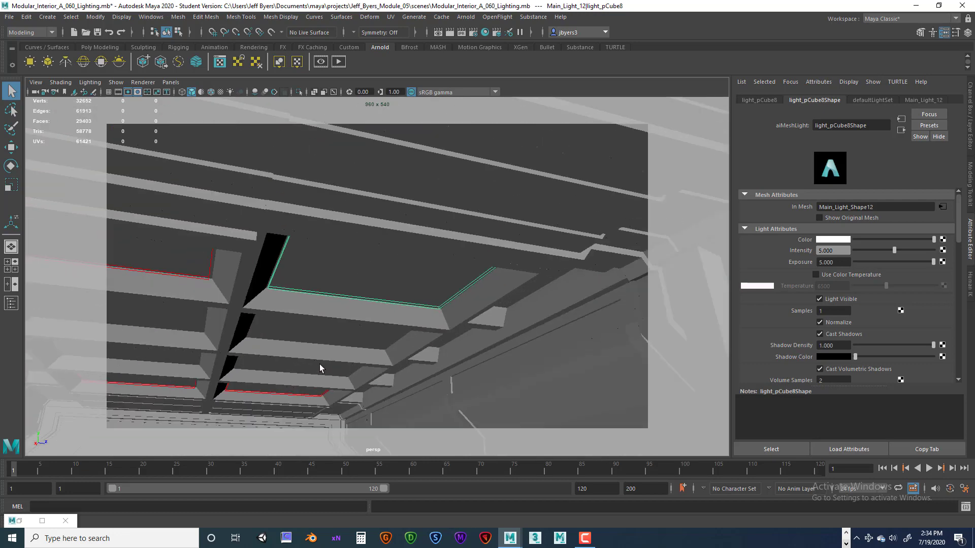
# Examine the corridor from its open end, including the ceiling lights and the two light panels outside the entrance.
pyautogui.keyDown('alt'); pyautogui.moveTo(315, 367); pyautogui.dragTo(293, 380); pyautogui.keyUp('alt')
pyautogui.scroll(-5, 309, 366)
pyautogui.moveTo(293, 380)
pyautogui.keyDown('alt'); pyautogui.mouseDown(button='right')
pyautogui.moveTo(301, 382)
pyautogui.moveTo(278, 385)
pyautogui.mouseUp(button='right'); pyautogui.keyUp('alt')
pyautogui.keyDown('alt'); pyautogui.moveTo(278, 384); pyautogui.dragTo(373, 343); pyautogui.keyUp('alt')
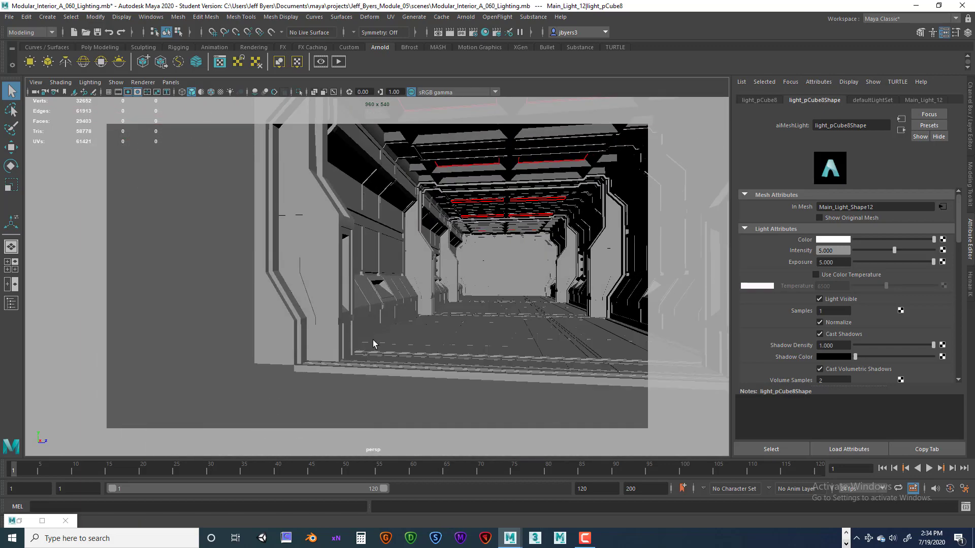
pyautogui.keyDown('alt'); pyautogui.moveTo(373, 344); pyautogui.dragTo(311, 370, button='right'); pyautogui.keyUp('alt')
pyautogui.keyDown('alt'); pyautogui.moveTo(311, 370); pyautogui.dragTo(390, 341); pyautogui.keyUp('alt')
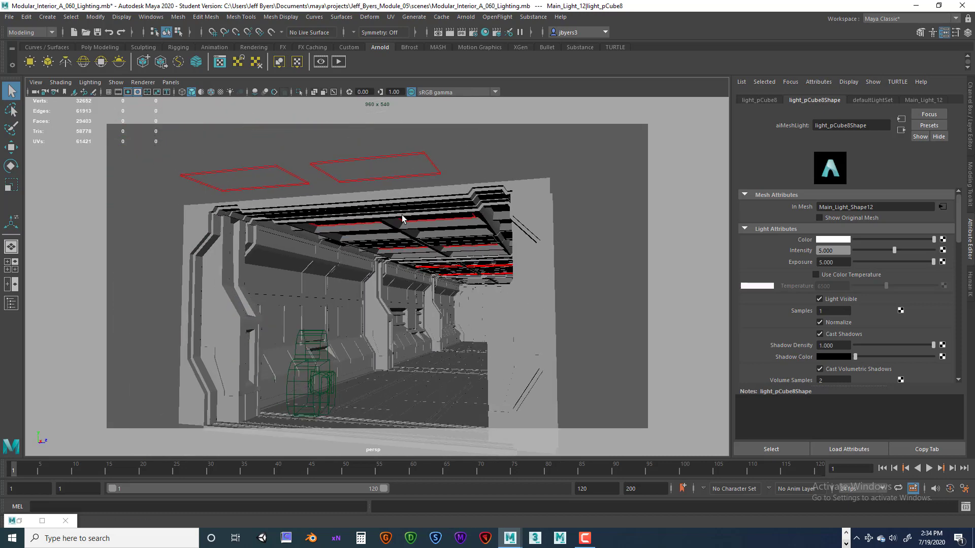
pyautogui.click(371, 156)
pyautogui.click(374, 158)
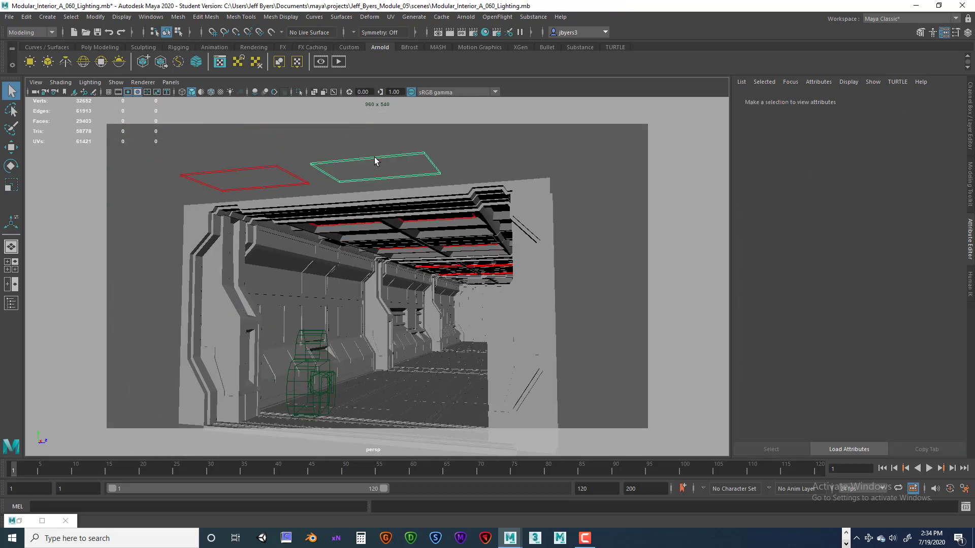
pyautogui.click(455, 168)
pyautogui.keyDown('alt'); pyautogui.moveTo(443, 212); pyautogui.dragTo(431, 205, button='middle'); pyautogui.keyUp('alt')
pyautogui.moveTo(449, 232)
pyautogui.keyDown('alt'); pyautogui.mouseDown()
pyautogui.moveTo(461, 231)
pyautogui.moveTo(457, 211)
pyautogui.moveTo(421, 219)
pyautogui.moveTo(464, 228)
pyautogui.mouseUp(); pyautogui.keyUp('alt')
pyautogui.keyDown('alt'); pyautogui.moveTo(464, 228); pyautogui.dragTo(451, 198, button='middle'); pyautogui.keyUp('alt')
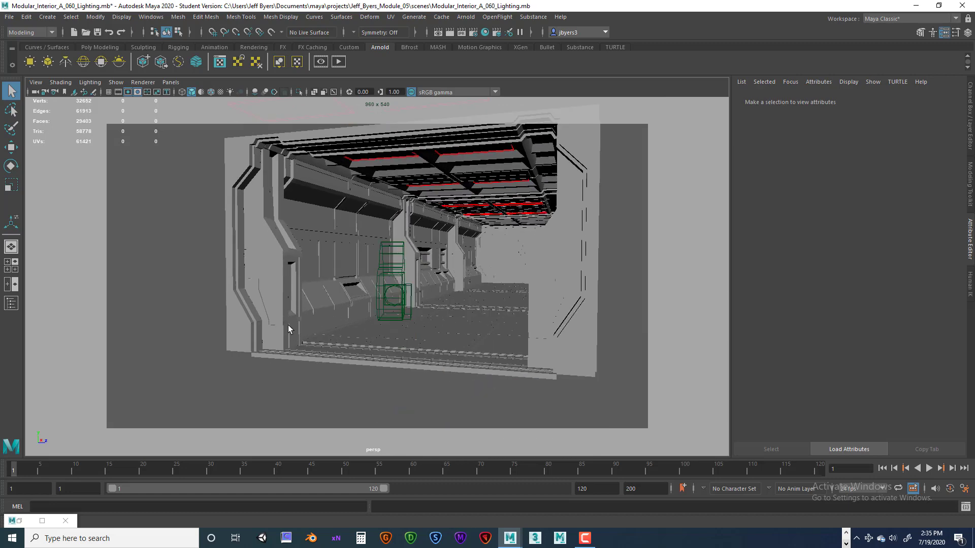
pyautogui.moveTo(340, 299)
pyautogui.keyDown('alt'); pyautogui.mouseDown(button='middle')
pyautogui.moveTo(339, 317)
pyautogui.moveTo(345, 298)
pyautogui.mouseUp(button='middle'); pyautogui.keyUp('alt')
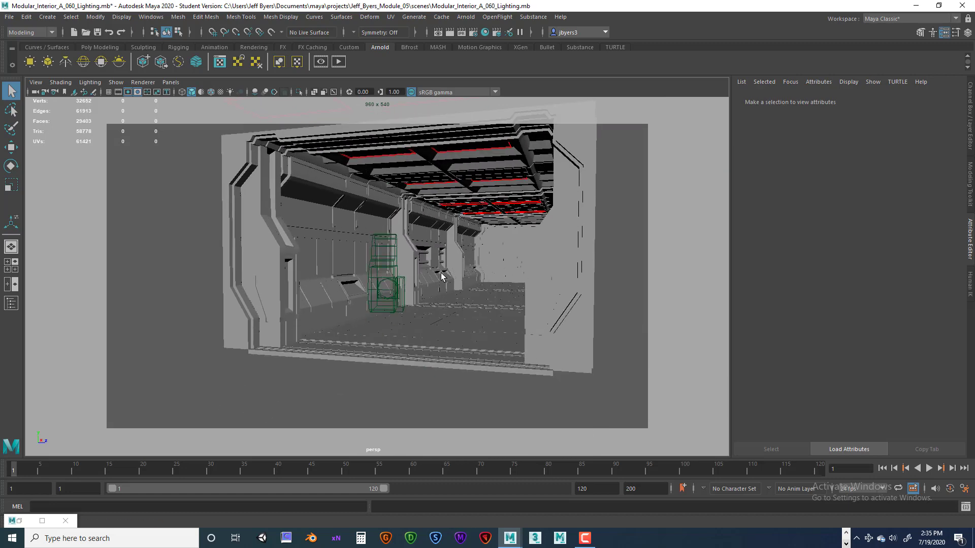
pyautogui.click(401, 155)
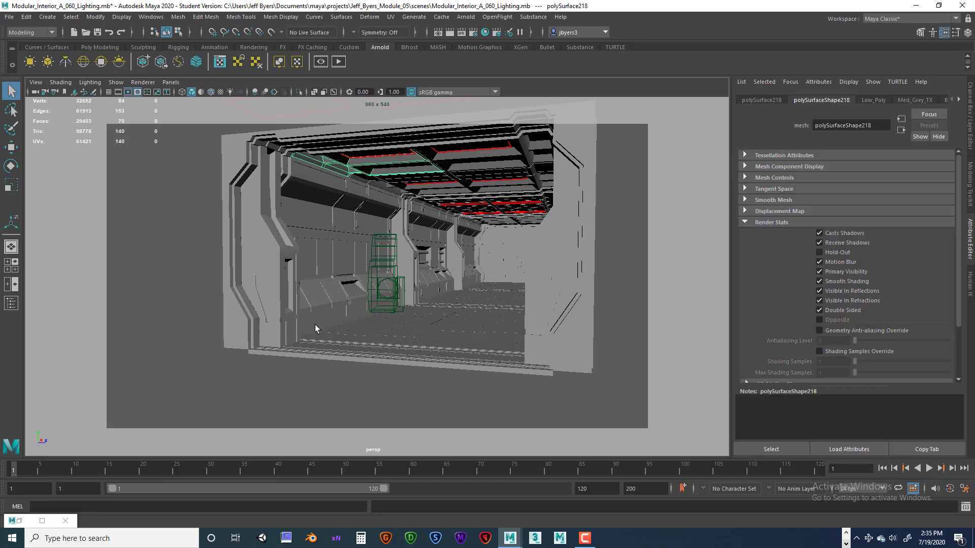
pyautogui.click(182, 298)
pyautogui.keyDown('alt'); pyautogui.moveTo(218, 256); pyautogui.dragTo(202, 209); pyautogui.keyUp('alt')
# Create a polygon cube and move it to the floor beside the pillar at the corridor's open end.
pyautogui.click(48, 17)
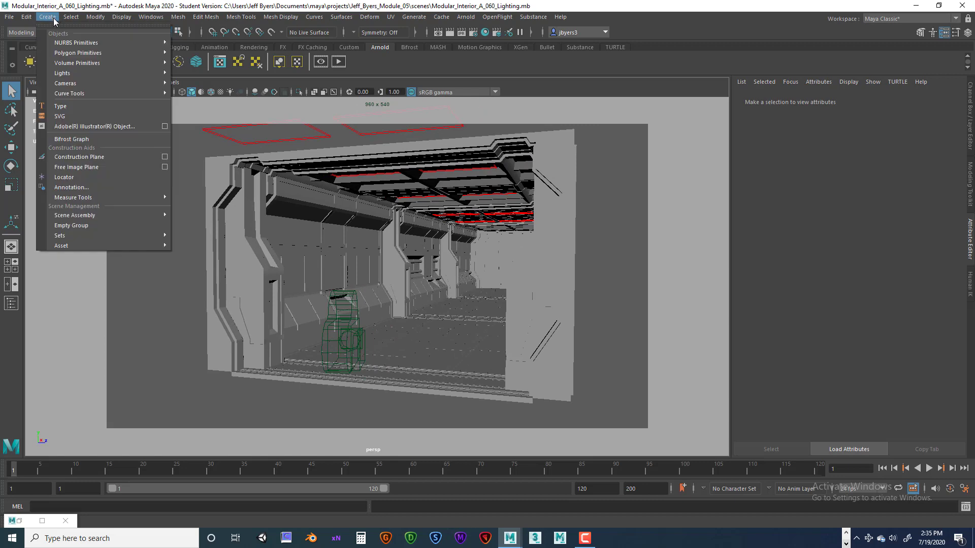
pyautogui.click(178, 17)
pyautogui.click(609, 10)
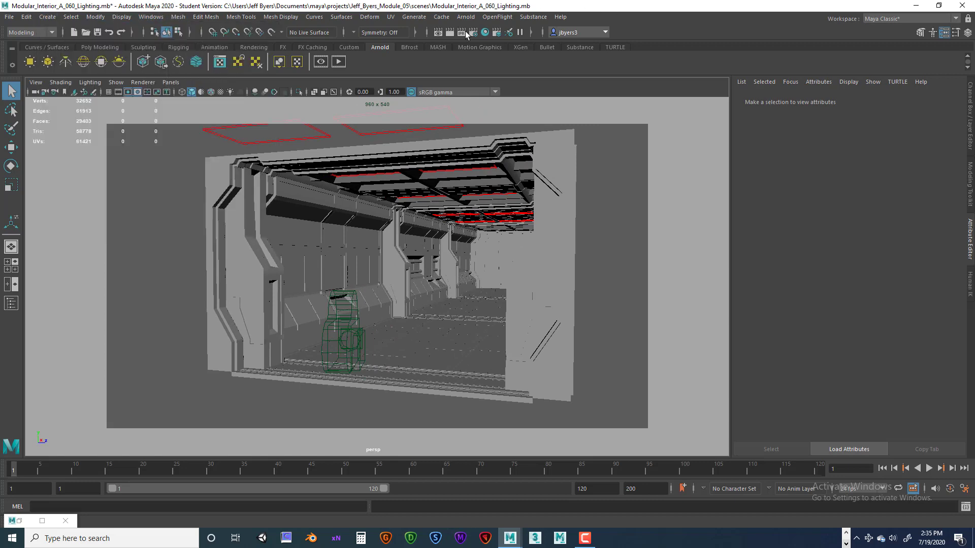
pyautogui.click(102, 47)
pyautogui.click(47, 61)
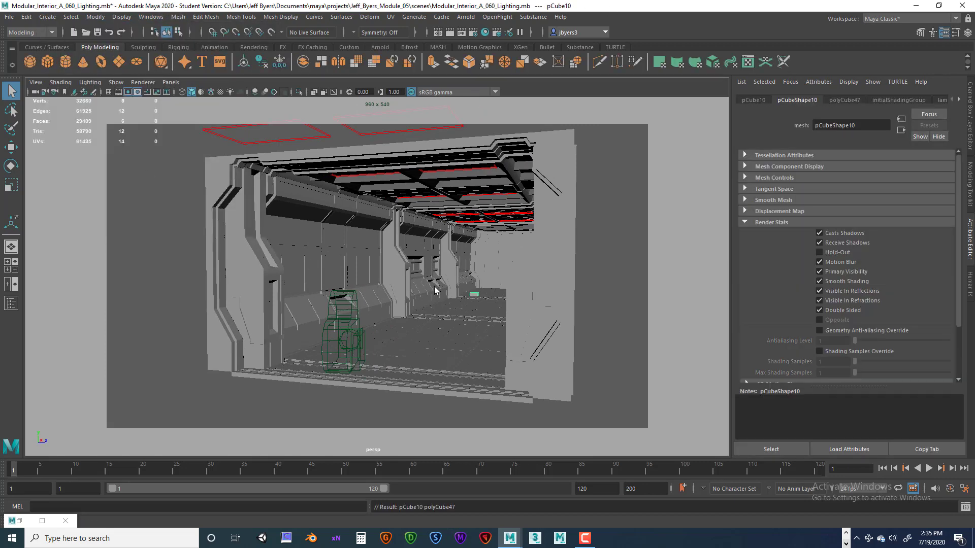
pyautogui.keyDown('alt'); pyautogui.moveTo(439, 293); pyautogui.dragTo(347, 362); pyautogui.keyUp('alt')
pyautogui.press('w')
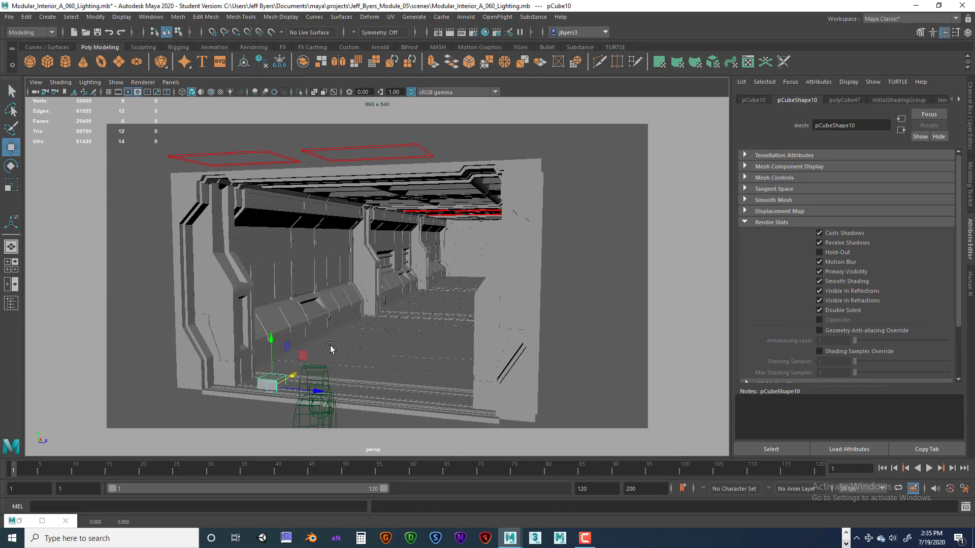
# Scale the cube into a thin vertical strip and place it against the base of the entrance pillar.
pyautogui.scroll(10, 333, 341)
pyautogui.scroll(-5, 391, 295)
pyautogui.keyDown('alt'); pyautogui.moveTo(392, 299); pyautogui.dragTo(369, 294); pyautogui.keyUp('alt')
pyautogui.scroll(-5, 350, 295)
pyautogui.keyDown('alt'); pyautogui.moveTo(327, 296); pyautogui.dragTo(361, 283, button='middle'); pyautogui.keyUp('alt')
pyautogui.keyDown('alt'); pyautogui.moveTo(361, 283); pyautogui.dragTo(351, 285); pyautogui.keyUp('alt')
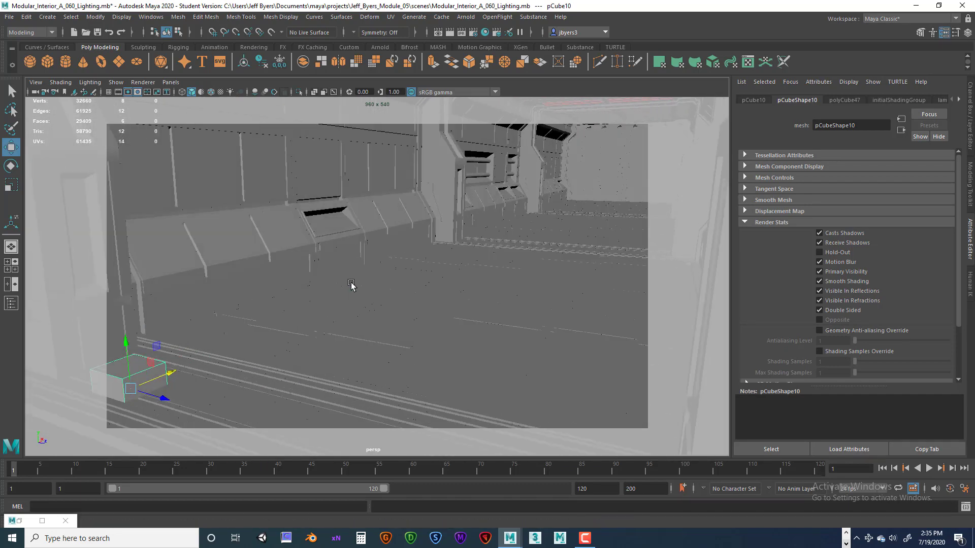
pyautogui.keyDown('alt'); pyautogui.moveTo(350, 285); pyautogui.dragTo(357, 282, button='middle'); pyautogui.keyUp('alt')
pyautogui.keyDown('alt'); pyautogui.moveTo(357, 282); pyautogui.dragTo(420, 276, button='right'); pyautogui.keyUp('alt')
pyautogui.keyDown('alt'); pyautogui.moveTo(386, 280); pyautogui.dragTo(416, 266, button='middle'); pyautogui.keyUp('alt')
pyautogui.keyDown('alt'); pyautogui.moveTo(416, 266); pyautogui.dragTo(383, 269); pyautogui.keyUp('alt')
pyautogui.keyDown('alt'); pyautogui.moveTo(383, 269); pyautogui.dragTo(424, 266, button='middle'); pyautogui.keyUp('alt')
pyautogui.click(288, 318)
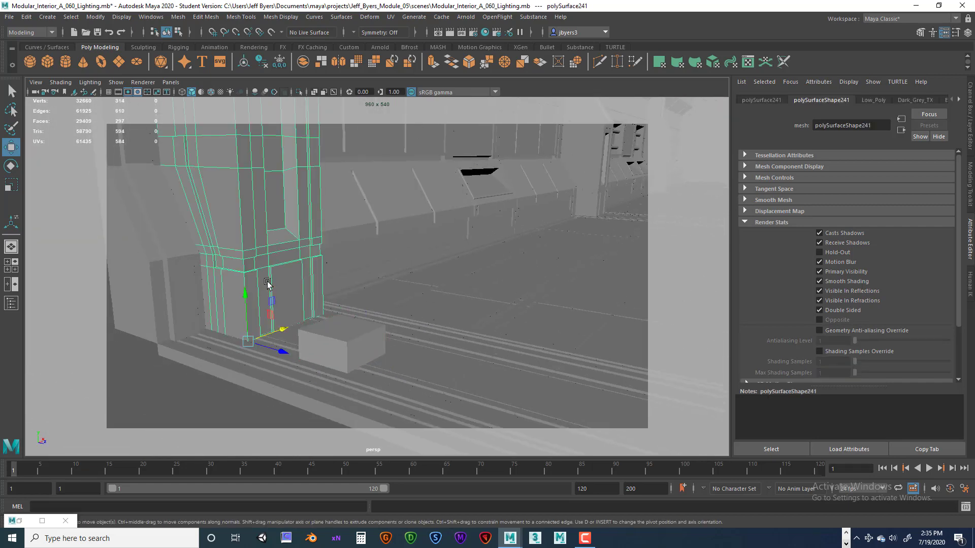
pyautogui.keyDown('alt'); pyautogui.moveTo(284, 282); pyautogui.dragTo(318, 285, button='right'); pyautogui.keyUp('alt')
pyautogui.keyDown('alt'); pyautogui.moveTo(254, 290); pyautogui.dragTo(318, 264, button='middle'); pyautogui.keyUp('alt')
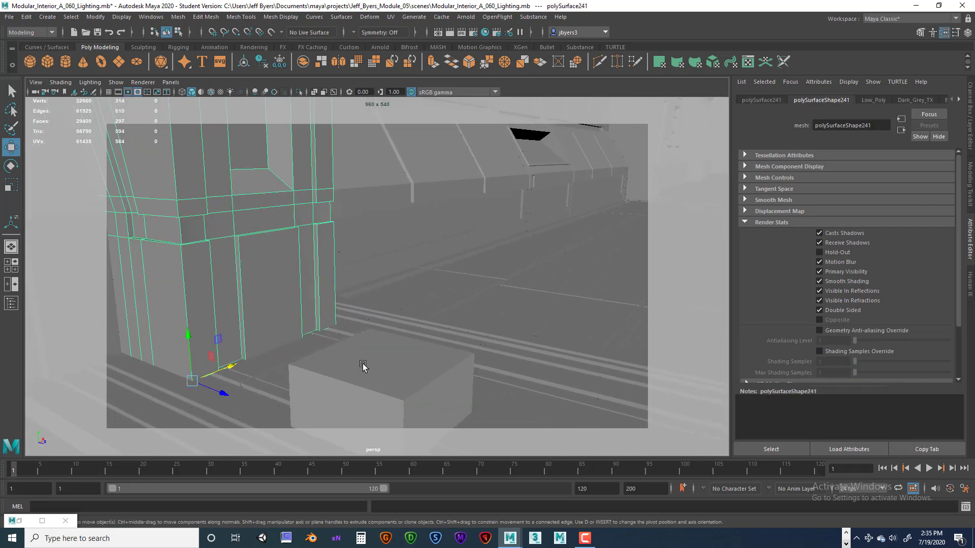
pyautogui.click(363, 367)
pyautogui.moveTo(385, 374); pyautogui.dragTo(390, 293)
pyautogui.moveTo(427, 349); pyautogui.dragTo(252, 307)
pyautogui.press('e')
pyautogui.press('r')
pyautogui.press('w')
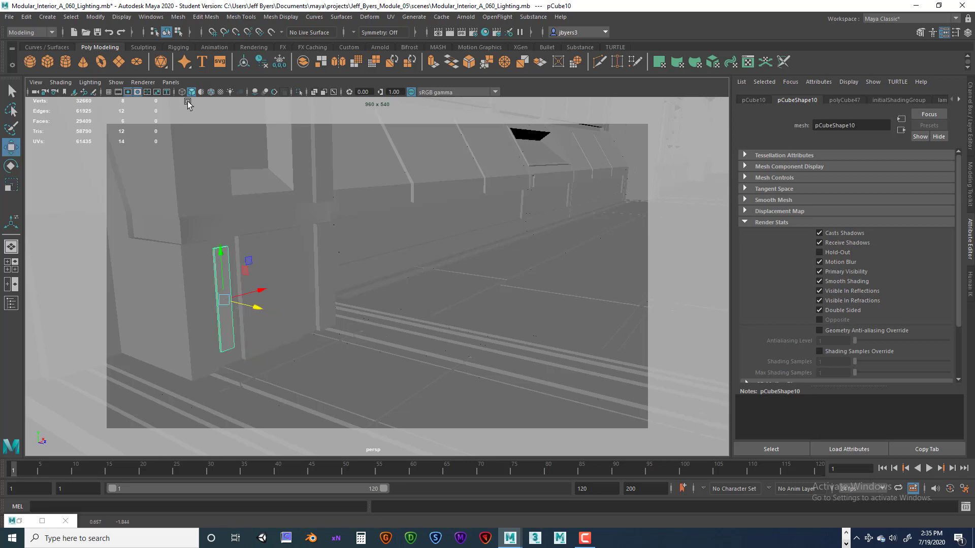
# Turn on wireframe on shaded and frame the strip on the pillar base from the front.
pyautogui.click(211, 92)
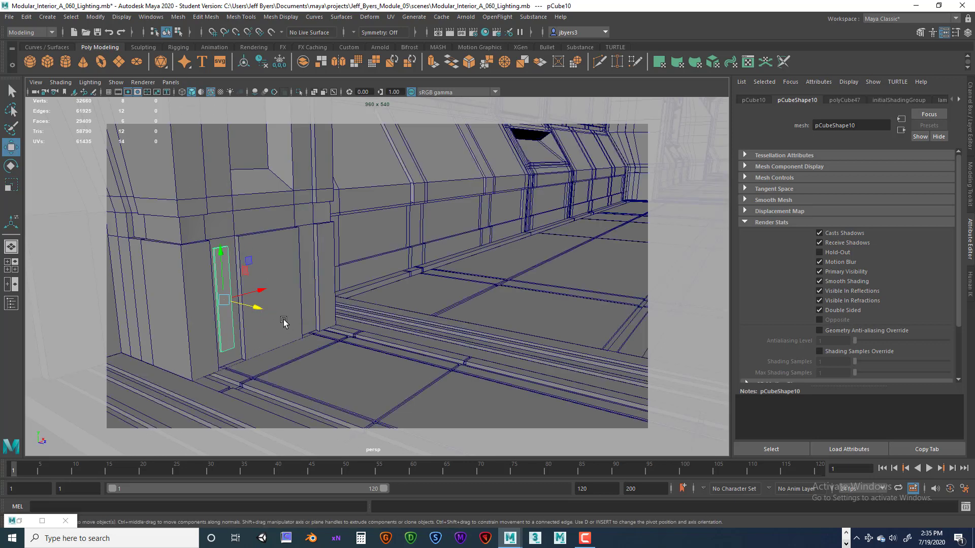
pyautogui.keyDown('alt'); pyautogui.moveTo(283, 323); pyautogui.dragTo(318, 308); pyautogui.keyUp('alt')
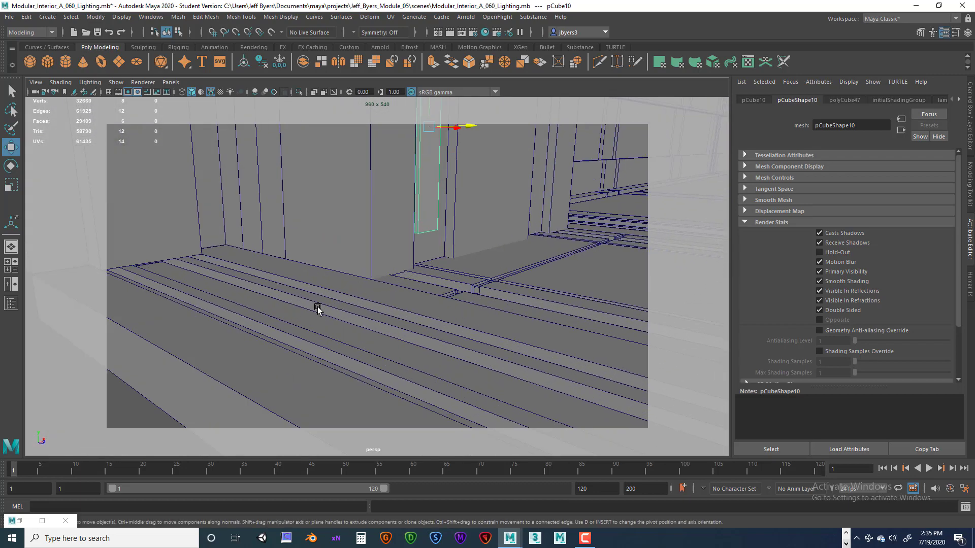
pyautogui.press('f')
pyautogui.keyDown('alt'); pyautogui.moveTo(369, 335); pyautogui.dragTo(331, 330); pyautogui.keyUp('alt')
pyautogui.keyDown('alt'); pyautogui.moveTo(388, 314); pyautogui.dragTo(365, 349, button='middle'); pyautogui.keyUp('alt')
pyautogui.keyDown('alt'); pyautogui.moveTo(366, 350); pyautogui.dragTo(279, 348, button='right'); pyautogui.keyUp('alt')
pyautogui.keyDown('alt'); pyautogui.moveTo(300, 337); pyautogui.dragTo(296, 332, button='middle'); pyautogui.keyUp('alt')
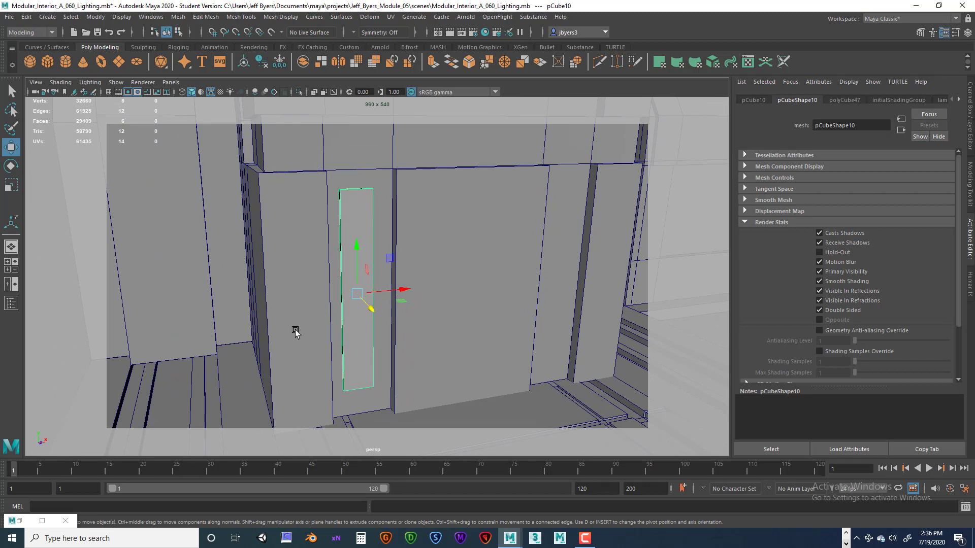
# Stretch the strip vertically and reposition it to match the full height of the pillar base panel.
pyautogui.press('r')
pyautogui.moveTo(355, 246)
pyautogui.mouseDown()
pyautogui.moveTo(355, 224)
pyautogui.moveTo(357, 258)
pyautogui.mouseUp()
pyautogui.press('w')
pyautogui.press('e')
pyautogui.press('r')
pyautogui.press('w')
pyautogui.press('r')
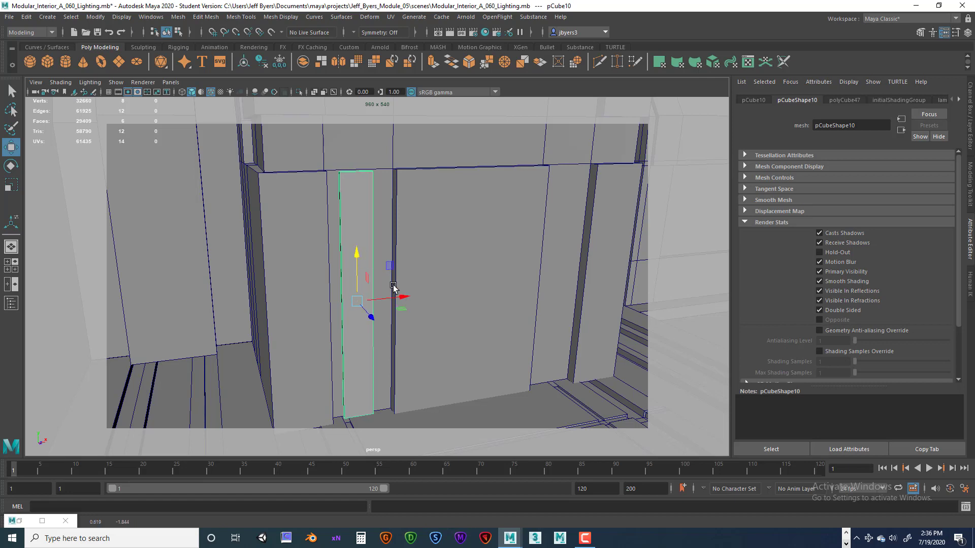
# Widen and align the strip to fit the narrow panel between the pillar base's vertical edges.
pyautogui.moveTo(401, 296)
pyautogui.mouseDown()
pyautogui.moveTo(435, 294)
pyautogui.moveTo(395, 305)
pyautogui.moveTo(416, 320)
pyautogui.moveTo(404, 282)
pyautogui.moveTo(425, 342)
pyautogui.moveTo(409, 315)
pyautogui.moveTo(406, 333)
pyautogui.moveTo(396, 307)
pyautogui.mouseUp()
pyautogui.press('w')
pyautogui.press('r')
pyautogui.press('w')
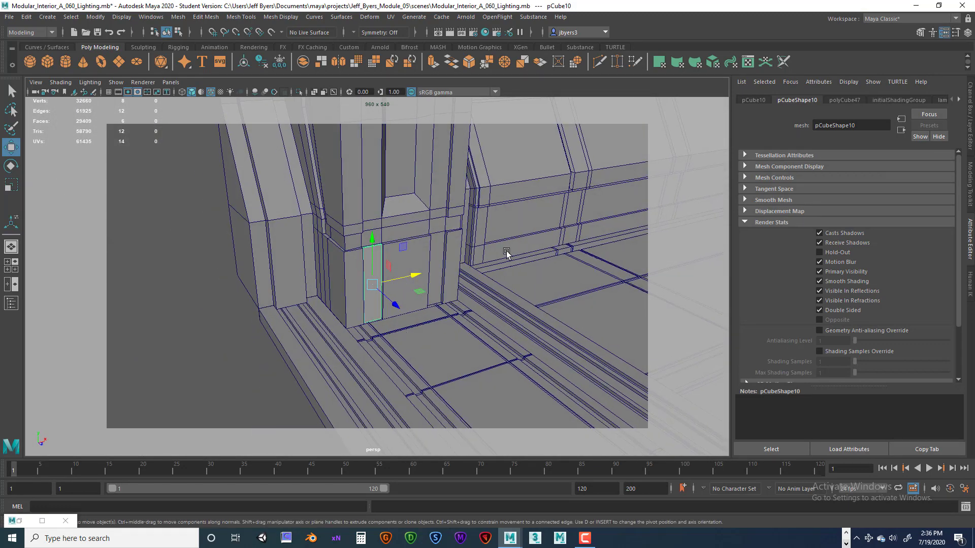
# Check the strip's placement on the pillar base from a wider view of the corridor.
pyautogui.keyDown('alt'); pyautogui.moveTo(510, 261); pyautogui.dragTo(577, 207); pyautogui.keyUp('alt')
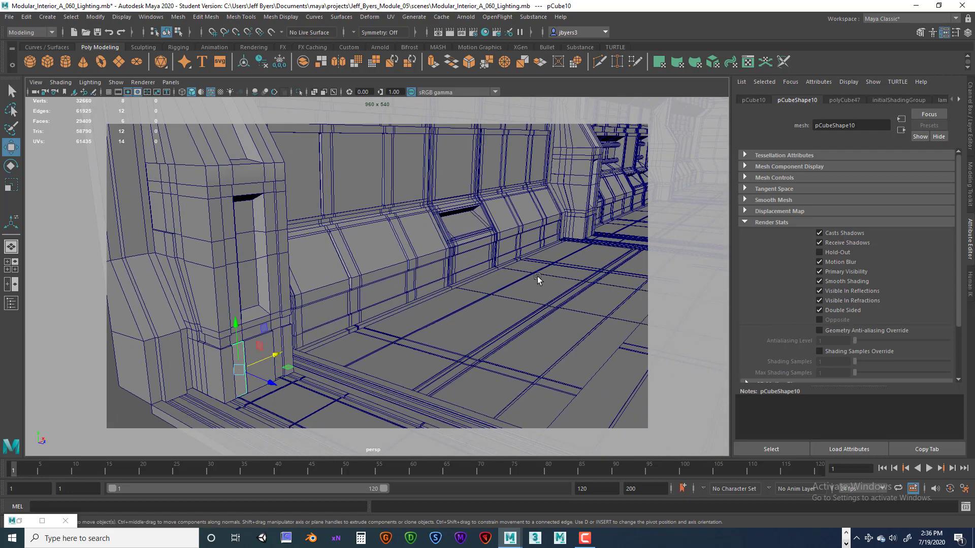
pyautogui.keyDown('alt'); pyautogui.moveTo(538, 279); pyautogui.dragTo(390, 323); pyautogui.keyUp('alt')
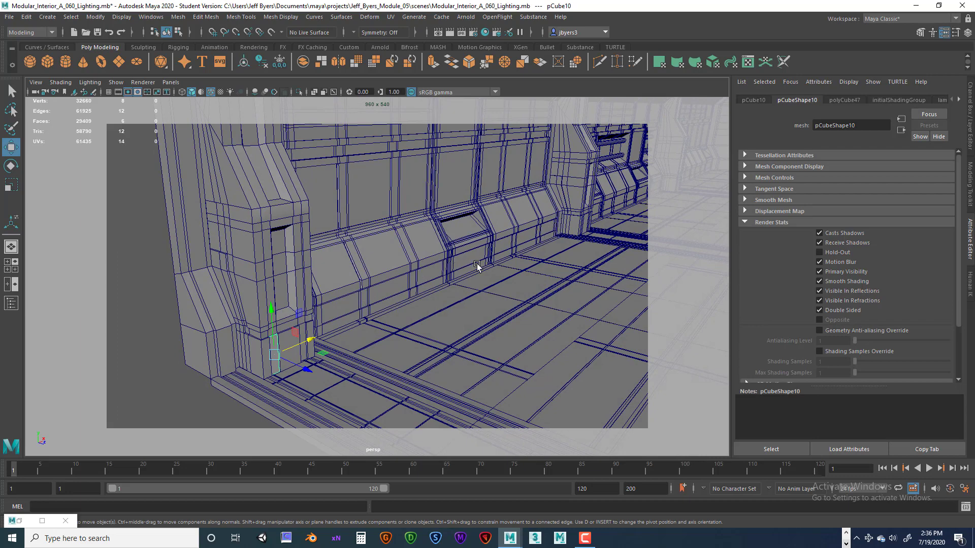
pyautogui.keyDown('alt'); pyautogui.moveTo(565, 239); pyautogui.dragTo(435, 289); pyautogui.keyUp('alt')
pyautogui.keyDown('alt'); pyautogui.moveTo(562, 248); pyautogui.dragTo(487, 276); pyautogui.keyUp('alt')
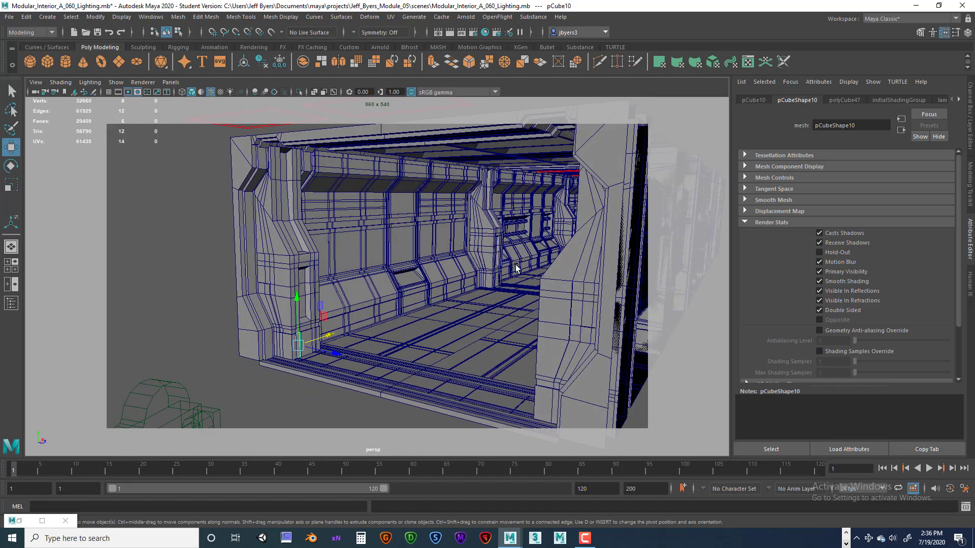
# Examine the wall panels and pillars along the corridor from closer to the entrance, keeping the new strip in view.
pyautogui.keyDown('alt'); pyautogui.moveTo(488, 277); pyautogui.dragTo(522, 285, button='right'); pyautogui.keyUp('alt')
pyautogui.keyDown('alt'); pyautogui.moveTo(374, 312); pyautogui.dragTo(438, 315, button='right'); pyautogui.keyUp('alt')
pyautogui.keyDown('alt'); pyautogui.moveTo(439, 314); pyautogui.dragTo(416, 291); pyautogui.keyUp('alt')
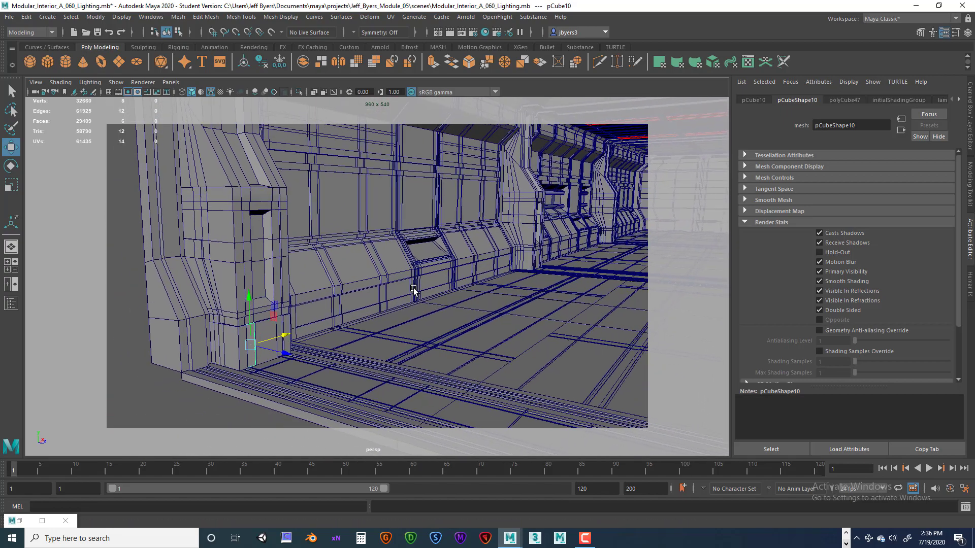
pyautogui.keyDown('alt'); pyautogui.moveTo(415, 291); pyautogui.dragTo(382, 300, button='right'); pyautogui.keyUp('alt')
pyautogui.keyDown('alt'); pyautogui.moveTo(442, 285); pyautogui.dragTo(455, 280, button='right'); pyautogui.keyUp('alt')
pyautogui.keyDown('alt'); pyautogui.moveTo(455, 279); pyautogui.dragTo(433, 280); pyautogui.keyUp('alt')
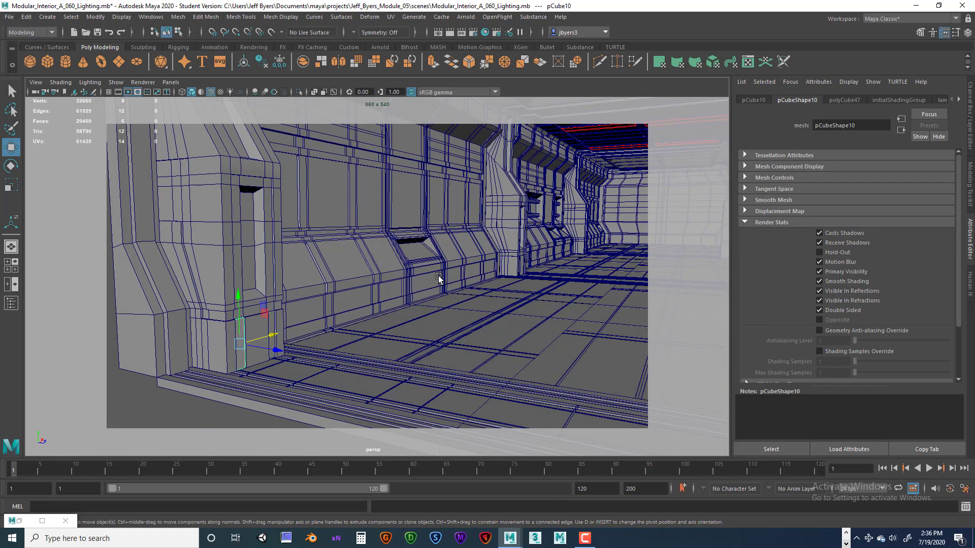
pyautogui.scroll(-3, 440, 278)
pyautogui.scroll(5, 439, 279)
pyautogui.keyDown('alt'); pyautogui.moveTo(422, 283); pyautogui.dragTo(423, 263); pyautogui.keyUp('alt')
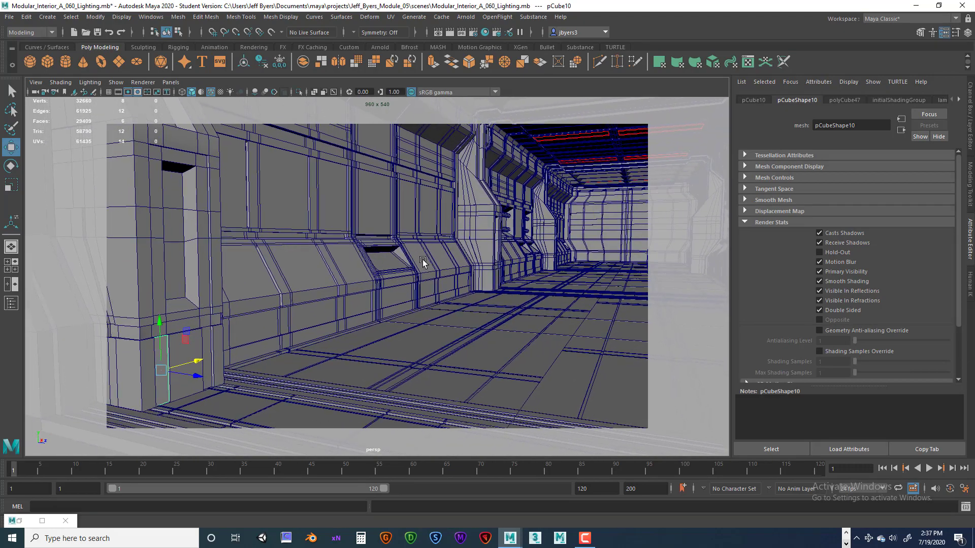
pyautogui.keyDown('alt'); pyautogui.moveTo(471, 285); pyautogui.dragTo(396, 288); pyautogui.keyUp('alt')
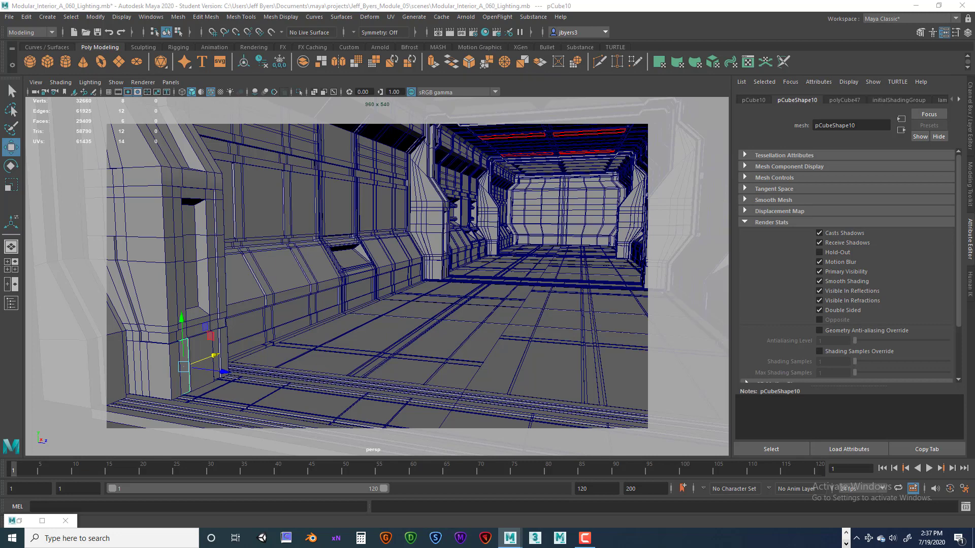
# Compare the saved render with bright main lighting against the dark render with red emergency and blue accent lights.
pyautogui.moveTo(974, 101); pyautogui.dragTo(473, 109)
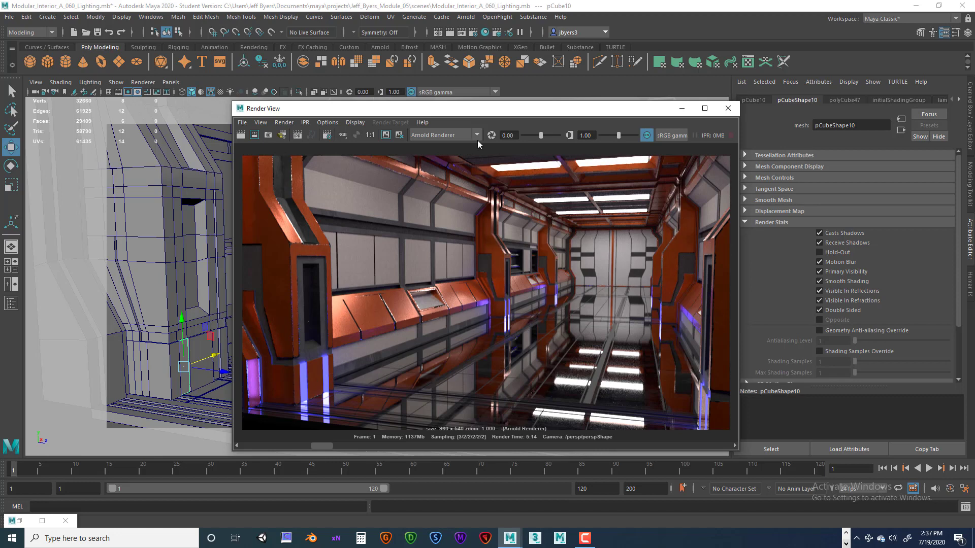
pyautogui.moveTo(456, 113); pyautogui.dragTo(476, 112)
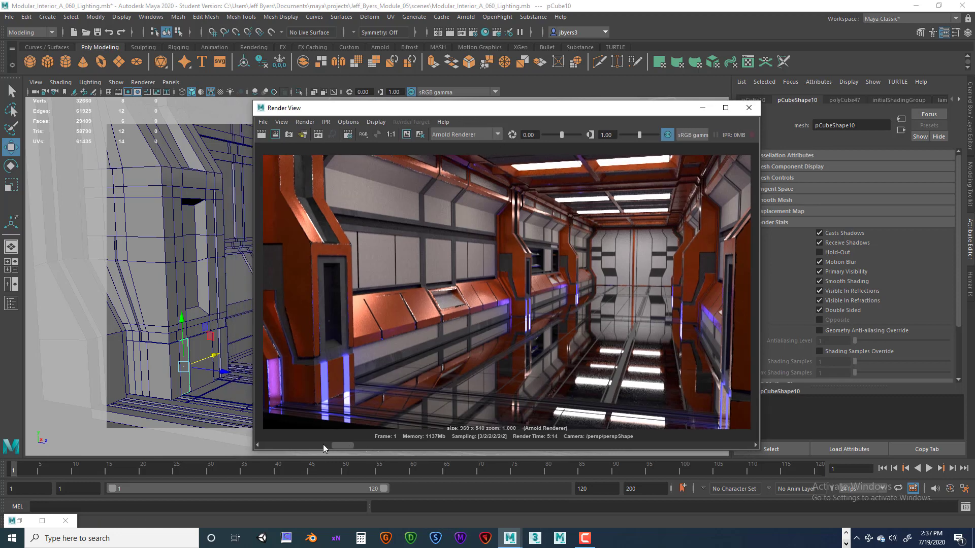
pyautogui.click(285, 445)
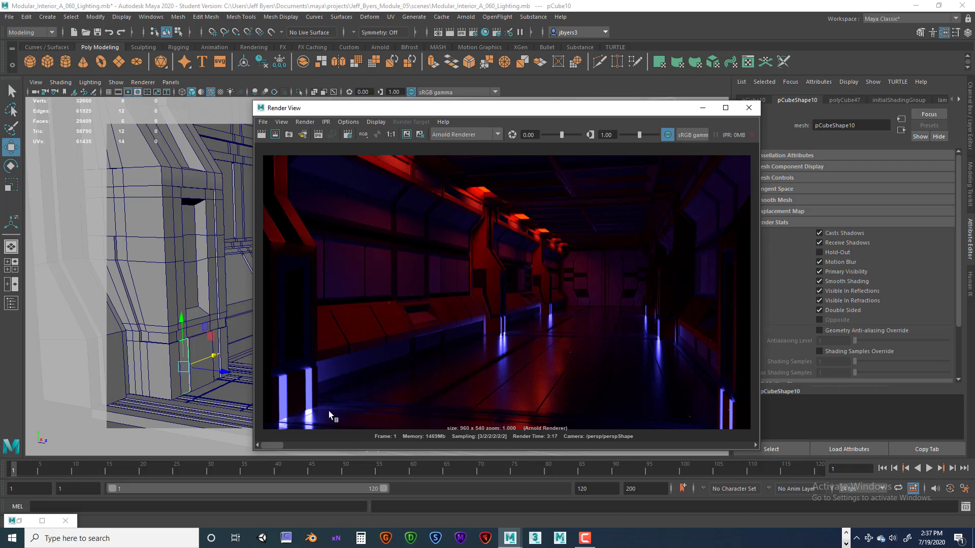
pyautogui.moveTo(273, 445); pyautogui.dragTo(364, 444)
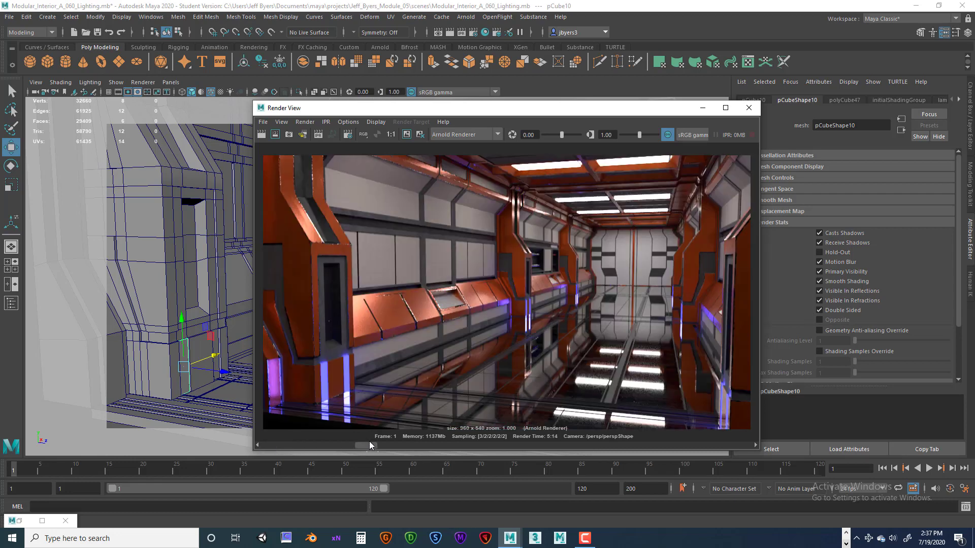
pyautogui.moveTo(373, 442); pyautogui.dragTo(273, 447)
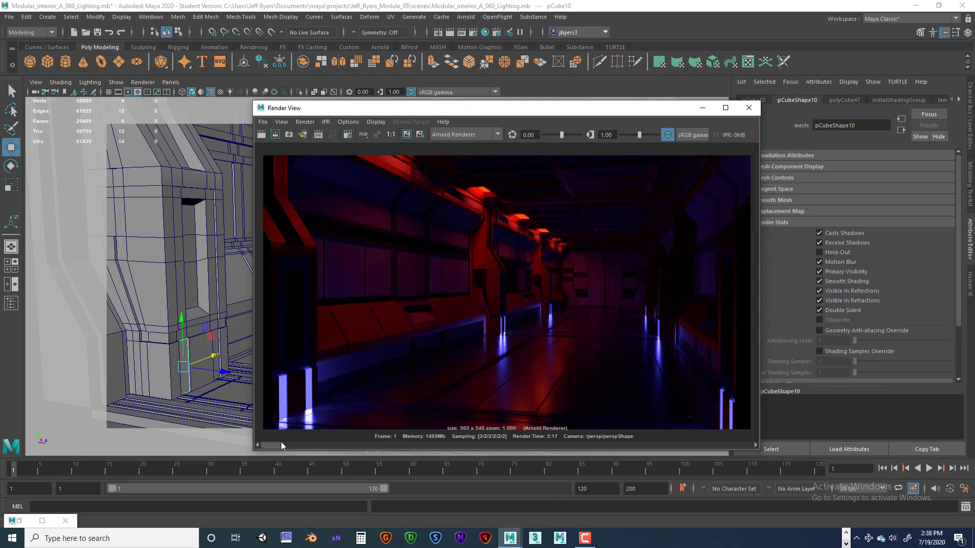
pyautogui.moveTo(281, 442); pyautogui.dragTo(369, 433)
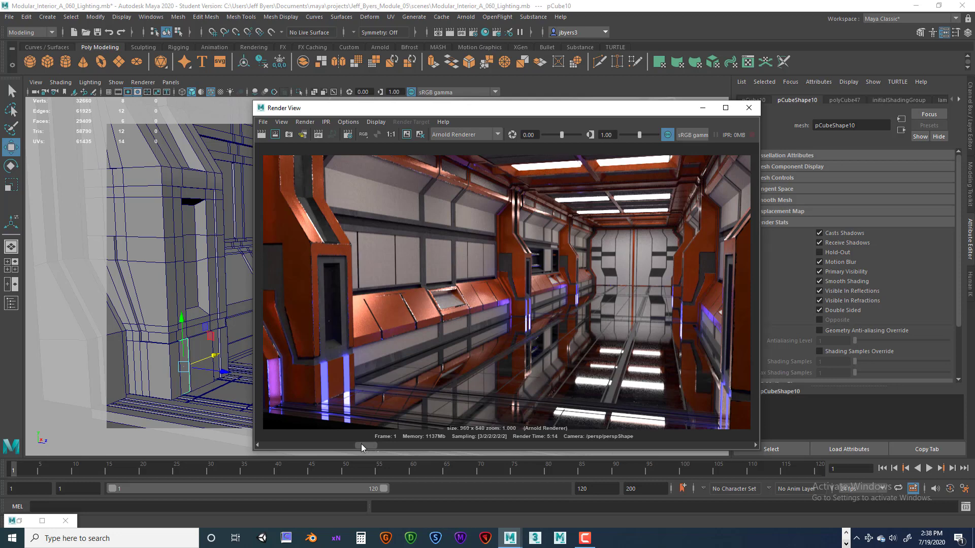
pyautogui.moveTo(361, 443); pyautogui.dragTo(288, 449)
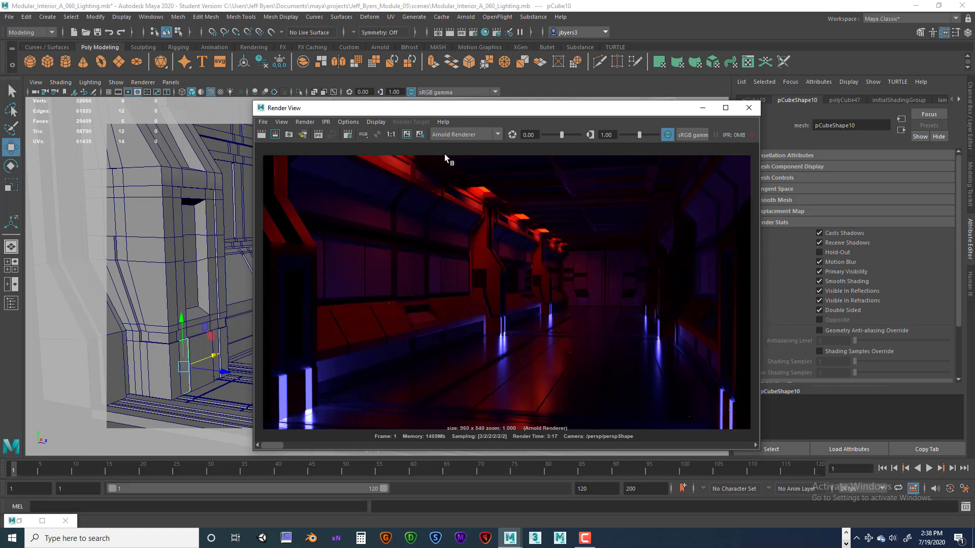
pyautogui.moveTo(295, 445); pyautogui.dragTo(363, 435)
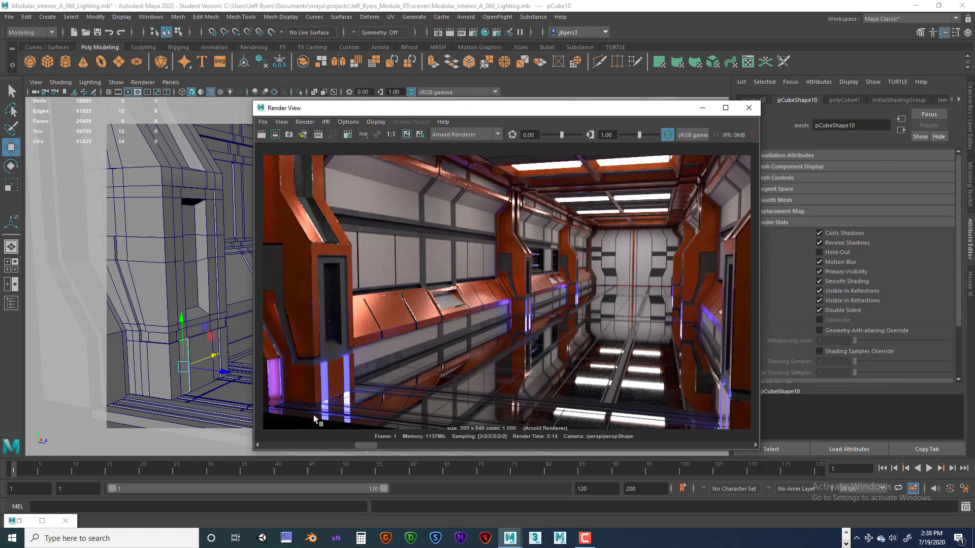
pyautogui.moveTo(324, 450); pyautogui.dragTo(285, 453)
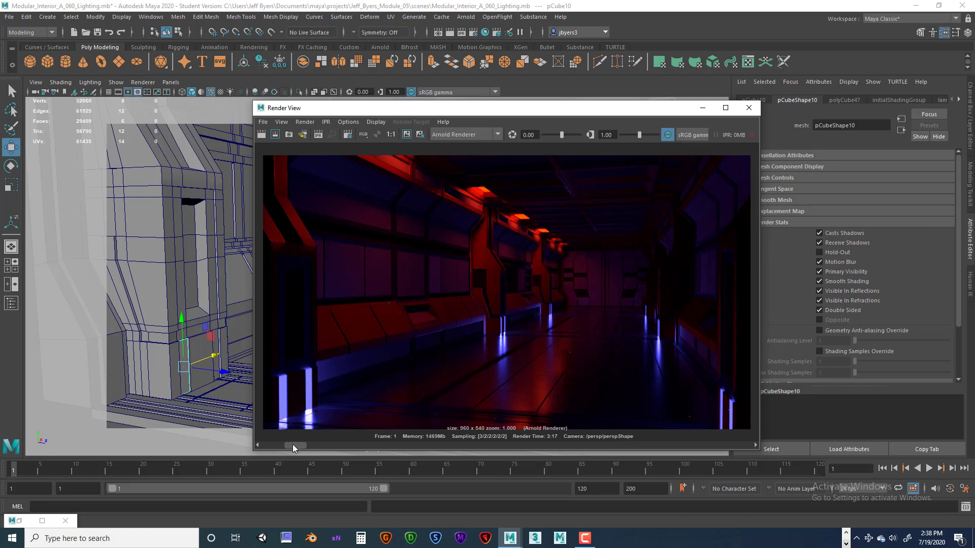
pyautogui.moveTo(287, 446); pyautogui.dragTo(351, 452)
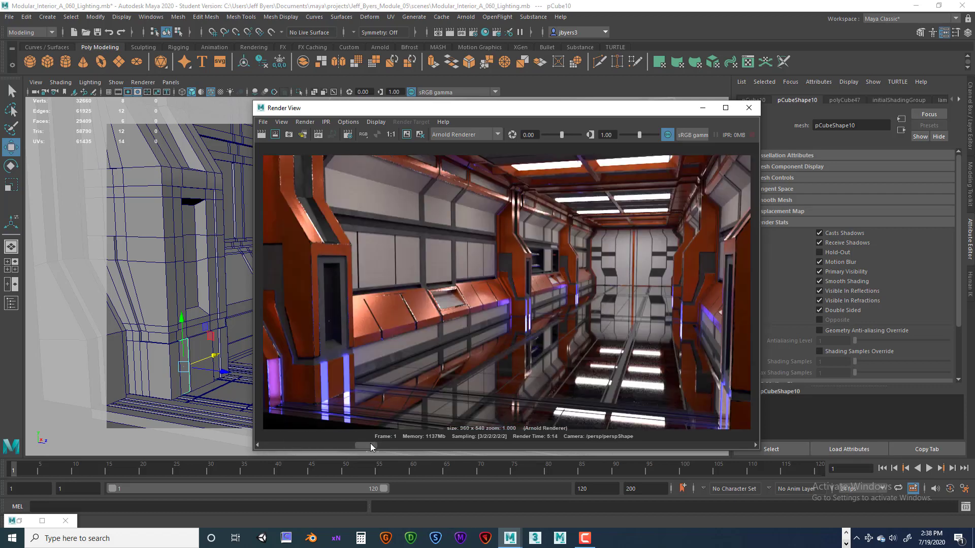
pyautogui.moveTo(370, 444); pyautogui.dragTo(270, 446)
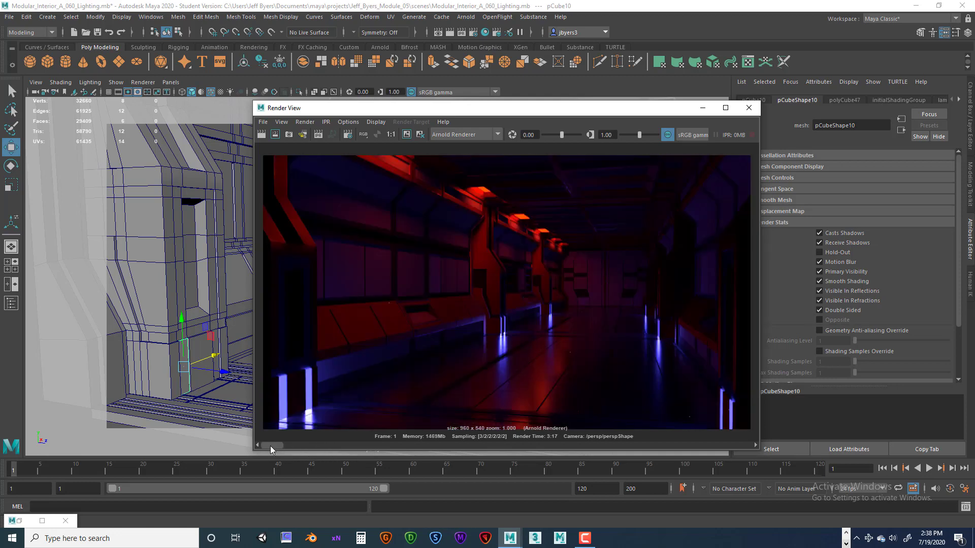
pyautogui.moveTo(474, 108); pyautogui.dragTo(974, 116)
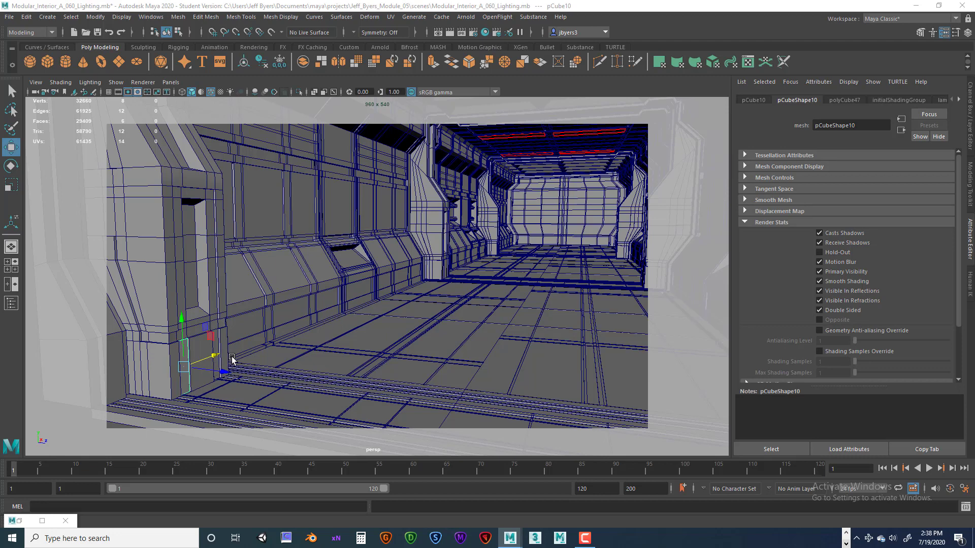
# Move the strip clear of the entrance pillar's base to Translate Z -0.75 and show the Accent_Lights layer.
pyautogui.keyDown('alt'); pyautogui.moveTo(286, 345); pyautogui.dragTo(288, 347); pyautogui.keyUp('alt')
pyautogui.moveTo(224, 372); pyautogui.dragTo(271, 382)
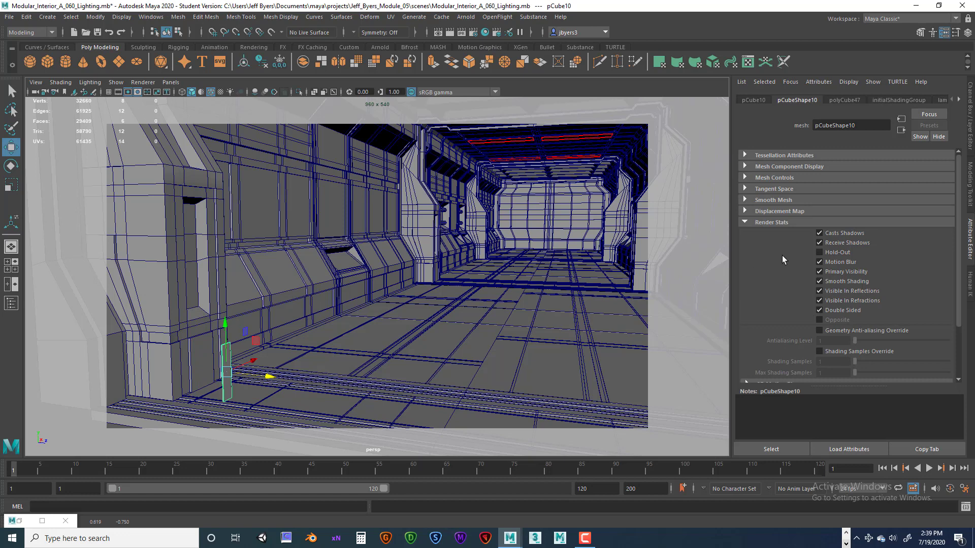
pyautogui.hotkey('ctrl', 'a')
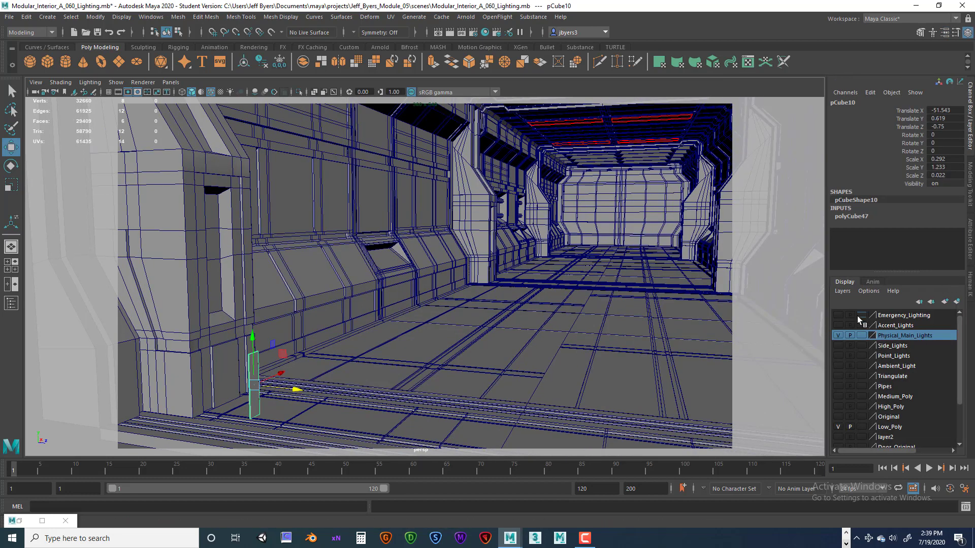
pyautogui.click(838, 325)
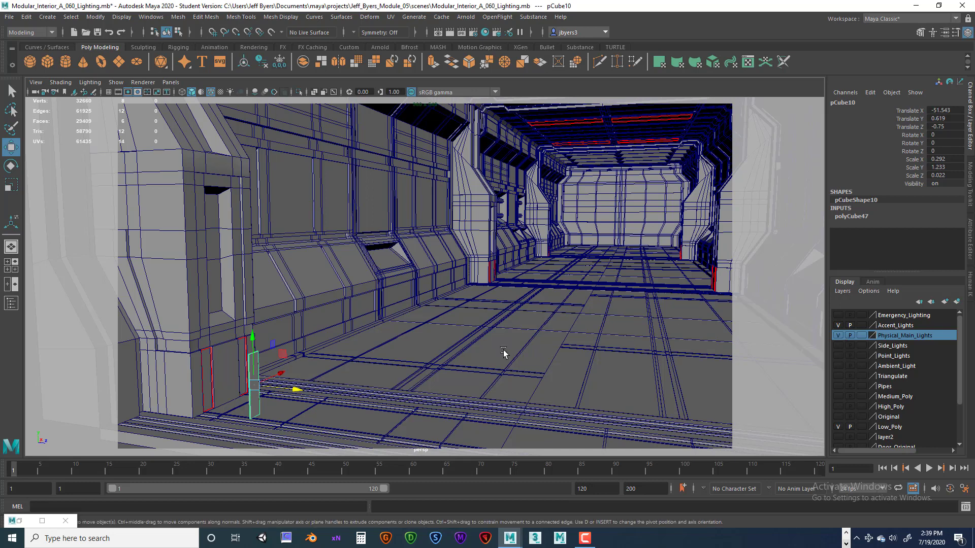
# Open the Outliner and select Accent_Light_01 on the entrance pillar's base.
pyautogui.click(212, 365)
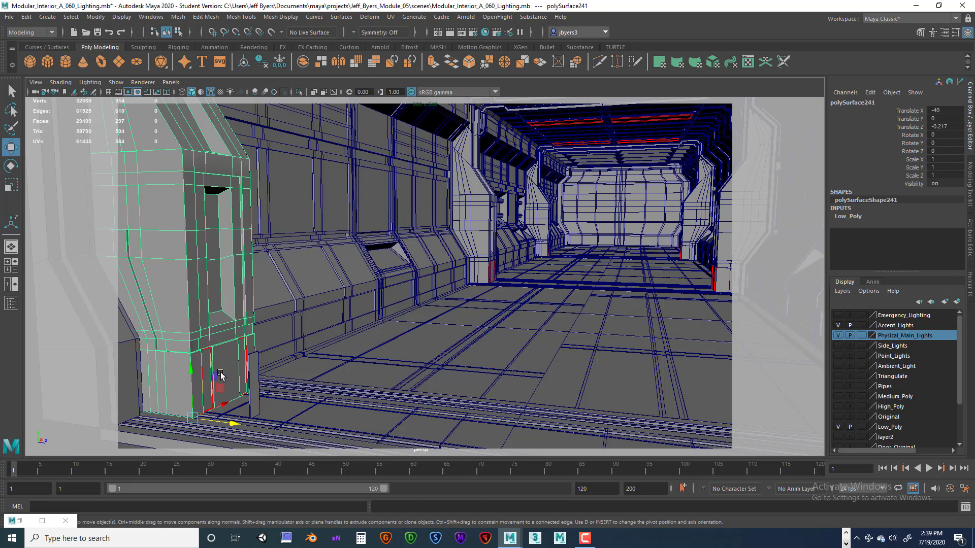
pyautogui.click(157, 19)
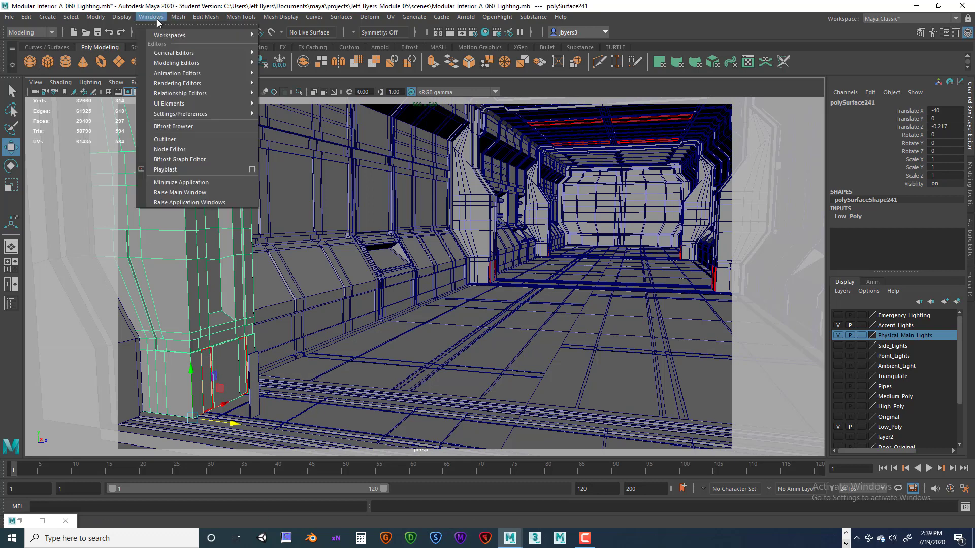
pyautogui.click(166, 140)
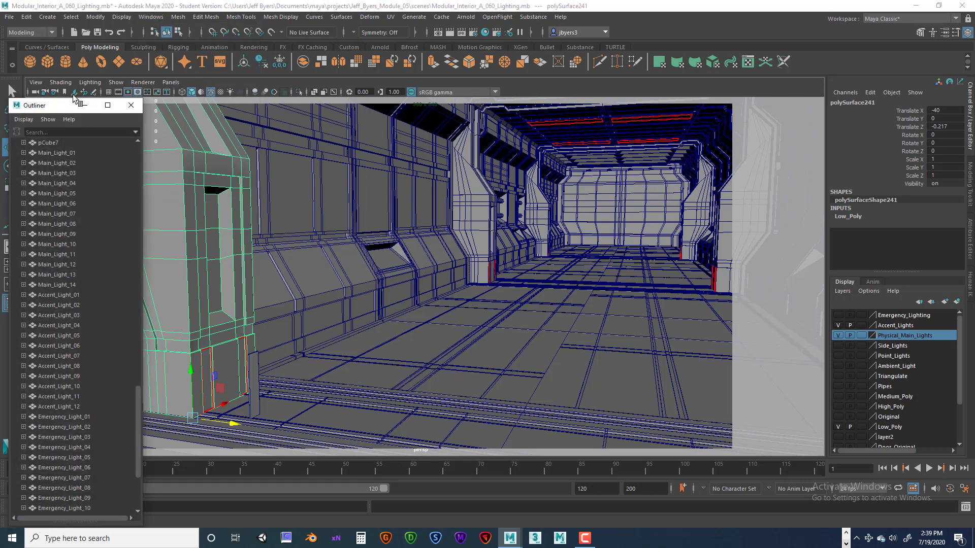
pyautogui.moveTo(58, 107); pyautogui.dragTo(65, 64)
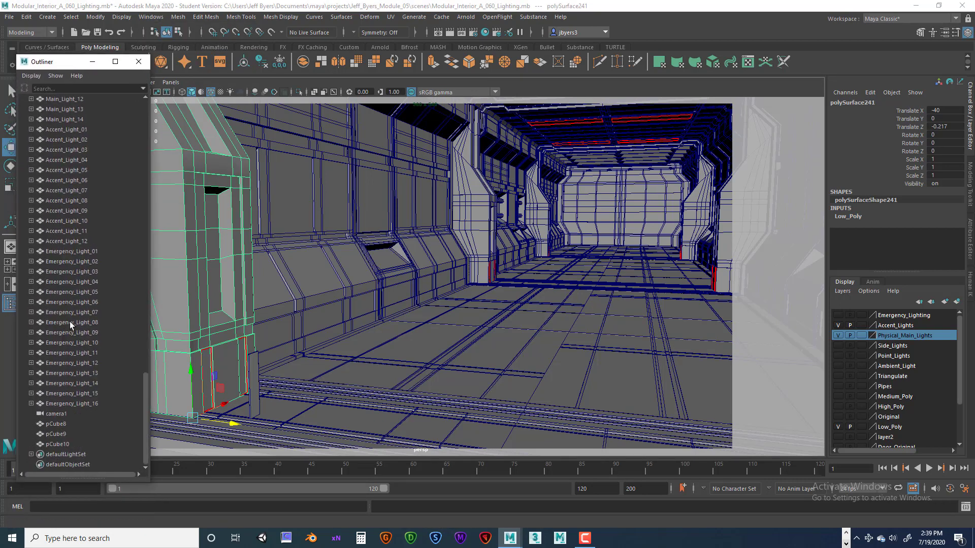
pyautogui.scroll(2, 73, 304)
pyautogui.click(77, 292)
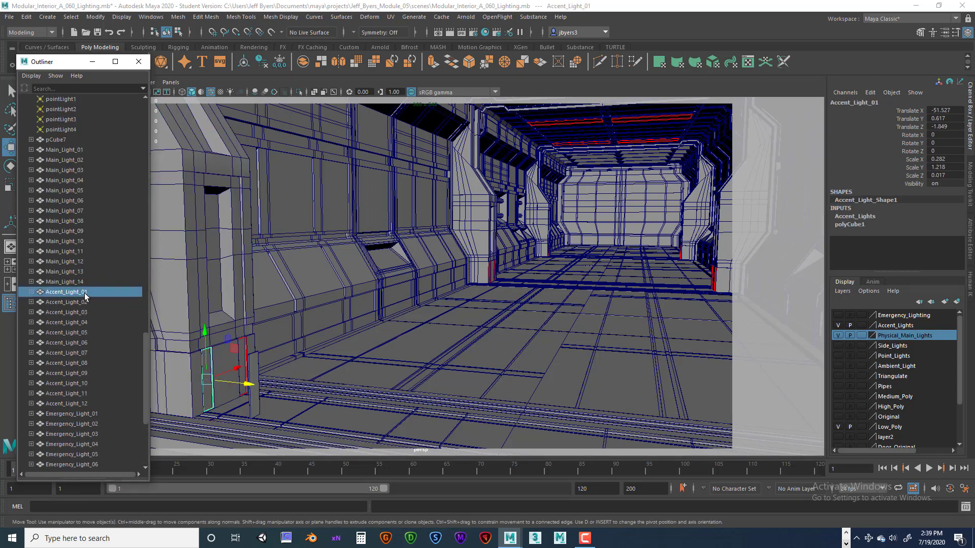
pyautogui.scroll(-5, 84, 303)
pyautogui.scroll(3, 81, 284)
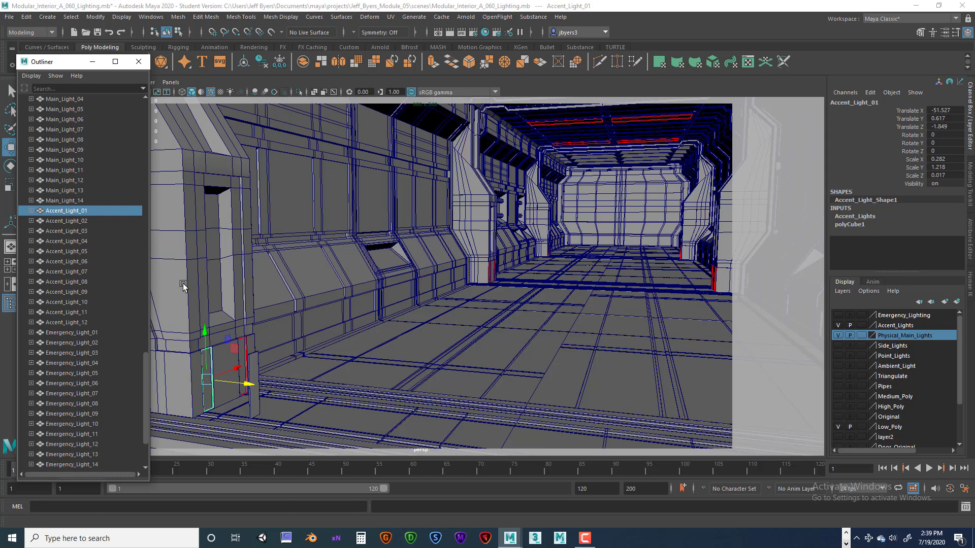
pyautogui.click(246, 345)
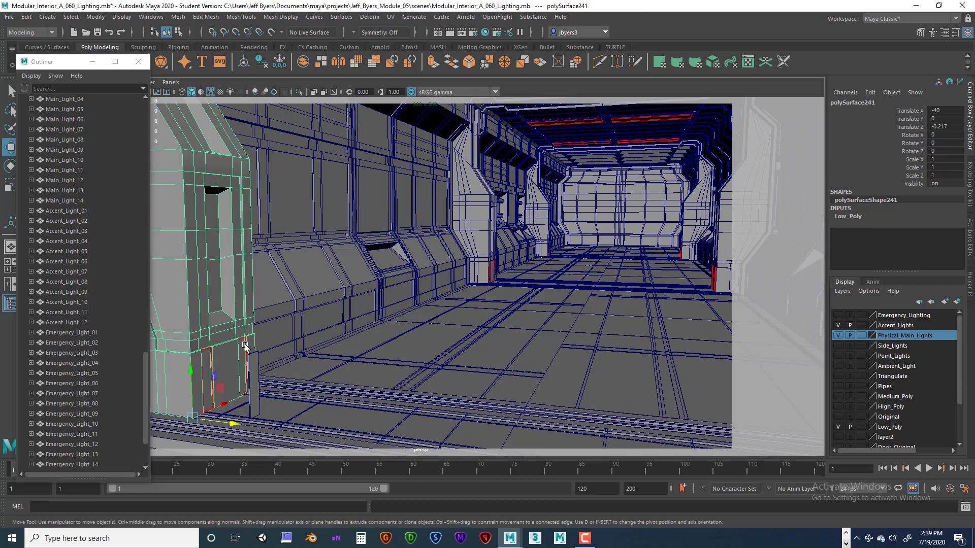
pyautogui.click(74, 211)
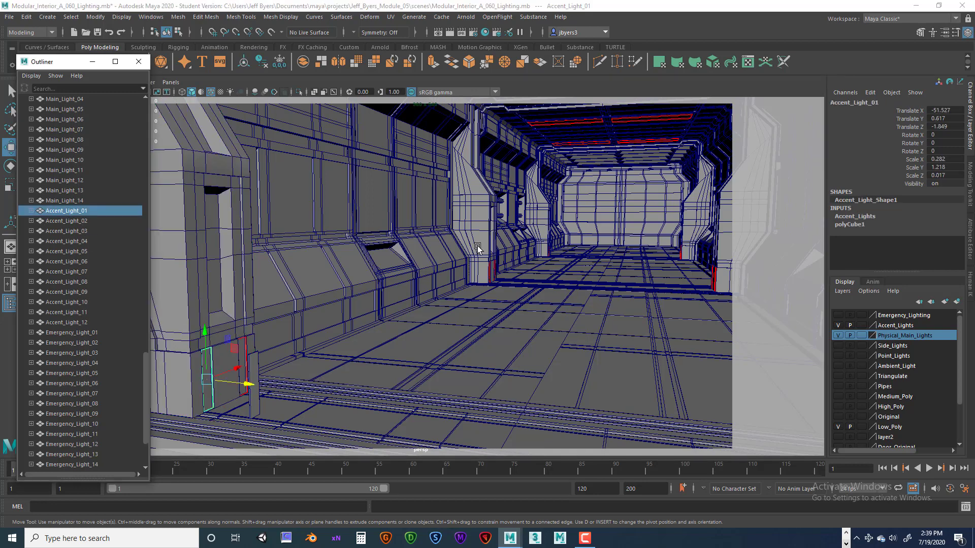
# Inspect the attributes of Accent_Light_01, including its polyCube1 history, display layer, aiStandardSurface9 material and mesh light settings.
pyautogui.hotkey('ctrl', 'a')
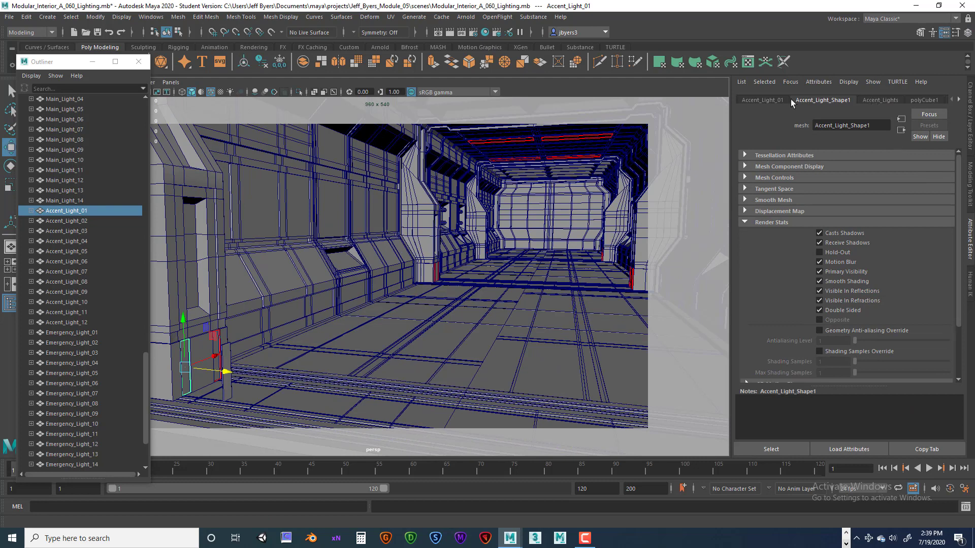
pyautogui.click(924, 100)
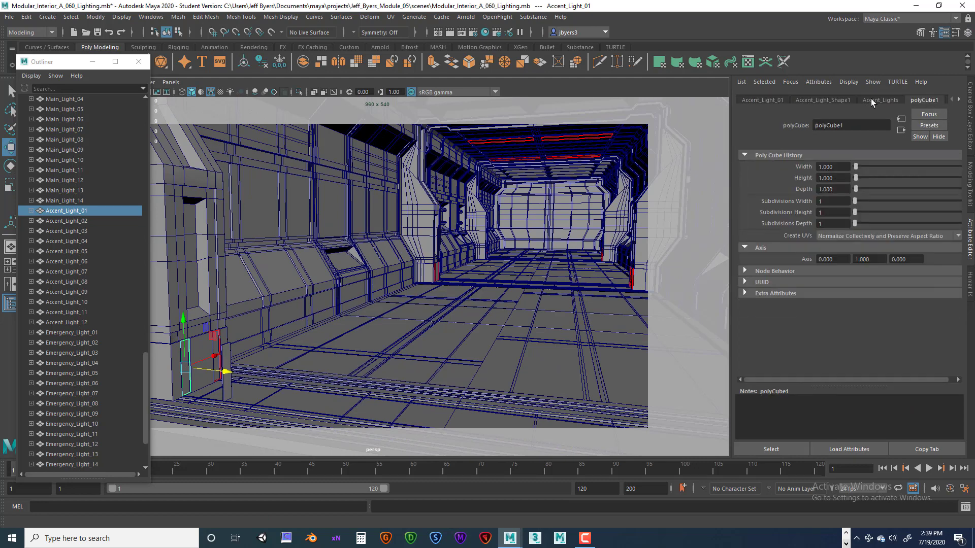
pyautogui.click(880, 100)
pyautogui.hotkey('ctrl', 'a')
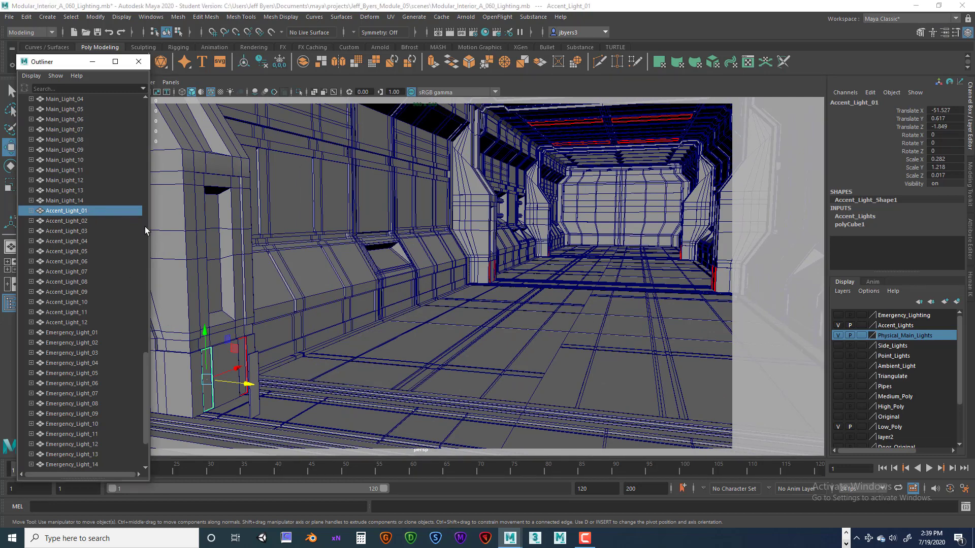
pyautogui.hotkey('ctrl', 'a')
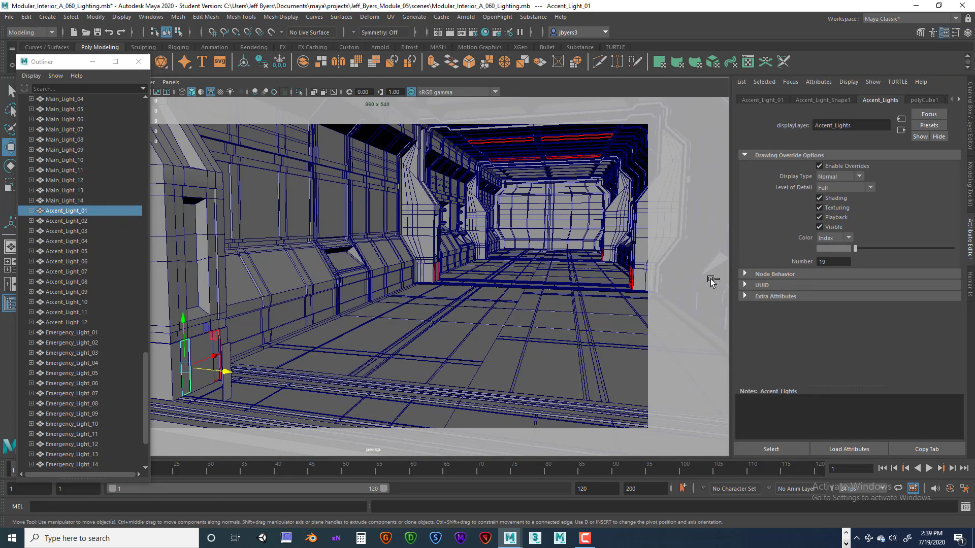
pyautogui.click(956, 98)
pyautogui.click(916, 100)
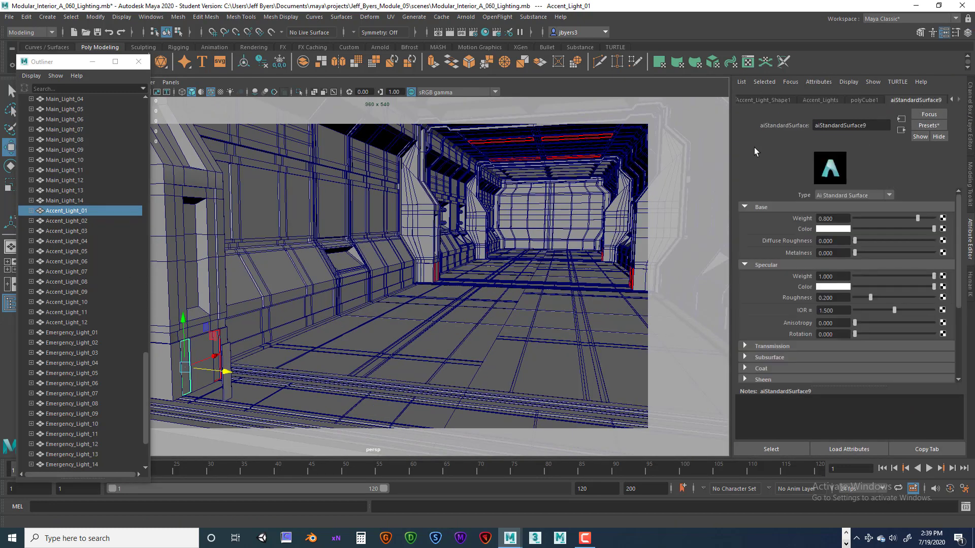
pyautogui.scroll(-5, 873, 273)
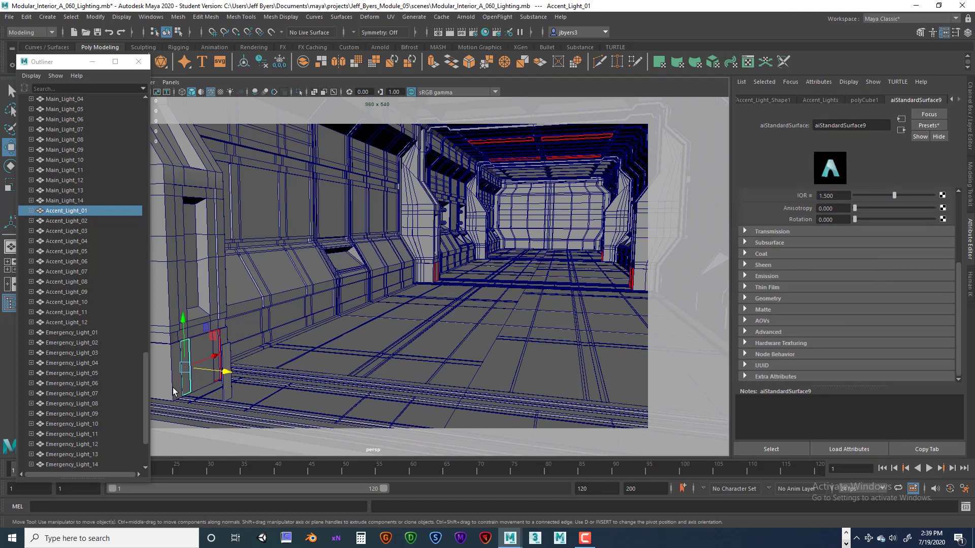
pyautogui.click(192, 387)
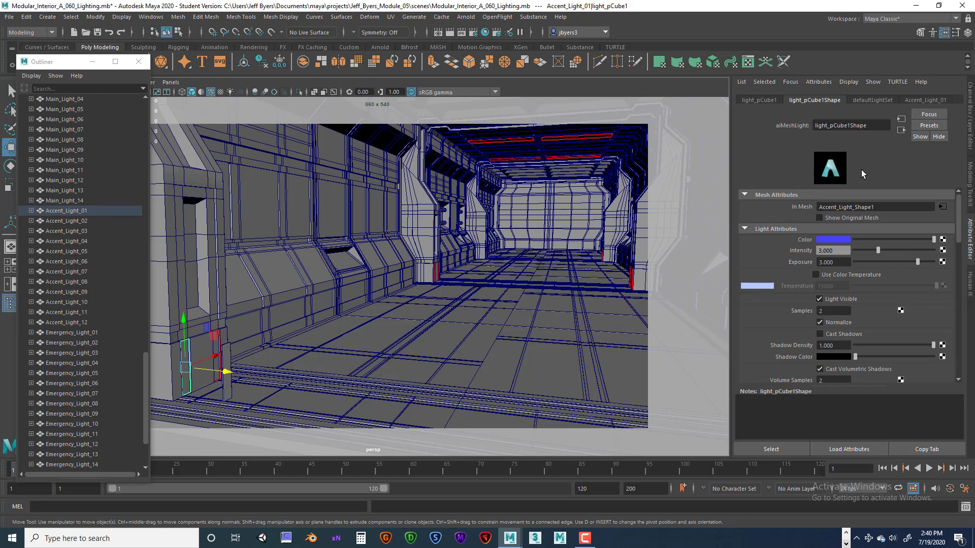
pyautogui.click(193, 388)
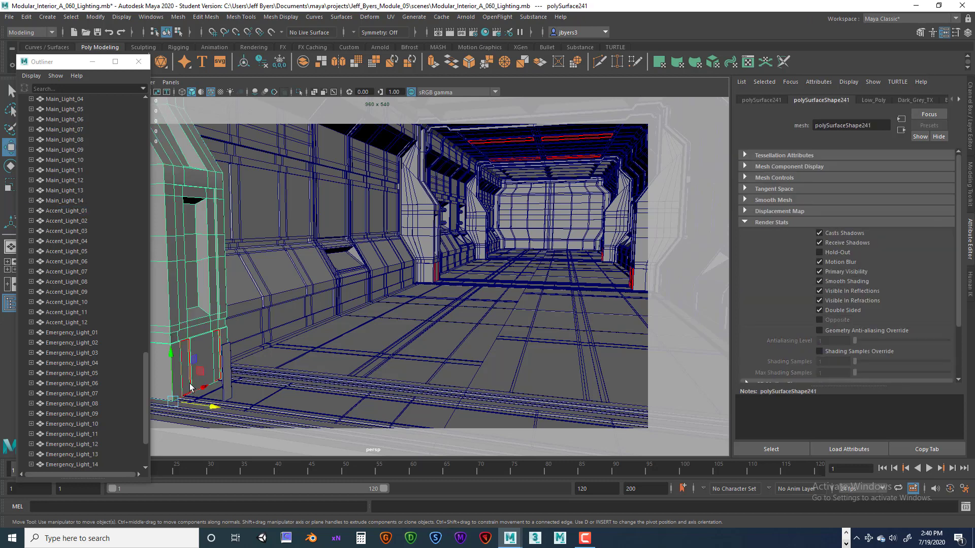
# Expand Accent_Light_01 in the Outliner and inspect its child mesh lights light_pCube1, light_pCube2 and light_pCube3.
pyautogui.click(43, 213)
pyautogui.click(31, 211)
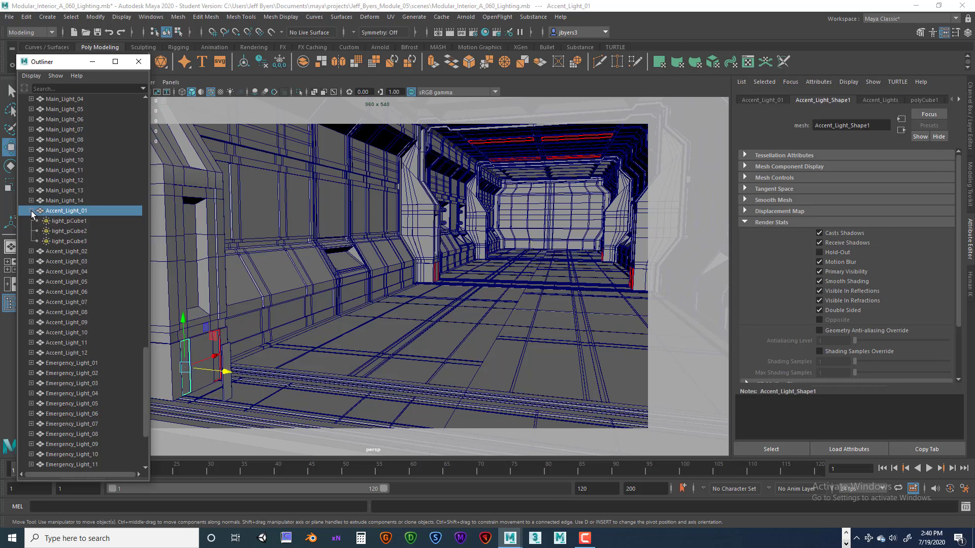
pyautogui.click(65, 231)
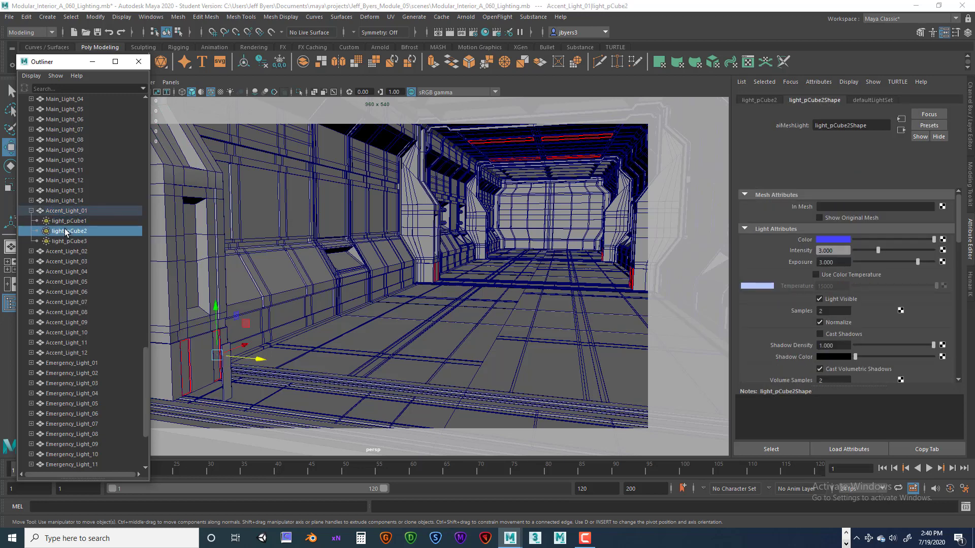
pyautogui.click(64, 241)
pyautogui.click(65, 233)
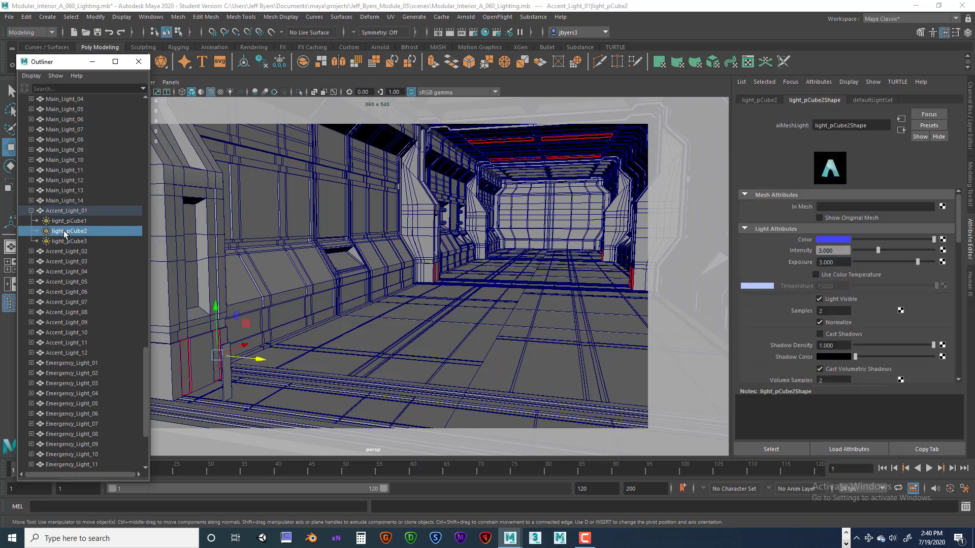
pyautogui.click(65, 222)
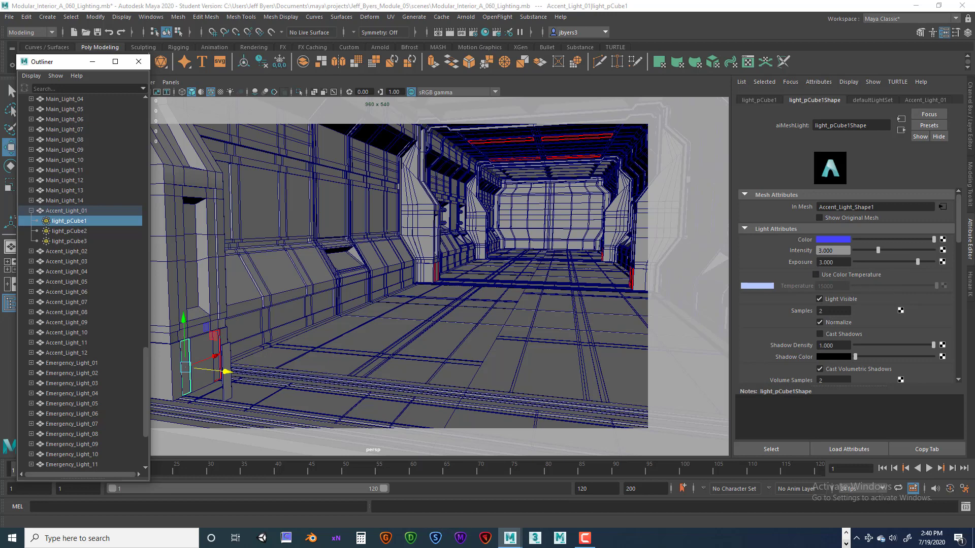
# Review the Color, Intensity, Exposure and Cast Shadows settings of Accent_Light_01's light_pCube1.
pyautogui.click(838, 251)
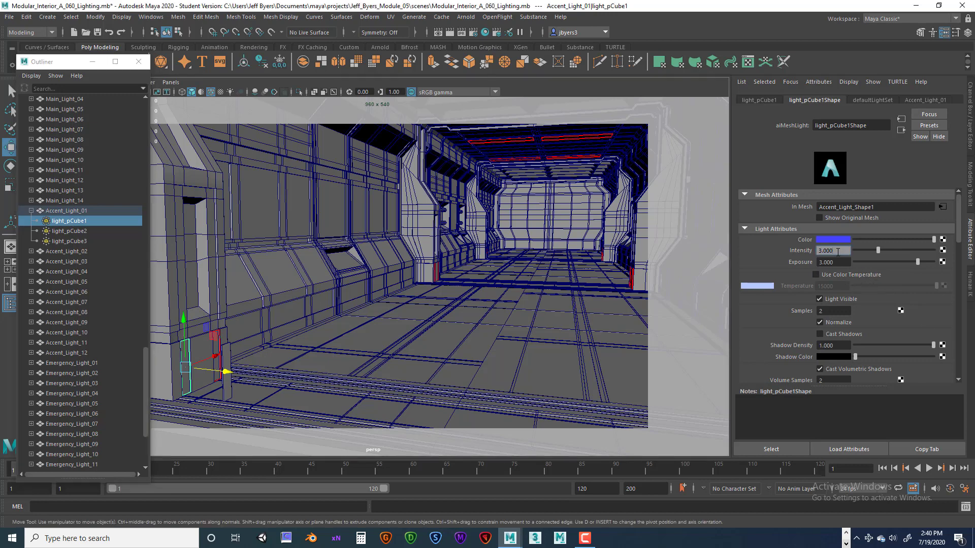
pyautogui.click(836, 240)
pyautogui.click(840, 262)
pyautogui.click(820, 334)
pyautogui.click(820, 335)
pyautogui.click(819, 334)
pyautogui.scroll(-1, 885, 330)
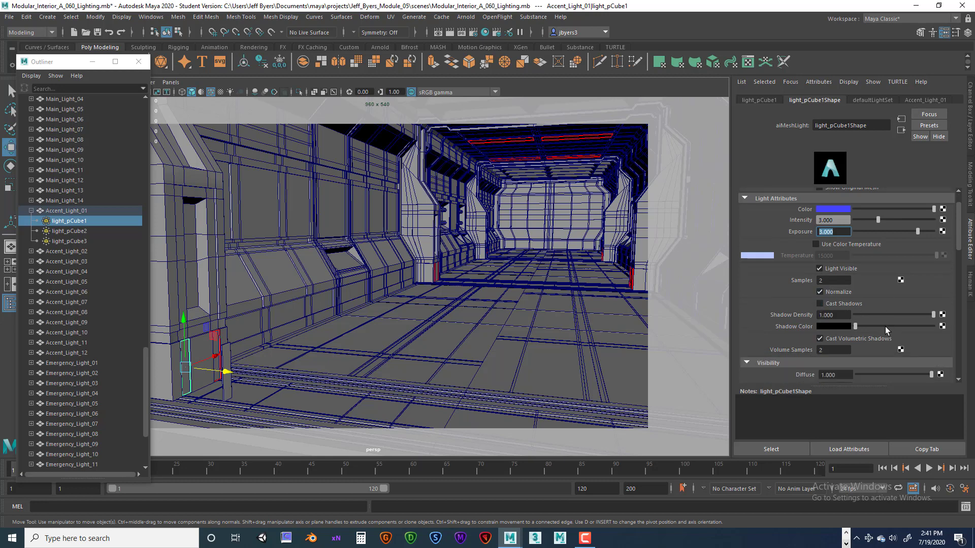
pyautogui.scroll(3, 877, 315)
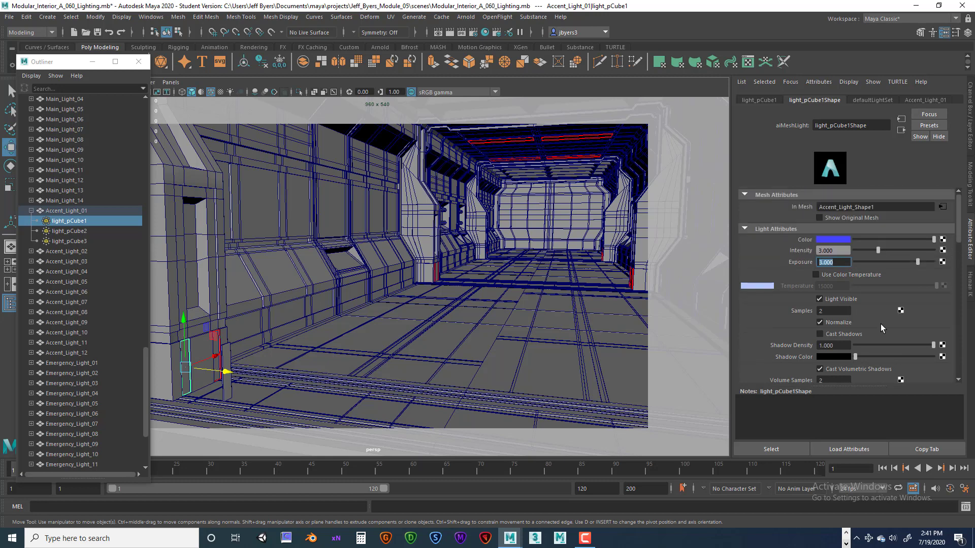
# Enlarge the attribute area and review the Volume Samples and Visibility settings of light_pCube1.
pyautogui.moveTo(876, 385); pyautogui.dragTo(875, 421)
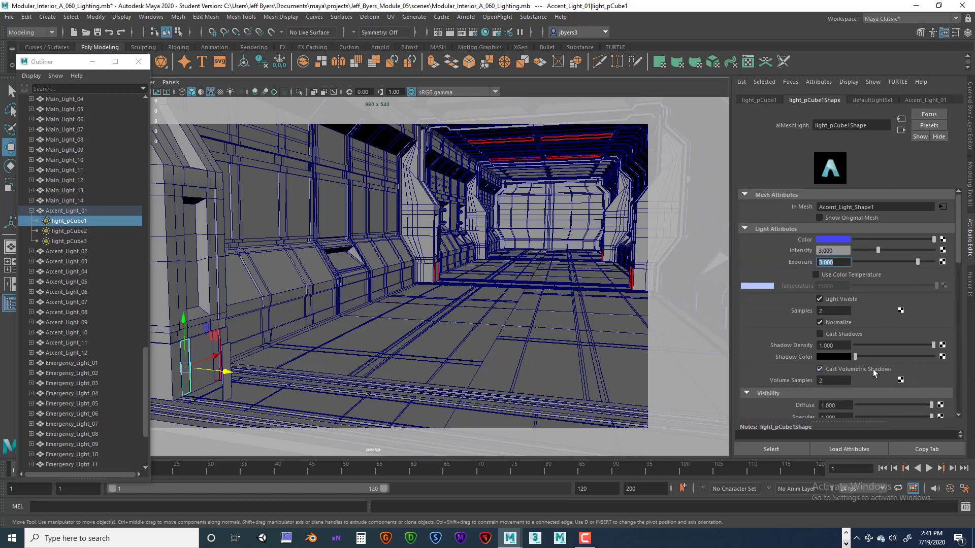
pyautogui.scroll(-3, 873, 369)
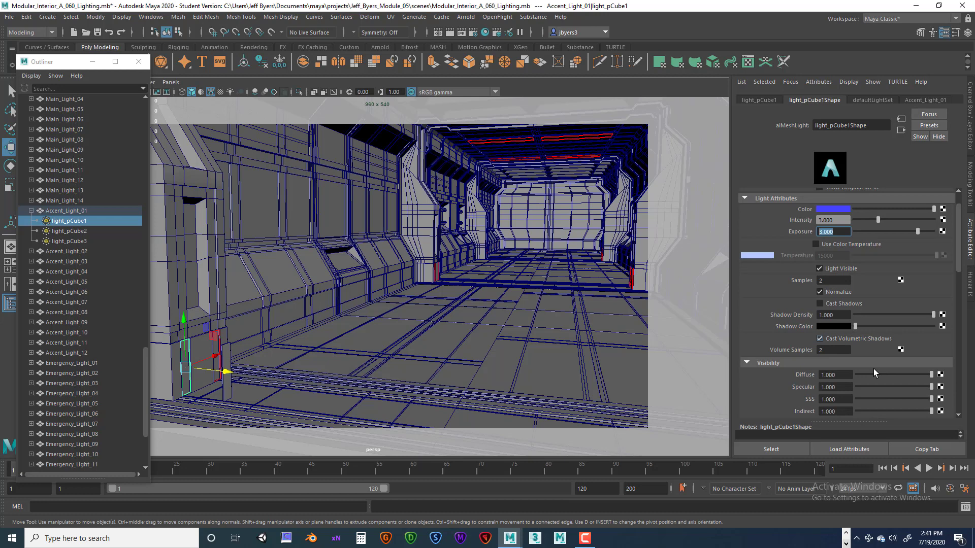
pyautogui.scroll(-1, 873, 368)
pyautogui.scroll(1, 873, 369)
pyautogui.scroll(-1, 873, 368)
pyautogui.scroll(2, 873, 369)
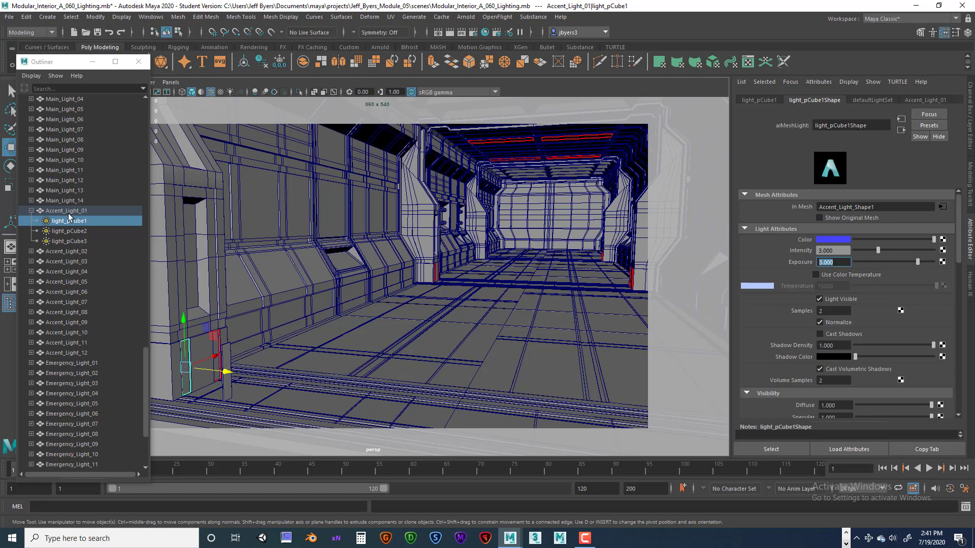
# Compare the attributes of the Accent_Light_01 mesh with those of its child light light_pCube1.
pyautogui.click(66, 211)
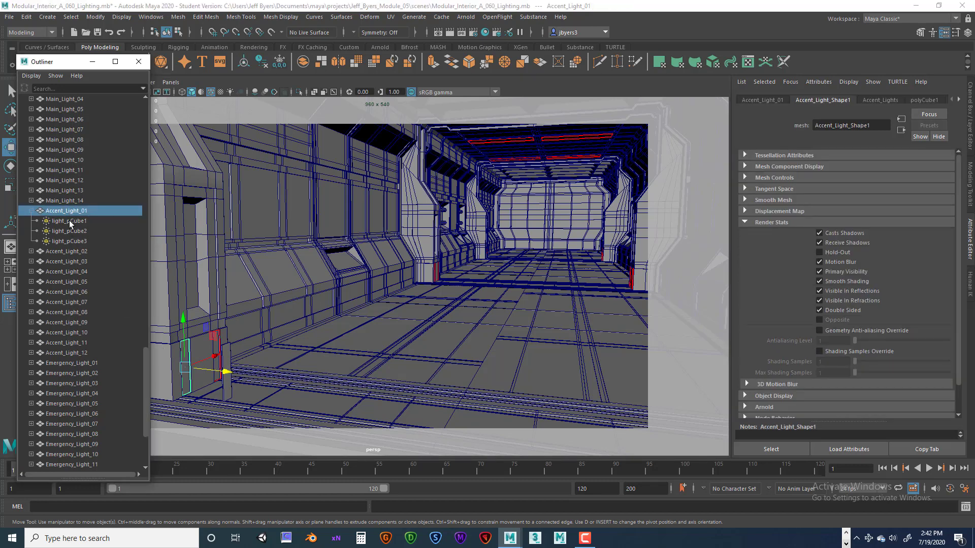
pyautogui.click(66, 222)
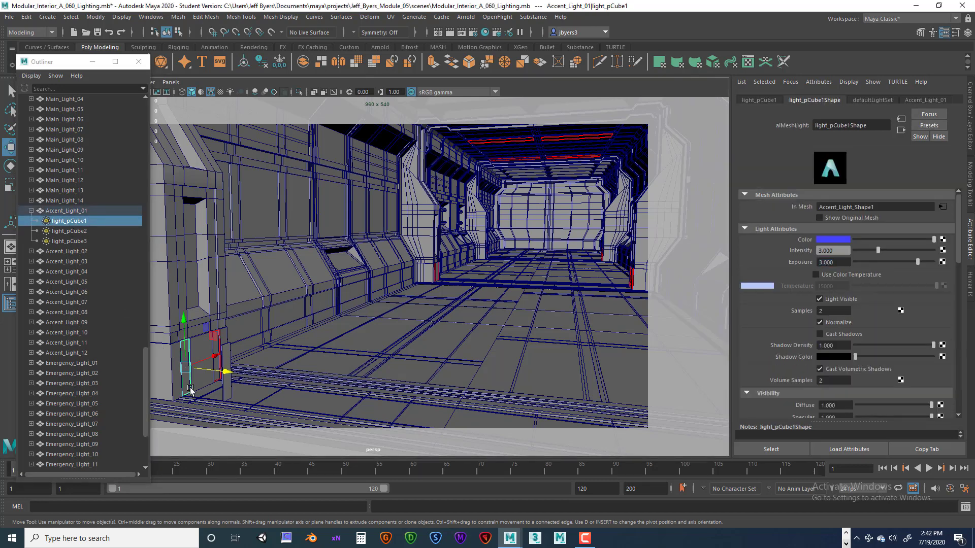
pyautogui.click(190, 389)
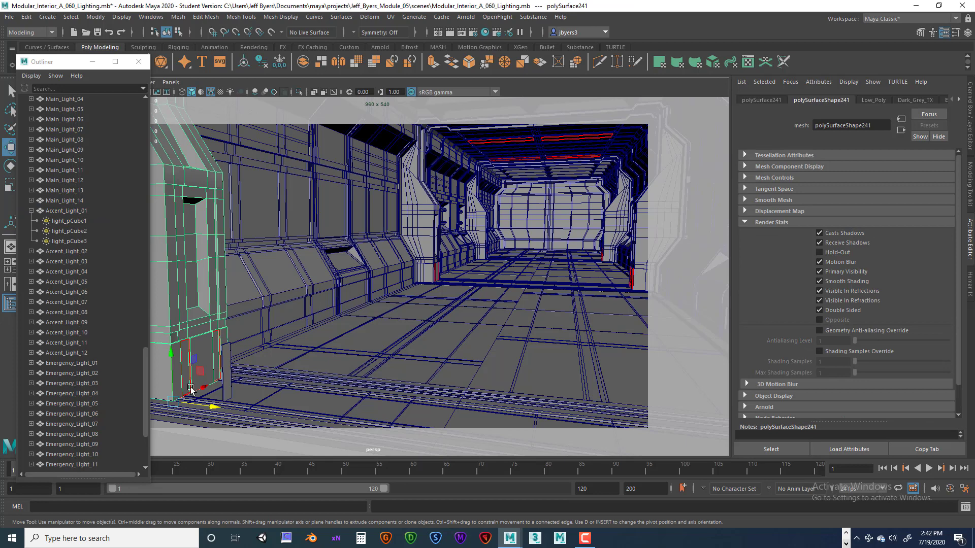
# Duplicate Accent_Light_01 once with Duplicate Special, including its input graph, and move the copy away from the entrance pillar into the corridor.
pyautogui.click(31, 211)
pyautogui.click(53, 212)
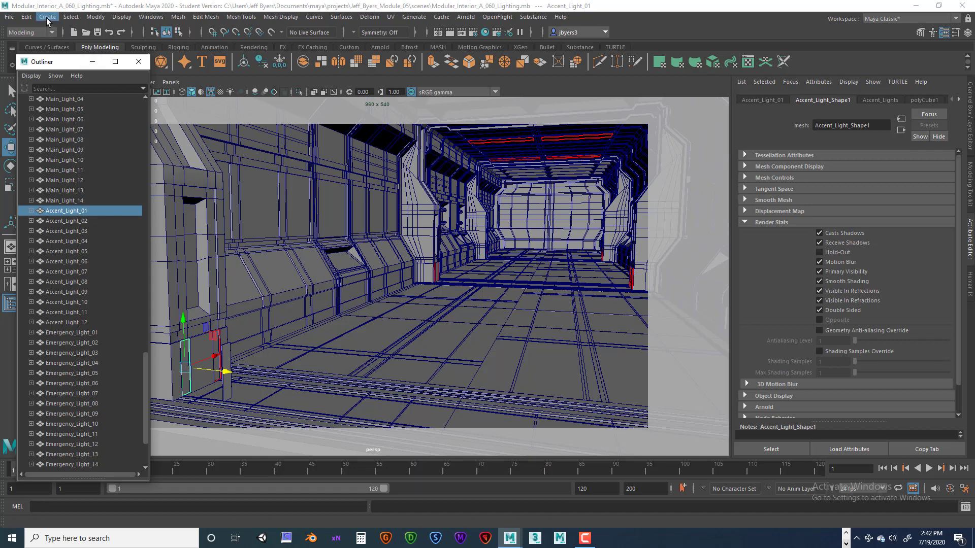
pyautogui.click(27, 17)
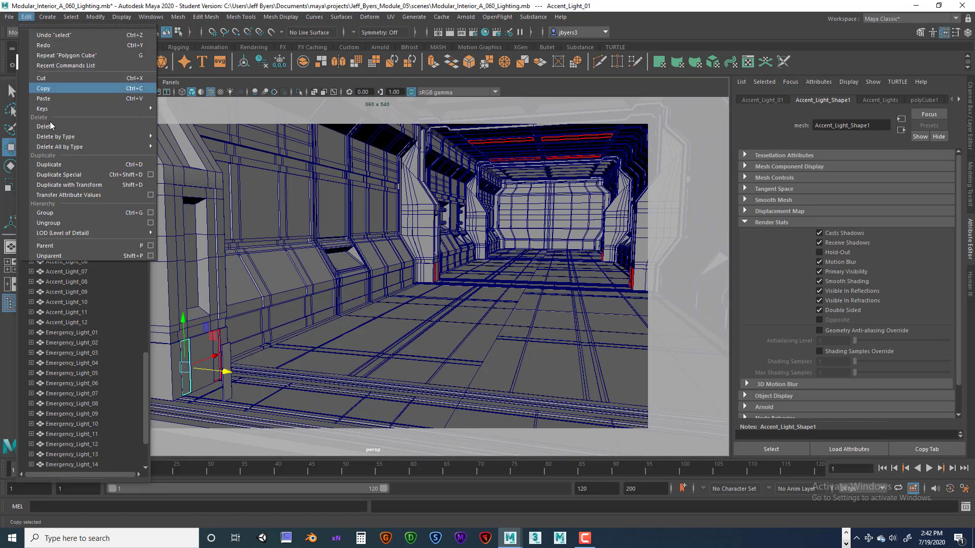
pyautogui.click(150, 175)
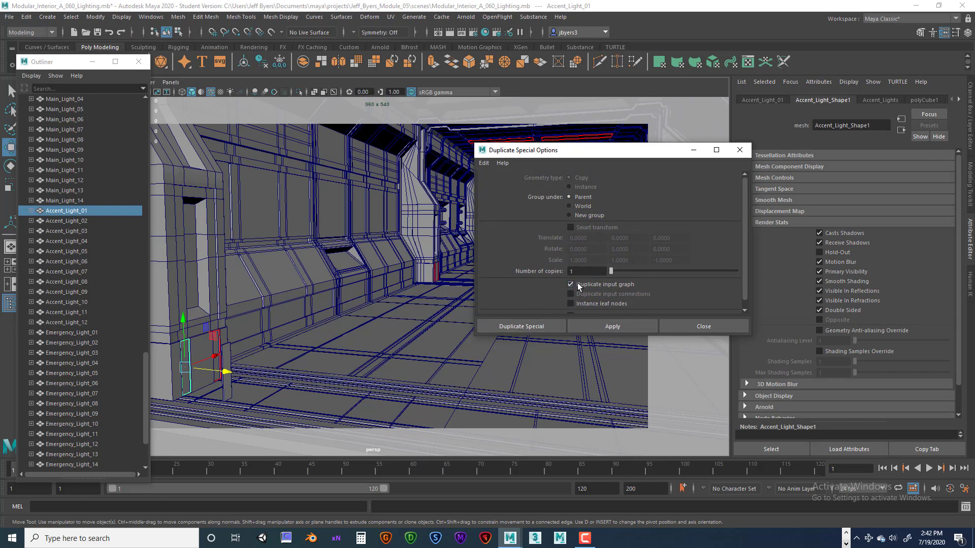
pyautogui.click(537, 329)
pyautogui.moveTo(226, 370); pyautogui.dragTo(290, 343)
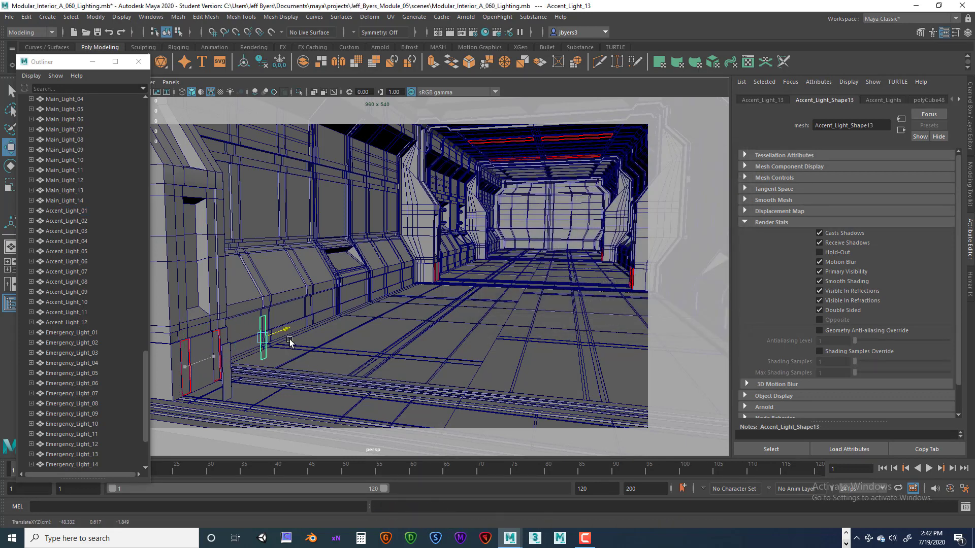
# Select the duplicated strip's mesh light and its mesh in the viewport, and discard the duplicate.
pyautogui.click(190, 408)
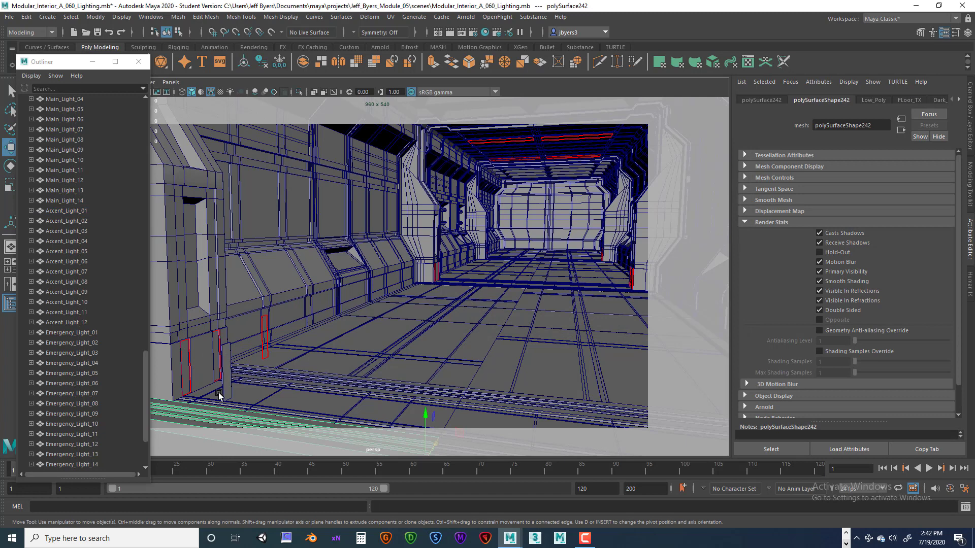
pyautogui.click(268, 330)
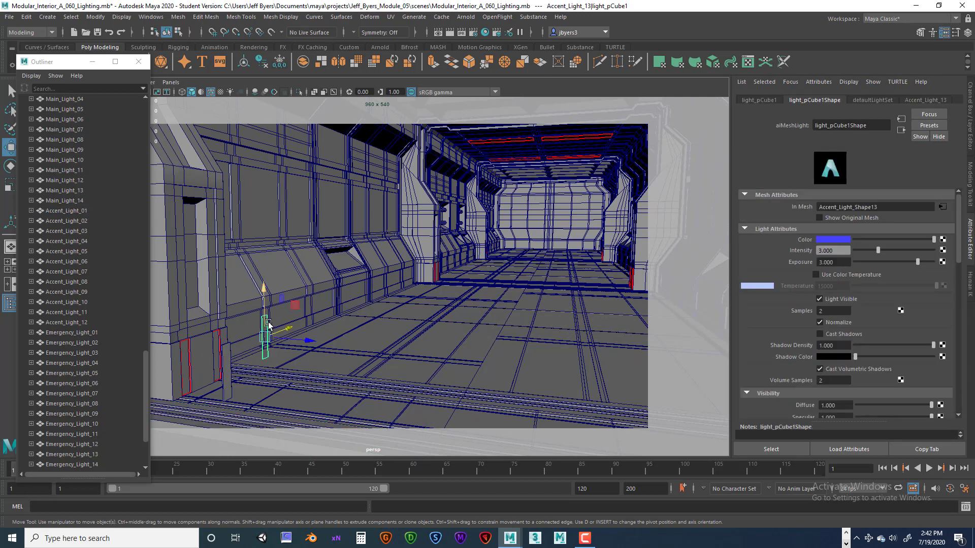
pyautogui.click(302, 333)
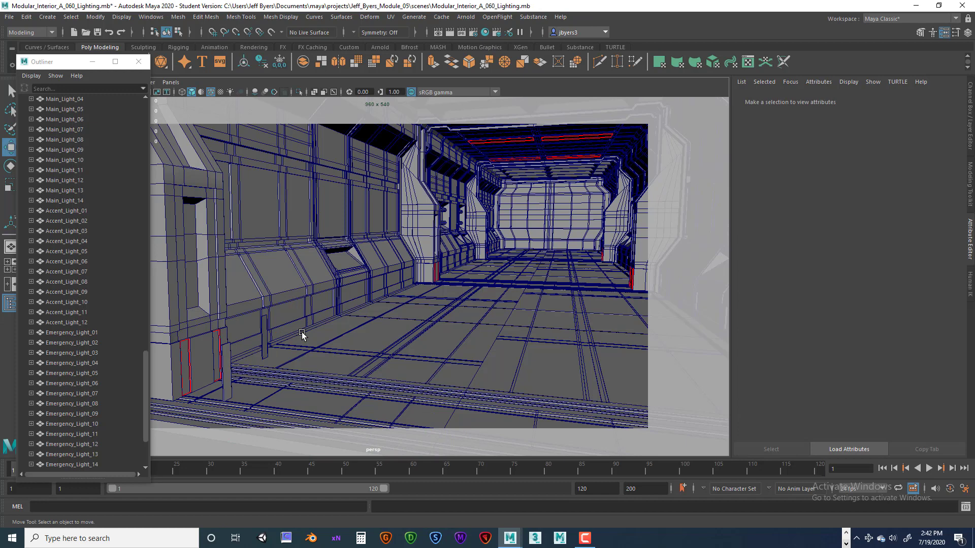
pyautogui.click(264, 340)
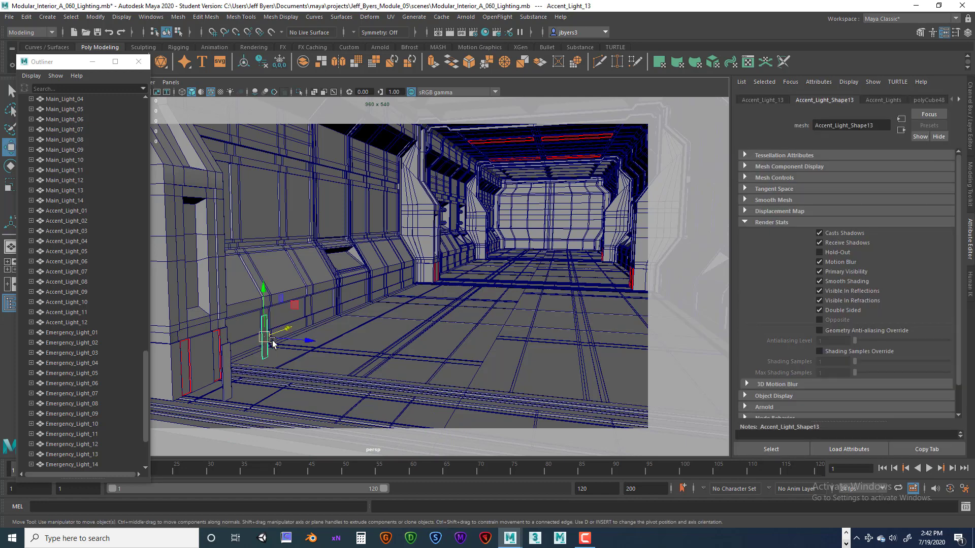
pyautogui.click(272, 343)
# Find Accent_Light_01 from its strip on the entrance pillar and select it together with its three child lights in the Outliner.
pyautogui.click(189, 349)
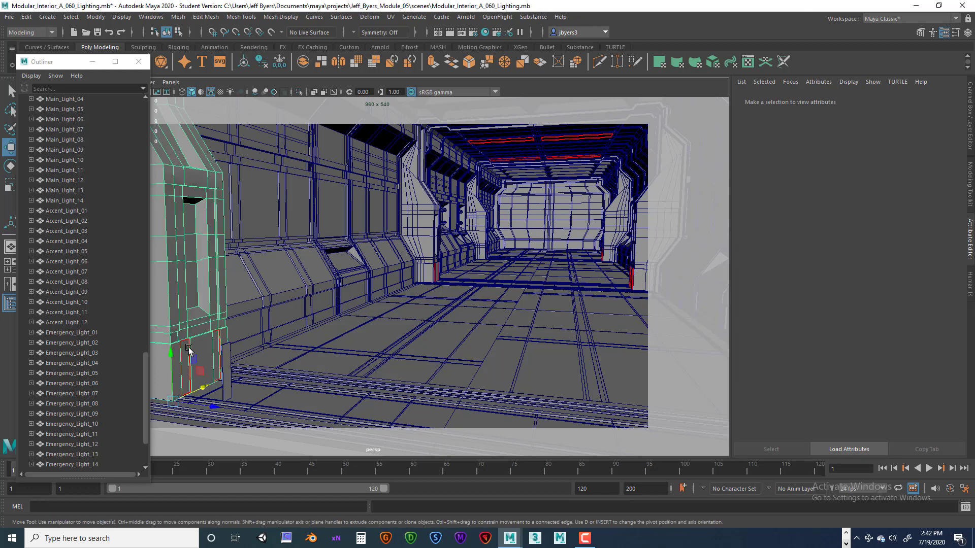
pyautogui.click(195, 355)
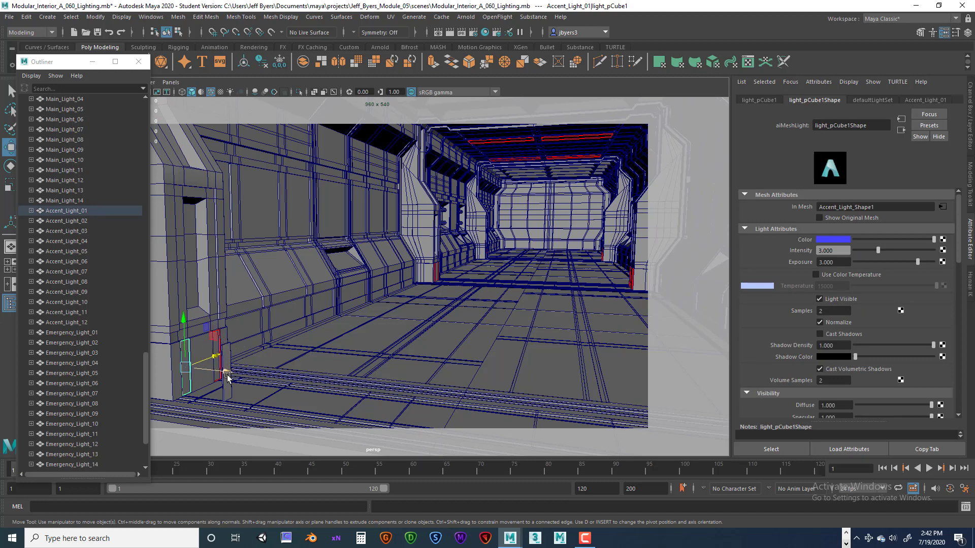
pyautogui.click(31, 210)
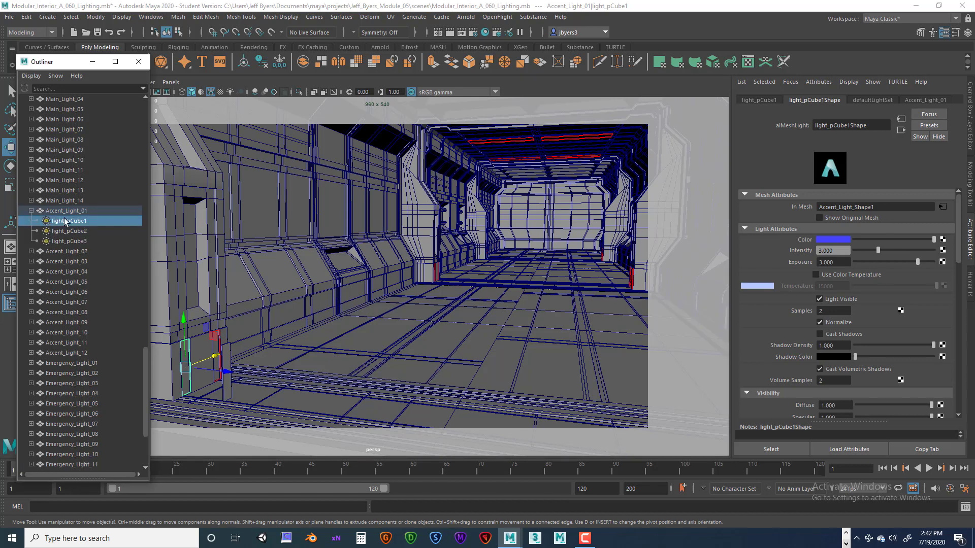
pyautogui.click(63, 213)
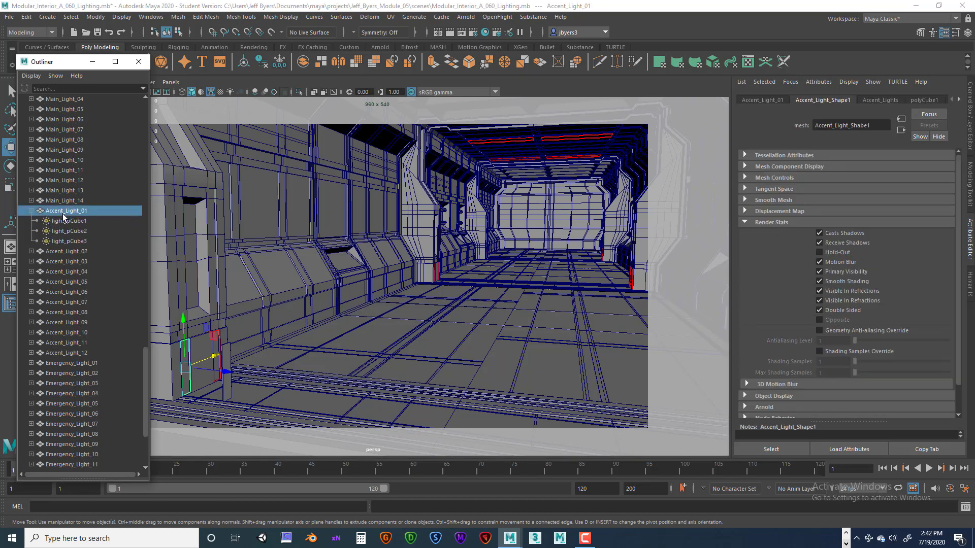
pyautogui.keyDown('shift'); pyautogui.click(65, 242); pyautogui.keyUp('shift')
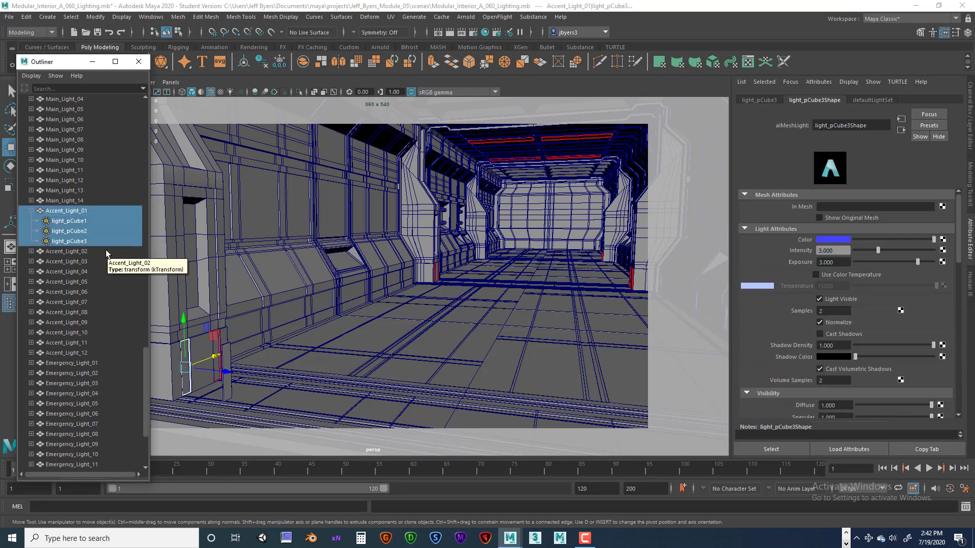
pyautogui.click(31, 210)
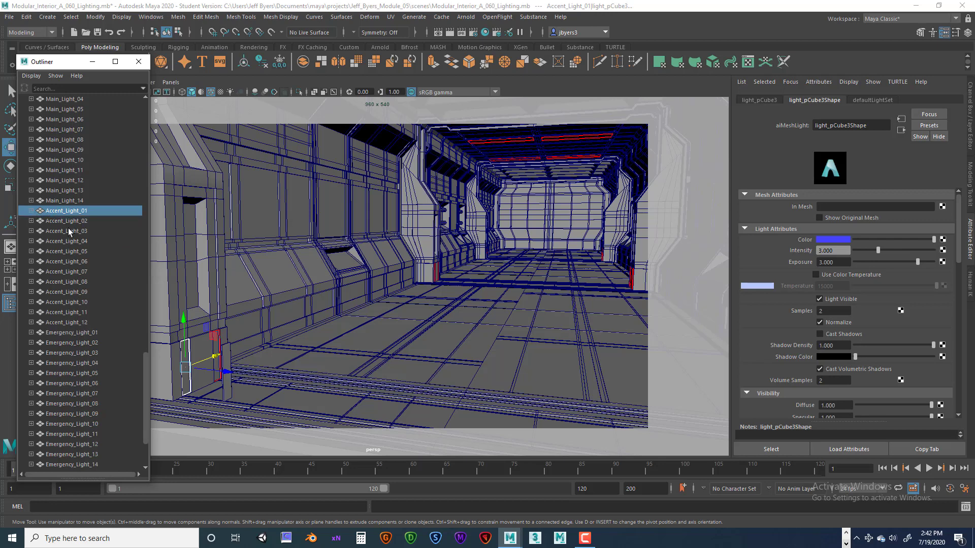
# Compare selecting Accent_Light_01 with all its children against selecting only the parent with its hierarchy collapsed.
pyautogui.click(32, 211)
pyautogui.click(31, 210)
pyautogui.click(31, 210)
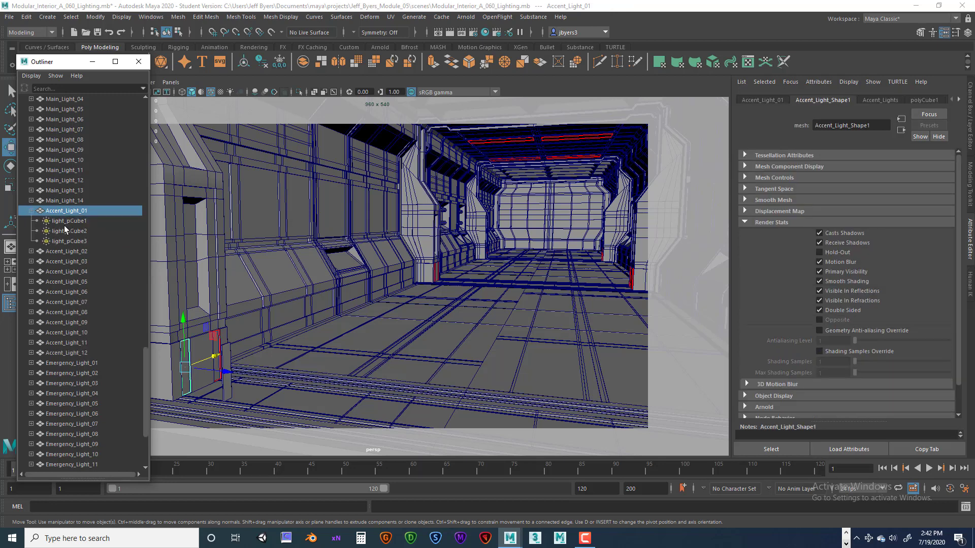
pyautogui.keyDown('shift'); pyautogui.click(63, 242); pyautogui.keyUp('shift')
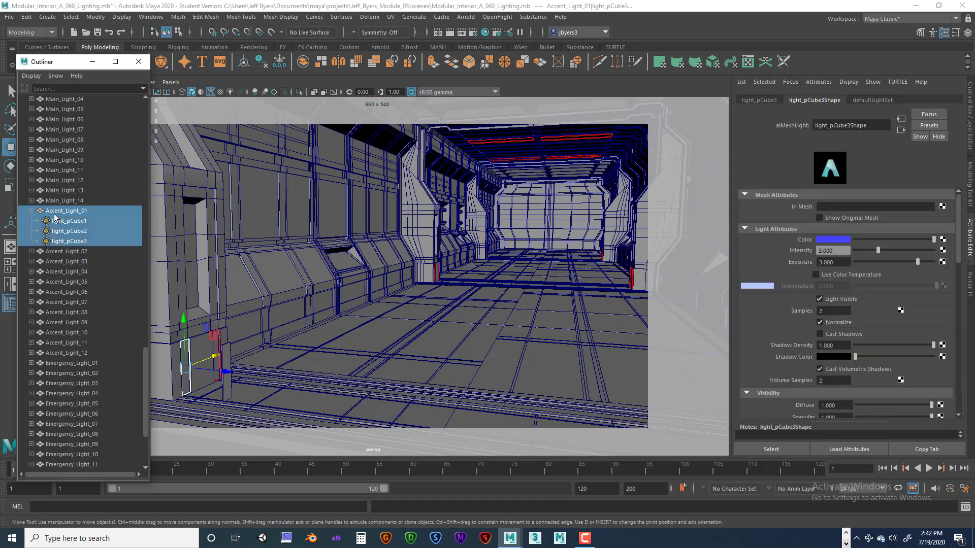
pyautogui.click(32, 211)
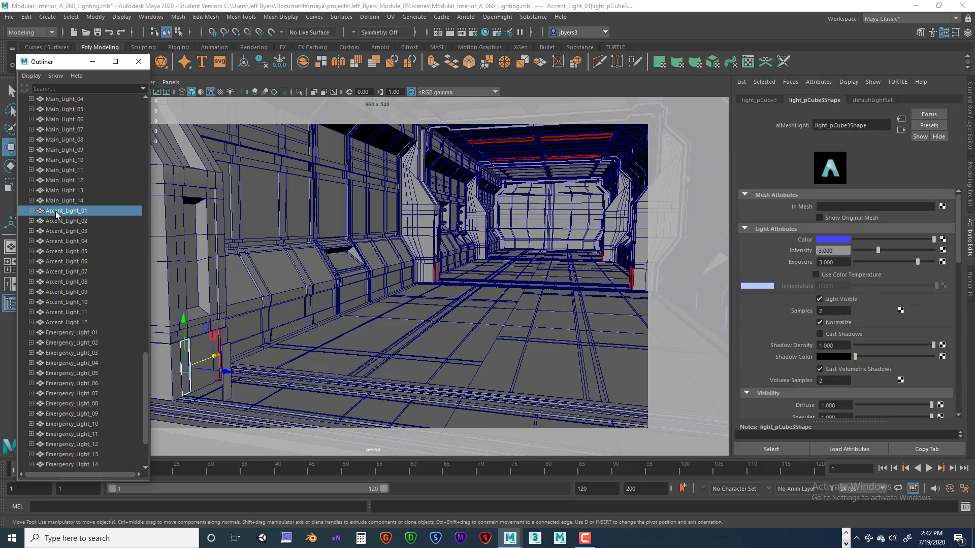
pyautogui.click(55, 212)
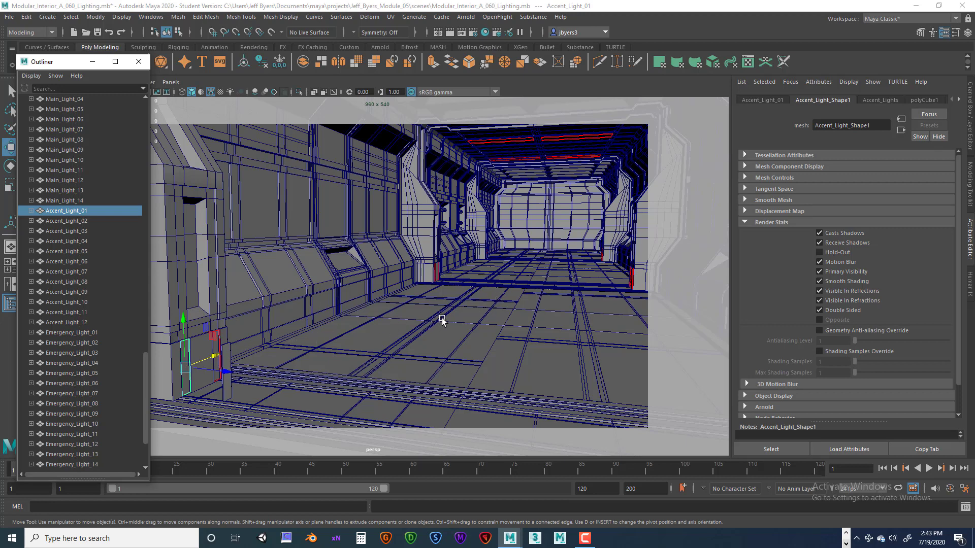
# Select the light_pCube1 mesh light of Accent_Light_03 at the base of the next pillar along the corridor.
pyautogui.keyDown('alt'); pyautogui.moveTo(444, 320); pyautogui.dragTo(487, 319); pyautogui.keyUp('alt')
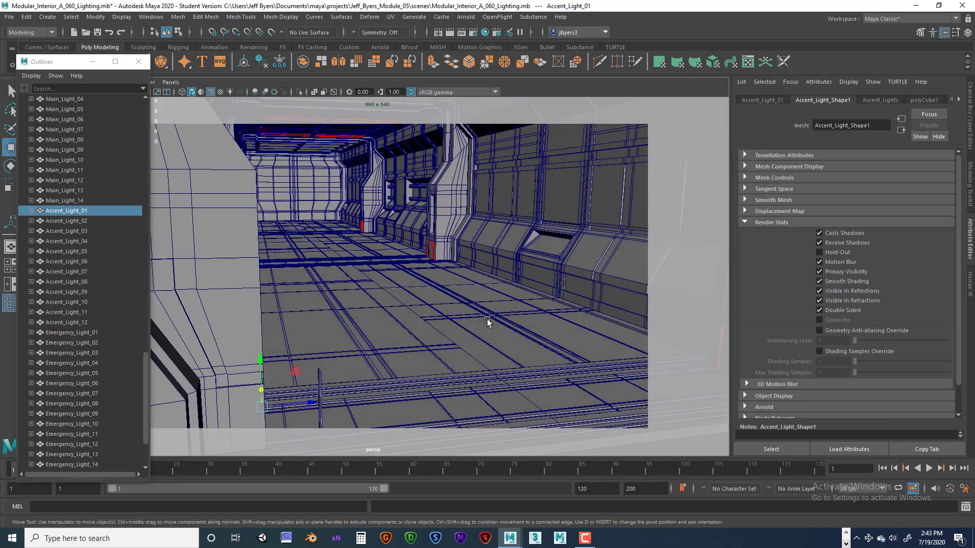
pyautogui.keyDown('alt'); pyautogui.moveTo(466, 277); pyautogui.dragTo(477, 282); pyautogui.keyUp('alt')
pyautogui.scroll(5, 467, 281)
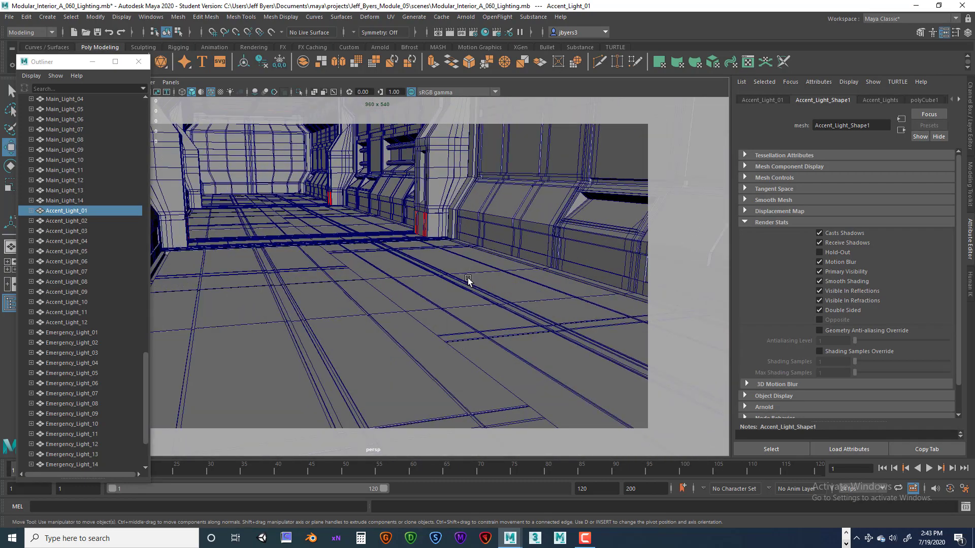
pyautogui.keyDown('alt'); pyautogui.moveTo(430, 242); pyautogui.dragTo(393, 327, button='middle'); pyautogui.keyUp('alt')
pyautogui.keyDown('alt'); pyautogui.moveTo(244, 332); pyautogui.dragTo(414, 306); pyautogui.keyUp('alt')
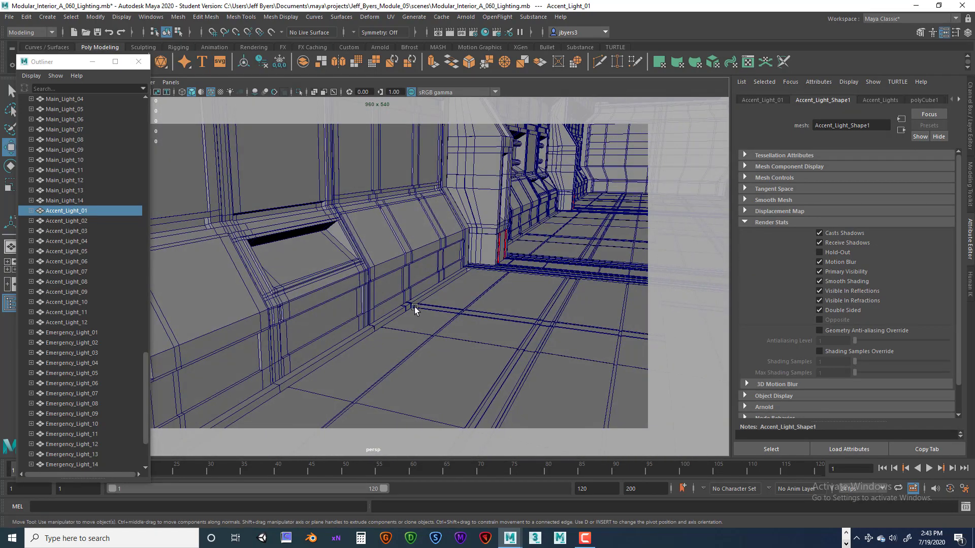
pyautogui.keyDown('alt'); pyautogui.moveTo(447, 305); pyautogui.dragTo(346, 294, button='middle'); pyautogui.keyUp('alt')
pyautogui.click(356, 287)
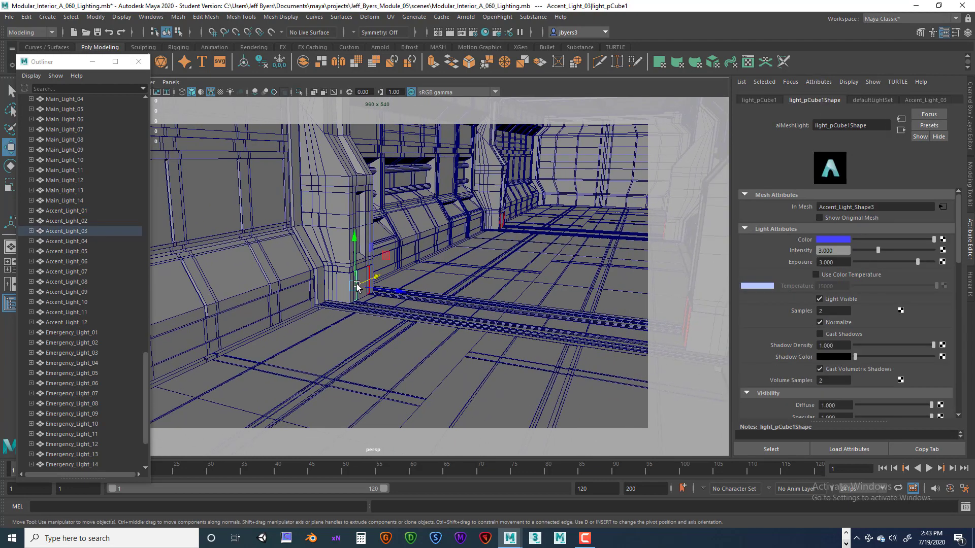
# Examine the selected mesh light at the pillar base up close, then from outside the corridor entrance.
pyautogui.press('f')
pyautogui.keyDown('alt'); pyautogui.moveTo(413, 324); pyautogui.dragTo(426, 217); pyautogui.keyUp('alt')
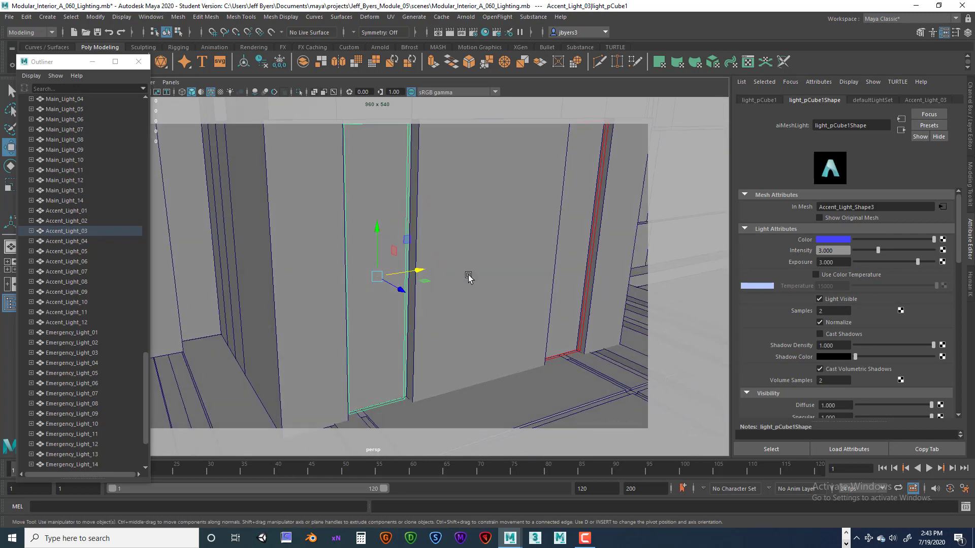
pyautogui.moveTo(468, 276)
pyautogui.keyDown('alt'); pyautogui.mouseDown()
pyautogui.moveTo(459, 298)
pyautogui.moveTo(492, 304)
pyautogui.moveTo(461, 283)
pyautogui.mouseUp(); pyautogui.keyUp('alt')
pyautogui.keyDown('alt'); pyautogui.moveTo(432, 225); pyautogui.dragTo(428, 264); pyautogui.keyUp('alt')
pyautogui.scroll(-8, 486, 275)
pyautogui.scroll(4, 450, 275)
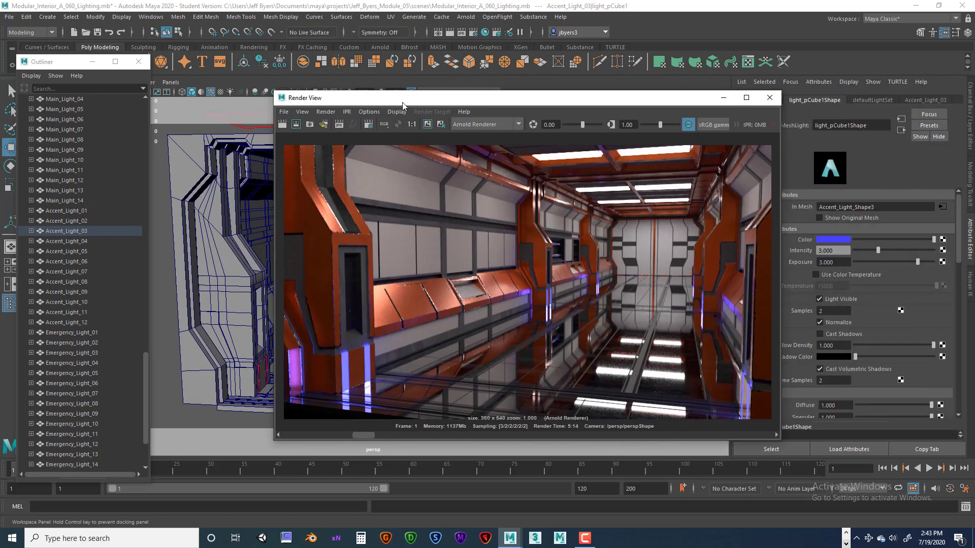
# Review the corridor's purple accent lights in the finished Arnold render, then put the Render View away.
pyautogui.moveTo(423, 101); pyautogui.dragTo(366, 102)
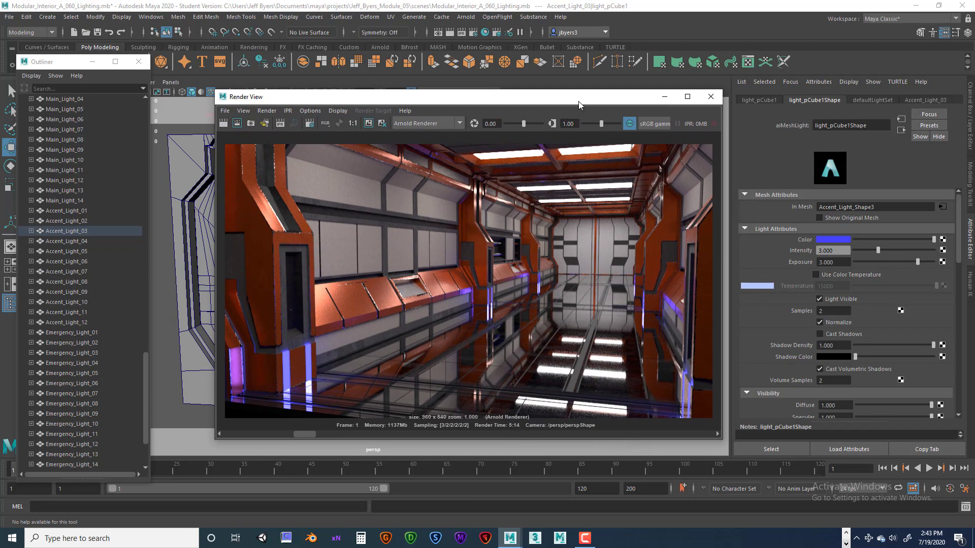
pyautogui.moveTo(529, 100); pyautogui.dragTo(646, 93)
pyautogui.click(828, 92)
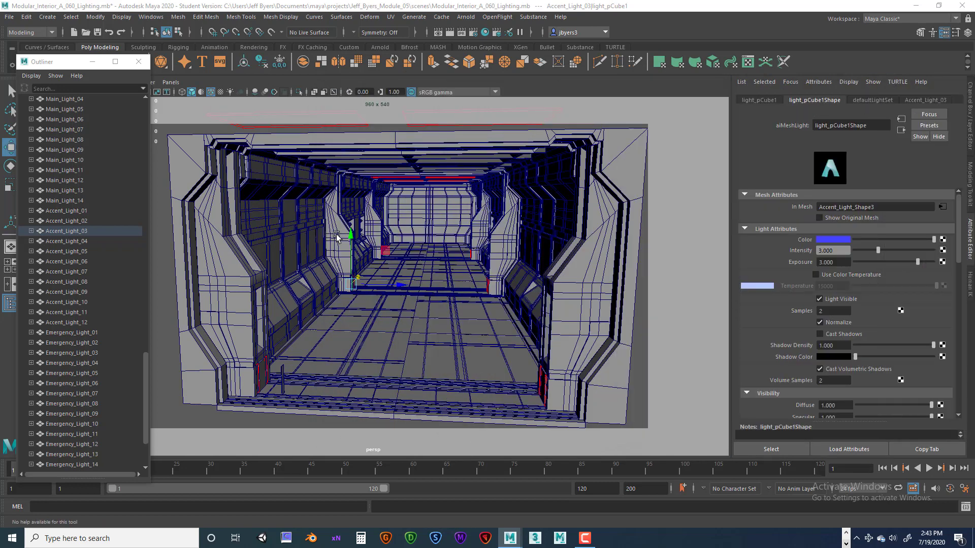
# Delete the leftover thin cube standing on the floor at the corridor entrance.
pyautogui.scroll(2, 396, 246)
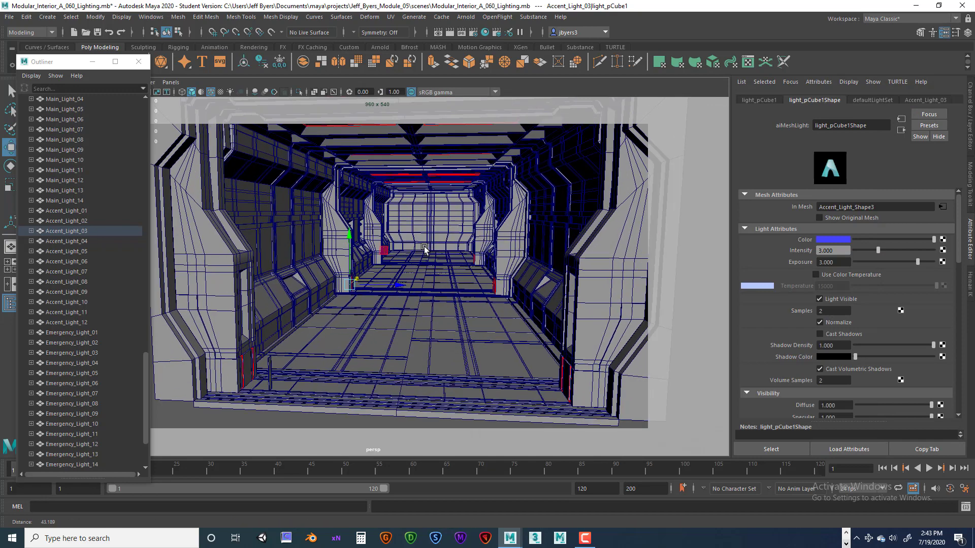
pyautogui.click(271, 372)
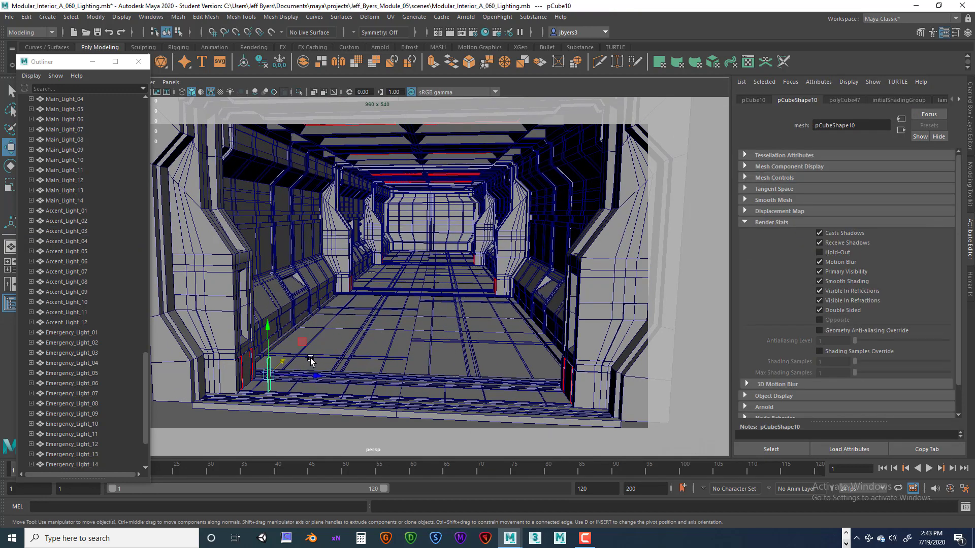
pyautogui.click(311, 360)
pyautogui.scroll(4, 365, 346)
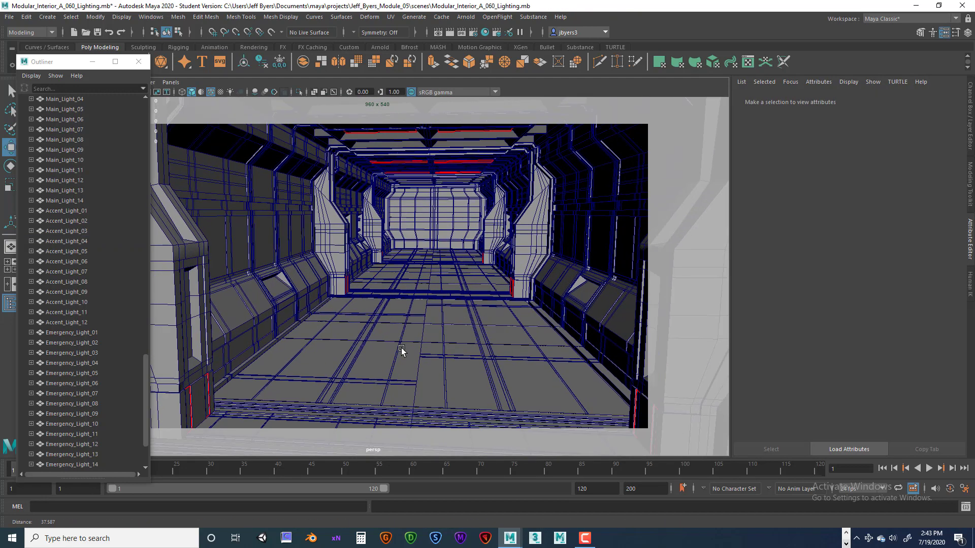
pyautogui.scroll(4, 377, 328)
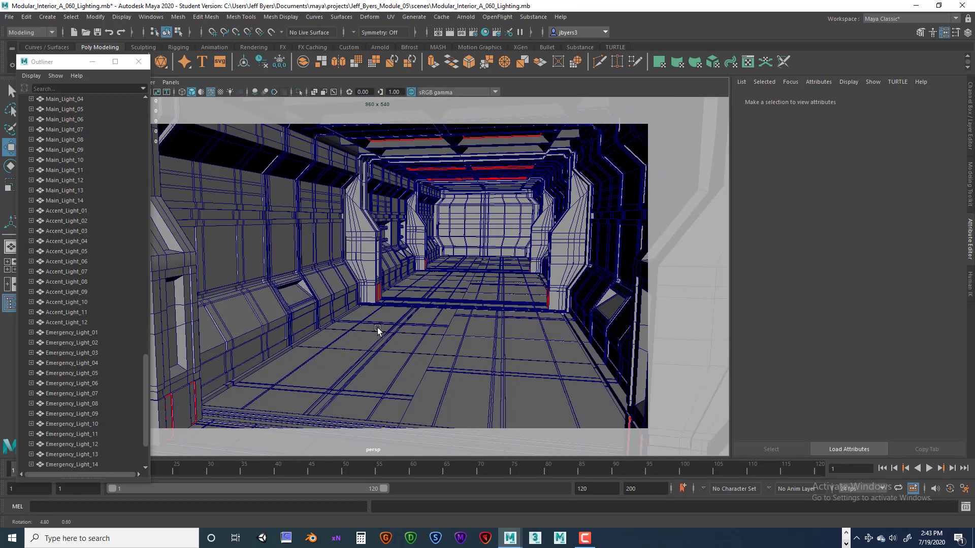
pyautogui.scroll(3, 376, 324)
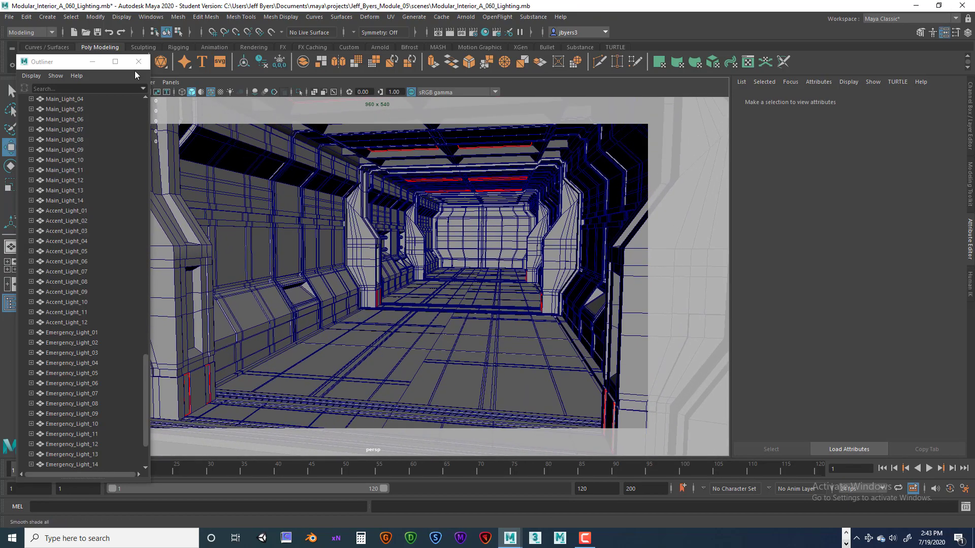
# Close the Outliner, then make the Emergency_Lighting layer visible and hide the Physical_Main_Lights and Accent_Lights layers.
pyautogui.click(68, 64)
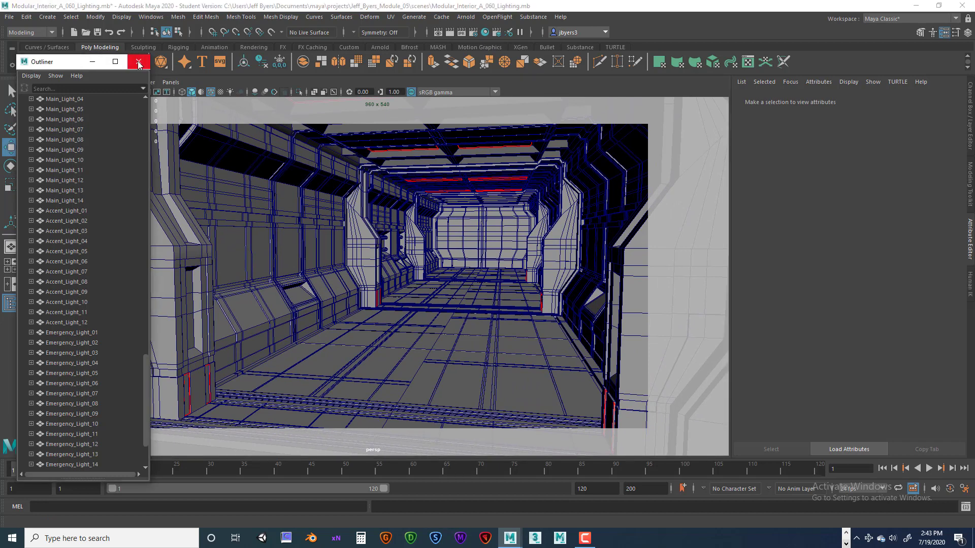
pyautogui.click(140, 63)
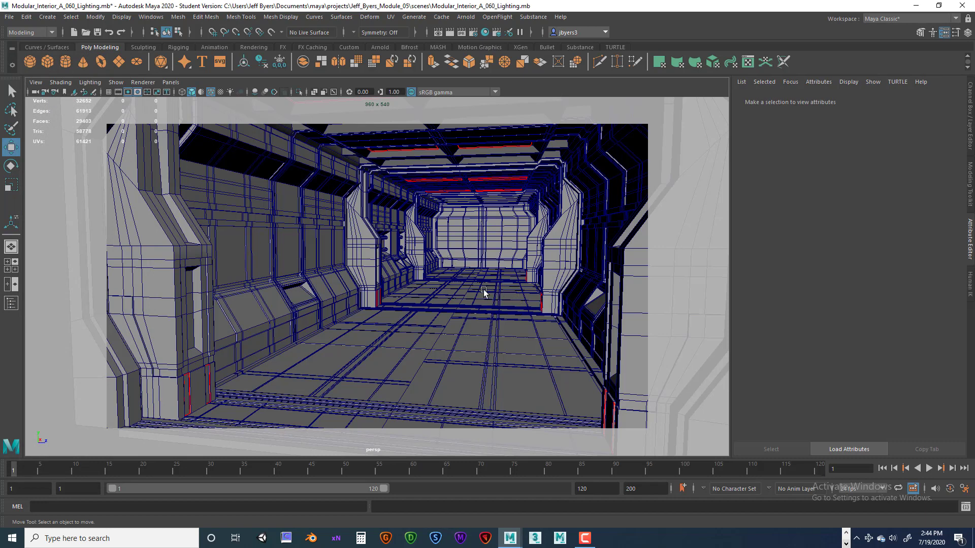
pyautogui.hotkey('ctrl', 'a')
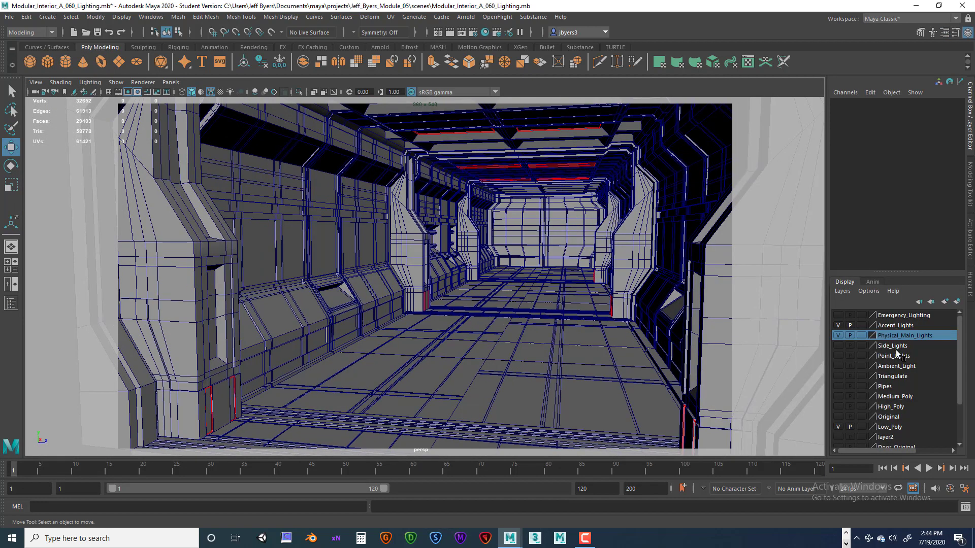
pyautogui.click(839, 316)
pyautogui.click(838, 335)
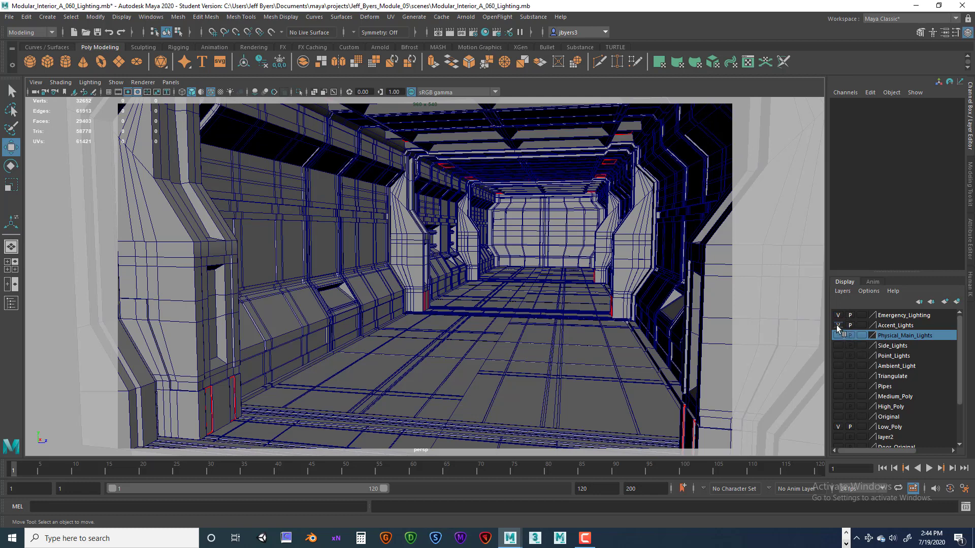
pyautogui.click(838, 325)
# Locate the emergency lights along the ceiling and select the upper one outside the corridor entrance in the top view.
pyautogui.keyDown('alt'); pyautogui.moveTo(515, 239); pyautogui.dragTo(413, 193); pyautogui.keyUp('alt')
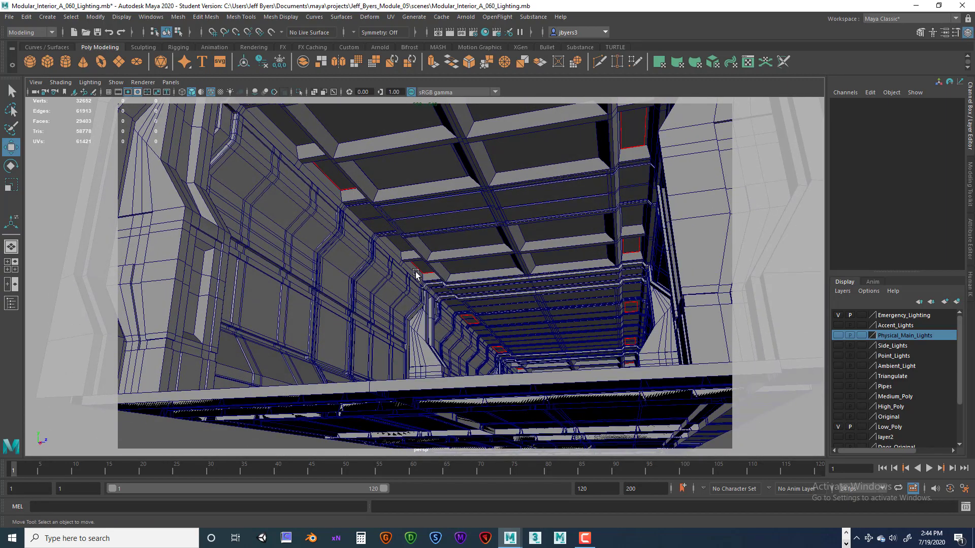
pyautogui.moveTo(550, 297)
pyautogui.keyDown('alt'); pyautogui.mouseDown()
pyautogui.moveTo(551, 310)
pyautogui.moveTo(562, 307)
pyautogui.mouseUp(); pyautogui.keyUp('alt')
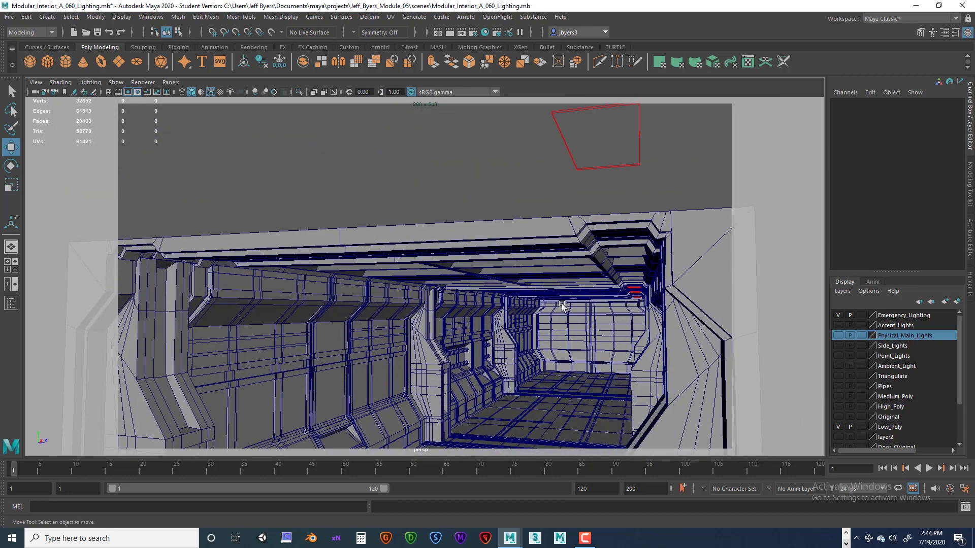
pyautogui.press('space')
pyautogui.press('space')
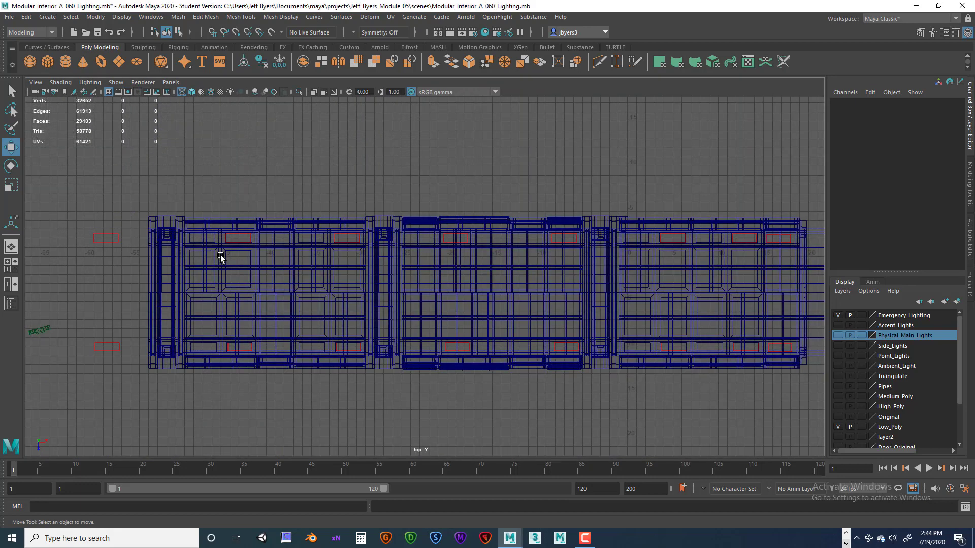
pyautogui.click(109, 237)
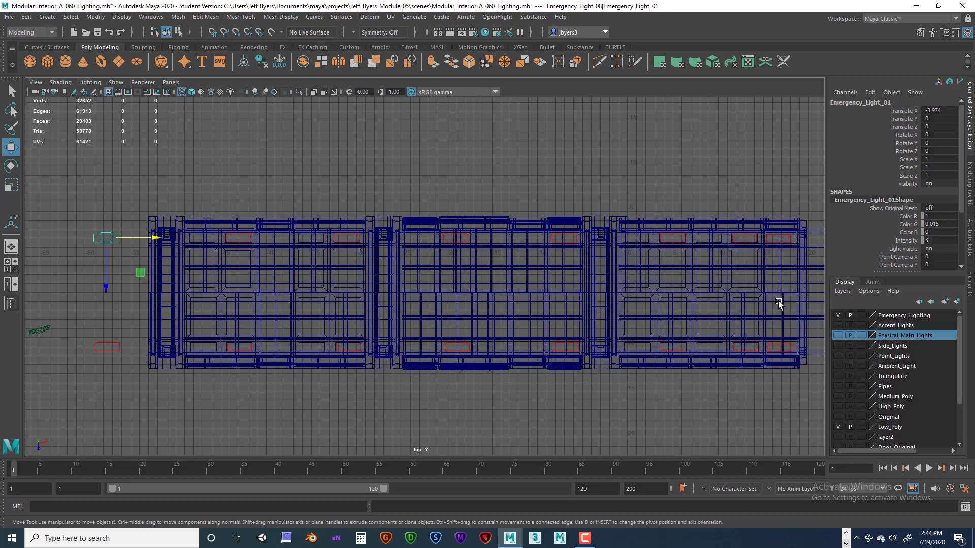
# Examine the selected emergency light panel outside the entrance from several angles in the perspective view.
pyautogui.press('space')
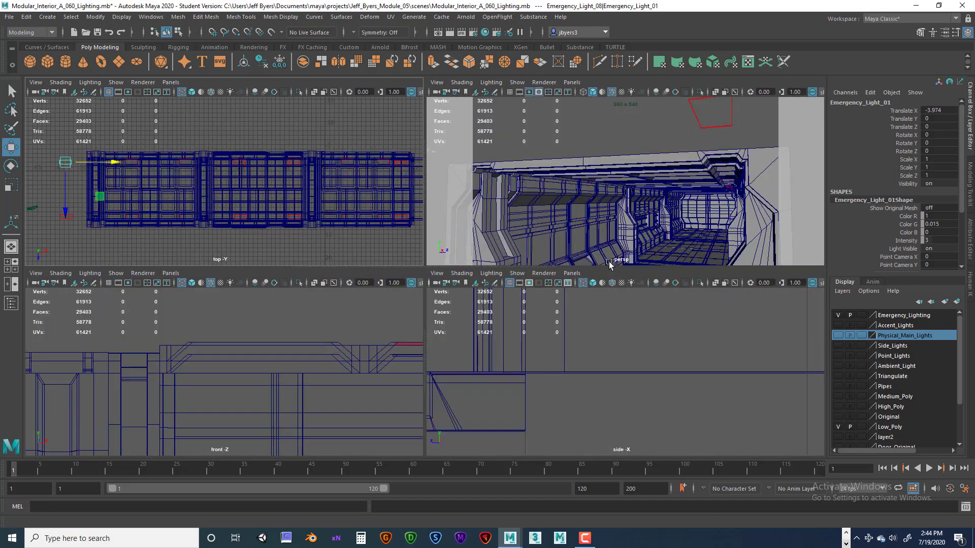
pyautogui.press('space')
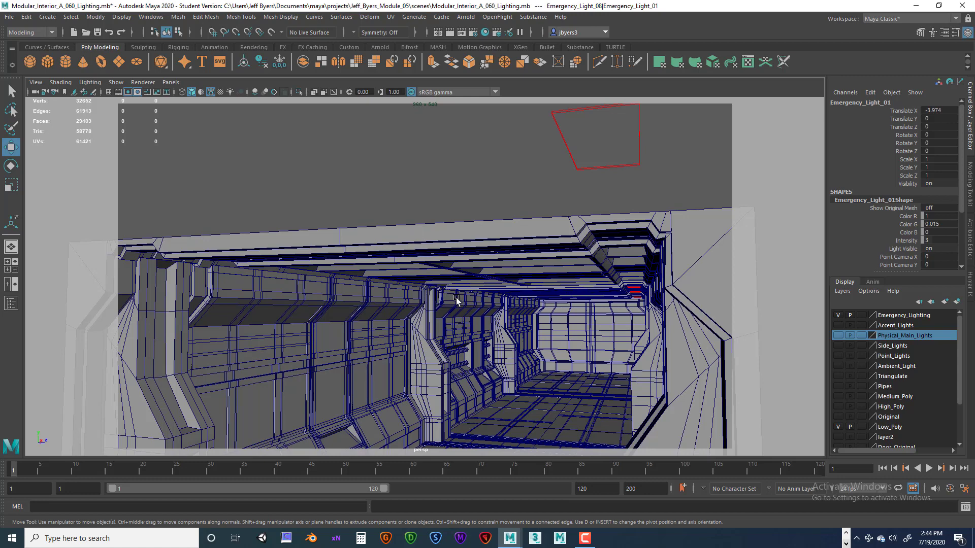
pyautogui.keyDown('alt'); pyautogui.moveTo(457, 286); pyautogui.dragTo(495, 260); pyautogui.keyUp('alt')
pyautogui.scroll(-5, 477, 287)
pyautogui.scroll(3, 548, 222)
pyautogui.moveTo(495, 260)
pyautogui.keyDown('alt'); pyautogui.mouseDown(button='middle')
pyautogui.moveTo(519, 230)
pyautogui.moveTo(492, 272)
pyautogui.mouseUp(button='middle'); pyautogui.keyUp('alt')
pyautogui.scroll(3, 517, 229)
pyautogui.keyDown('alt'); pyautogui.moveTo(491, 272); pyautogui.dragTo(511, 272, button='right'); pyautogui.keyUp('alt')
pyautogui.keyDown('alt'); pyautogui.moveTo(462, 283); pyautogui.dragTo(524, 251, button='middle'); pyautogui.keyUp('alt')
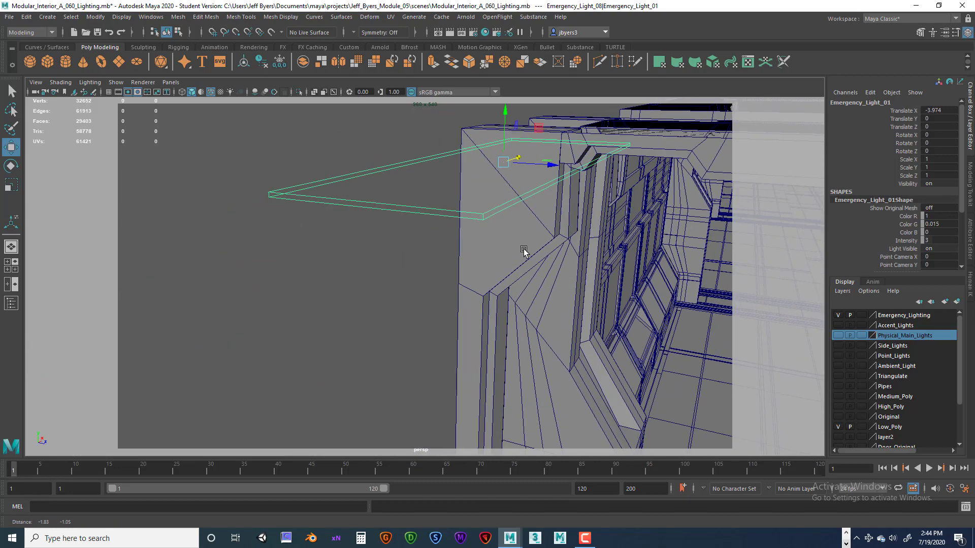
pyautogui.keyDown('alt'); pyautogui.moveTo(525, 250); pyautogui.dragTo(467, 276, button='right'); pyautogui.keyUp('alt')
pyautogui.keyDown('alt'); pyautogui.moveTo(468, 275); pyautogui.dragTo(431, 290); pyautogui.keyUp('alt')
pyautogui.scroll(-4, 481, 288)
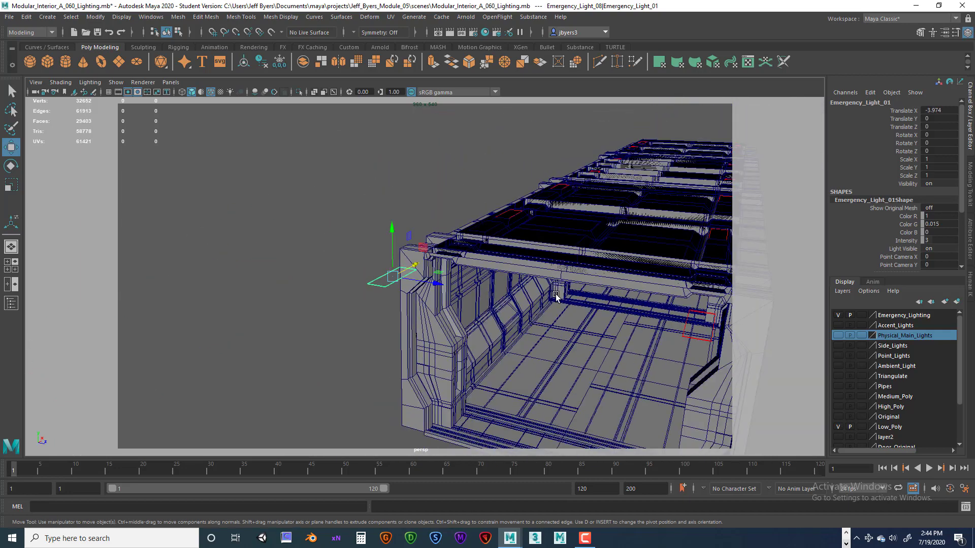
pyautogui.keyDown('alt'); pyautogui.moveTo(553, 292); pyautogui.dragTo(518, 254); pyautogui.keyUp('alt')
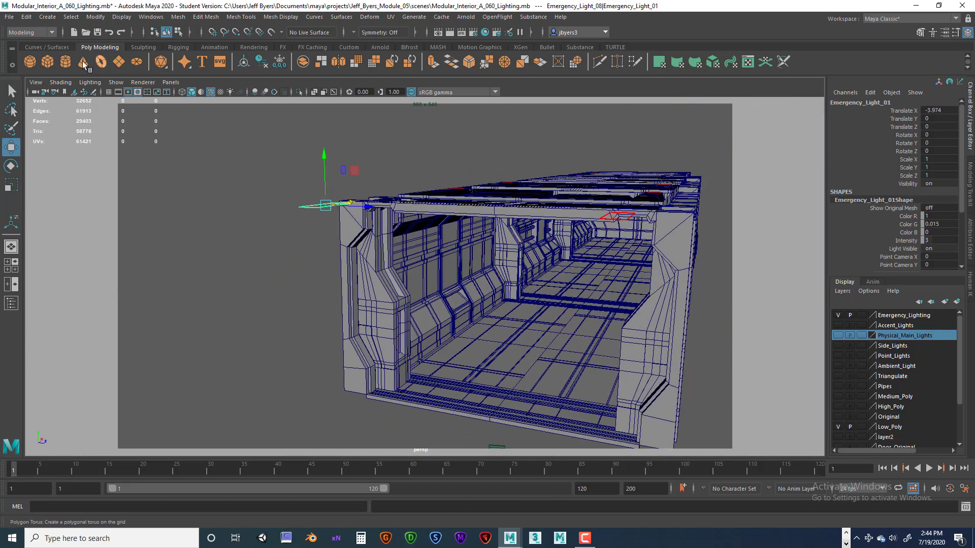
# Create a polygon cube and move it outside the corridor entrance at ceiling height, about X -56.05 and Y 9.93.
pyautogui.click(47, 61)
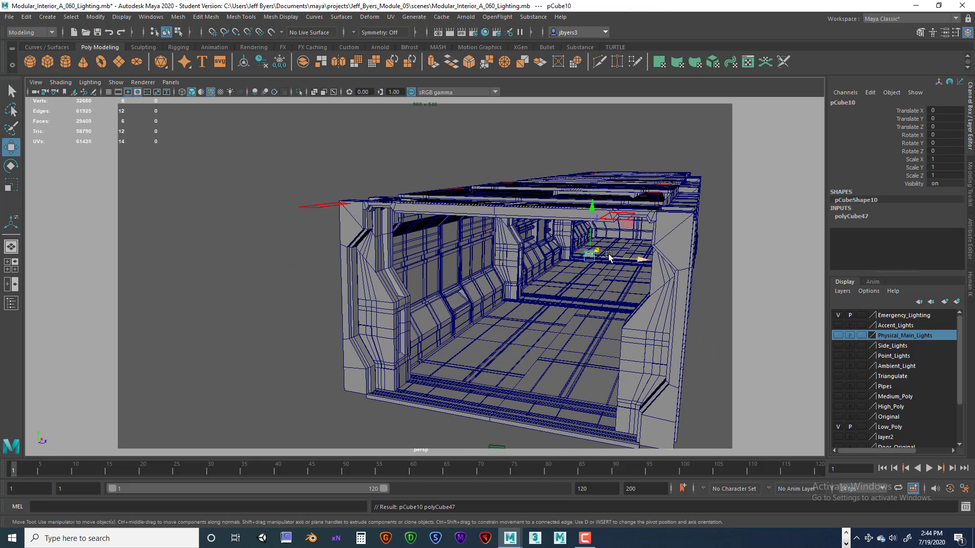
pyautogui.moveTo(600, 250); pyautogui.dragTo(330, 423)
pyautogui.moveTo(392, 367); pyautogui.dragTo(431, 336)
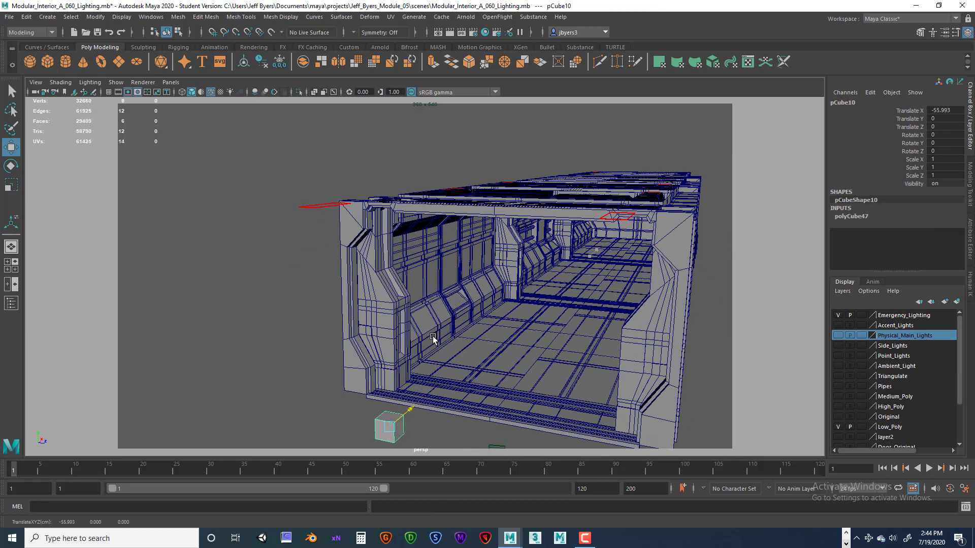
pyautogui.moveTo(389, 383); pyautogui.dragTo(342, 170)
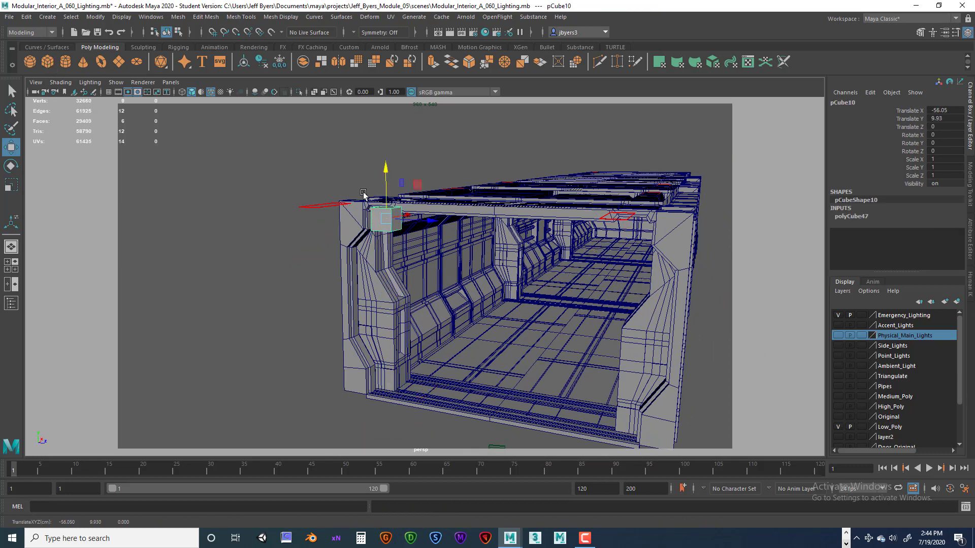
# In the top view, move the cube into the first side ceiling recess, at about X -46.95 and Z -2.05.
pyautogui.keyDown('alt'); pyautogui.moveTo(452, 257); pyautogui.dragTo(430, 270); pyautogui.keyUp('alt')
pyautogui.press('space')
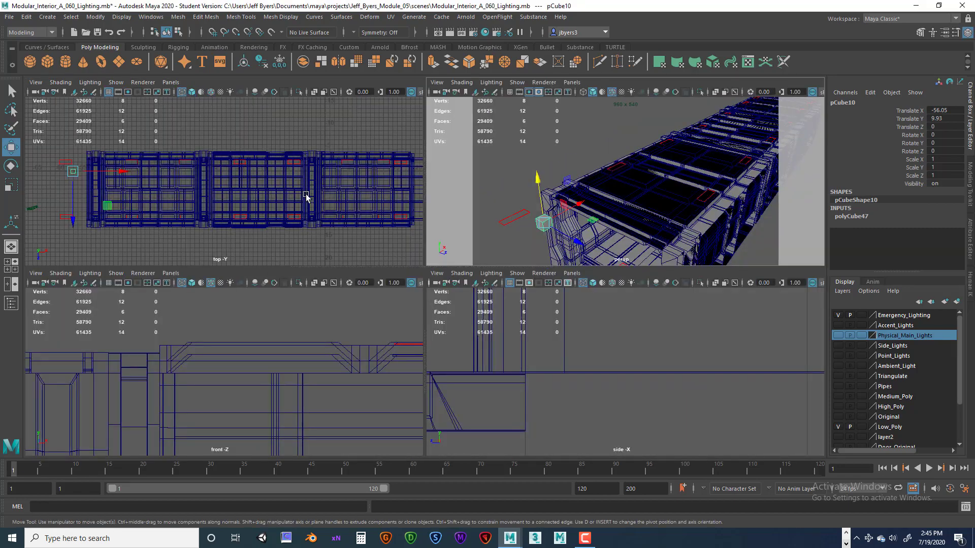
pyautogui.press('space')
pyautogui.keyDown('alt'); pyautogui.moveTo(330, 263); pyautogui.dragTo(544, 316, button='middle'); pyautogui.keyUp('alt')
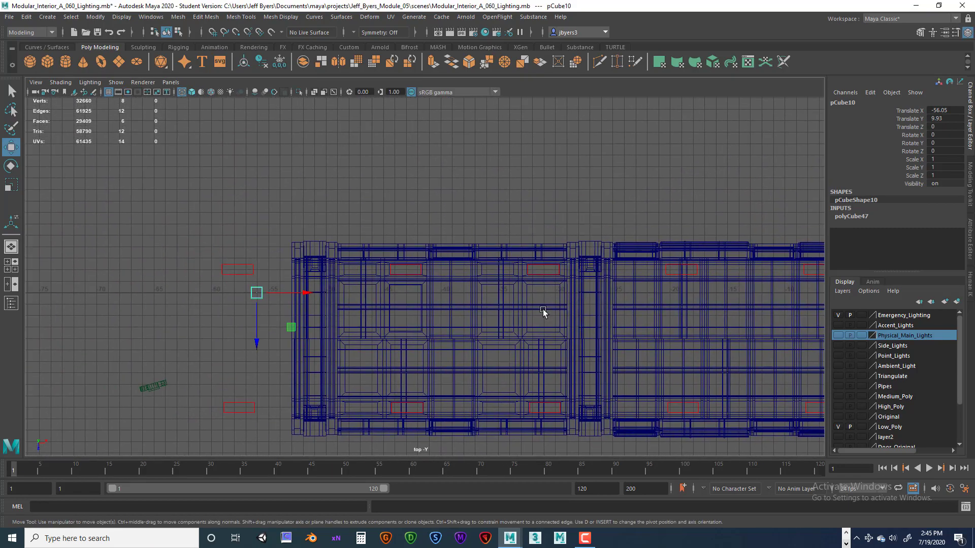
pyautogui.scroll(3, 379, 327)
pyautogui.moveTo(205, 303); pyautogui.dragTo(381, 304)
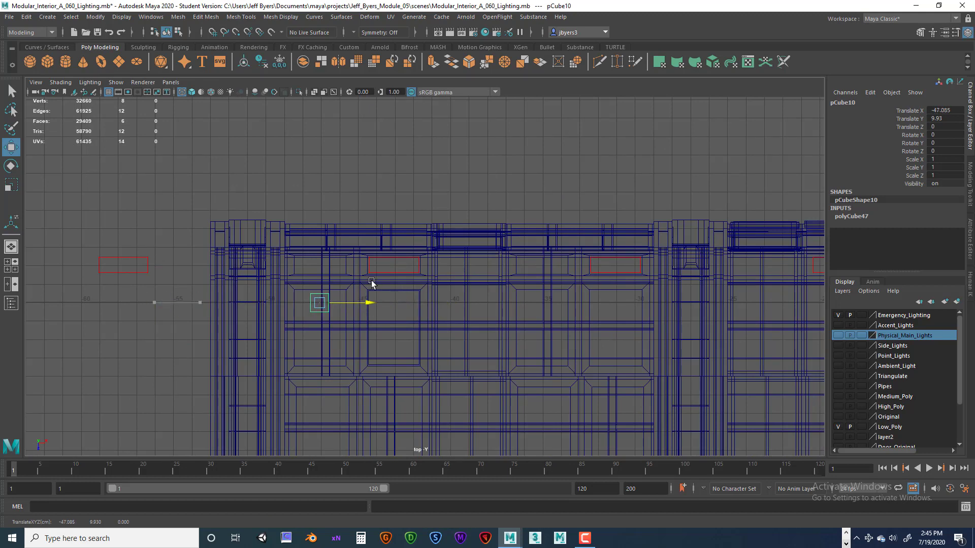
pyautogui.scroll(3, 366, 312)
pyautogui.keyDown('alt'); pyautogui.moveTo(365, 311); pyautogui.dragTo(510, 343, button='middle'); pyautogui.keyUp('alt')
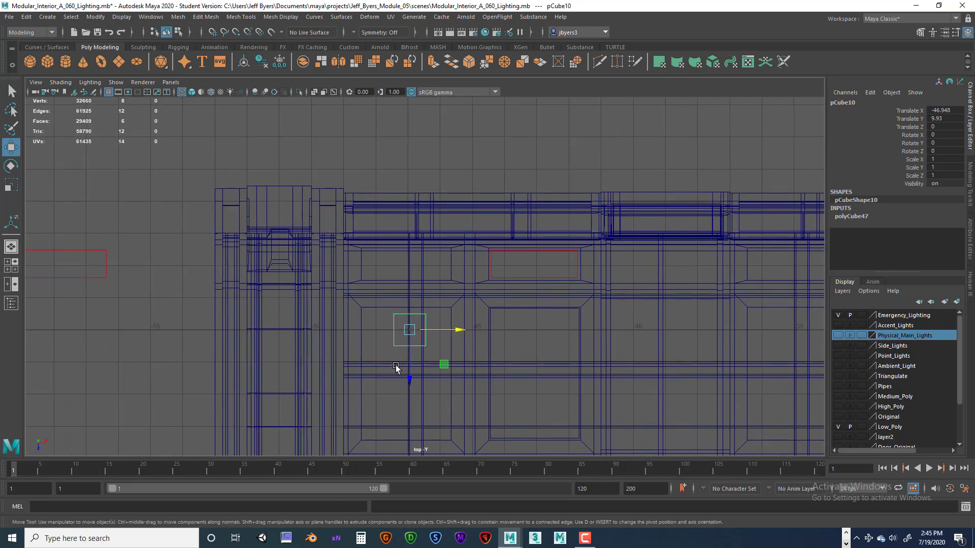
pyautogui.moveTo(407, 376); pyautogui.dragTo(402, 304)
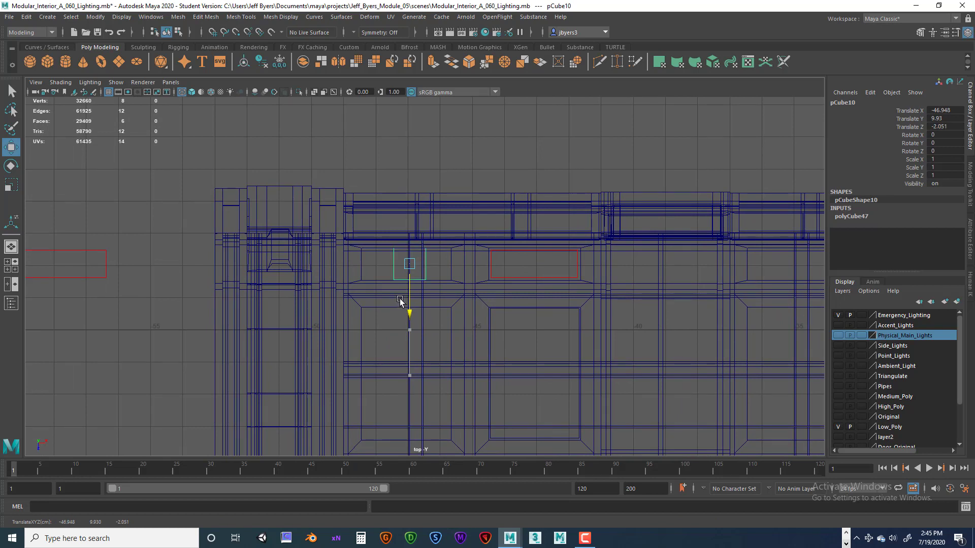
# Fit the cube to the recess with about 2.68 scale in X and 0.89 in Z, nudging it to about X -47.06.
pyautogui.press('r')
pyautogui.moveTo(458, 262); pyautogui.dragTo(531, 268)
pyautogui.press('w')
pyautogui.moveTo(457, 267); pyautogui.dragTo(453, 268)
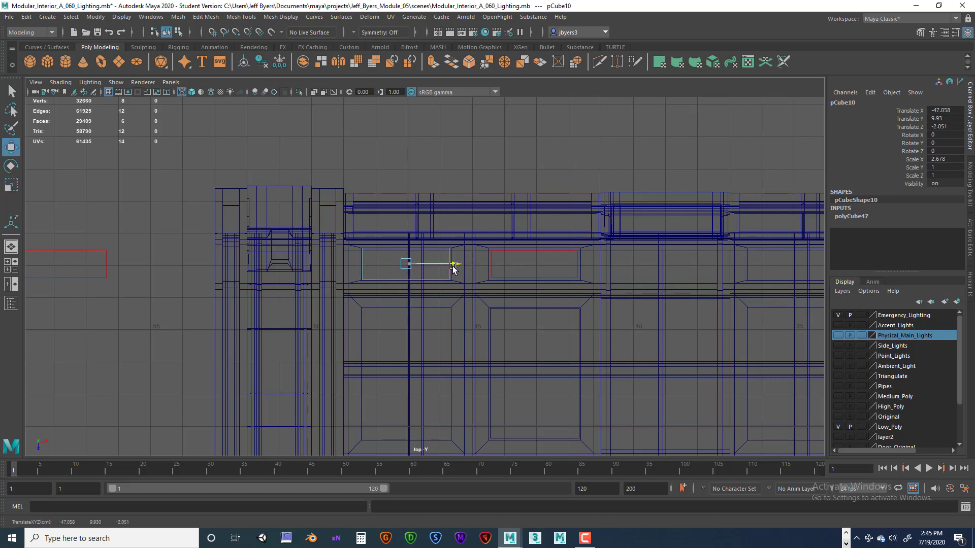
pyautogui.press('r')
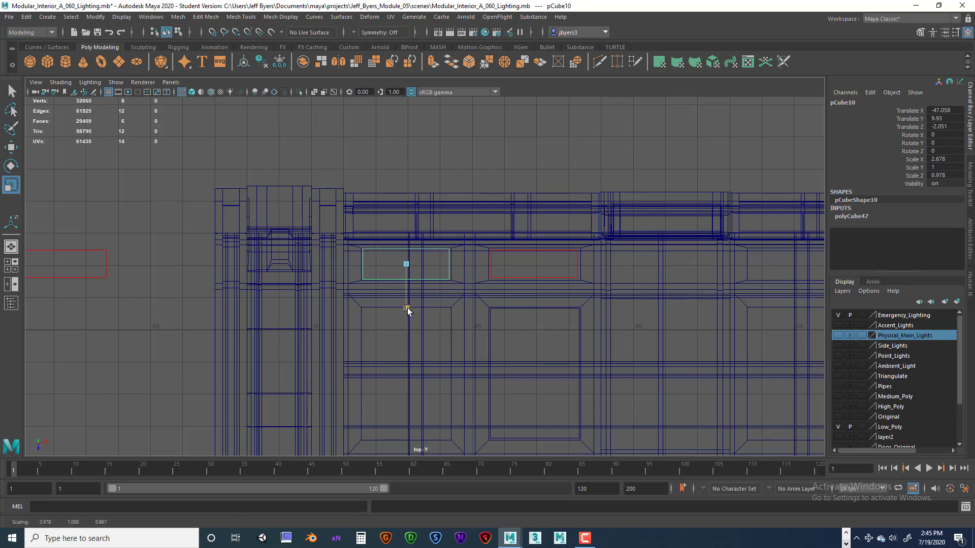
pyautogui.moveTo(407, 311); pyautogui.dragTo(407, 307)
# Flatten the cube into a thin ceiling panel with a Y scale of about 0.021 in the perspective view.
pyautogui.press('space')
pyautogui.press('space')
pyautogui.moveTo(493, 305)
pyautogui.keyDown('alt'); pyautogui.mouseDown()
pyautogui.moveTo(480, 315)
pyautogui.moveTo(490, 293)
pyautogui.mouseUp(); pyautogui.keyUp('alt')
pyautogui.scroll(3, 489, 295)
pyautogui.keyDown('alt'); pyautogui.moveTo(488, 297); pyautogui.dragTo(473, 370, button='middle'); pyautogui.keyUp('alt')
pyautogui.scroll(4, 470, 372)
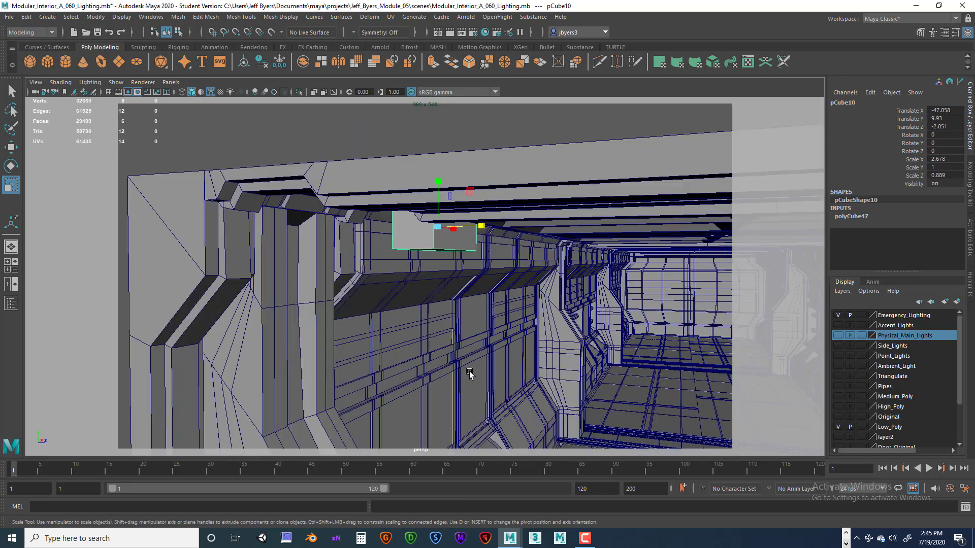
pyautogui.scroll(5, 469, 373)
pyautogui.moveTo(452, 278)
pyautogui.keyDown('alt'); pyautogui.mouseDown()
pyautogui.moveTo(451, 291)
pyautogui.moveTo(456, 273)
pyautogui.mouseUp(); pyautogui.keyUp('alt')
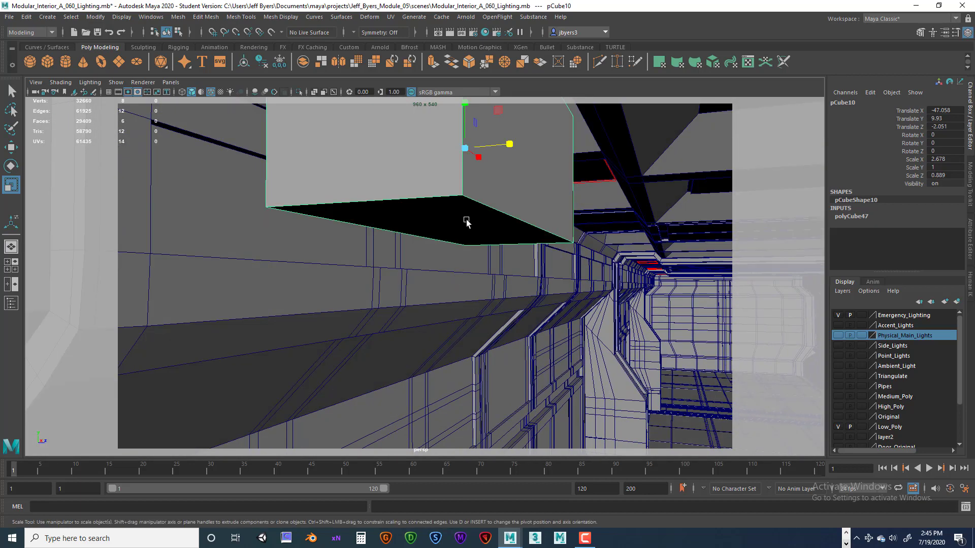
pyautogui.keyDown('alt'); pyautogui.moveTo(467, 222); pyautogui.dragTo(460, 211); pyautogui.keyUp('alt')
pyautogui.moveTo(457, 135); pyautogui.dragTo(489, 285)
pyautogui.press('w')
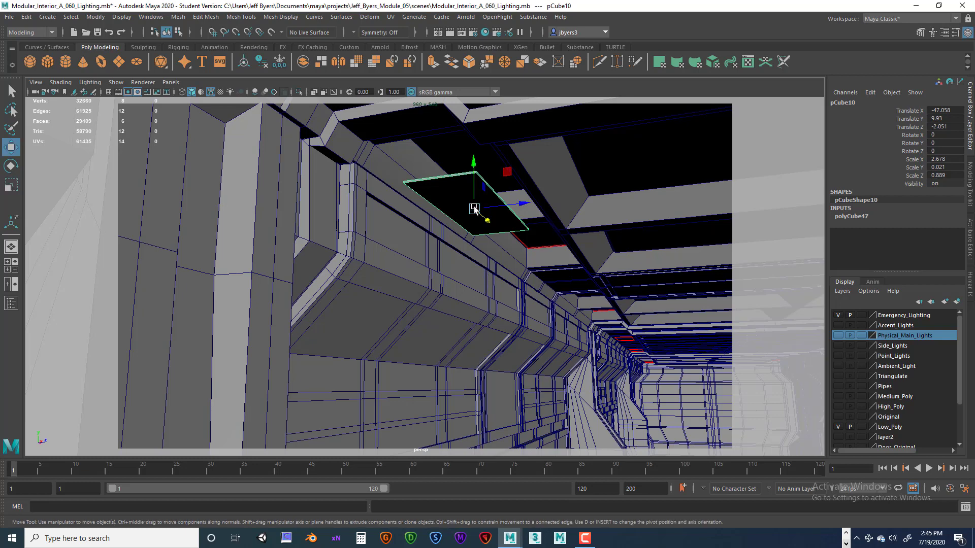
# Lower the thin ceiling panel slightly within the first side ceiling recess.
pyautogui.moveTo(473, 165)
pyautogui.mouseDown()
pyautogui.moveTo(470, 114)
pyautogui.moveTo(453, 202)
pyautogui.moveTo(479, 217)
pyautogui.moveTo(460, 227)
pyautogui.moveTo(488, 167)
pyautogui.moveTo(475, 162)
pyautogui.moveTo(477, 175)
pyautogui.mouseUp()
pyautogui.keyDown('alt'); pyautogui.moveTo(478, 175); pyautogui.dragTo(488, 282, button='right'); pyautogui.keyUp('alt')
pyautogui.keyDown('alt'); pyautogui.moveTo(488, 281); pyautogui.dragTo(495, 308); pyautogui.keyUp('alt')
# Select the emergency mesh light outside the corridor entrance and examine its intensity and exposure attributes.
pyautogui.moveTo(348, 165); pyautogui.dragTo(361, 212)
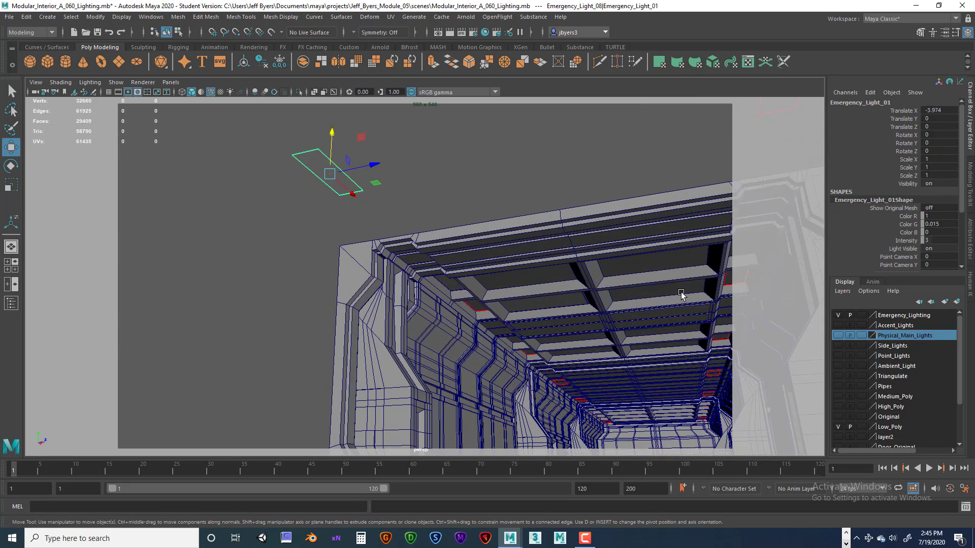
pyautogui.hotkey('ctrl', 'a')
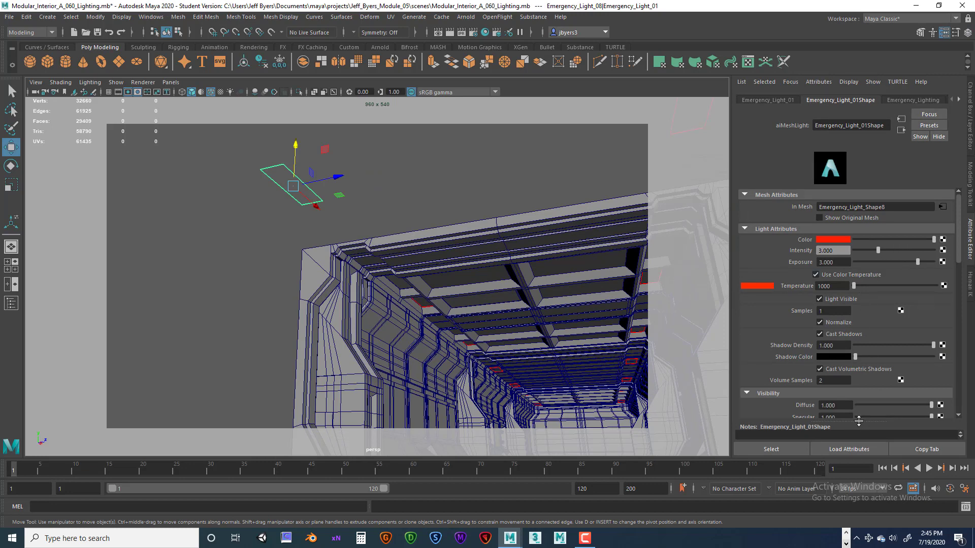
pyautogui.moveTo(860, 421); pyautogui.dragTo(861, 404)
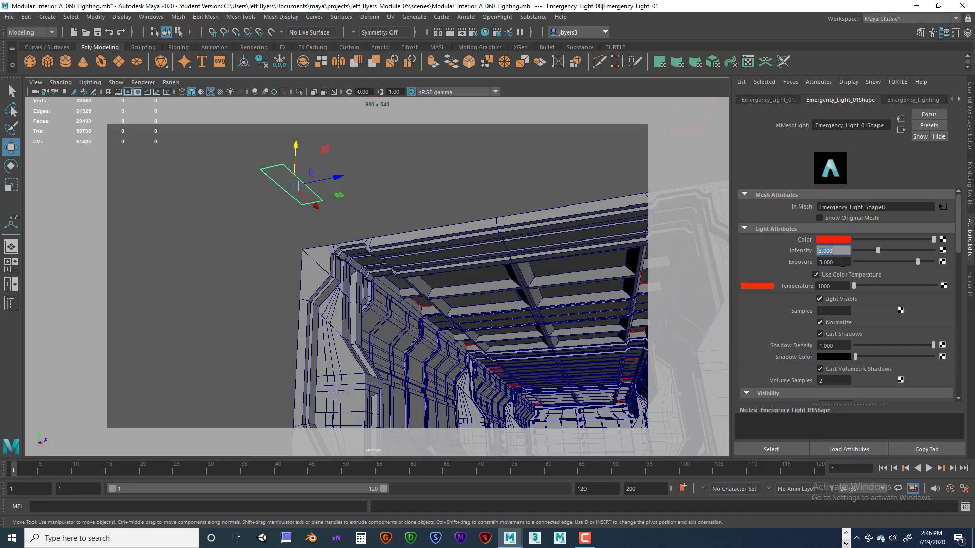
pyautogui.moveTo(843, 262); pyautogui.dragTo(821, 262)
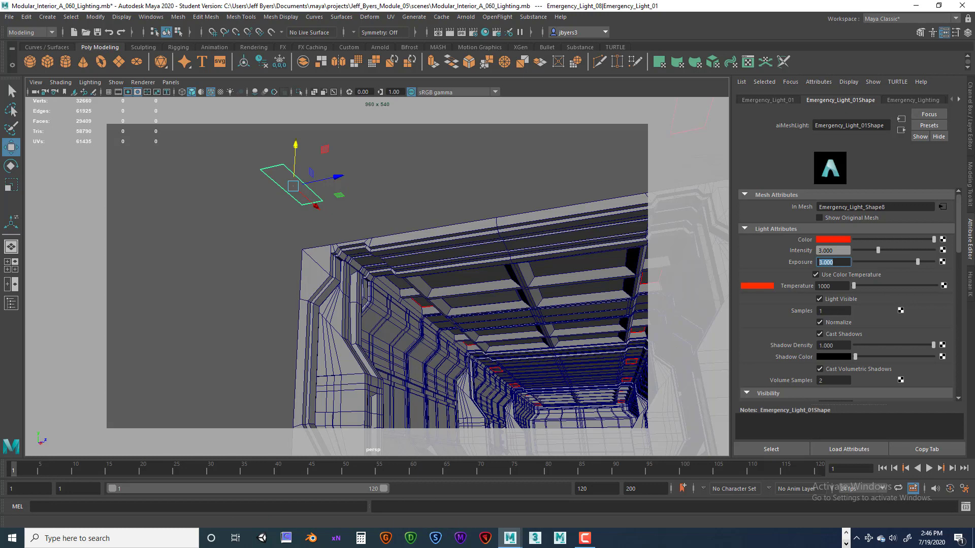
# Review the previous corridor render, move its window aside, and check the emergency light's color temperature settings.
pyautogui.click(437, 32)
pyautogui.moveTo(624, 97); pyautogui.dragTo(514, 95)
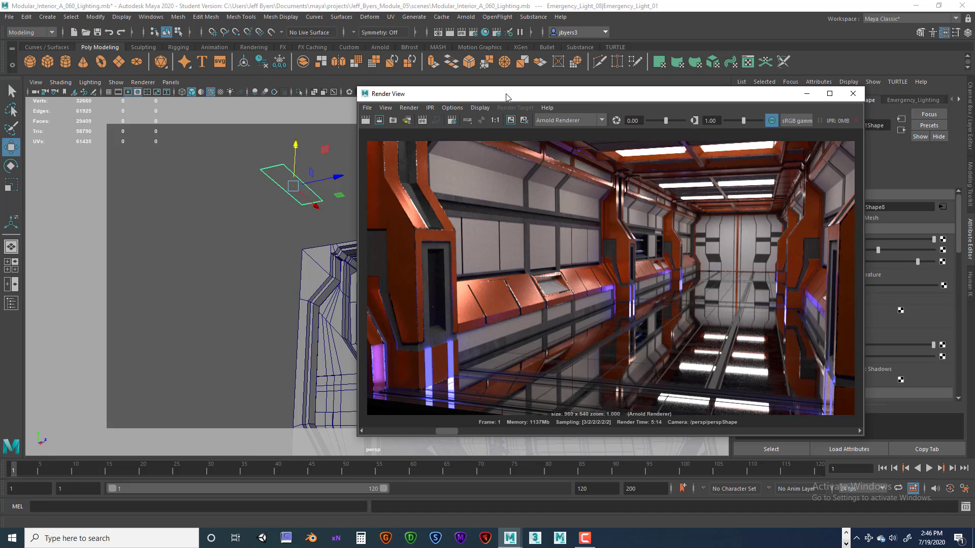
pyautogui.moveTo(506, 96); pyautogui.dragTo(974, 143)
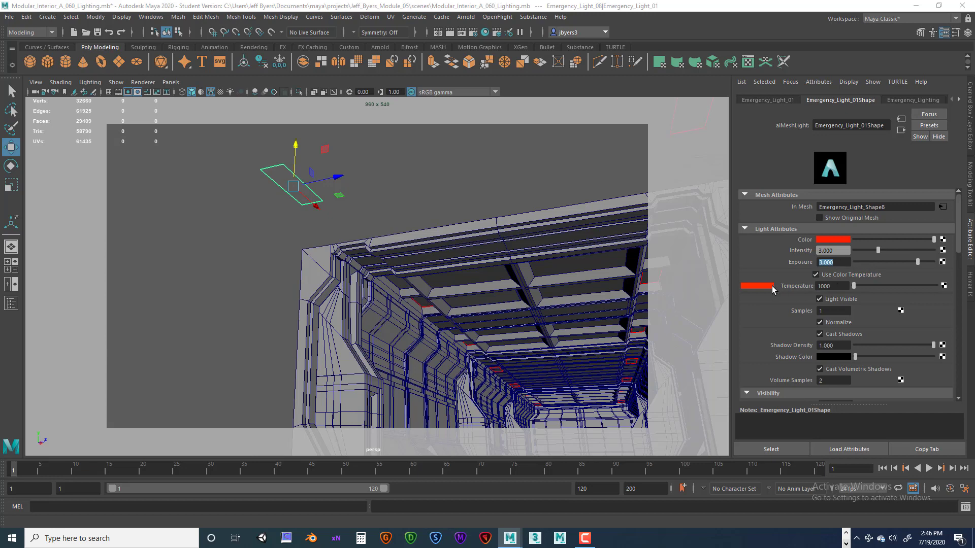
pyautogui.moveTo(854, 288); pyautogui.dragTo(854, 288)
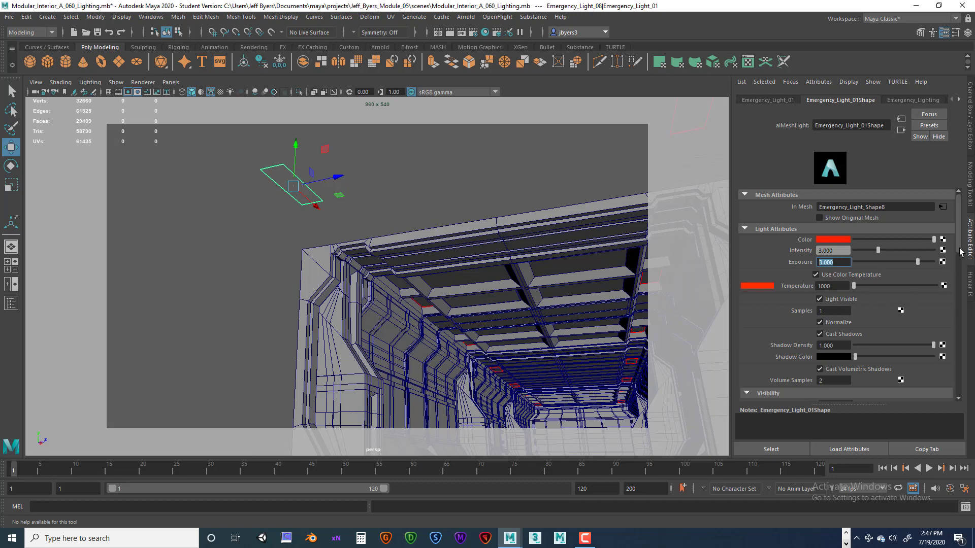
pyautogui.moveTo(959, 251); pyautogui.dragTo(960, 223)
# Examine the spacing of the emergency lights along the whole corridor in the top view, and clear the light selection.
pyautogui.keyDown('alt'); pyautogui.moveTo(528, 183); pyautogui.dragTo(504, 239); pyautogui.keyUp('alt')
pyautogui.scroll(-5, 529, 188)
pyautogui.scroll(3, 504, 238)
pyautogui.press('space')
pyautogui.press('space')
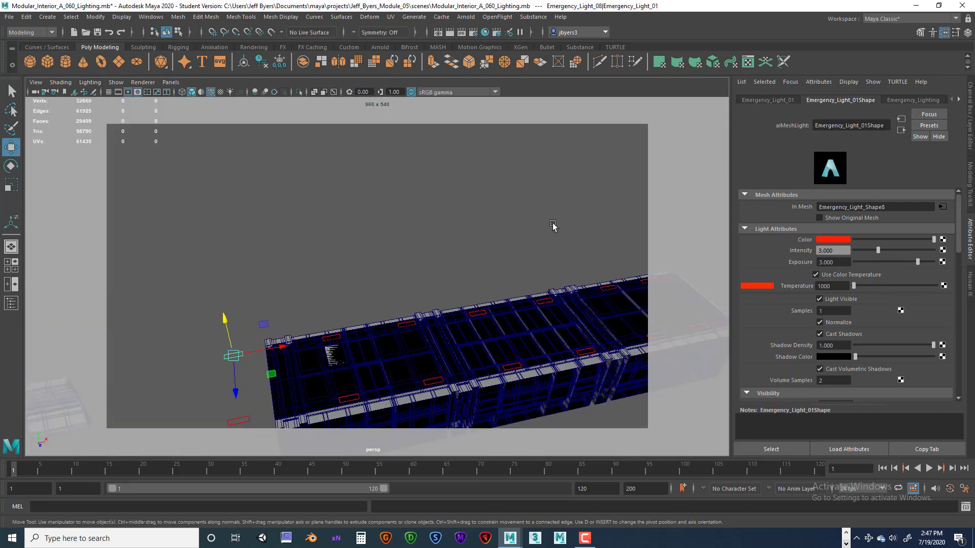
pyautogui.press('space')
pyautogui.press('space')
pyautogui.scroll(-6, 389, 223)
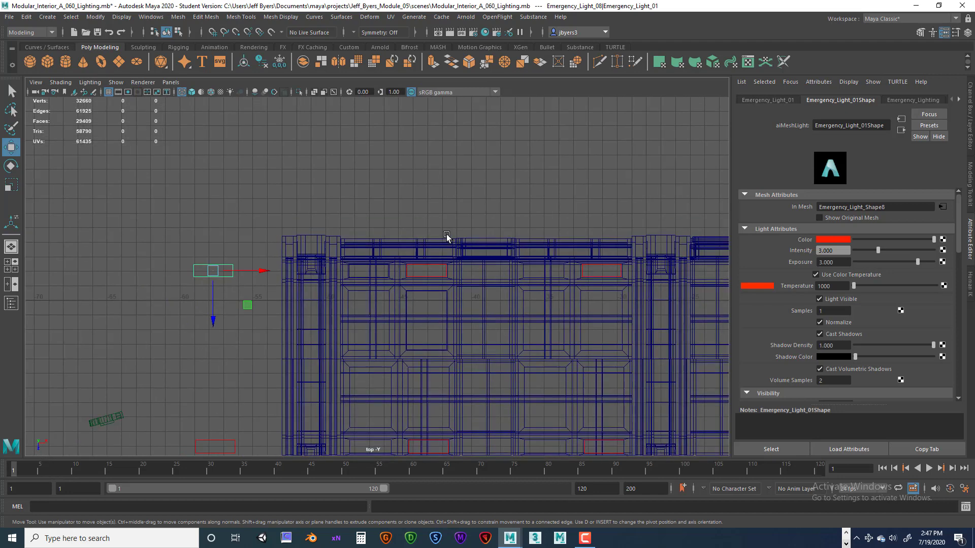
pyautogui.keyDown('alt'); pyautogui.moveTo(499, 203); pyautogui.dragTo(377, 174, button='middle'); pyautogui.keyUp('alt')
pyautogui.scroll(-2, 368, 207)
pyautogui.keyDown('alt'); pyautogui.moveTo(369, 221); pyautogui.dragTo(307, 245, button='middle'); pyautogui.keyUp('alt')
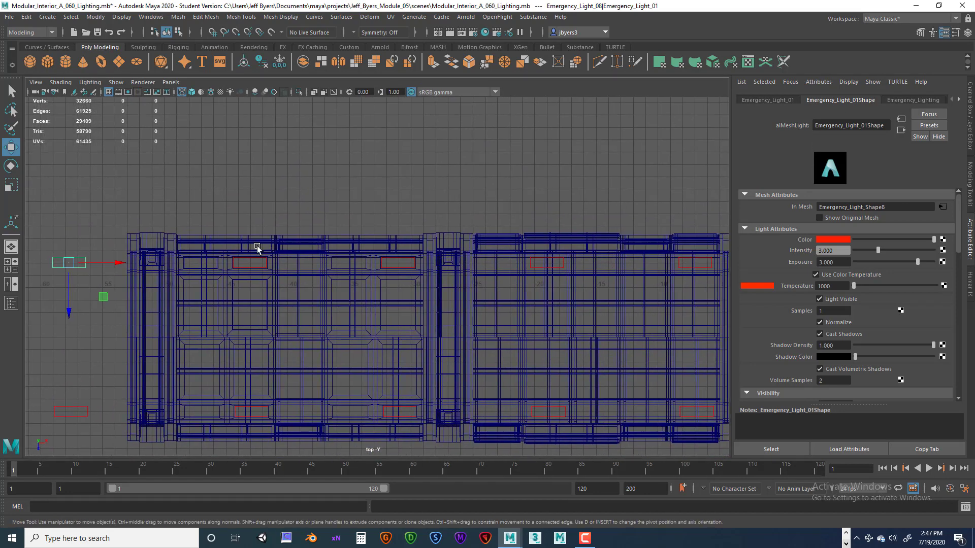
pyautogui.scroll(-5, 522, 221)
pyautogui.keyDown('alt'); pyautogui.moveTo(597, 212); pyautogui.dragTo(494, 211, button='middle'); pyautogui.keyUp('alt')
pyautogui.scroll(-1, 480, 206)
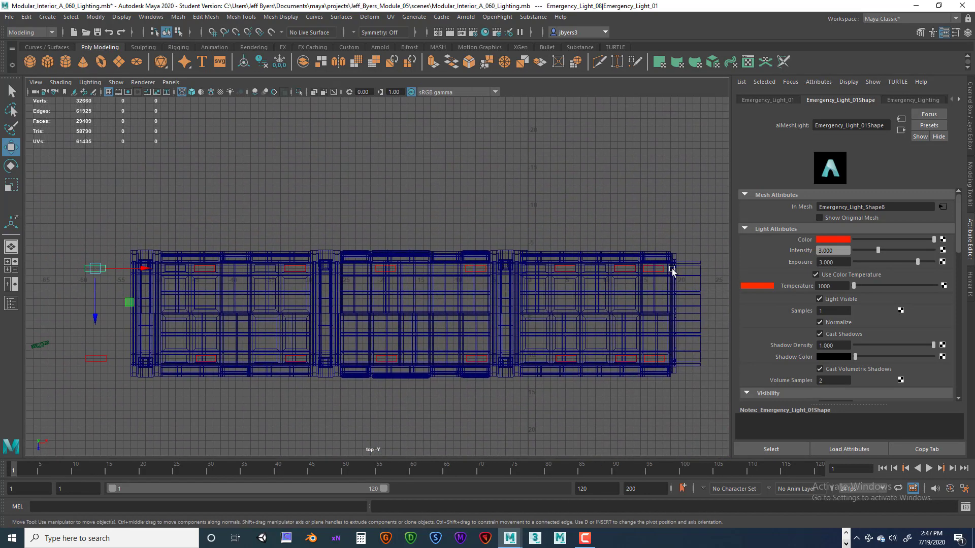
pyautogui.click(26, 17)
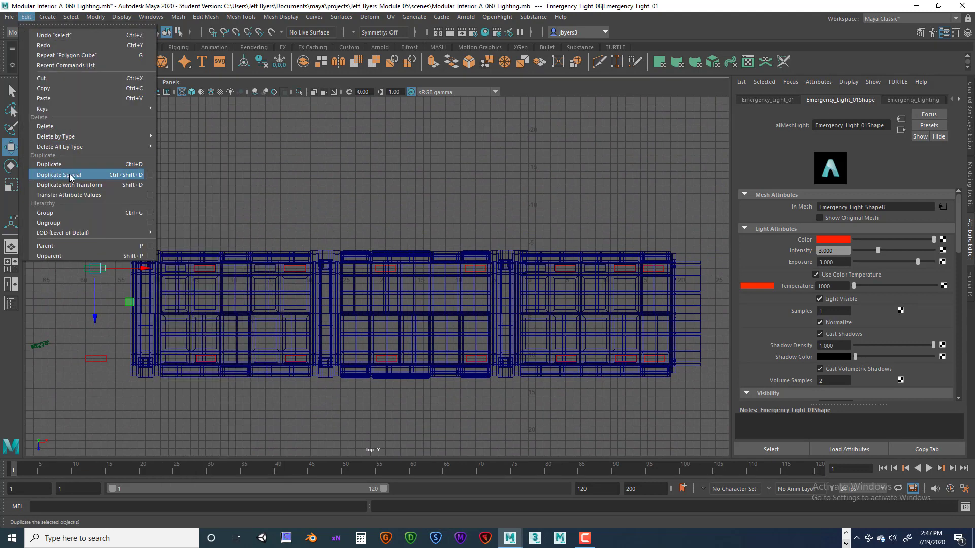
pyautogui.click(296, 154)
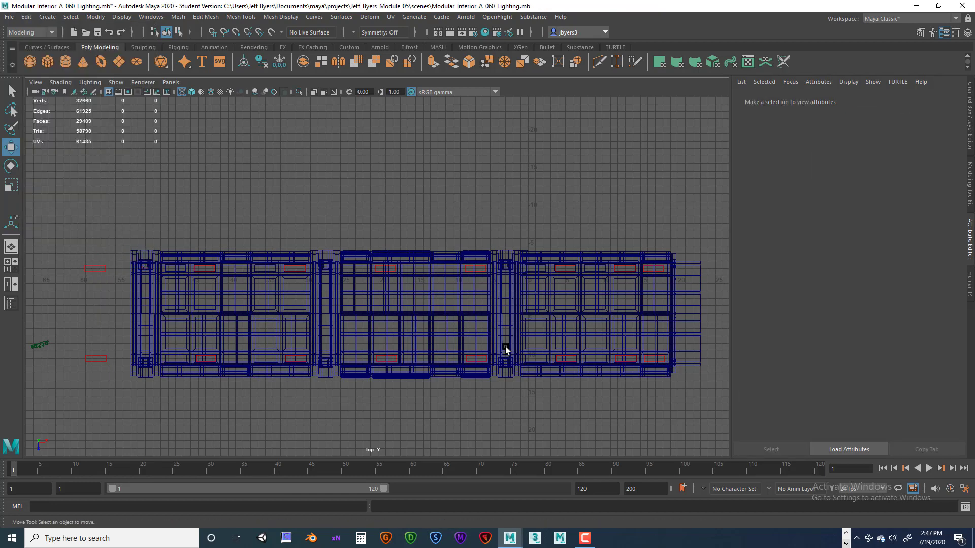
# Inspect the corridor entrance and ceiling lights from several angles in the perspective view.
pyautogui.press('space')
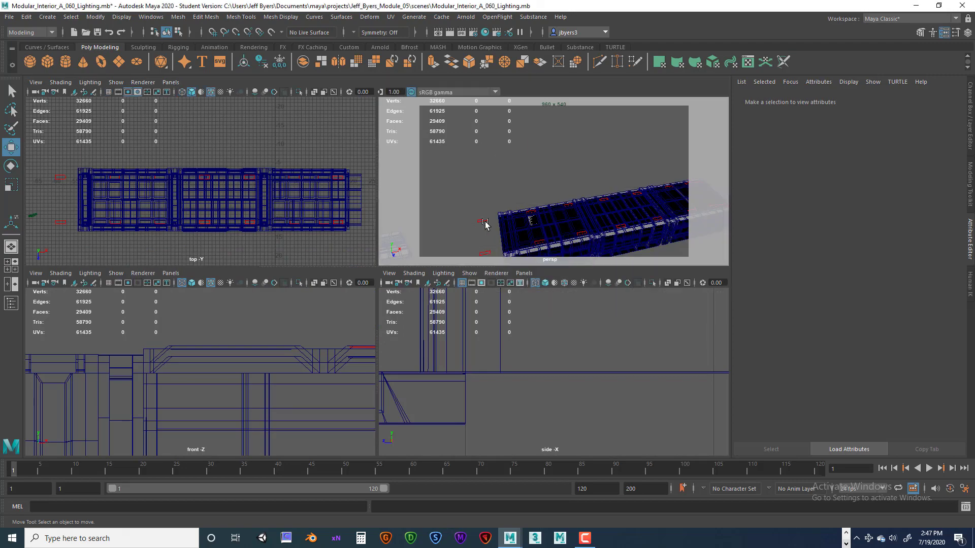
pyautogui.press('space')
pyautogui.keyDown('alt'); pyautogui.moveTo(437, 282); pyautogui.dragTo(507, 247); pyautogui.keyUp('alt')
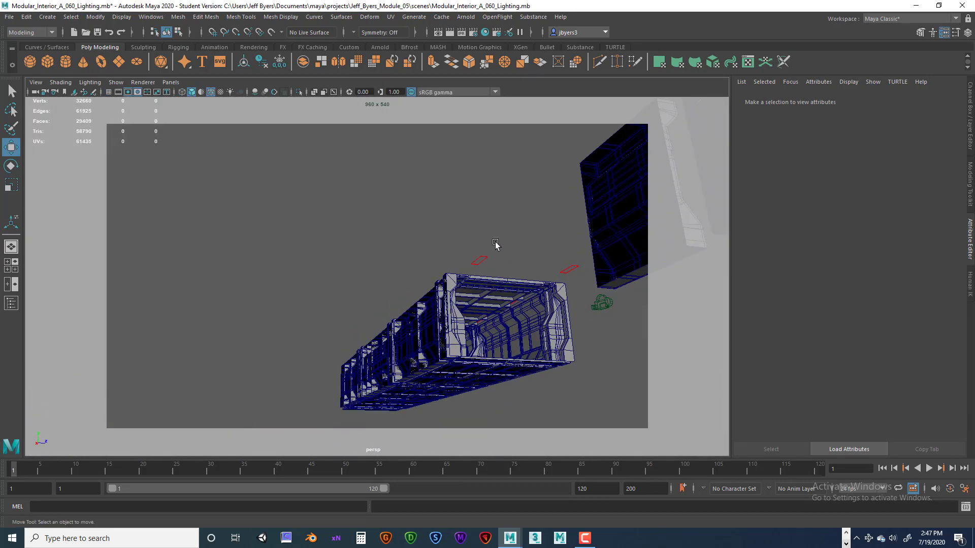
pyautogui.keyDown('alt'); pyautogui.moveTo(496, 245); pyautogui.dragTo(453, 217, button='middle'); pyautogui.keyUp('alt')
pyautogui.scroll(4, 453, 217)
pyautogui.keyDown('alt'); pyautogui.moveTo(492, 228); pyautogui.dragTo(465, 255); pyautogui.keyUp('alt')
pyautogui.scroll(-5, 522, 212)
pyautogui.scroll(7, 466, 257)
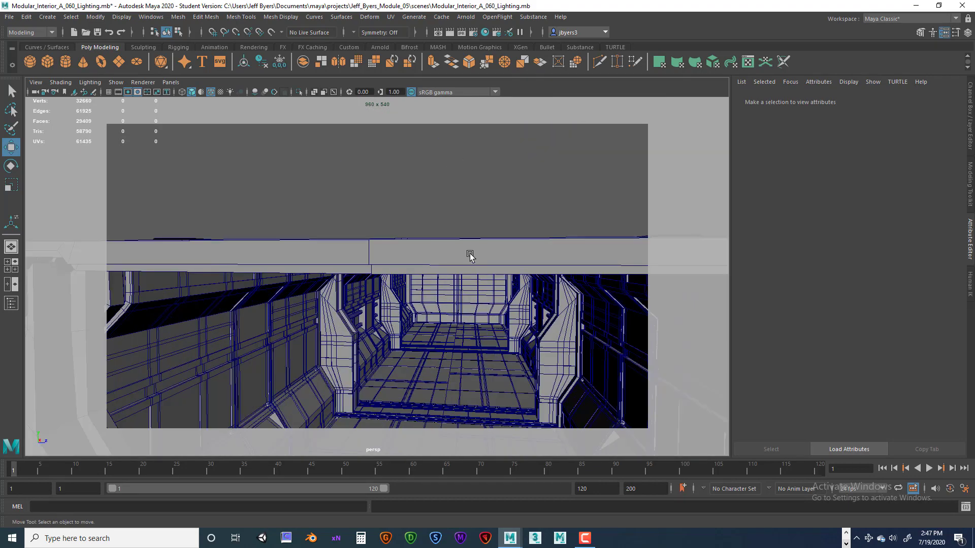
pyautogui.keyDown('alt'); pyautogui.moveTo(471, 256); pyautogui.dragTo(502, 234, button='middle'); pyautogui.keyUp('alt')
pyautogui.keyDown('alt'); pyautogui.moveTo(503, 234); pyautogui.dragTo(508, 208); pyautogui.keyUp('alt')
pyautogui.scroll(-5, 483, 230)
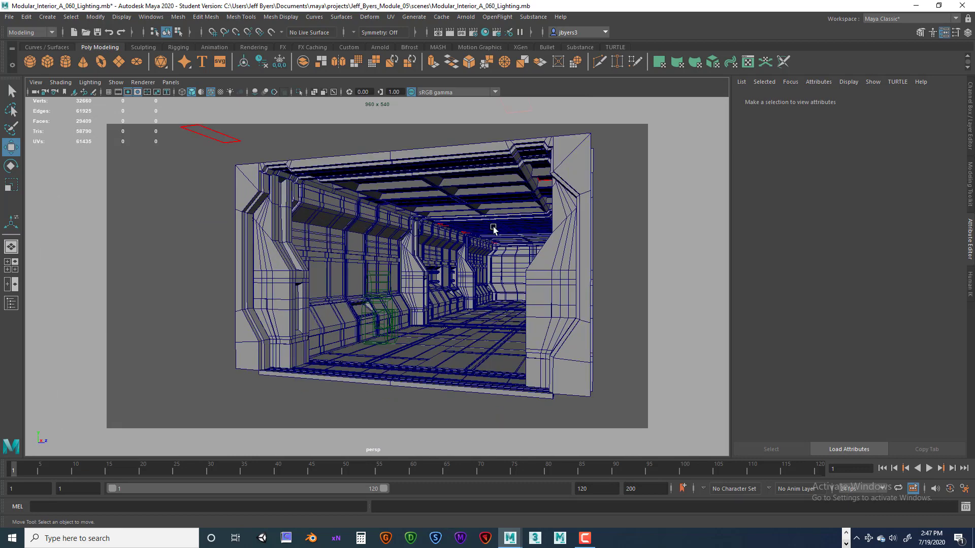
# Hide the Emergency_Lighting layer and show the Physical_Main_Lights layer.
pyautogui.hotkey('ctrl', 'a')
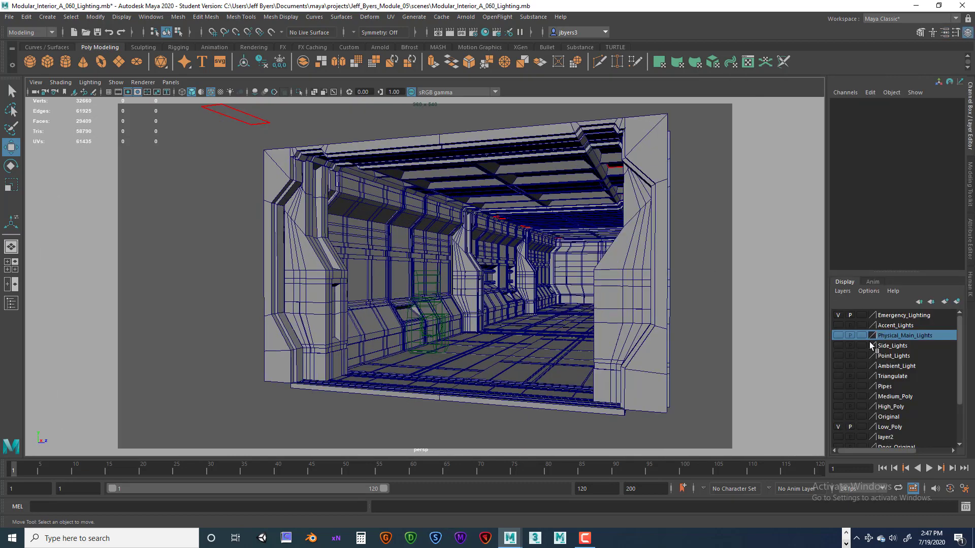
pyautogui.click(838, 315)
pyautogui.click(838, 336)
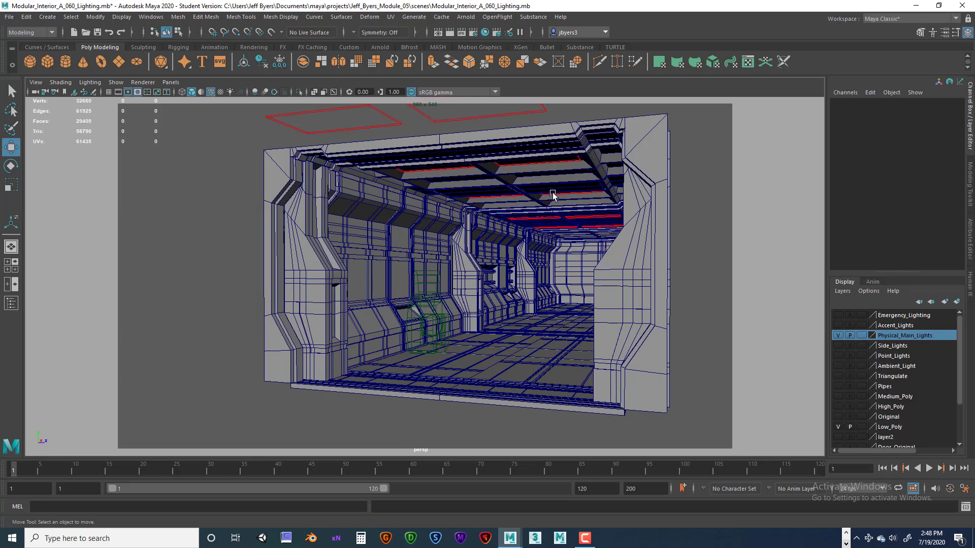
pyautogui.keyDown('alt'); pyautogui.moveTo(537, 211); pyautogui.dragTo(560, 230); pyautogui.keyUp('alt')
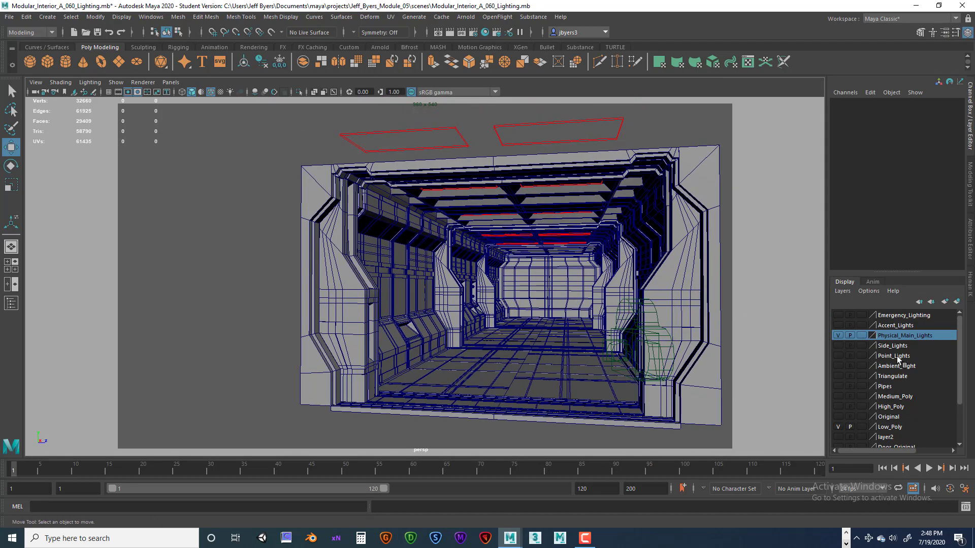
# Compare the Accent_Lights, Physical_Main_Lights and Emergency_Lighting layers by showing them one at a time.
pyautogui.click(837, 325)
pyautogui.click(838, 336)
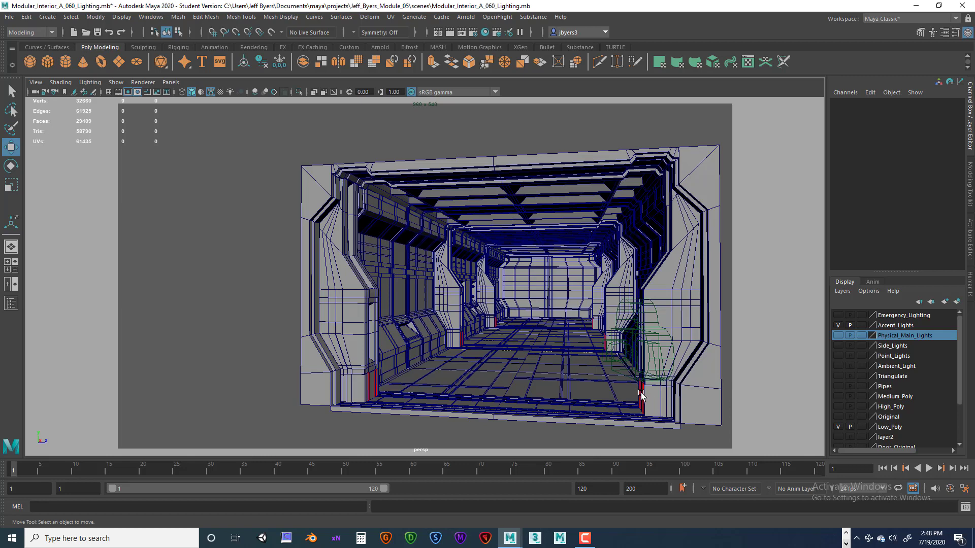
pyautogui.click(837, 326)
pyautogui.click(838, 335)
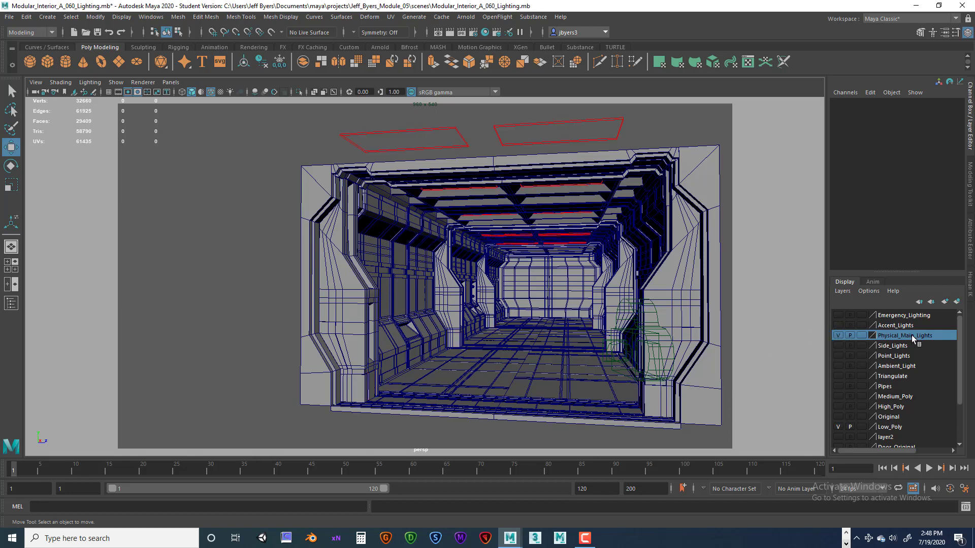
pyautogui.click(838, 334)
pyautogui.click(837, 325)
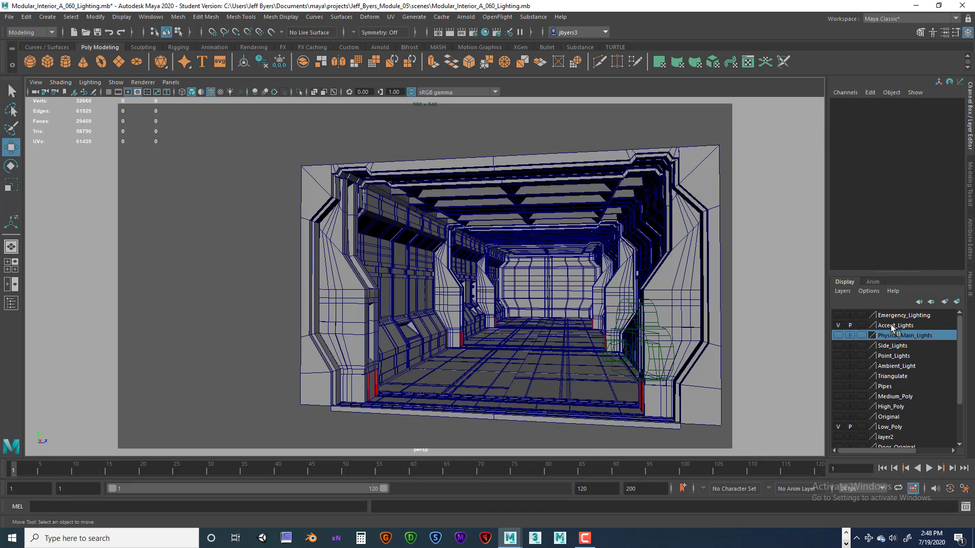
pyautogui.click(838, 325)
pyautogui.click(838, 316)
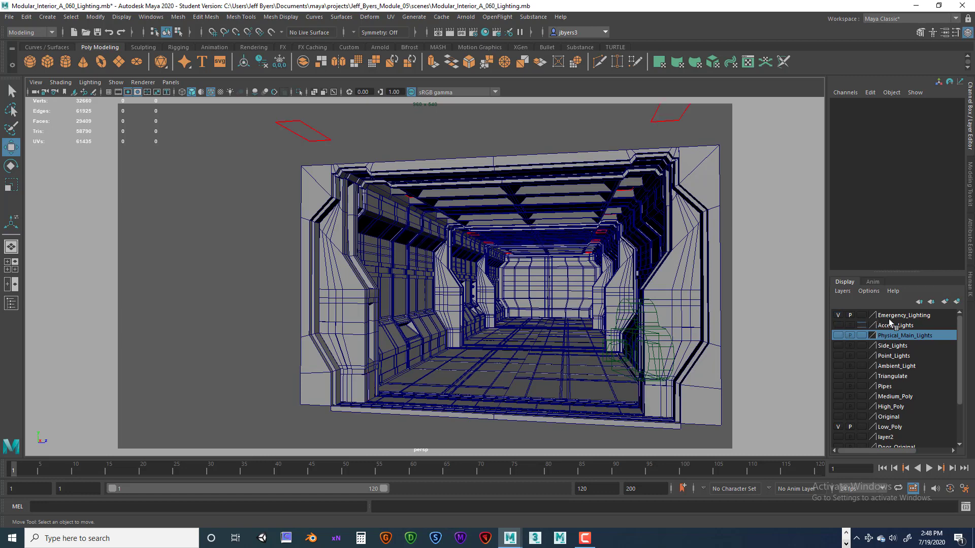
# Hide the Emergency_Lighting layer and show the Physical_Main_Lights and Accent_Lights layers together.
pyautogui.click(839, 315)
pyautogui.click(838, 335)
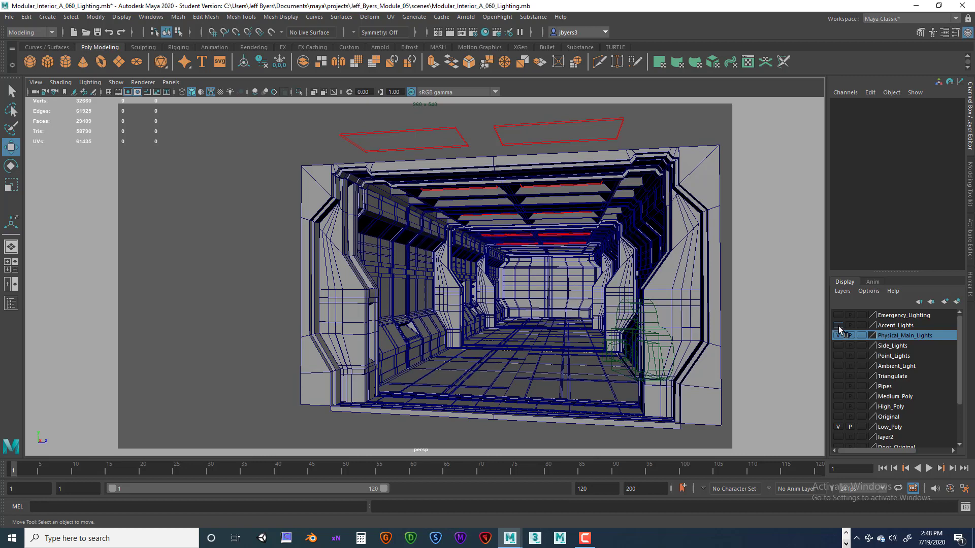
pyautogui.click(838, 325)
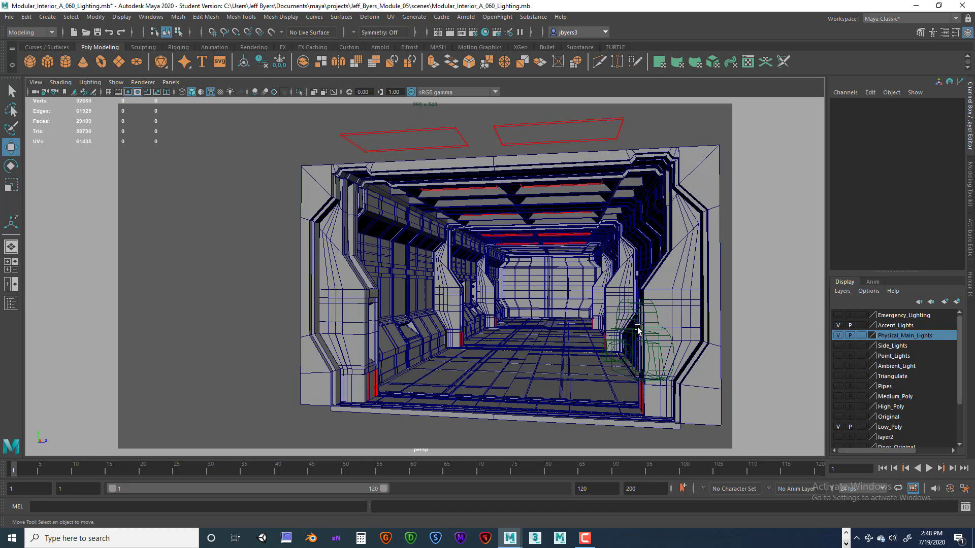
pyautogui.keyDown('alt'); pyautogui.moveTo(637, 328); pyautogui.dragTo(630, 331); pyautogui.keyUp('alt')
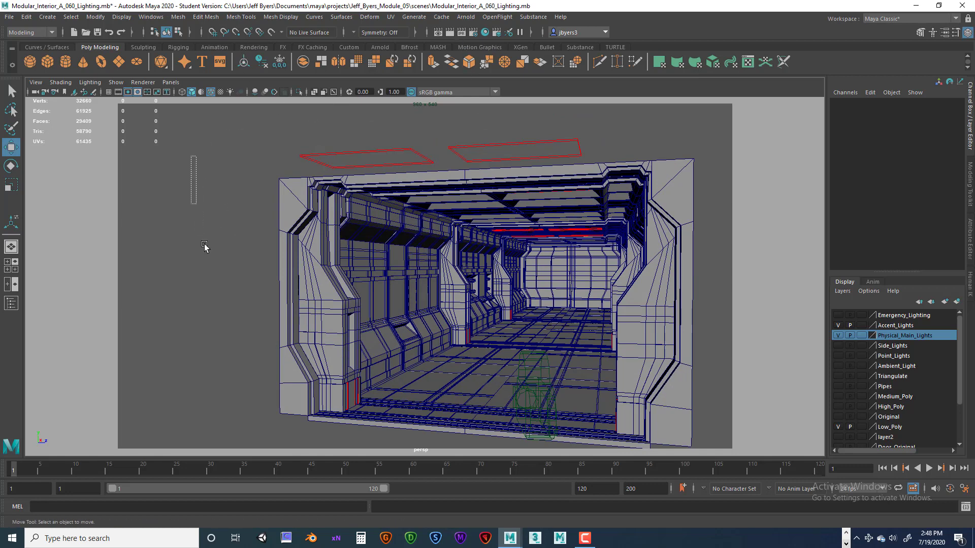
pyautogui.moveTo(196, 169); pyautogui.dragTo(206, 317)
# Review the image size and Arnold sampling values in the Render Settings, and close the dialog.
pyautogui.click(473, 33)
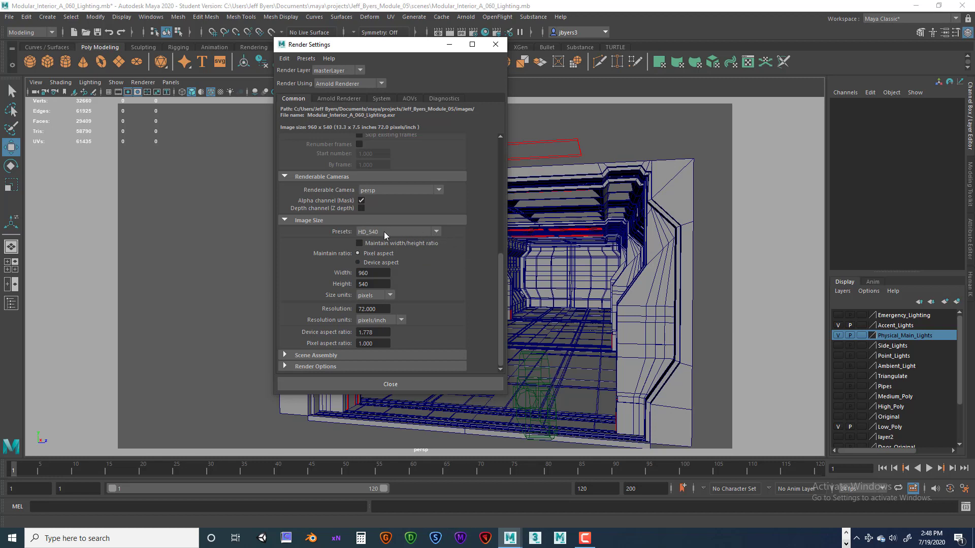
pyautogui.click(350, 98)
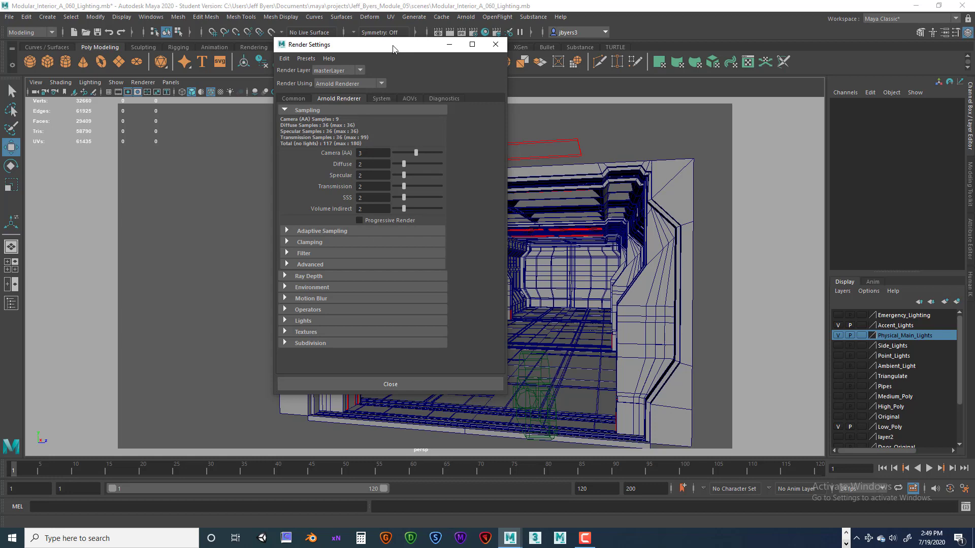
pyautogui.moveTo(393, 45); pyautogui.dragTo(359, 56)
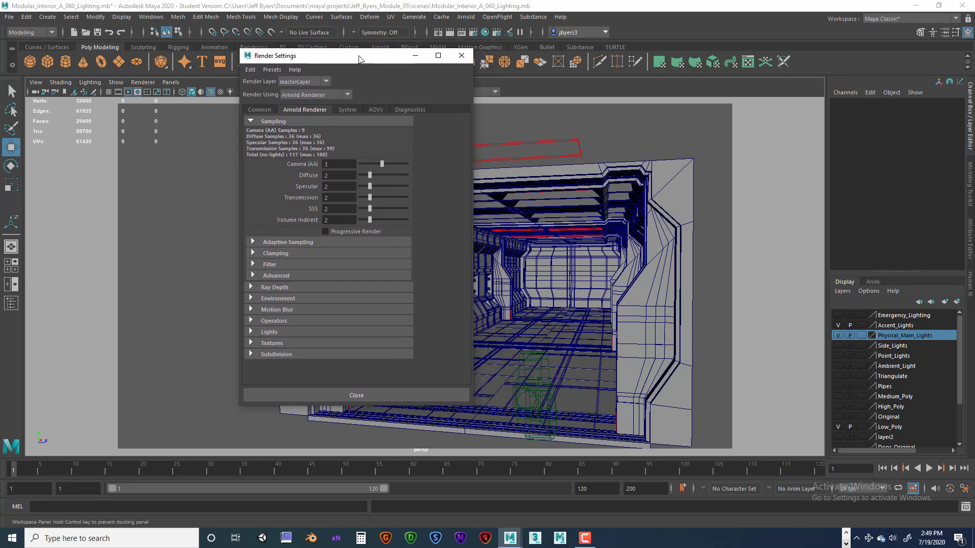
pyautogui.click(455, 60)
# Look through camera1 and render the corridor with the main and accent lights in Arnold.
pyautogui.click(170, 83)
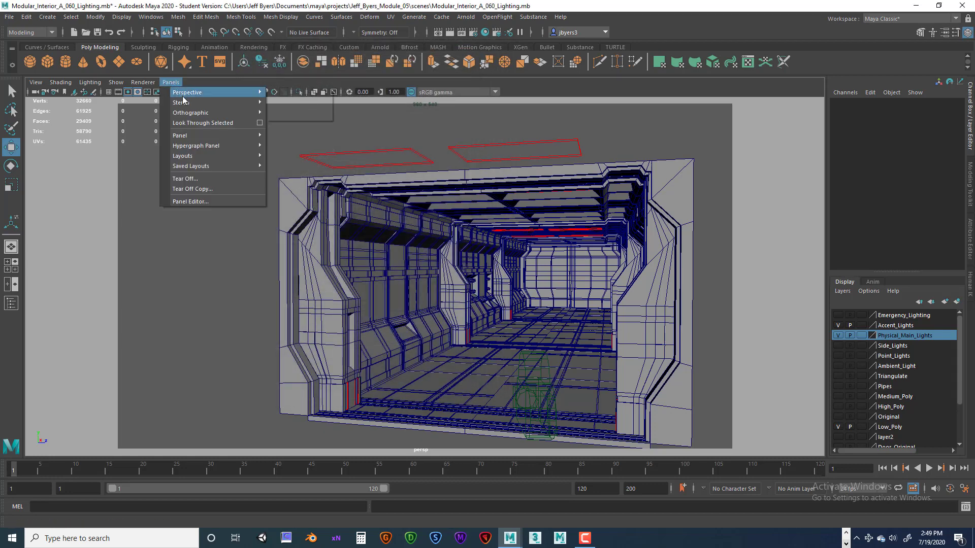
pyautogui.click(295, 98)
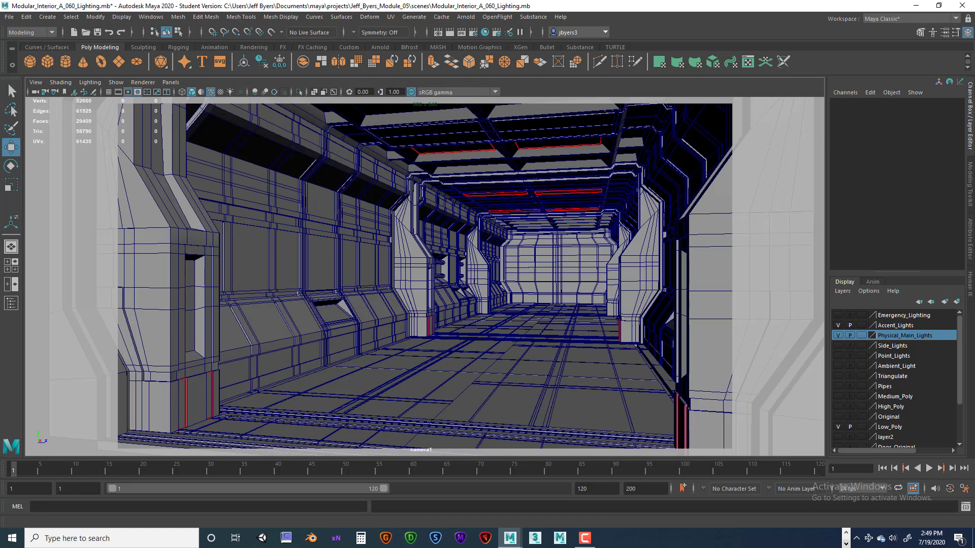
pyautogui.moveTo(974, 122); pyautogui.dragTo(416, 123)
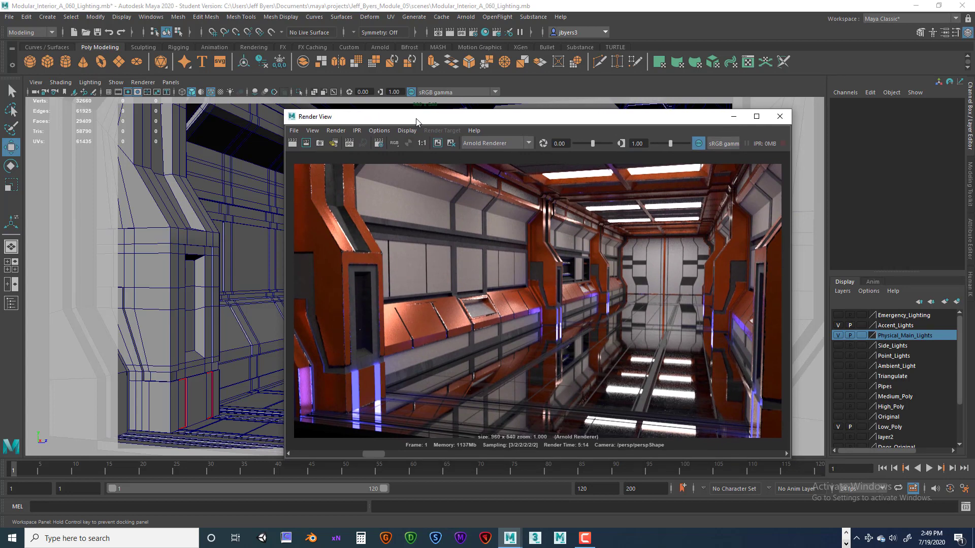
pyautogui.click(779, 118)
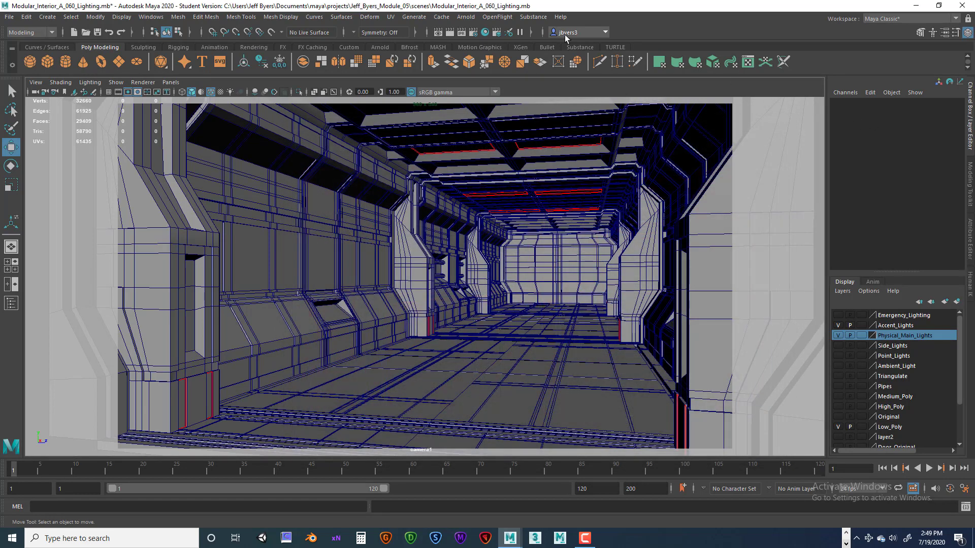
pyautogui.click(450, 33)
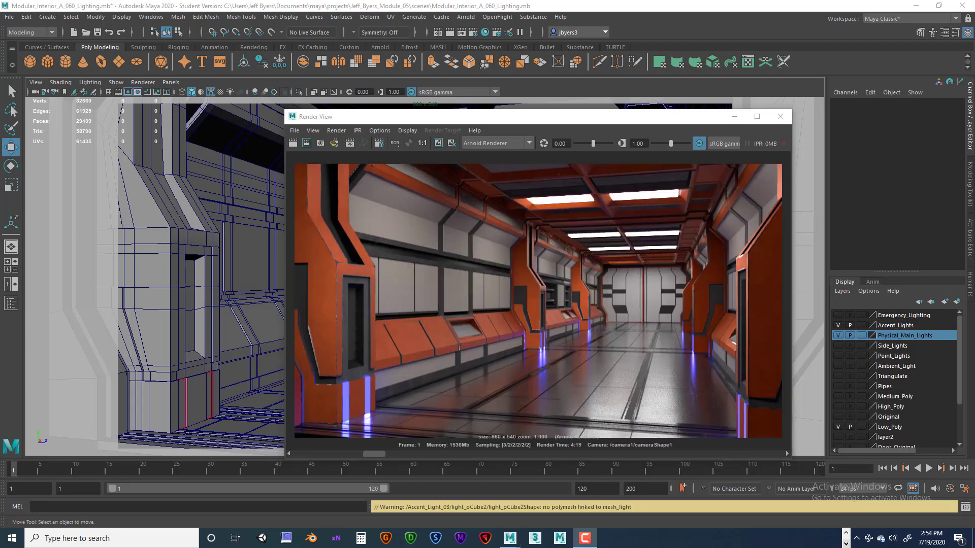
# Inspect the finished corridor render and keep its image in the Render View.
pyautogui.moveTo(479, 117); pyautogui.dragTo(429, 97)
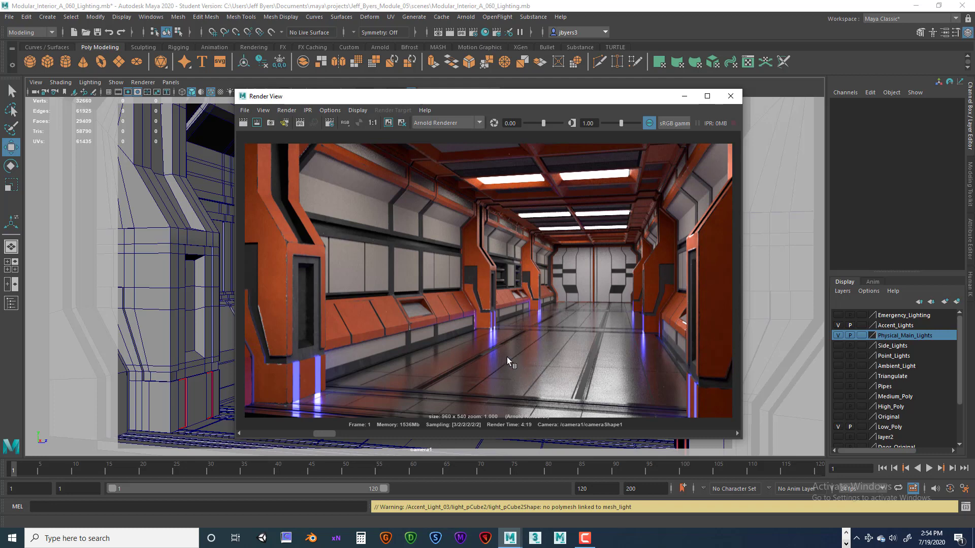
pyautogui.moveTo(482, 96); pyautogui.dragTo(413, 118)
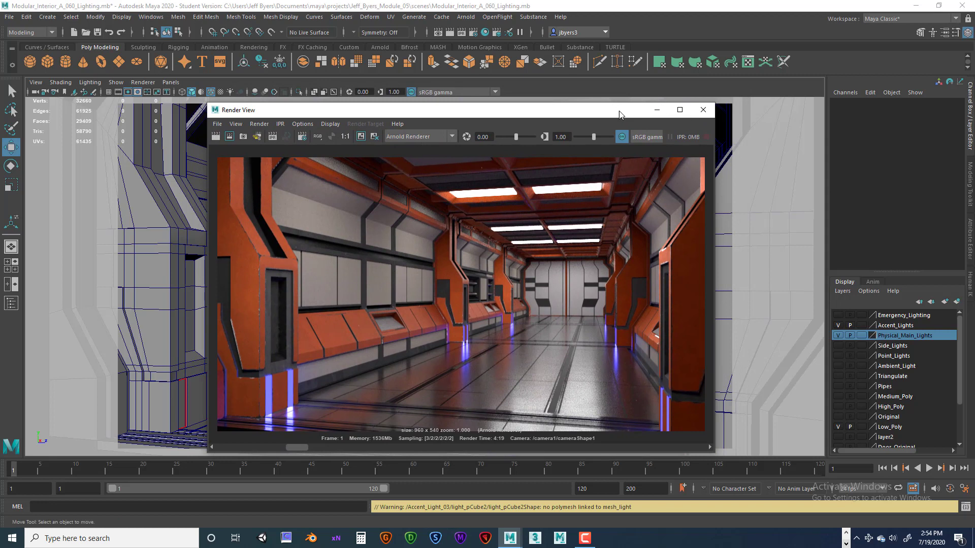
pyautogui.moveTo(619, 114); pyautogui.dragTo(610, 114)
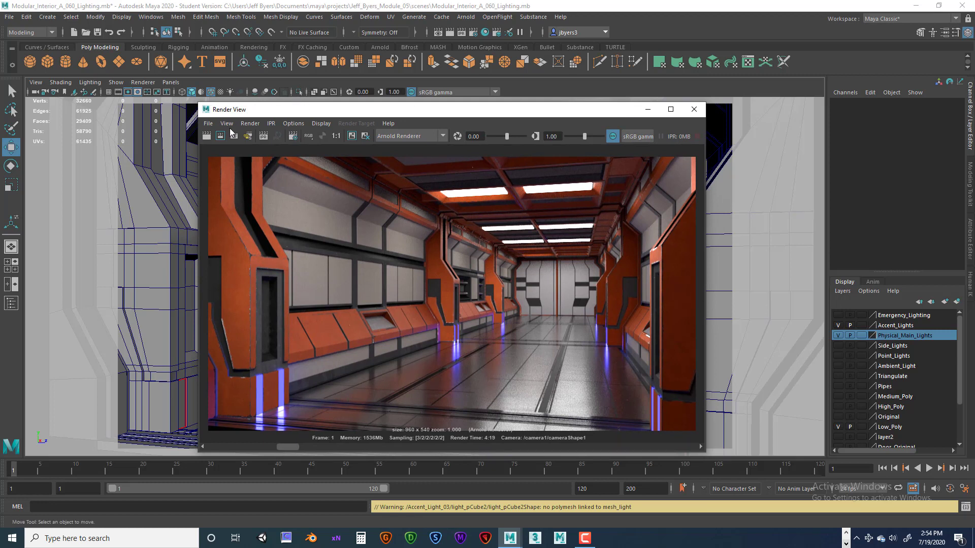
pyautogui.click(352, 137)
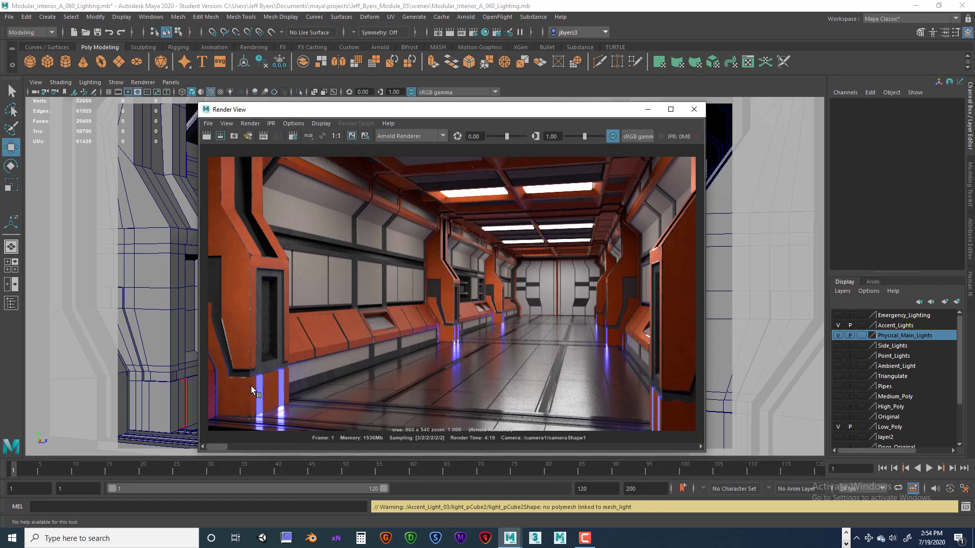
pyautogui.moveTo(216, 449); pyautogui.dragTo(193, 449)
pyautogui.moveTo(591, 113); pyautogui.dragTo(571, 101)
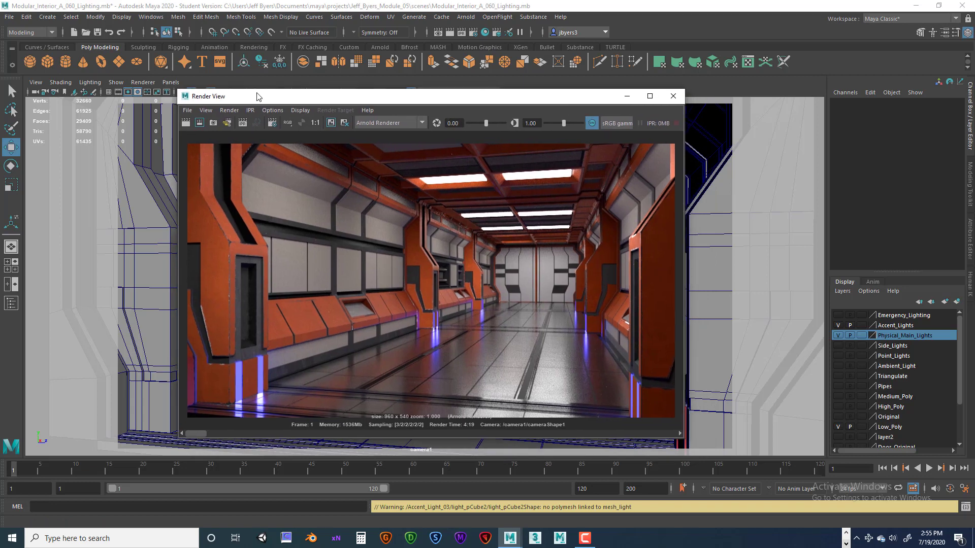
pyautogui.moveTo(253, 96); pyautogui.dragTo(287, 98)
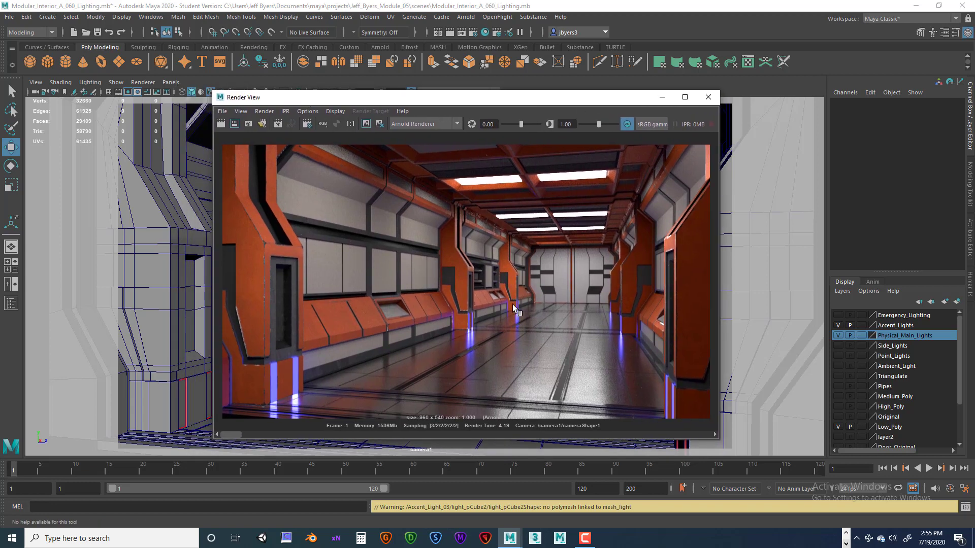
# Apply the Color Managed Image - View Transform embedded save mode for the rendered image.
pyautogui.click(221, 113)
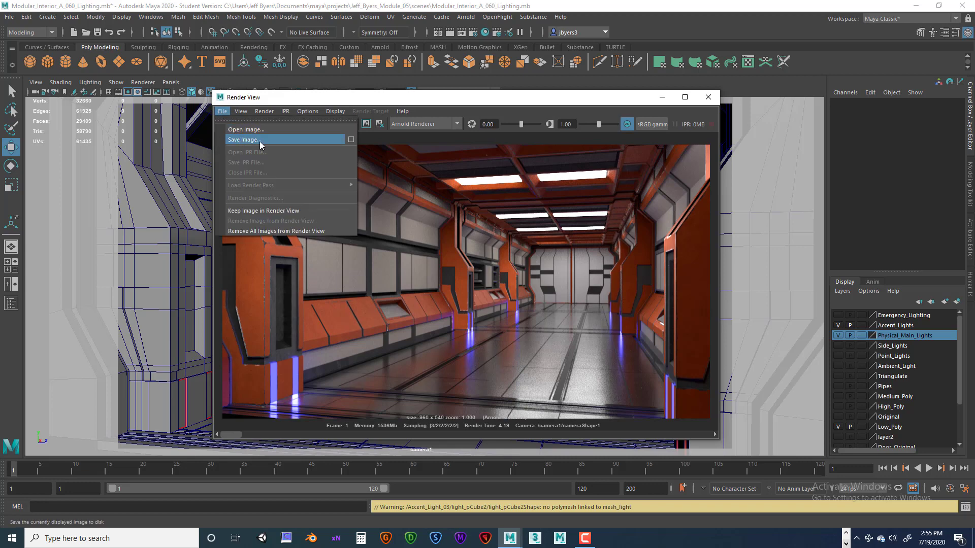
pyautogui.click(350, 140)
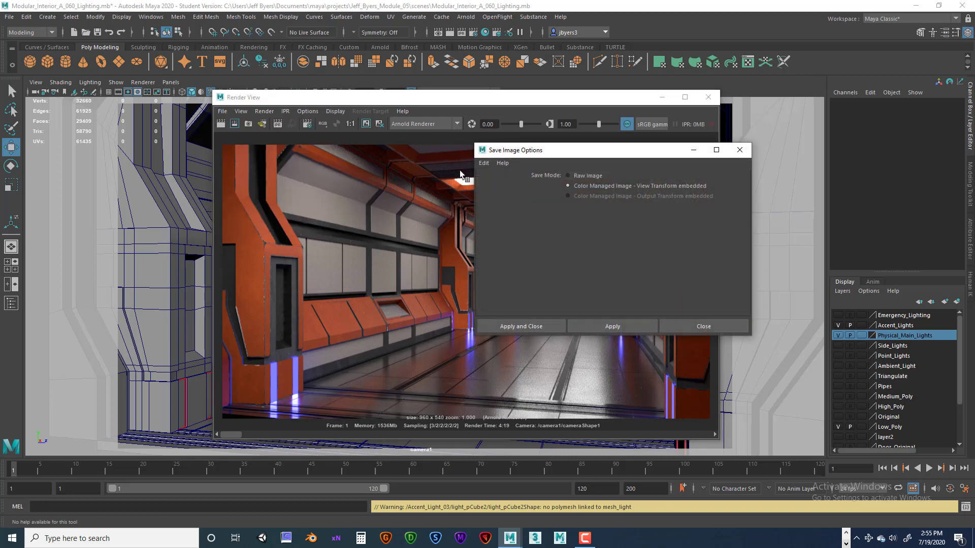
pyautogui.moveTo(589, 157); pyautogui.dragTo(566, 153)
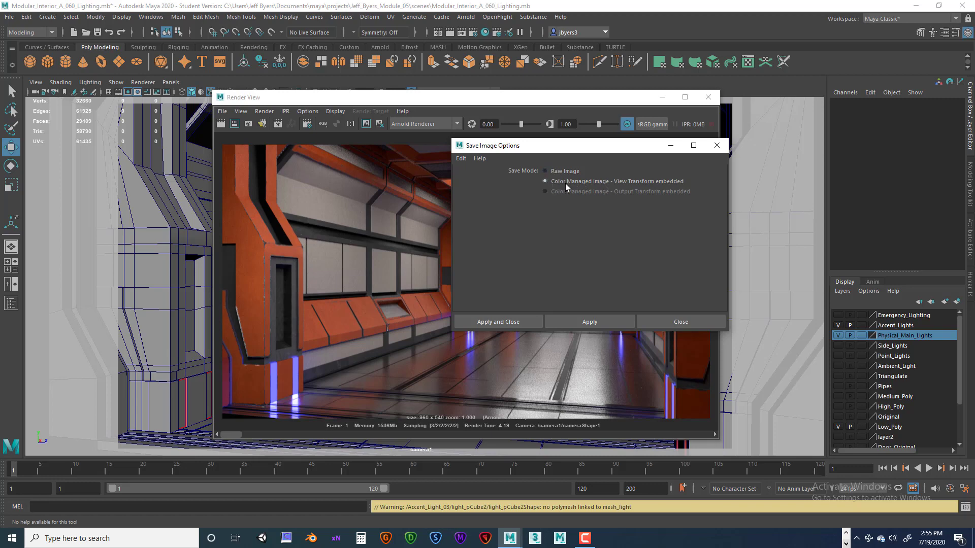
pyautogui.click(500, 322)
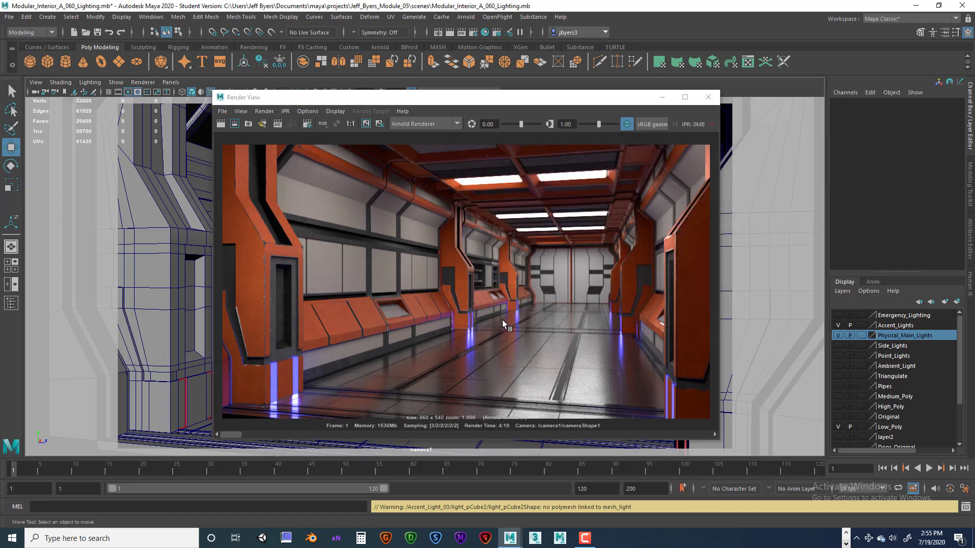
# Save the render to the Desktop as a JPEG named Sci_Fi_Hallway_A and close the Render View.
pyautogui.click(222, 111)
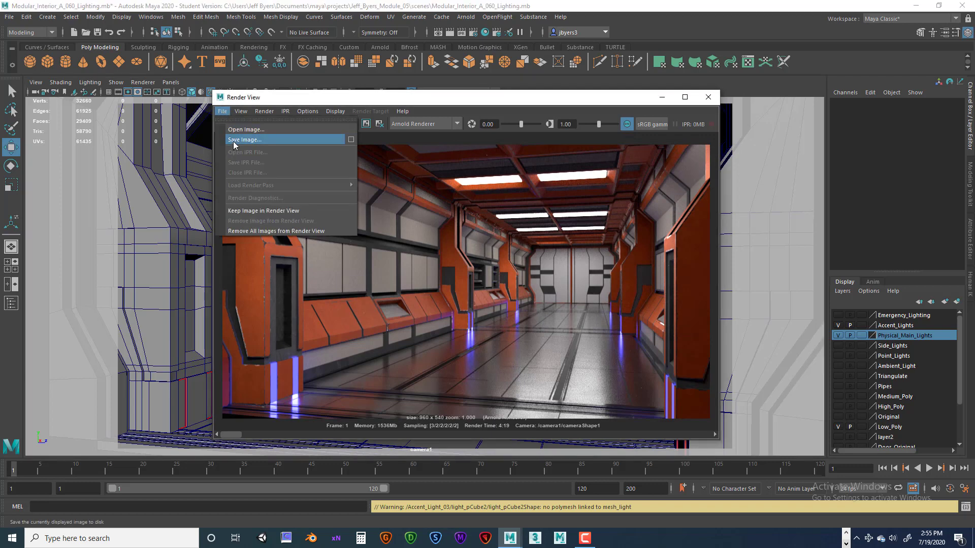
pyautogui.click(234, 140)
pyautogui.click(166, 176)
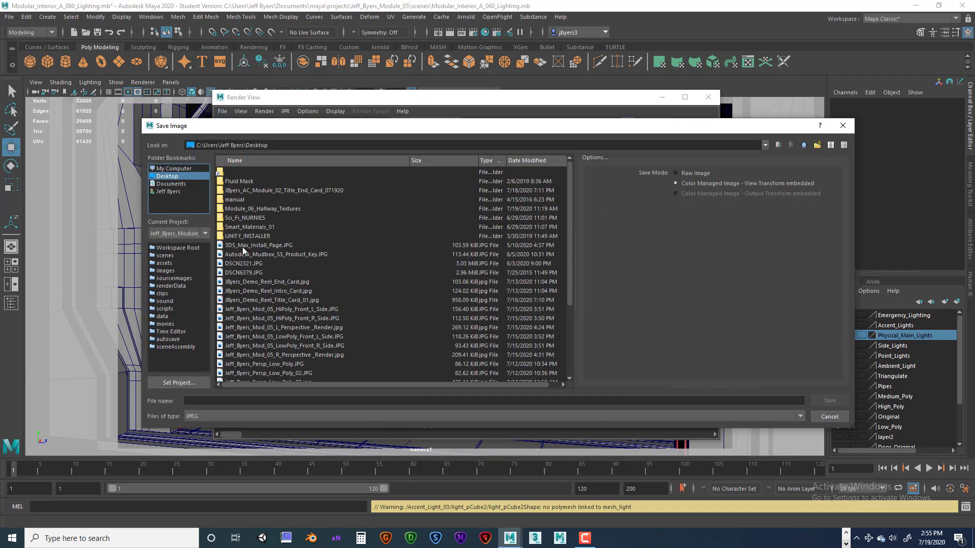
pyautogui.click(244, 400)
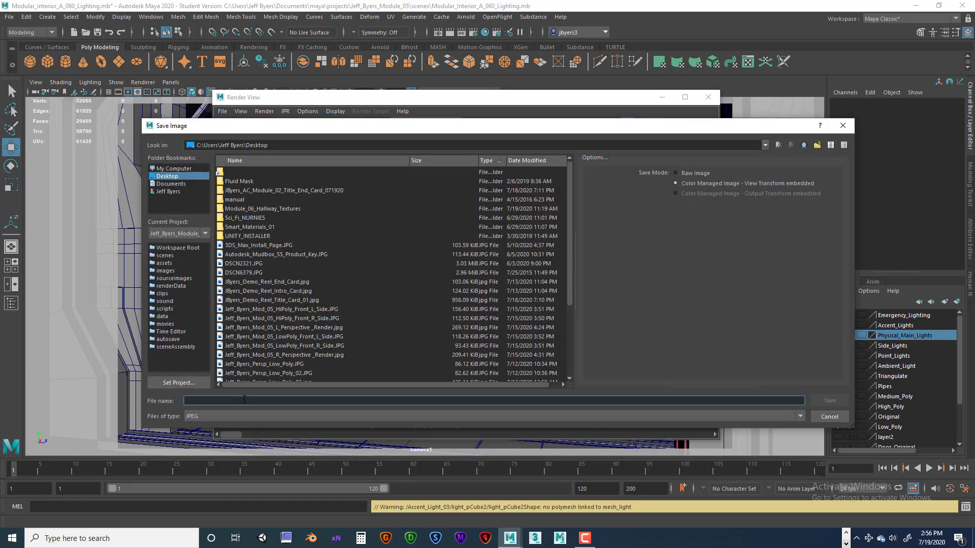
pyautogui.write('Sc')
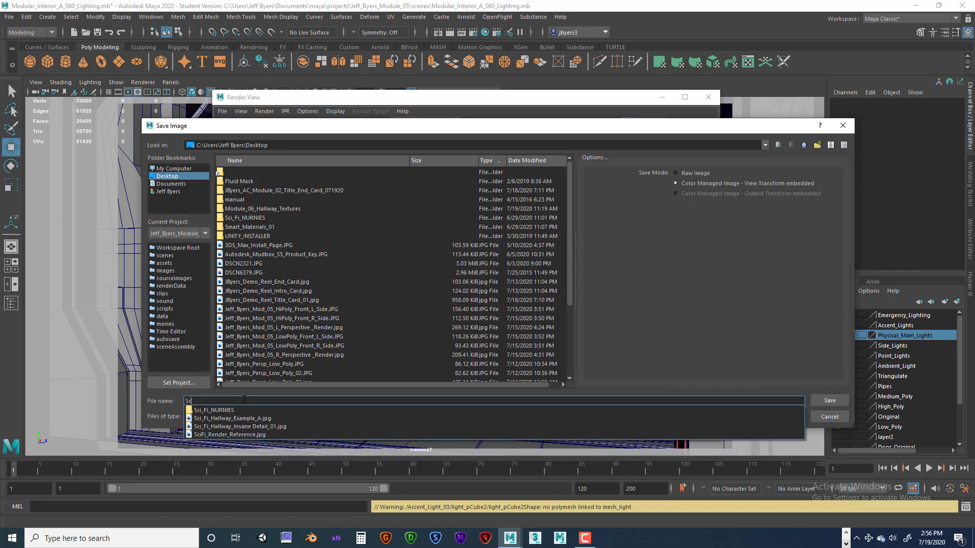
pyautogui.write('i_Fi')
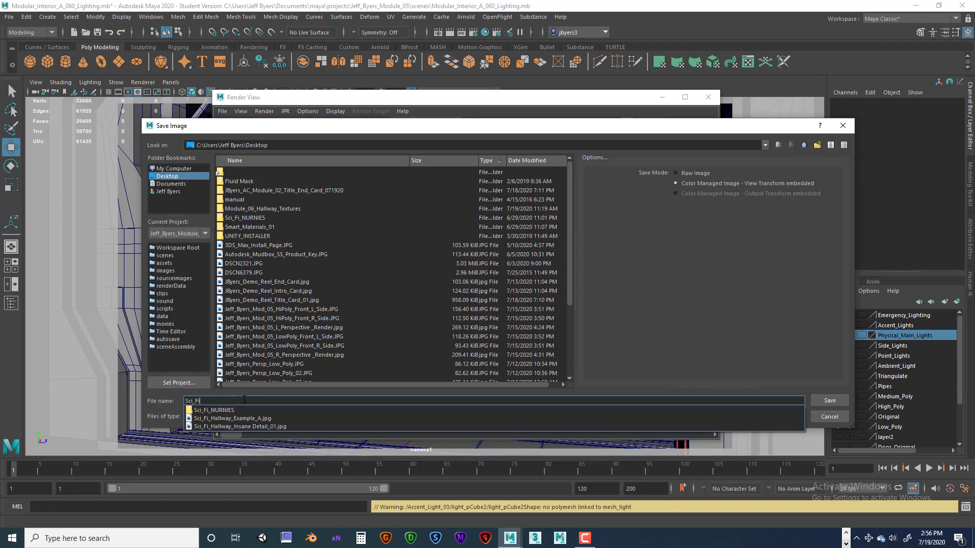
pyautogui.write('_Hallwa')
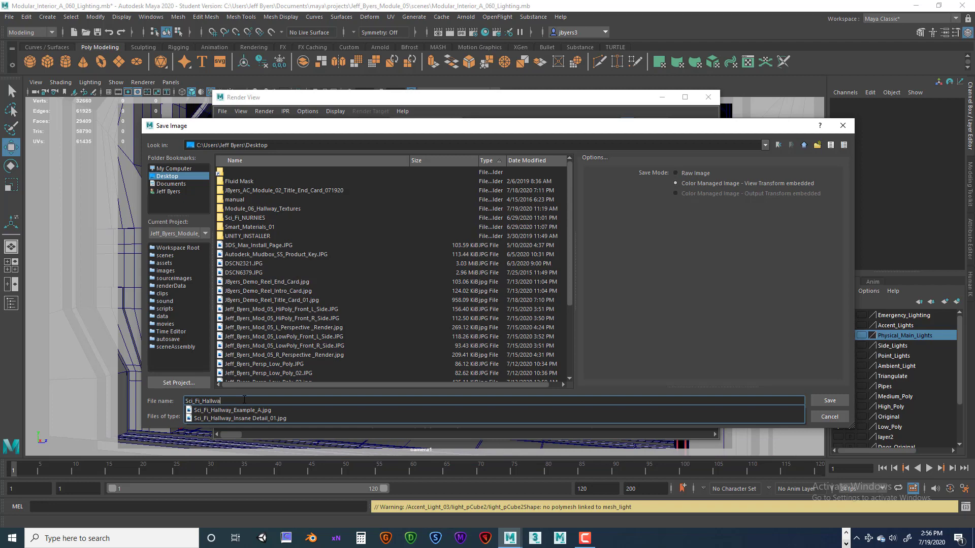
pyautogui.write('y_A')
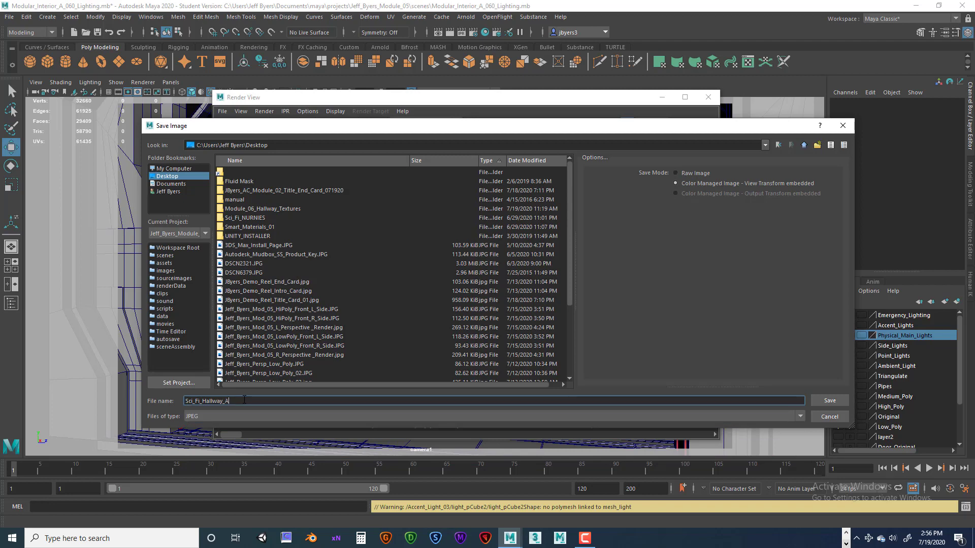
pyautogui.click(828, 401)
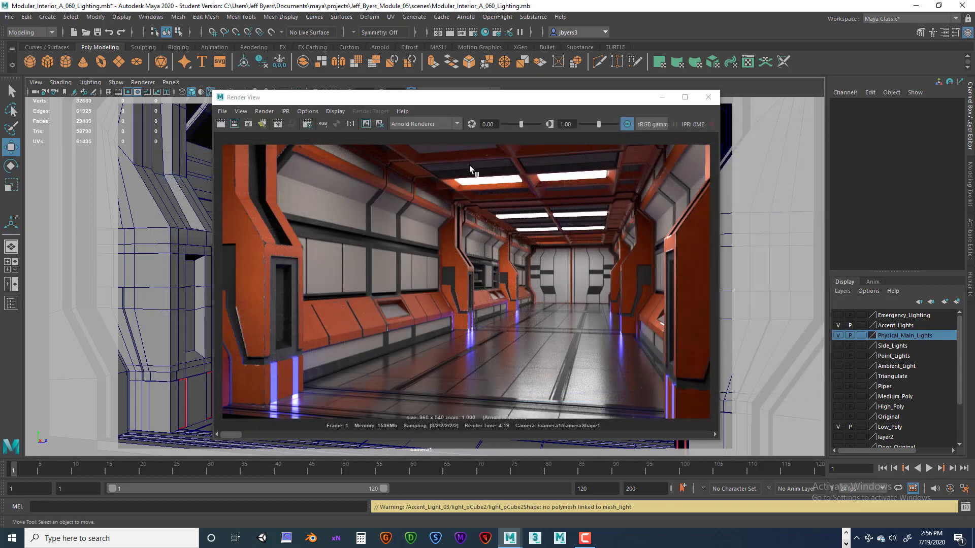
pyautogui.moveTo(461, 95); pyautogui.dragTo(422, 98)
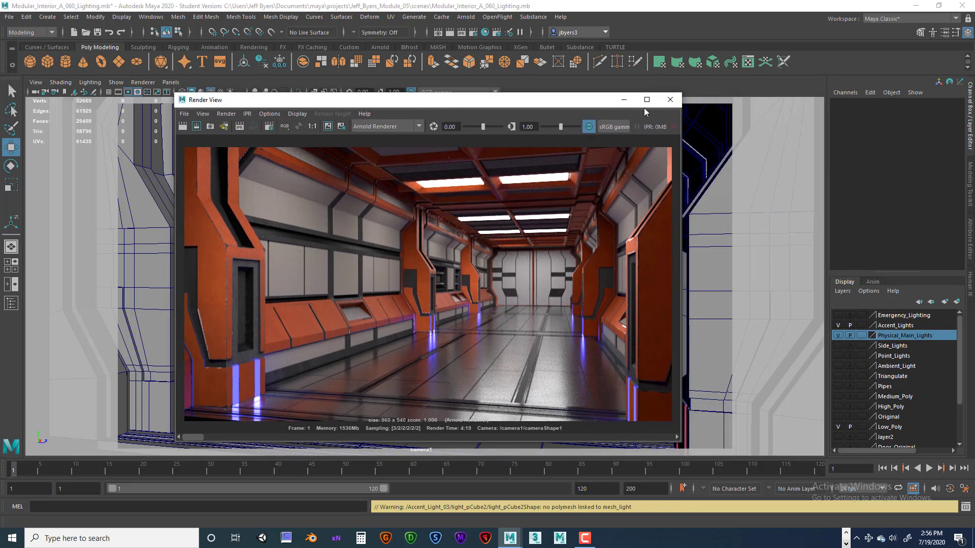
pyautogui.click(670, 101)
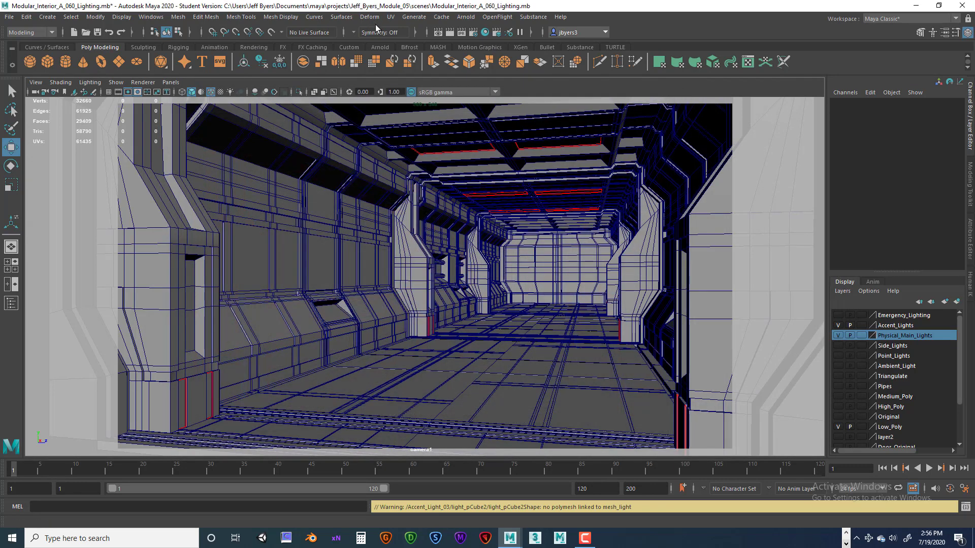
# Set the render image size preset to HD_1080 in the Render Settings.
pyautogui.click(473, 33)
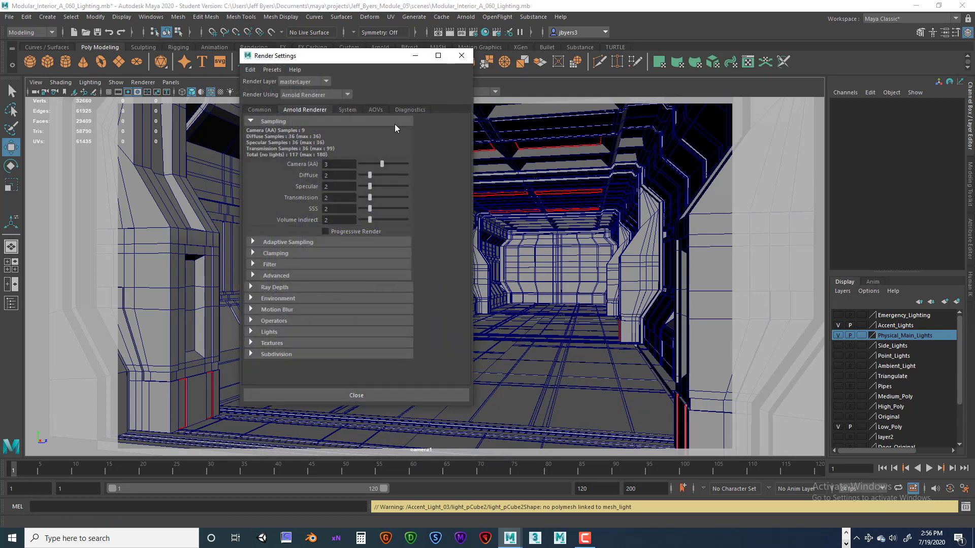
pyautogui.moveTo(315, 56); pyautogui.dragTo(396, 71)
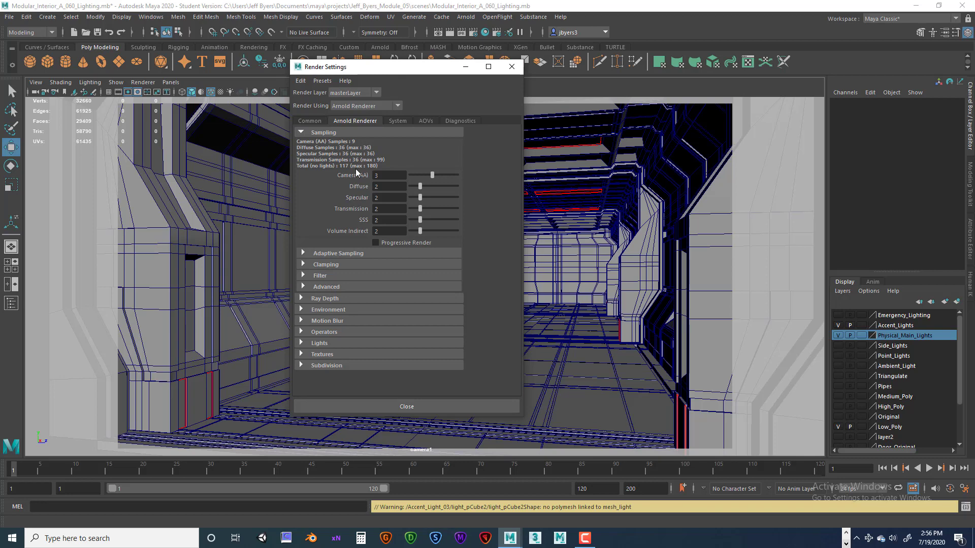
pyautogui.click(309, 120)
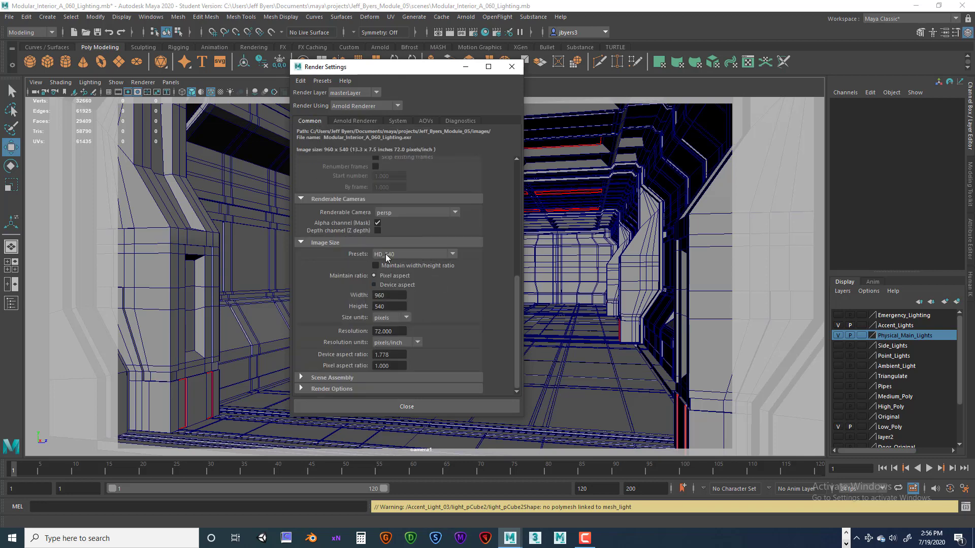
pyautogui.click(451, 254)
pyautogui.scroll(-3, 418, 355)
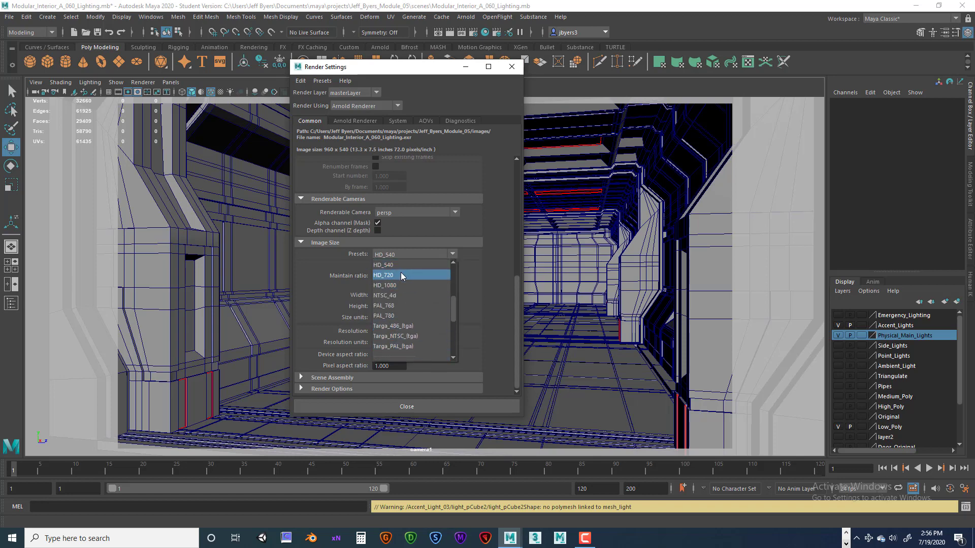
pyautogui.click(393, 286)
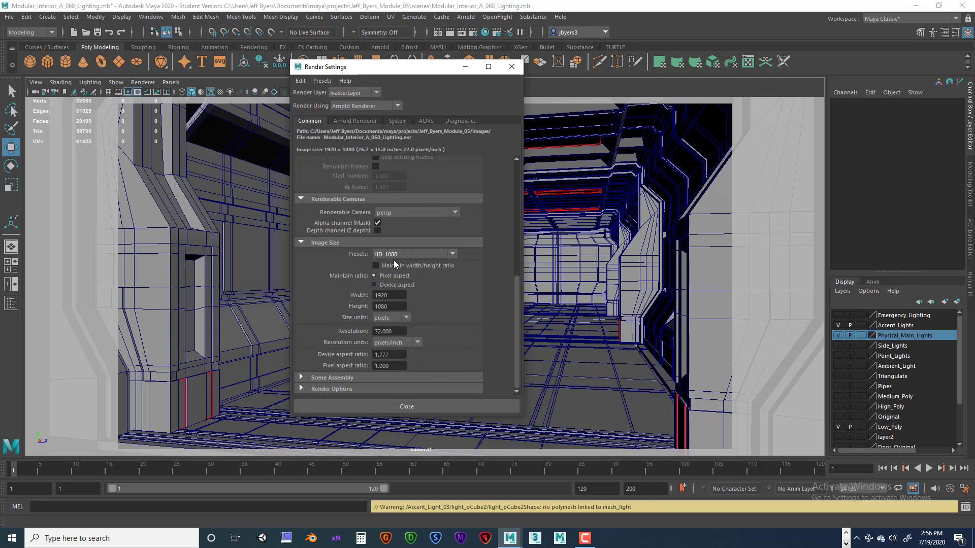
pyautogui.scroll(8, 484, 193)
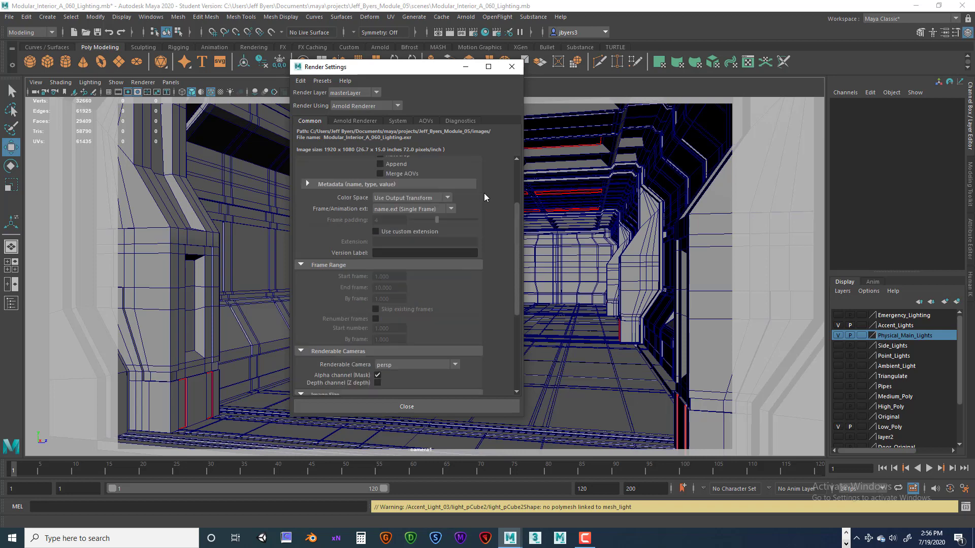
# Try Camera (AA) sampling values of 5 and 6 for the Arnold renderer.
pyautogui.click(369, 121)
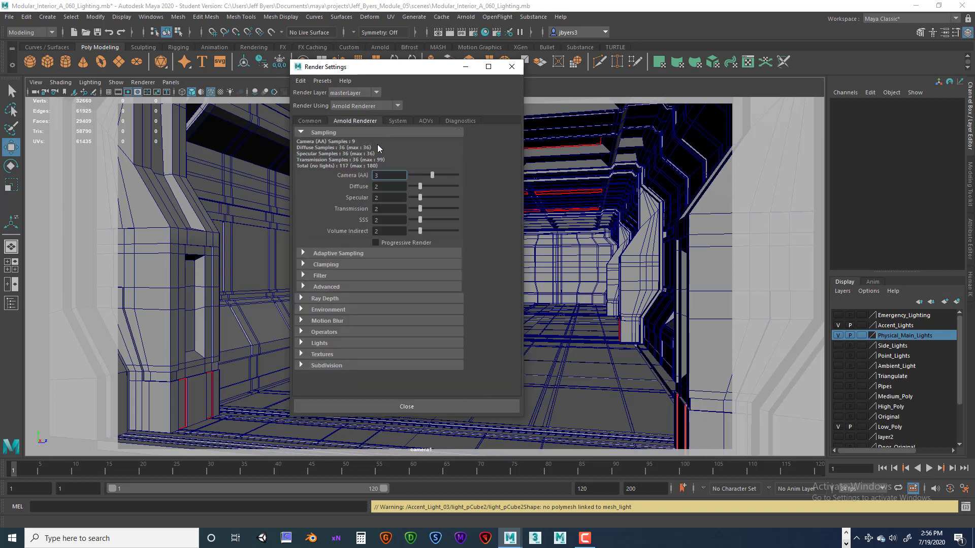
pyautogui.doubleClick(389, 176)
pyautogui.write('5')
pyautogui.moveTo(380, 175); pyautogui.dragTo(373, 175)
pyautogui.moveTo(385, 177); pyautogui.dragTo(374, 176)
pyautogui.write('45')
pyautogui.doubleClick(386, 178)
pyautogui.write('6')
pyautogui.doubleClick(375, 175)
pyautogui.write('5')
pyautogui.press('BackSpace')
pyautogui.write('65')
pyautogui.doubleClick(382, 175)
pyautogui.write('6')
pyautogui.doubleClick(377, 175)
pyautogui.write('5')
pyautogui.click(381, 176)
pyautogui.doubleClick(376, 175)
pyautogui.write('6')
pyautogui.doubleClick(377, 175)
pyautogui.write('6')
# Enter 6 for Camera (AA) and 3 for both Diffuse and Specular in the Arnold sampling settings.
pyautogui.doubleClick(377, 175)
pyautogui.moveTo(424, 67); pyautogui.dragTo(448, 71)
pyautogui.write('6')
pyautogui.click(400, 191)
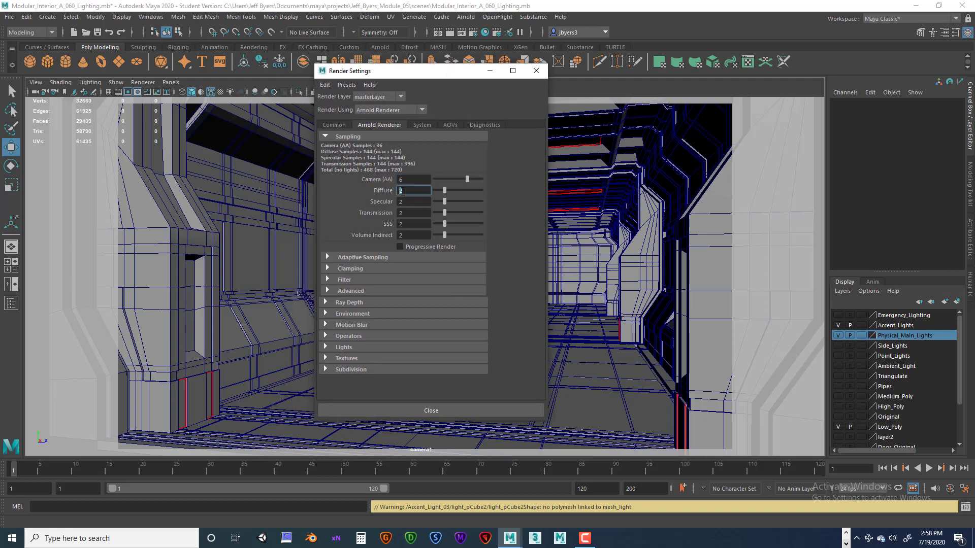
pyautogui.write('3')
pyautogui.press('Tab')
pyautogui.write('3')
# Try lower Arnold sampling with Camera (AA) at 5 and Diffuse and Specular at 2.
pyautogui.moveTo(410, 179); pyautogui.dragTo(391, 183)
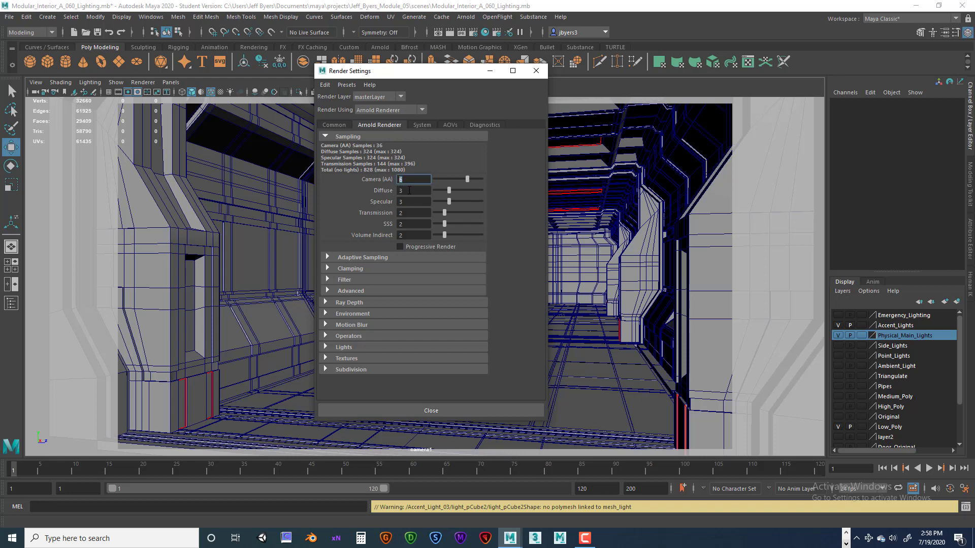
pyautogui.write('5')
pyautogui.click(402, 191)
pyautogui.write('2')
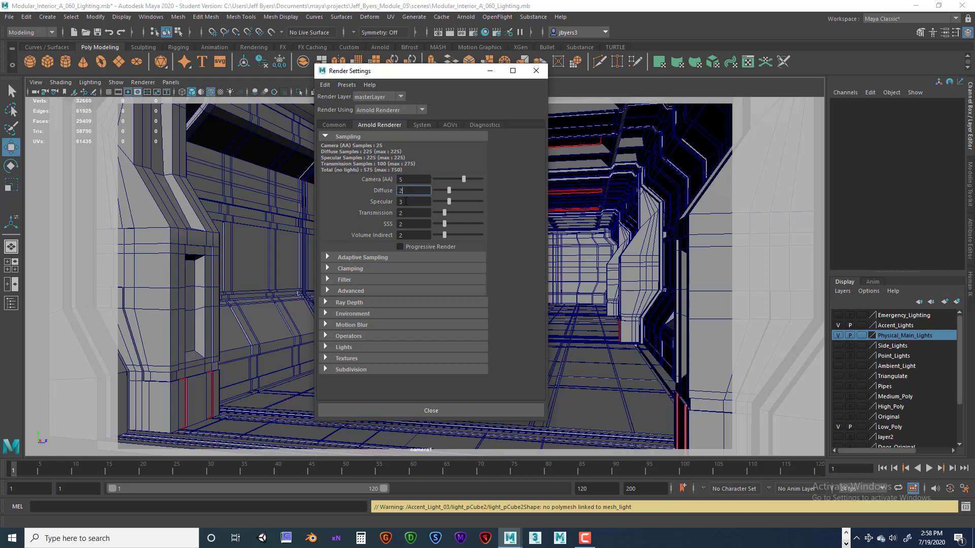
pyautogui.click(417, 203)
pyautogui.write('2')
# Set Camera (AA) to 6, Diffuse to 3 and Specular to 3, and close the Render Settings.
pyautogui.click(410, 180)
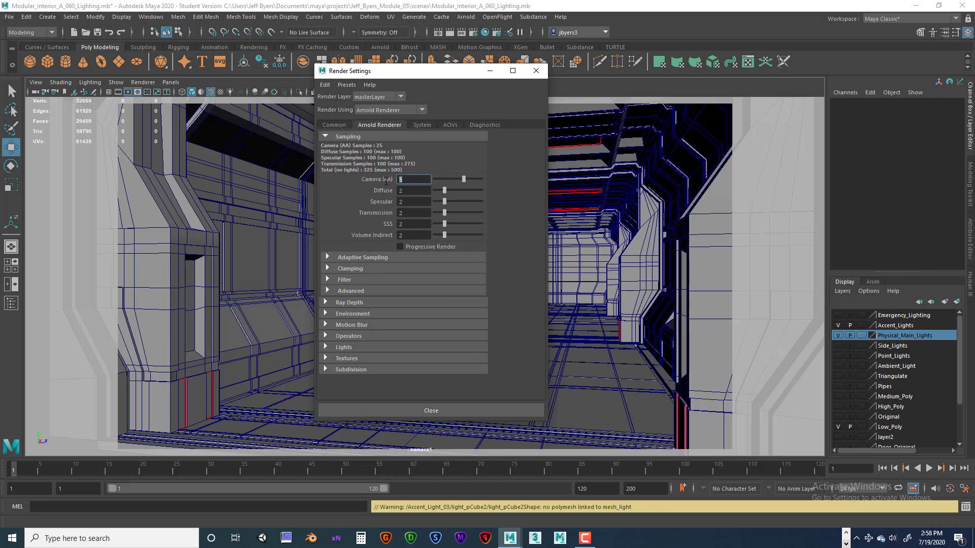
pyautogui.write('6')
pyautogui.click(410, 191)
pyautogui.write('3')
pyautogui.click(409, 202)
pyautogui.write('3')
pyautogui.click(411, 180)
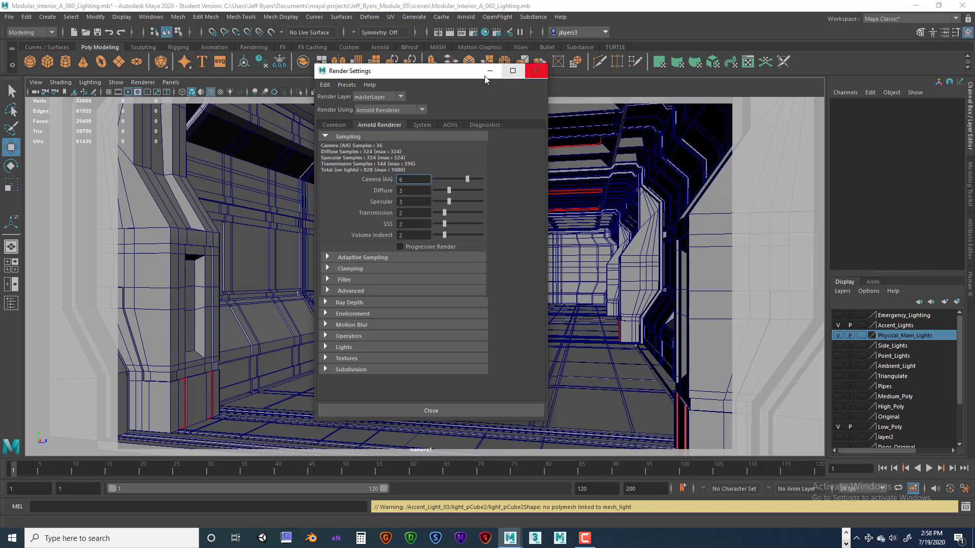
pyautogui.click(334, 126)
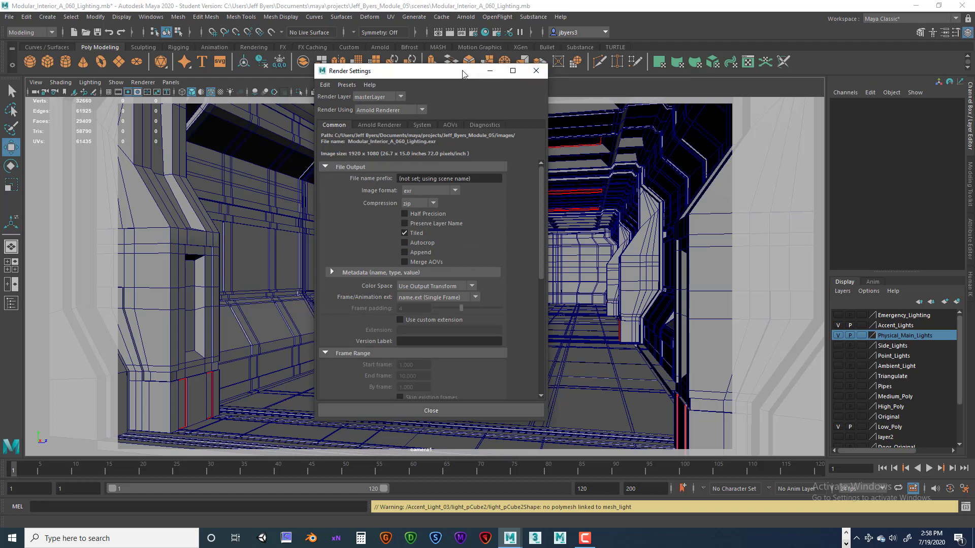
pyautogui.click(535, 73)
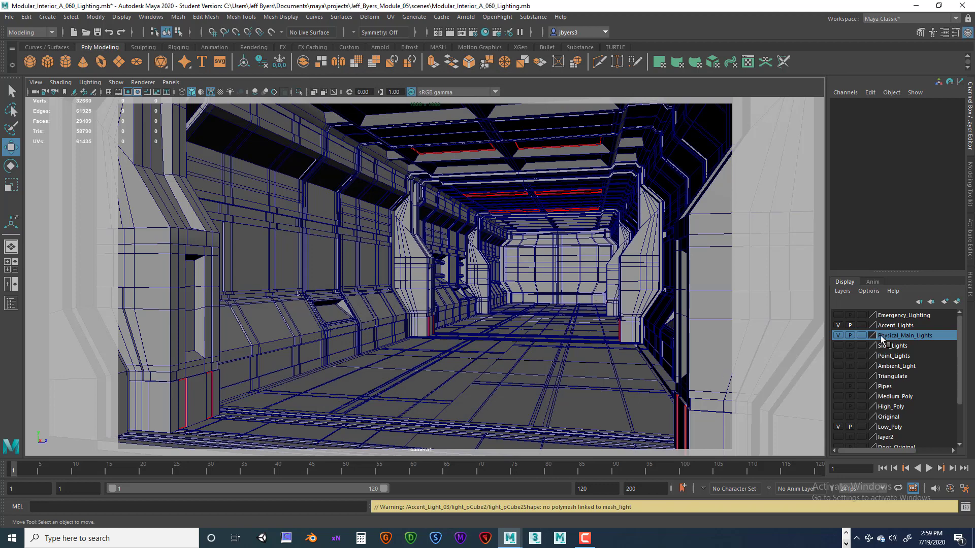
# Show the Emergency_Lighting layer, hide the Physical_Main_Lights layer, and check the accent light meshes at the pillar bases by selecting them.
pyautogui.click(838, 315)
pyautogui.click(837, 336)
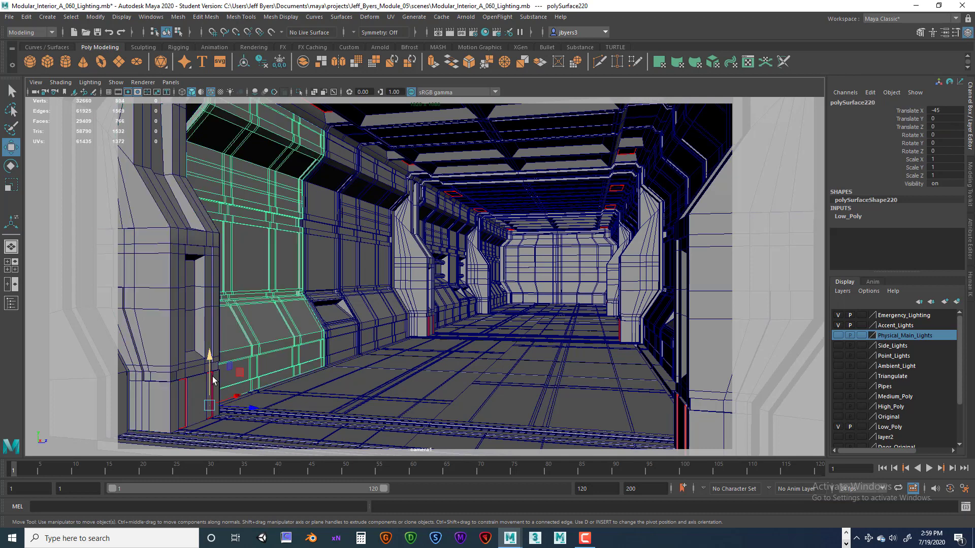
pyautogui.click(184, 380)
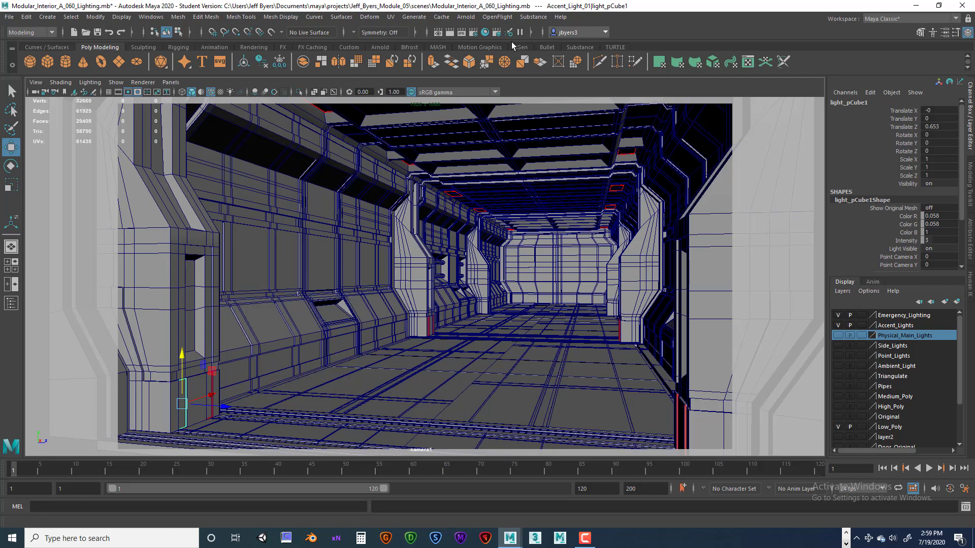
pyautogui.click(458, 196)
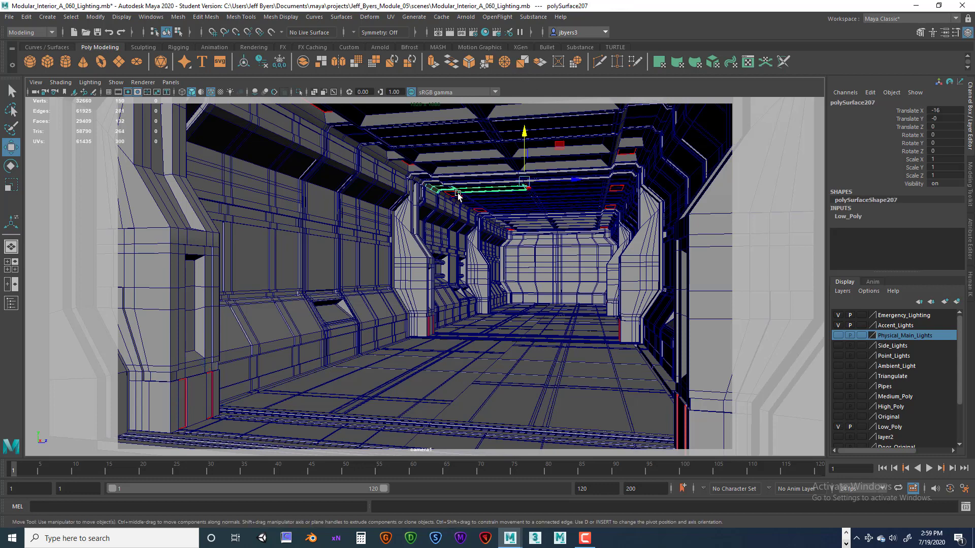
pyautogui.click(430, 328)
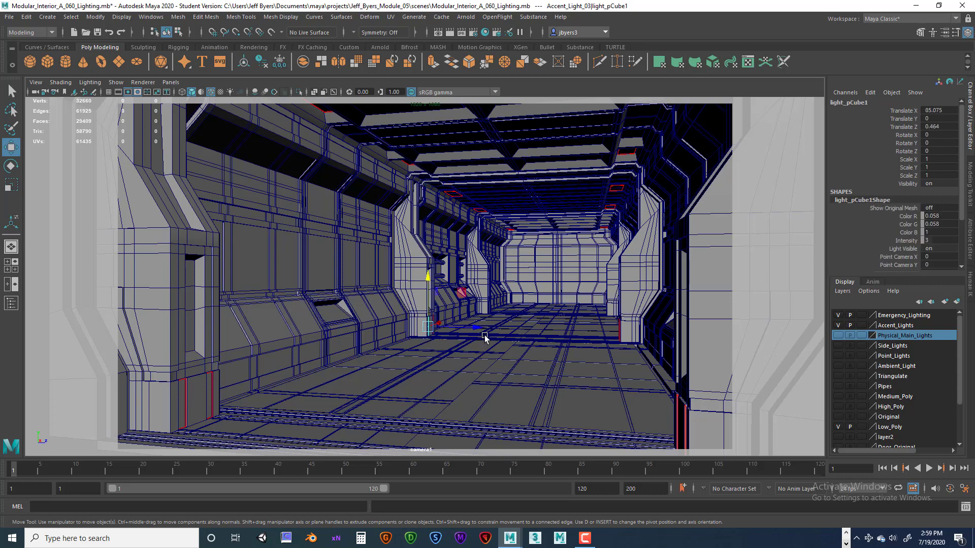